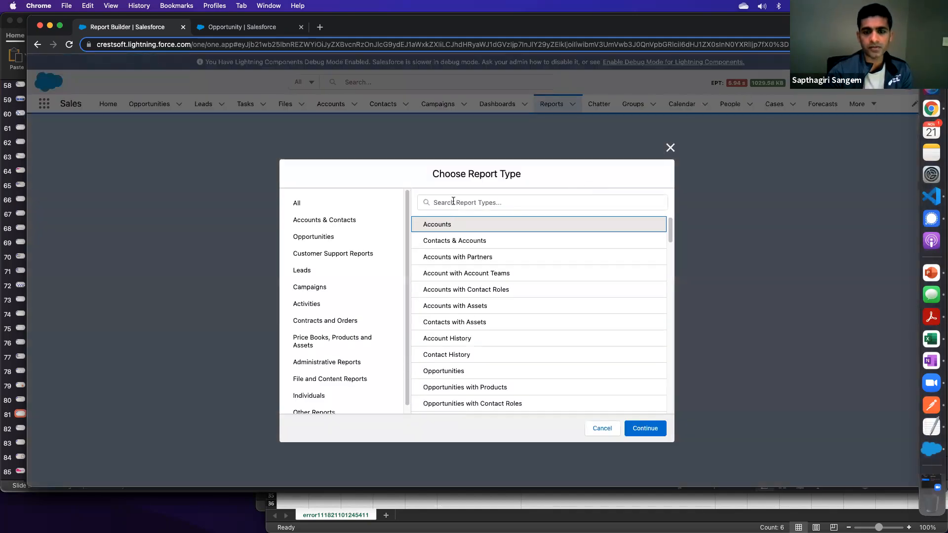
- Find the Opportunities report type by searching for "opp" and create a new report from it
{"action": "left_click", "coordinate": [453, 201]}
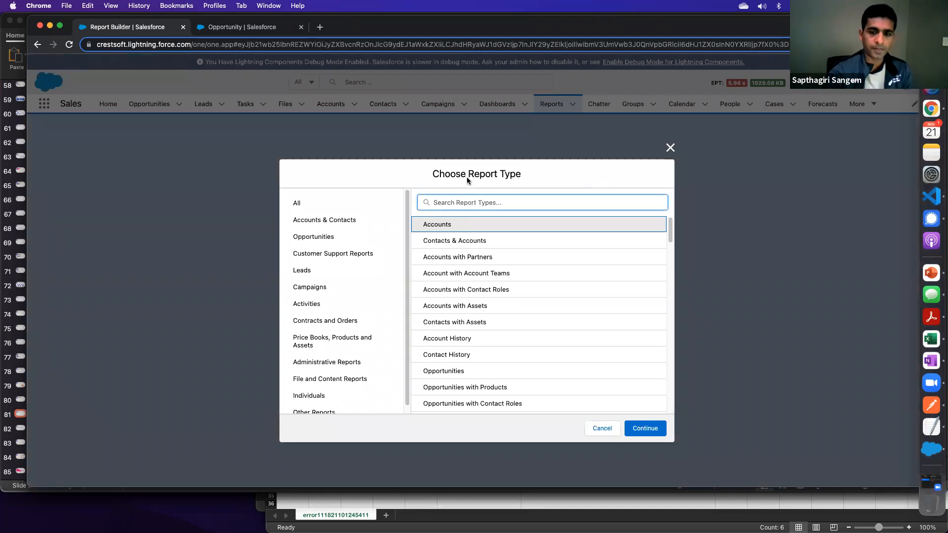
{"action": "left_click_drag", "start_coordinate": [468, 180], "coordinate": [513, 179]}
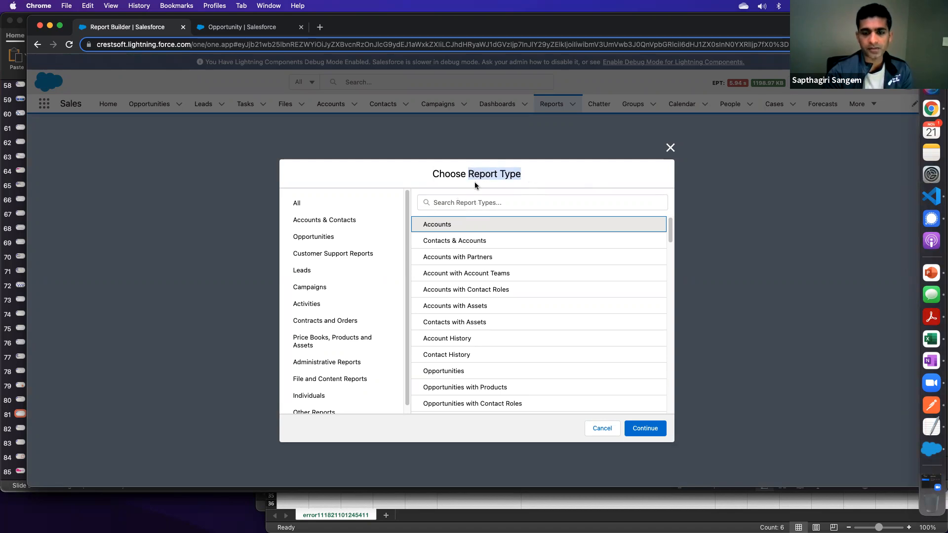
{"action": "left_click", "coordinate": [445, 202]}
{"action": "type", "text": "opp"}
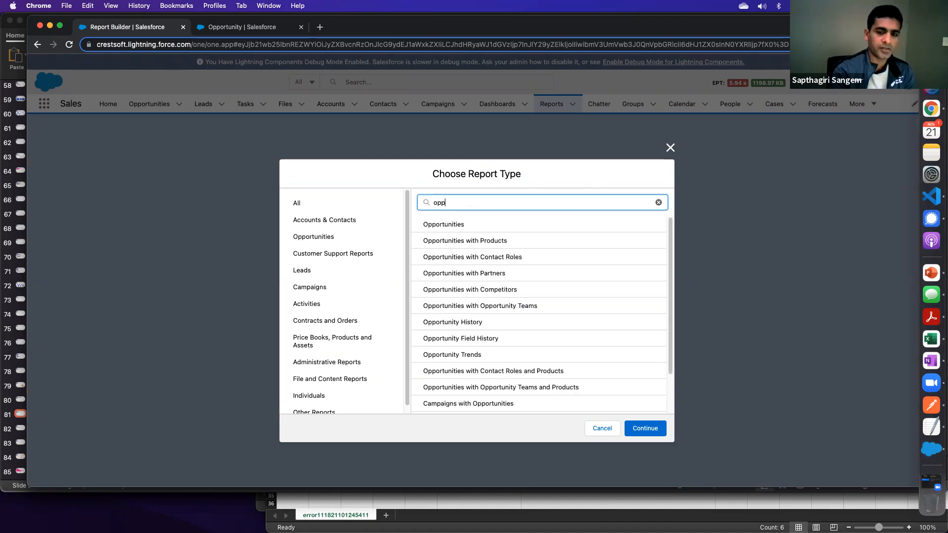
{"action": "left_click", "coordinate": [440, 225]}
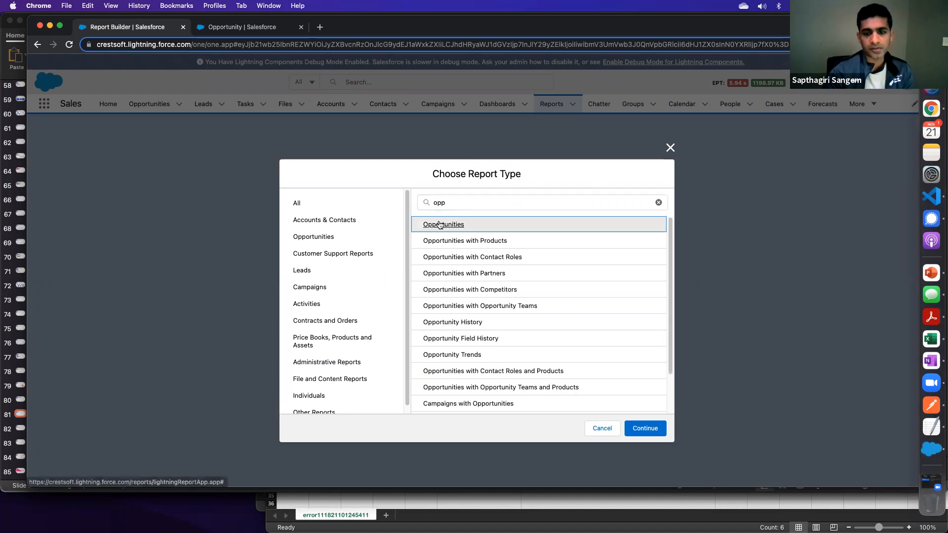
{"action": "left_click", "coordinate": [648, 429]}
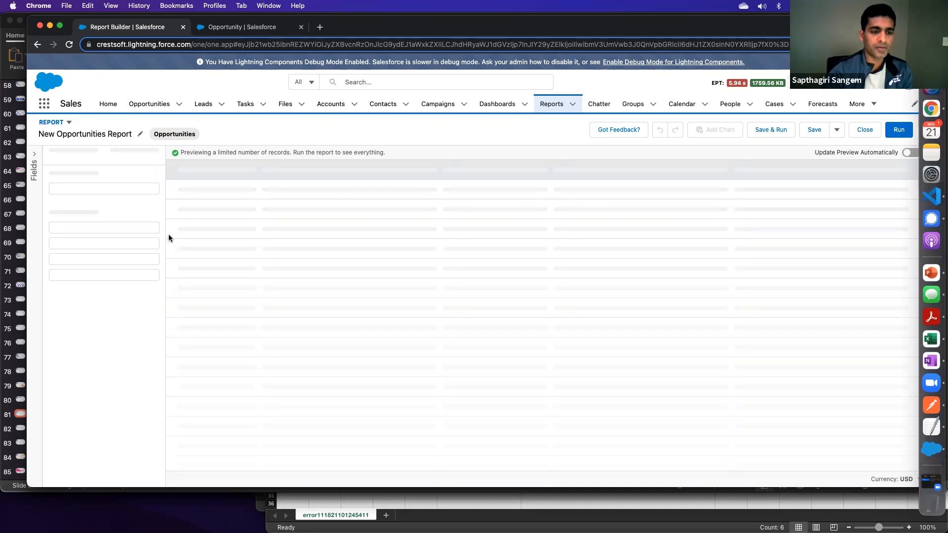
- Filter the report to My team's opportunities for the VP of Global Sales & Sales Ops role, narrowed to the person in that role
{"action": "left_click", "coordinate": [129, 156]}
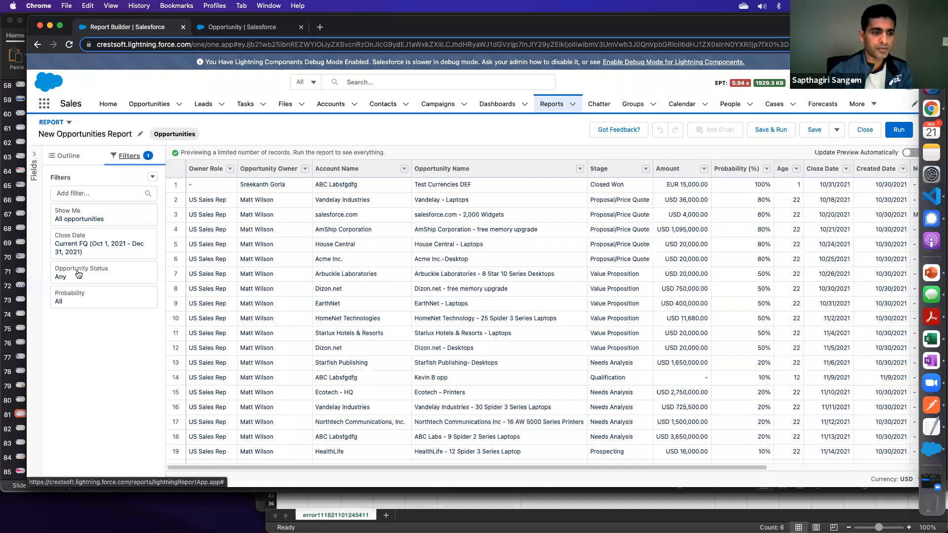
{"action": "left_click", "coordinate": [91, 221]}
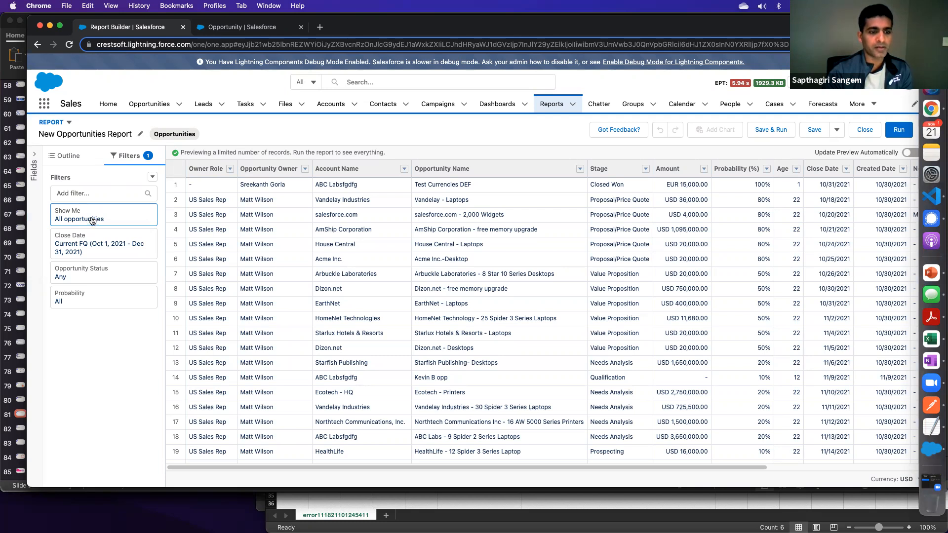
{"action": "left_click", "coordinate": [91, 220]}
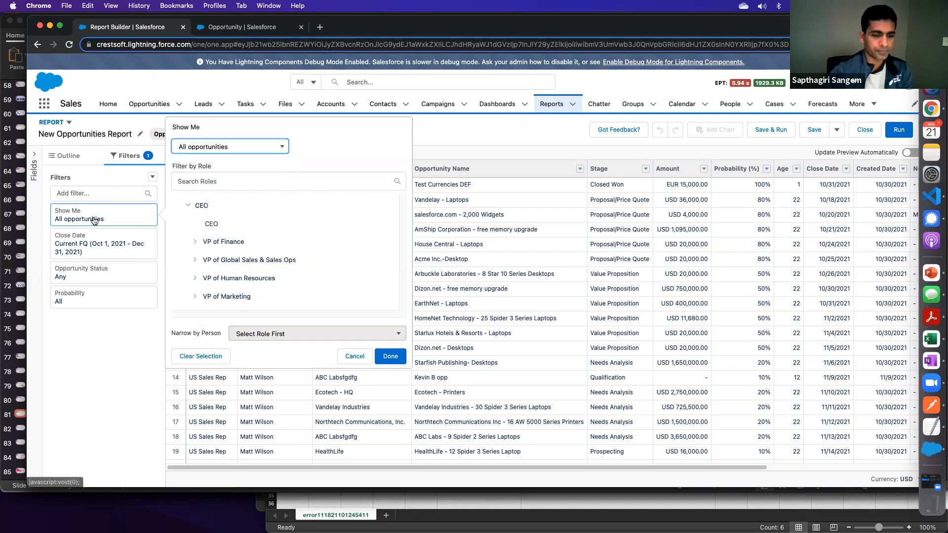
{"action": "left_click", "coordinate": [236, 147]}
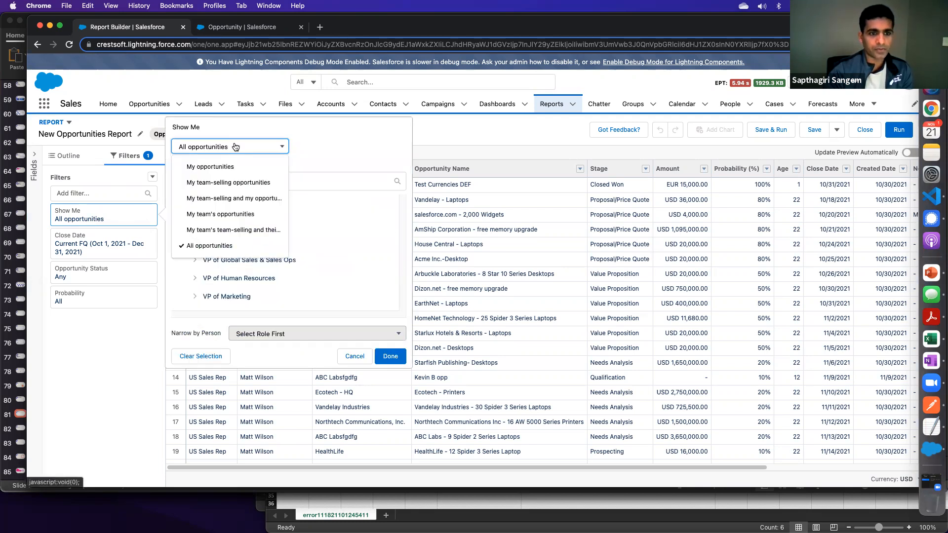
{"action": "left_click", "coordinate": [228, 216]}
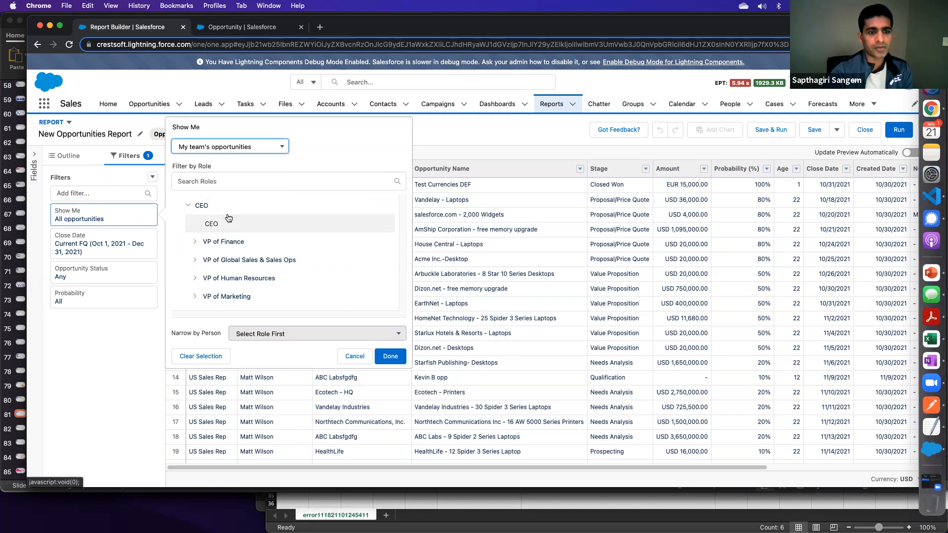
{"action": "left_click", "coordinate": [197, 261]}
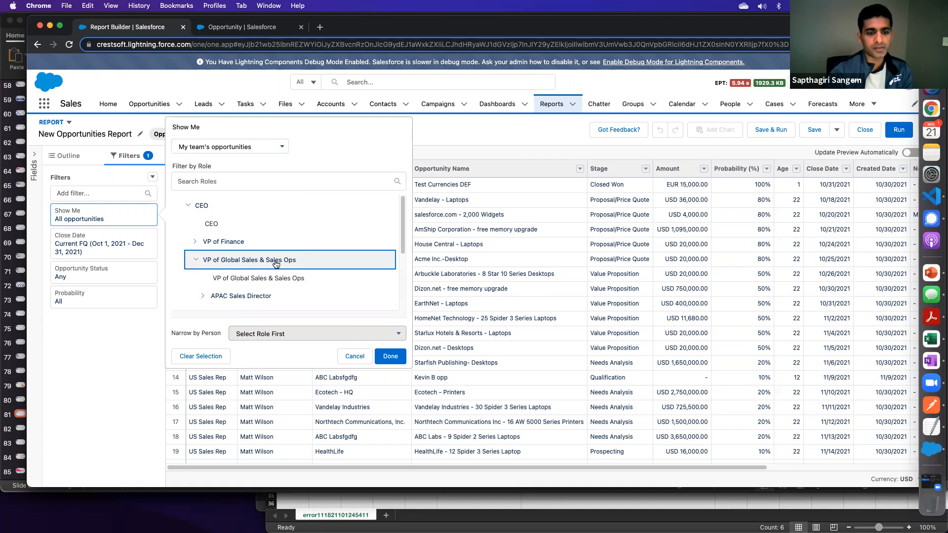
{"action": "left_click", "coordinate": [244, 278]}
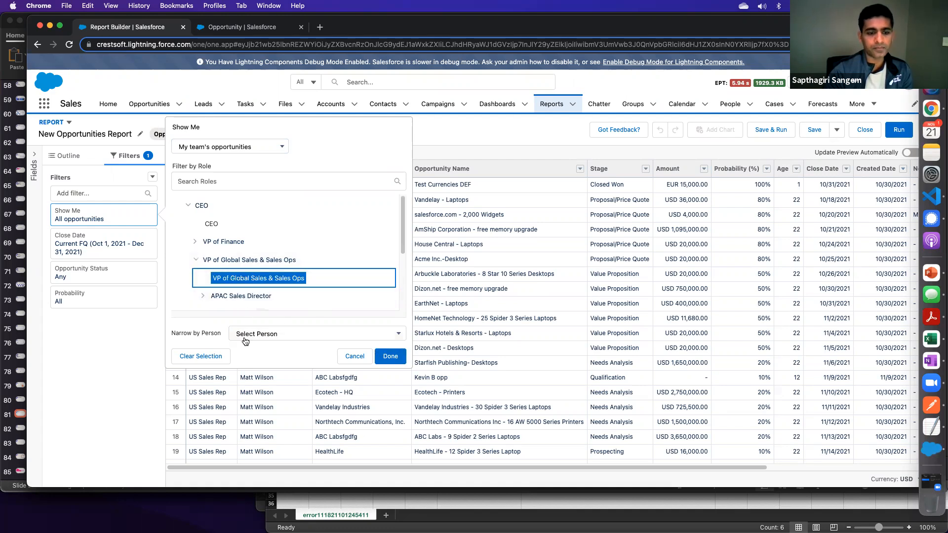
{"action": "left_click", "coordinate": [275, 337]}
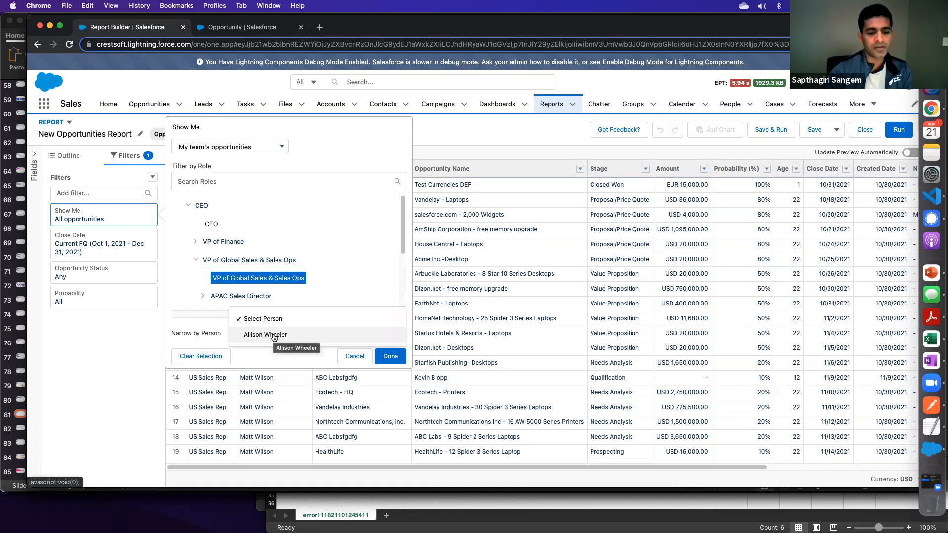
{"action": "left_click", "coordinate": [273, 336]}
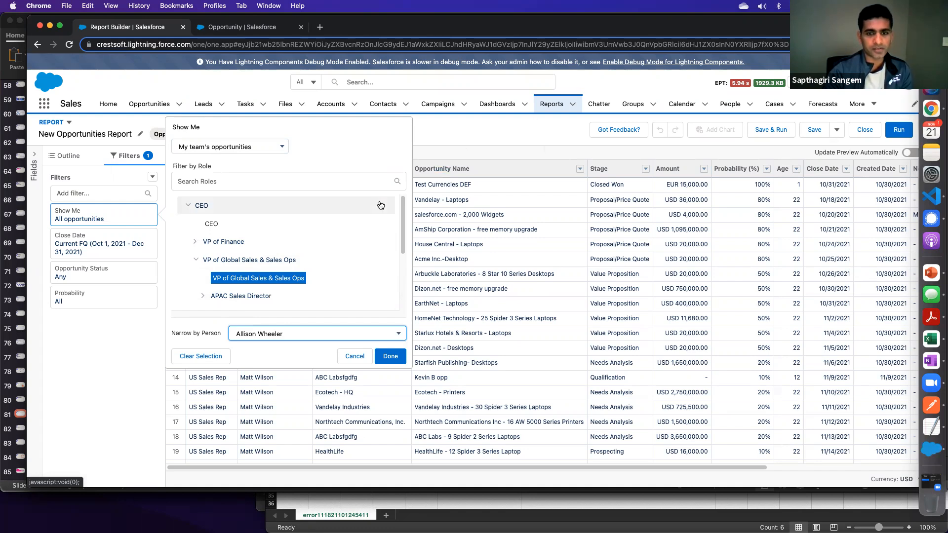
{"action": "left_click", "coordinate": [398, 358]}
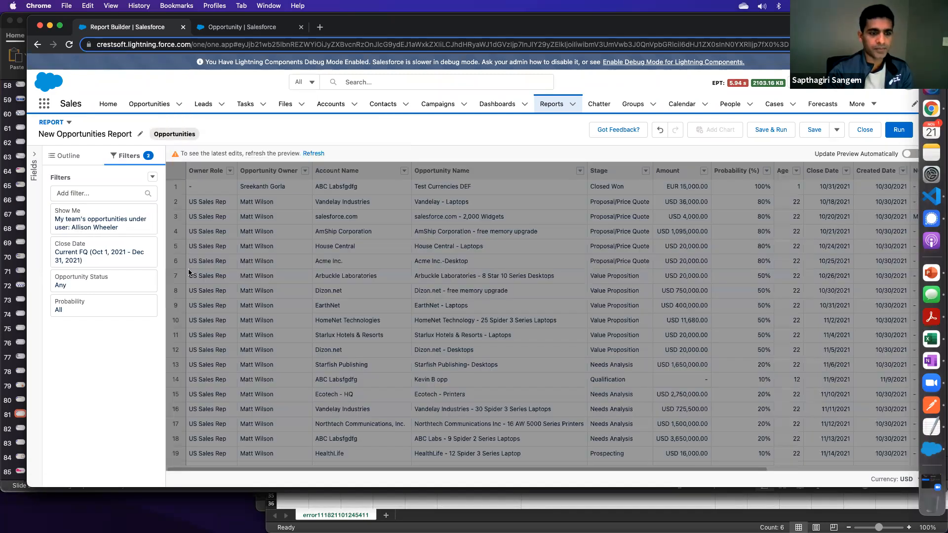
- Set the Close Date filter's range to Current FY and apply it
{"action": "left_click", "coordinate": [93, 257]}
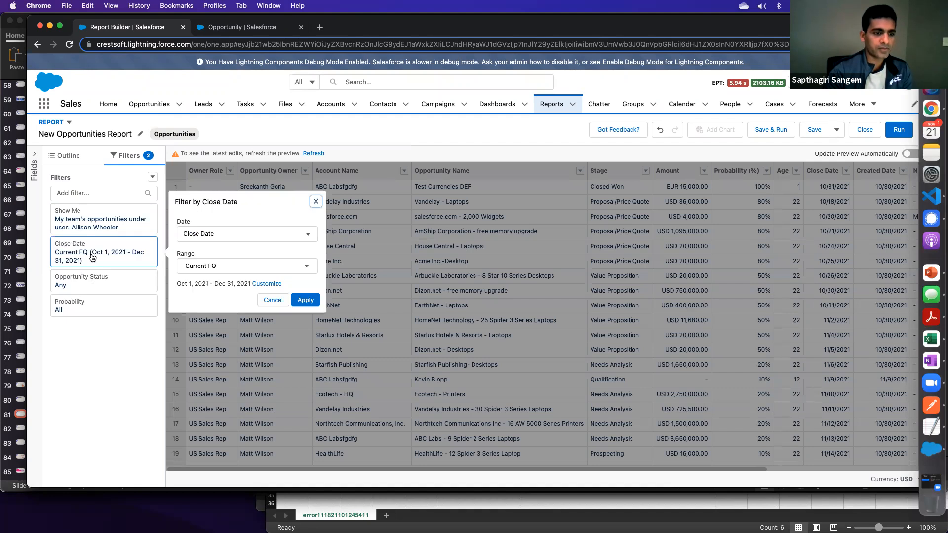
{"action": "left_click", "coordinate": [222, 269]}
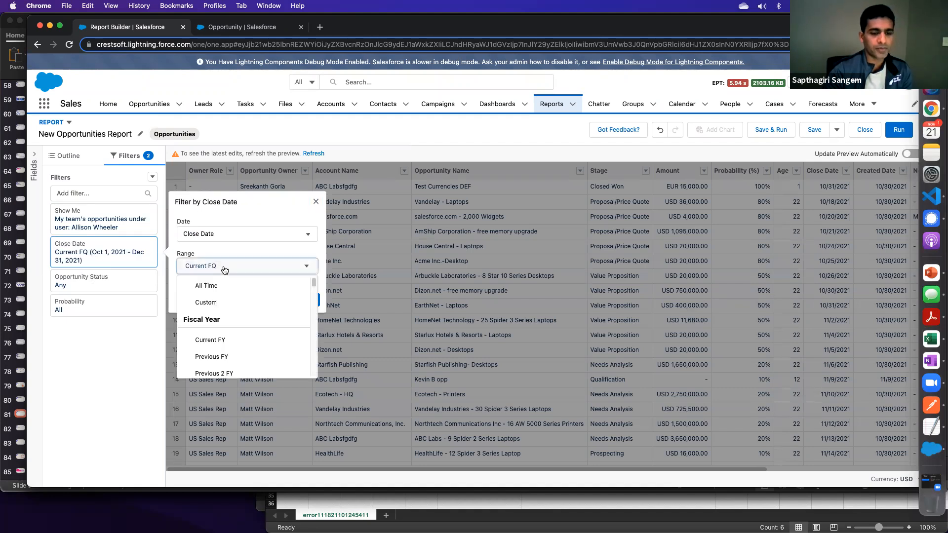
{"action": "left_click", "coordinate": [219, 341]}
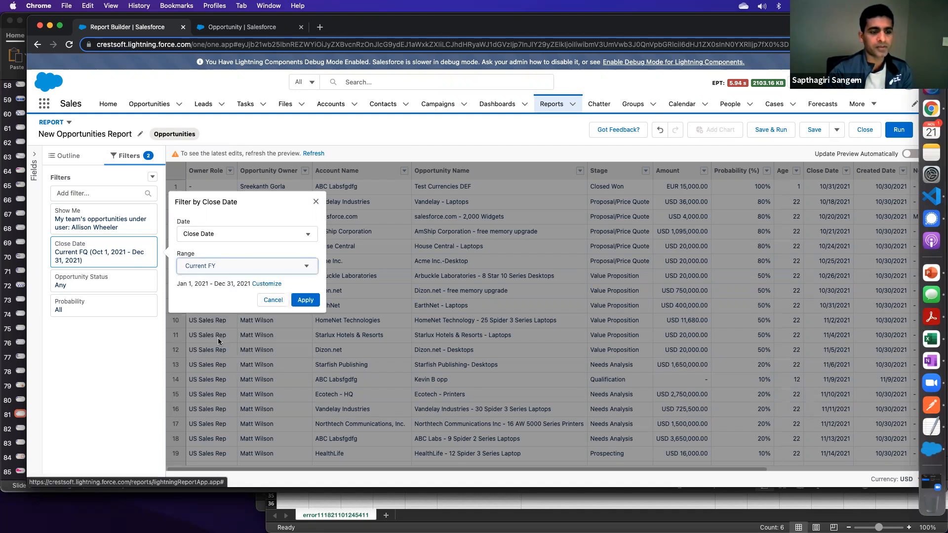
{"action": "left_click", "coordinate": [305, 301]}
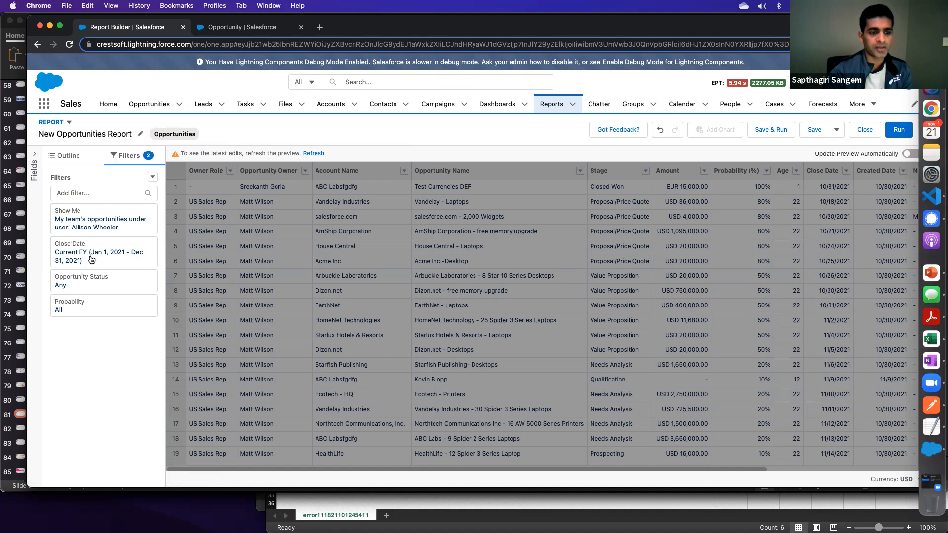
- Set the Opportunity Status filter to Closed Won and apply it
{"action": "left_click", "coordinate": [85, 285]}
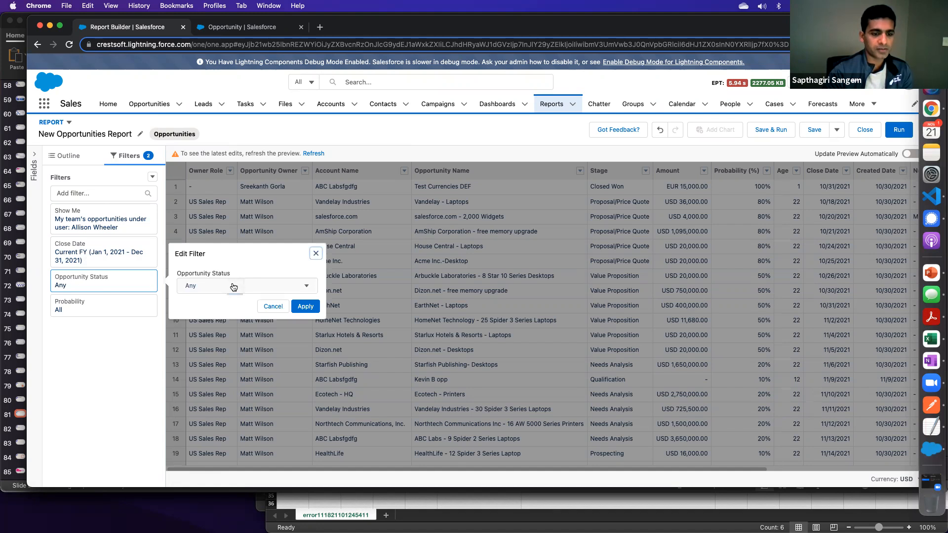
{"action": "left_click", "coordinate": [304, 289]}
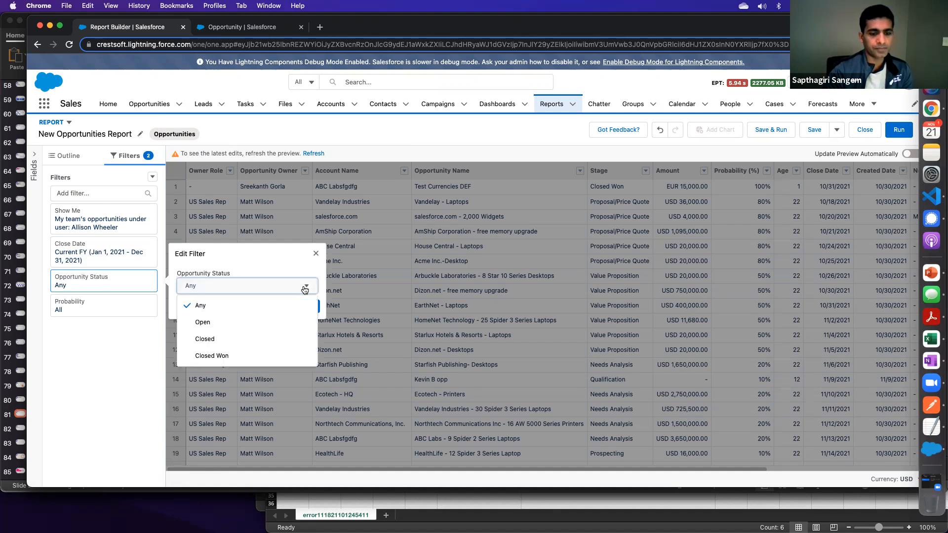
{"action": "left_click", "coordinate": [214, 357]}
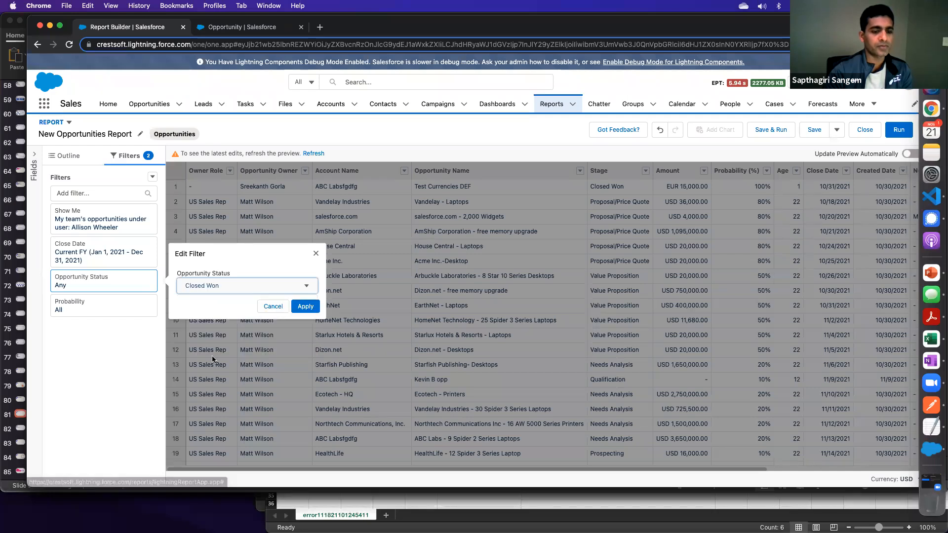
{"action": "left_click", "coordinate": [305, 306]}
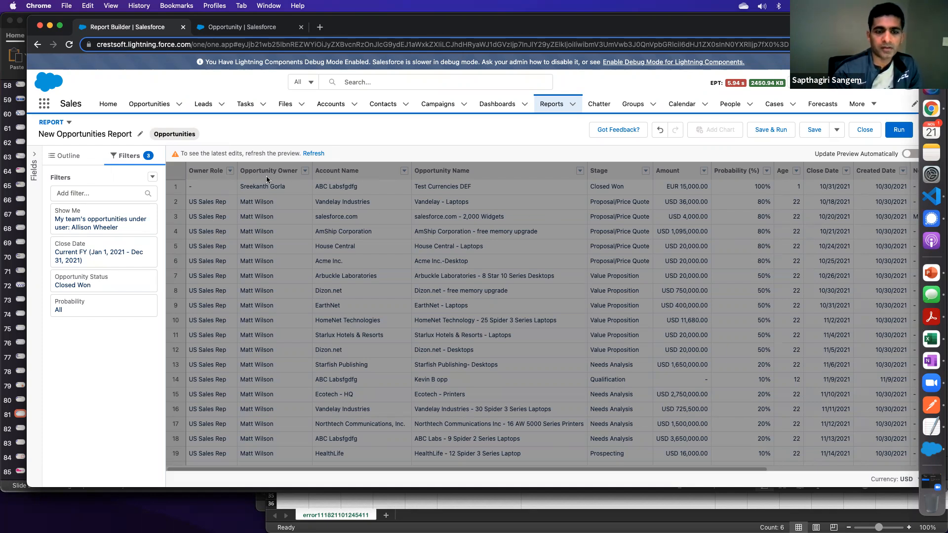
- Refresh the preview, then run the report with its applied filters displayed
{"action": "left_click", "coordinate": [315, 154]}
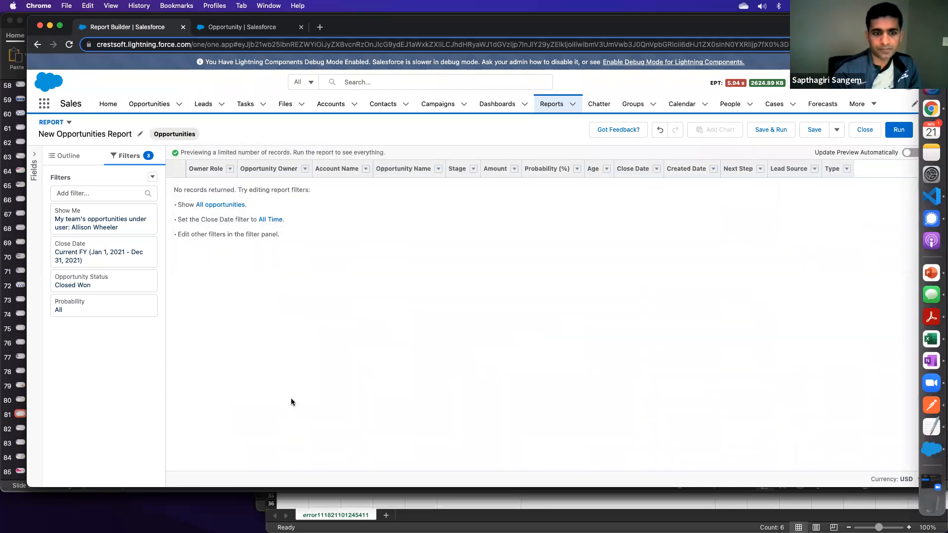
{"action": "left_click", "coordinate": [899, 131]}
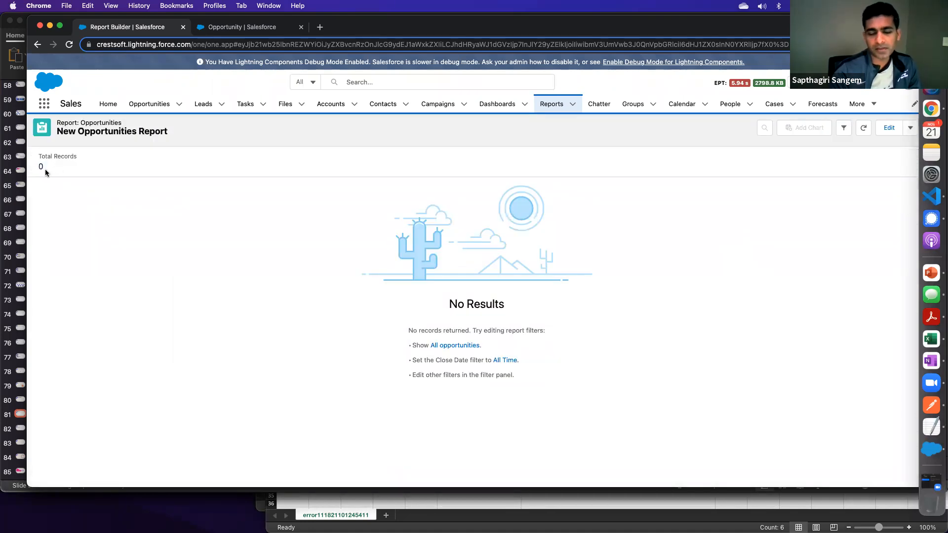
{"action": "left_click", "coordinate": [843, 128]}
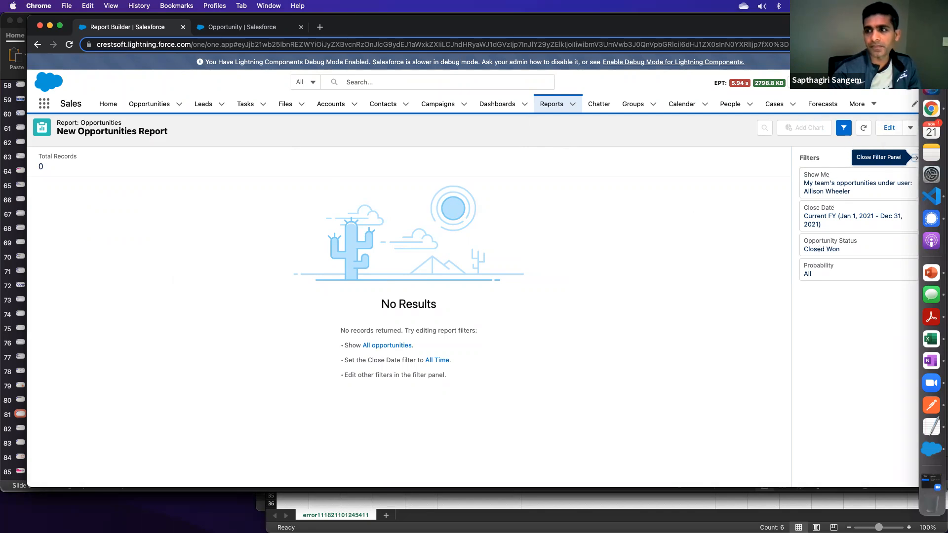
{"action": "left_click_drag", "start_coordinate": [927, 15], "coordinate": [903, 18]}
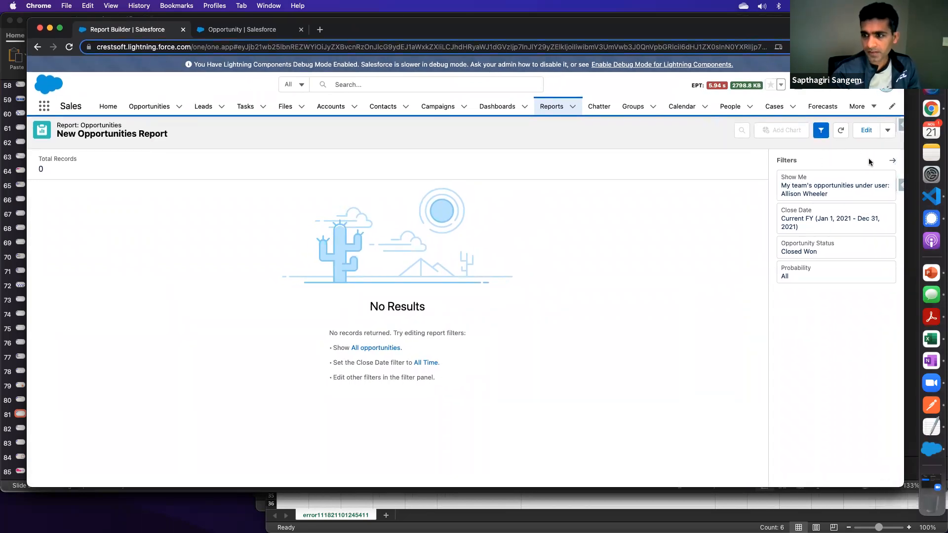
- Return to editing the report and start saving it under the name "Oppts Closed this year - AW"
{"action": "left_click", "coordinate": [870, 130]}
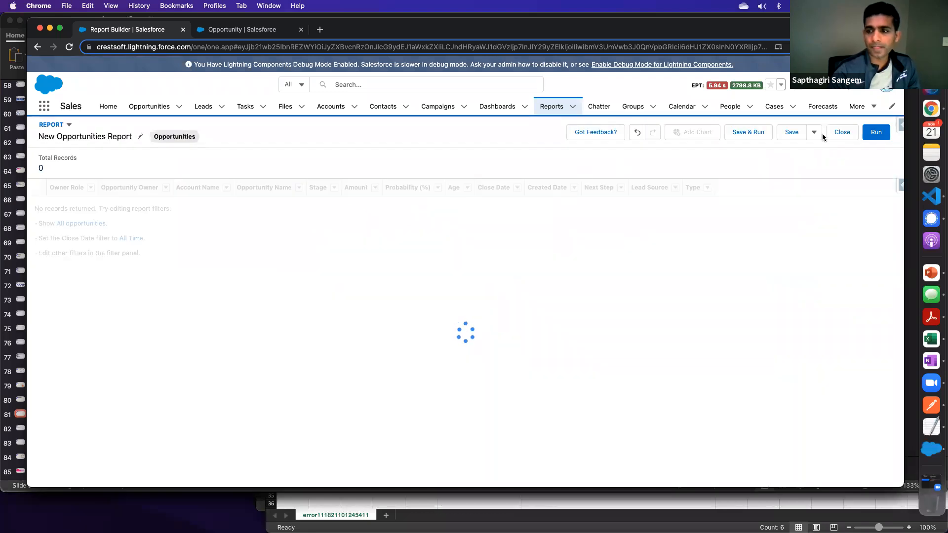
{"action": "left_click", "coordinate": [790, 132]}
{"action": "key", "text": "BackSpace"}
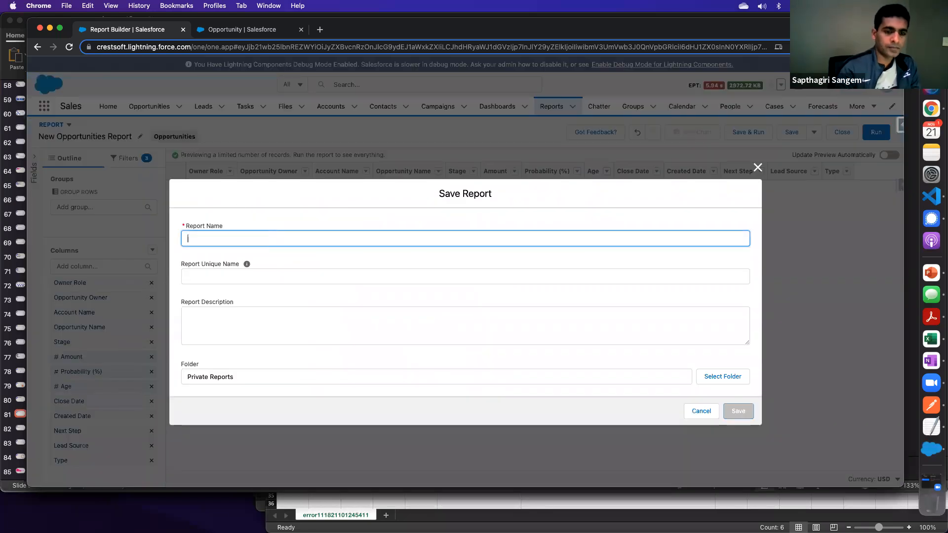
{"action": "type", "text": "Oppts Close"}
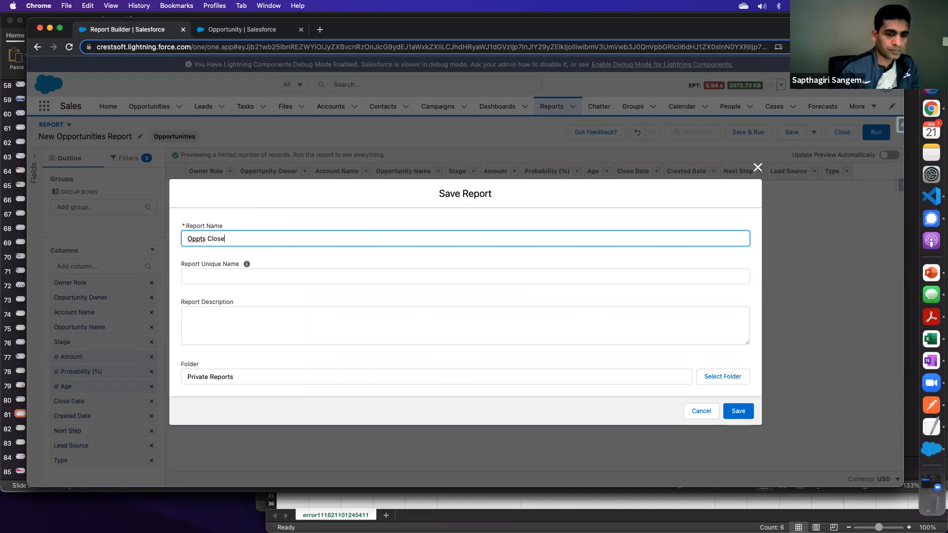
{"action": "type", "text": "d this year AW"}
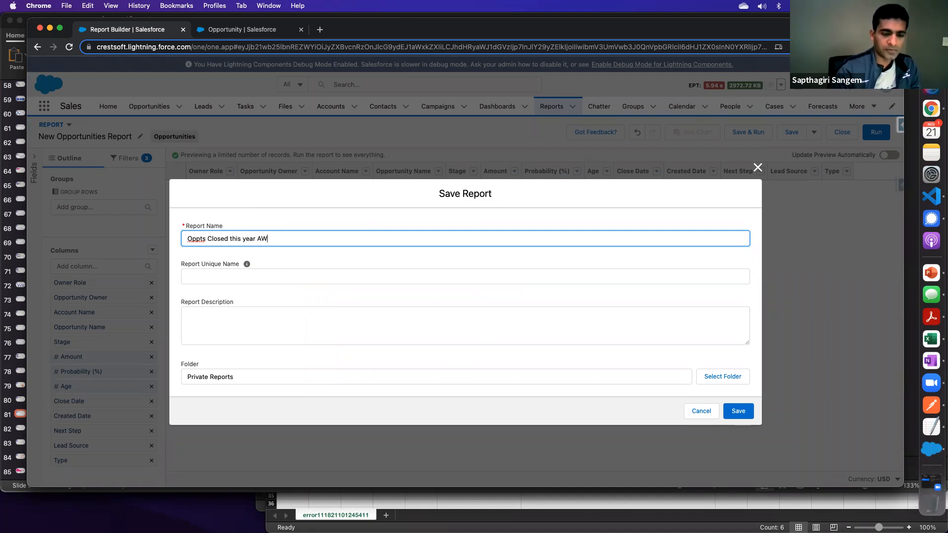
{"action": "type", "text": "-"}
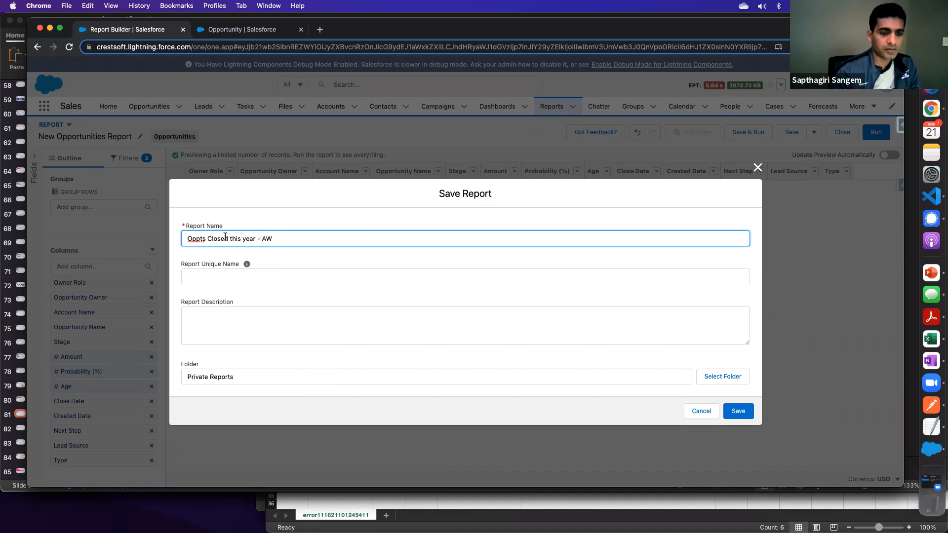
{"action": "left_click", "coordinate": [210, 271]}
{"action": "left_click", "coordinate": [250, 371]}
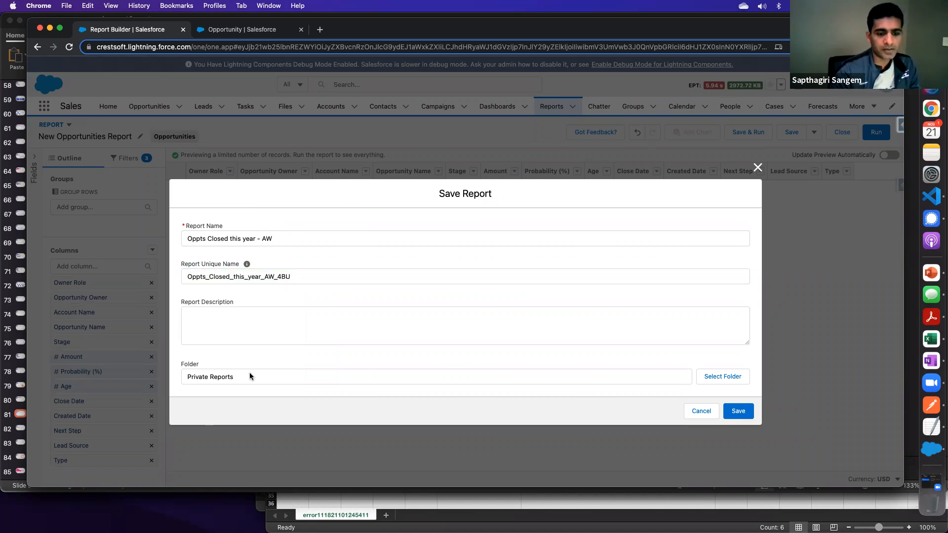
- Create a new report folder labelled "Sales Reports" with the unique name SalesReports from the Save Report folder picker
{"action": "left_click", "coordinate": [730, 376]}
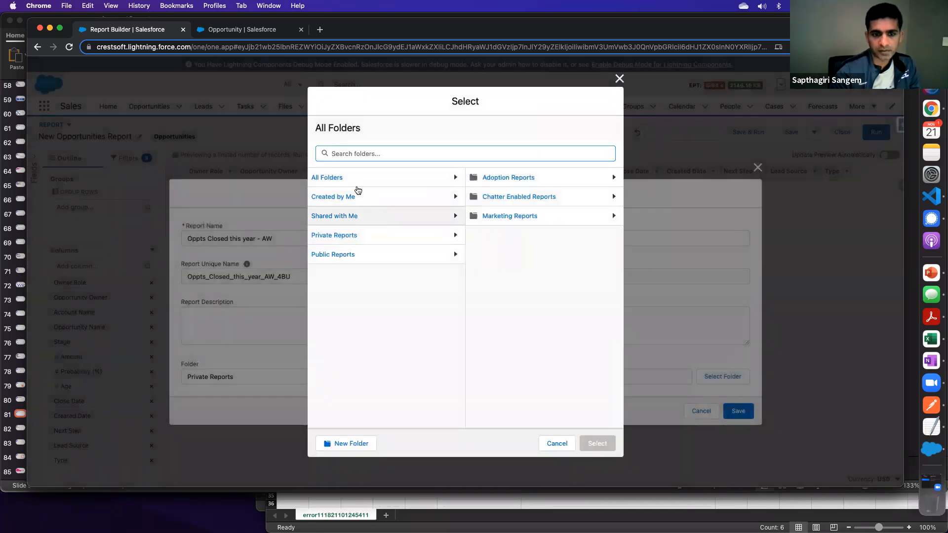
{"action": "left_click", "coordinate": [327, 181]}
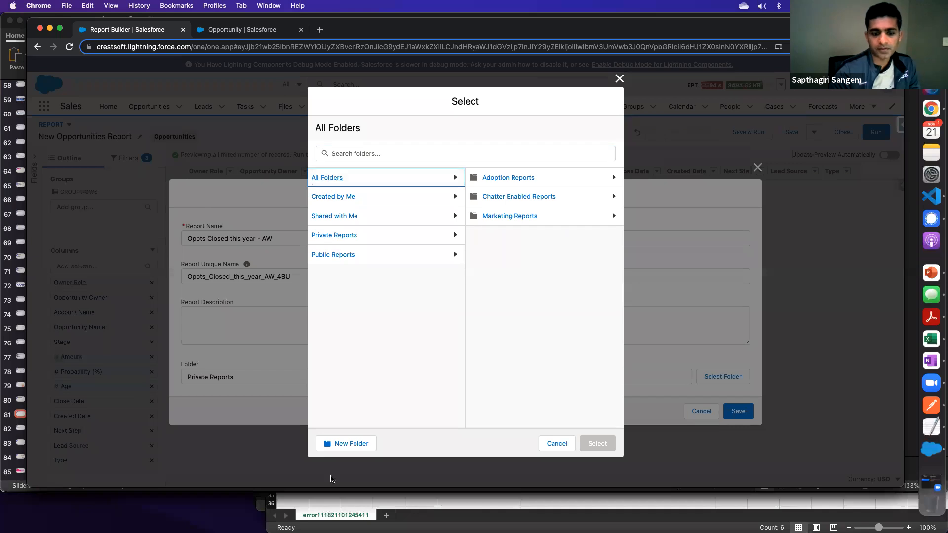
{"action": "left_click", "coordinate": [354, 447]}
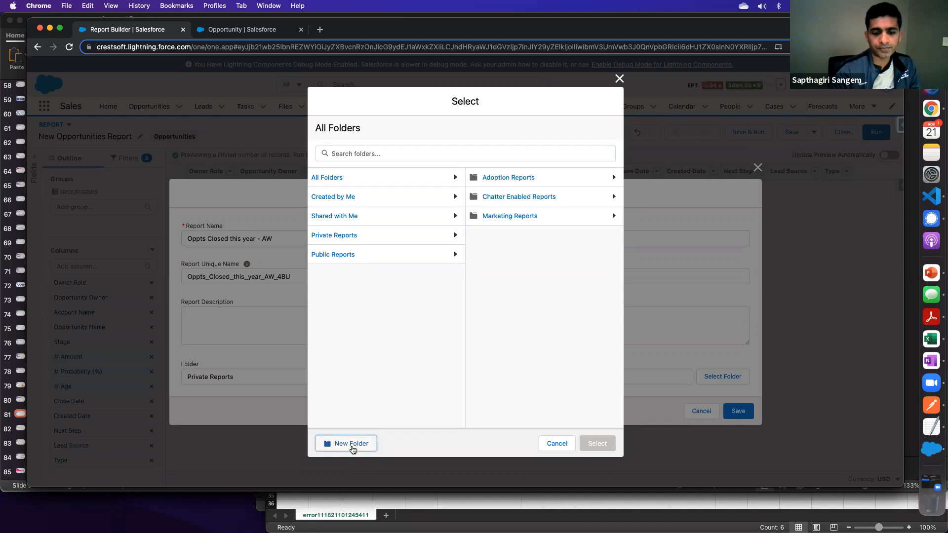
{"action": "left_click", "coordinate": [353, 445]}
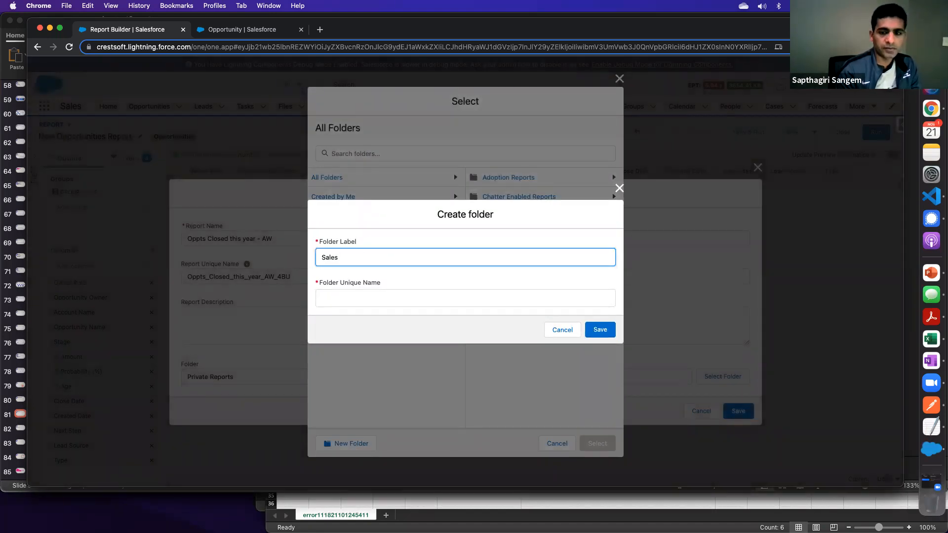
{"action": "key", "text": "Tab"}
{"action": "left_click", "coordinate": [351, 263]}
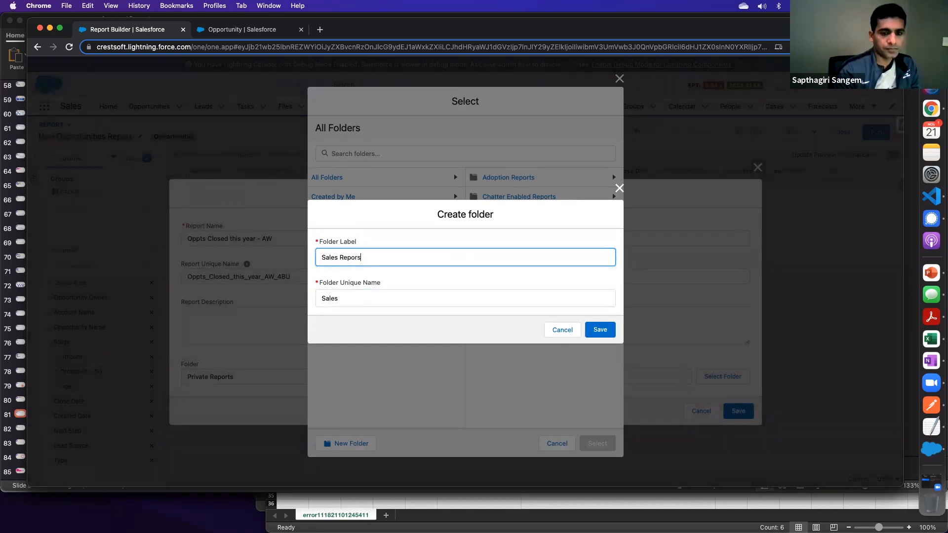
{"action": "key", "text": "Tab"}
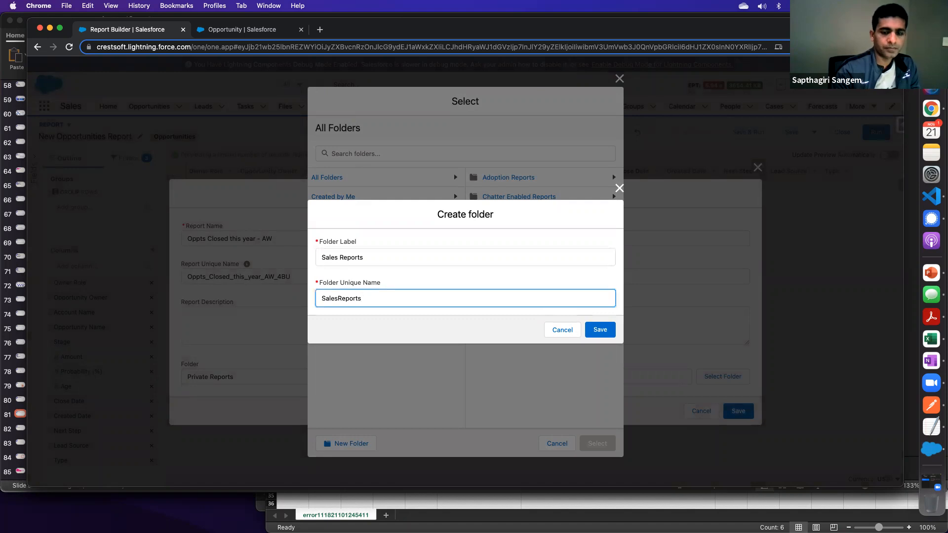
{"action": "left_click", "coordinate": [600, 329]}
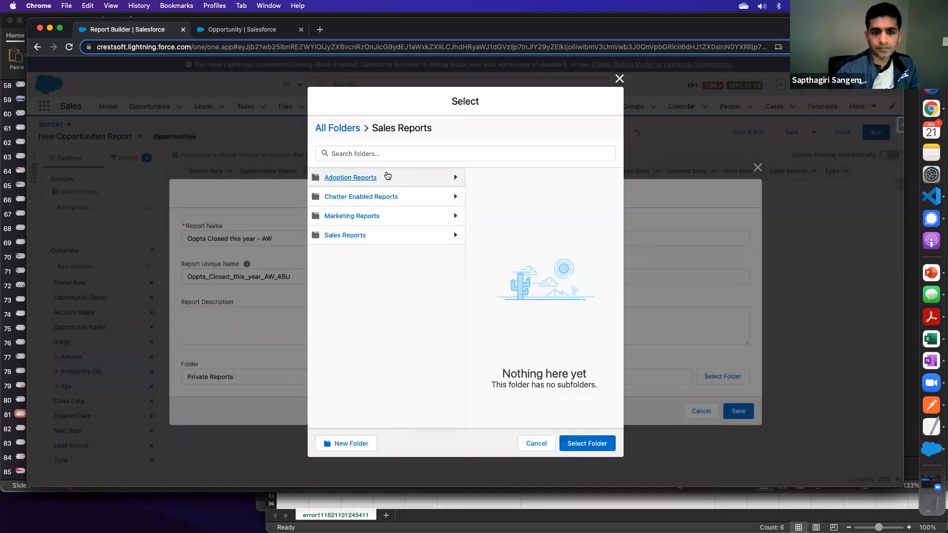
- Choose the Sales Reports folder as the report's destination and save the report
{"action": "left_click", "coordinate": [347, 236]}
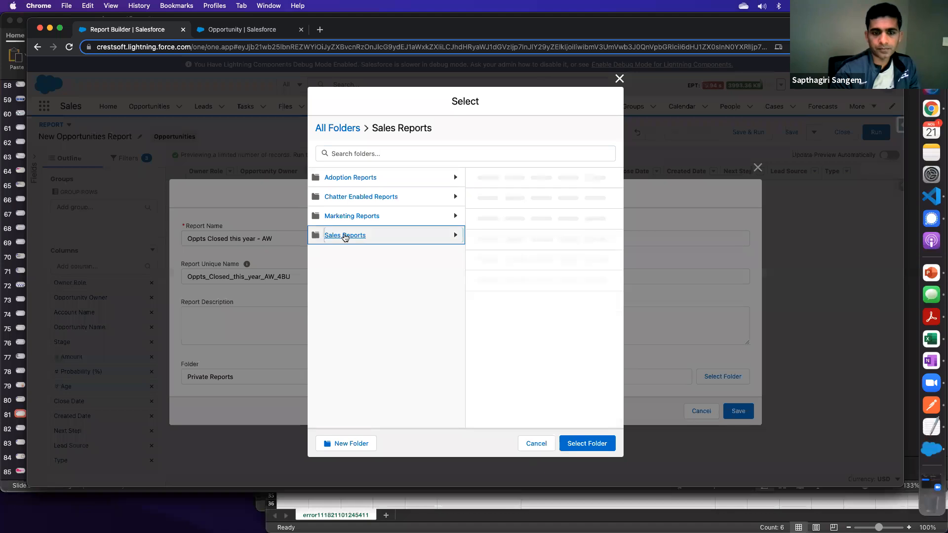
{"action": "left_click", "coordinate": [585, 444]}
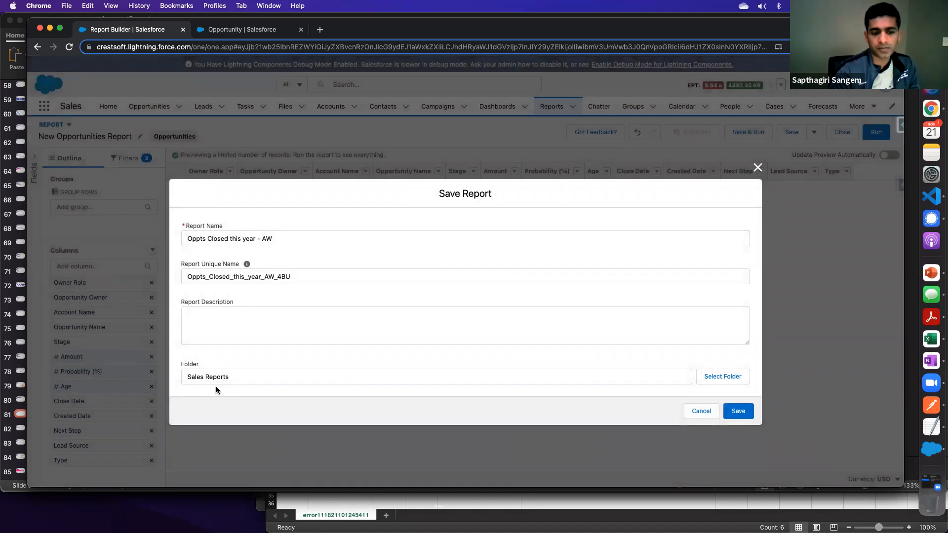
{"action": "left_click", "coordinate": [738, 410]}
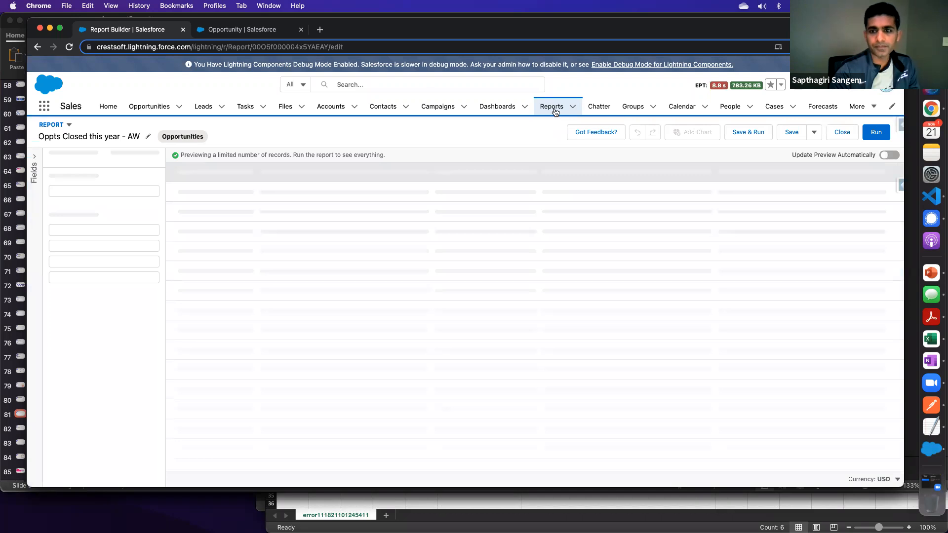
- Go to the list of all report folders and open the sharing settings of the Sales Reports folder
{"action": "left_click", "coordinate": [555, 111]}
{"action": "left_click", "coordinate": [724, 337]}
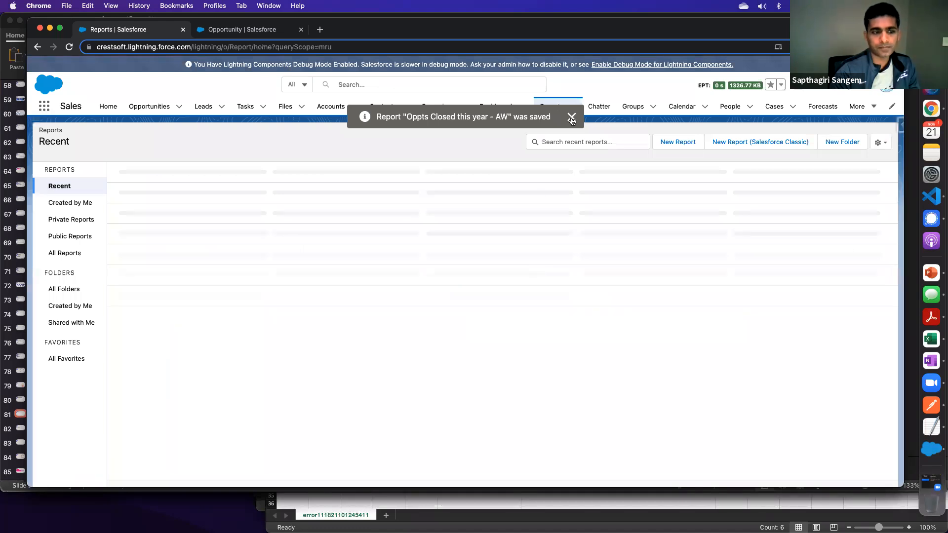
{"action": "left_click", "coordinate": [571, 119]}
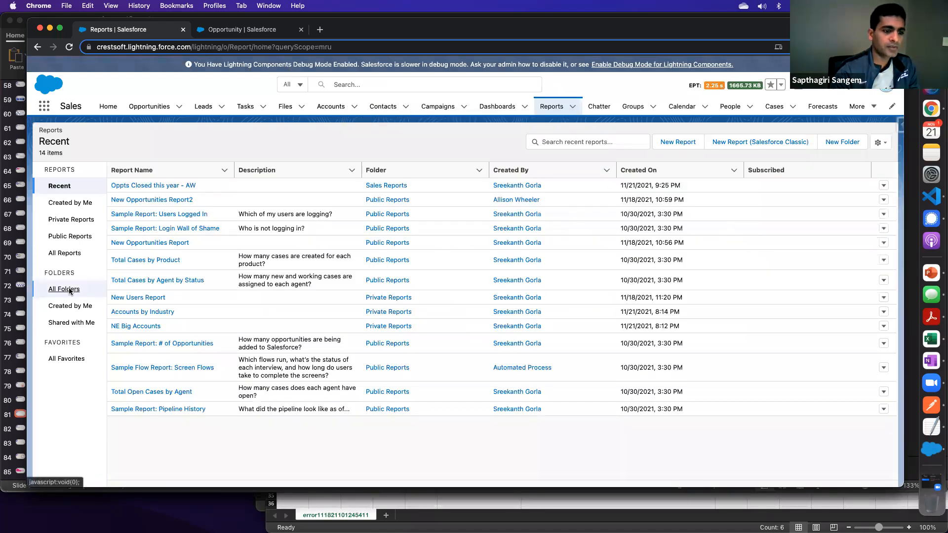
{"action": "left_click", "coordinate": [69, 290]}
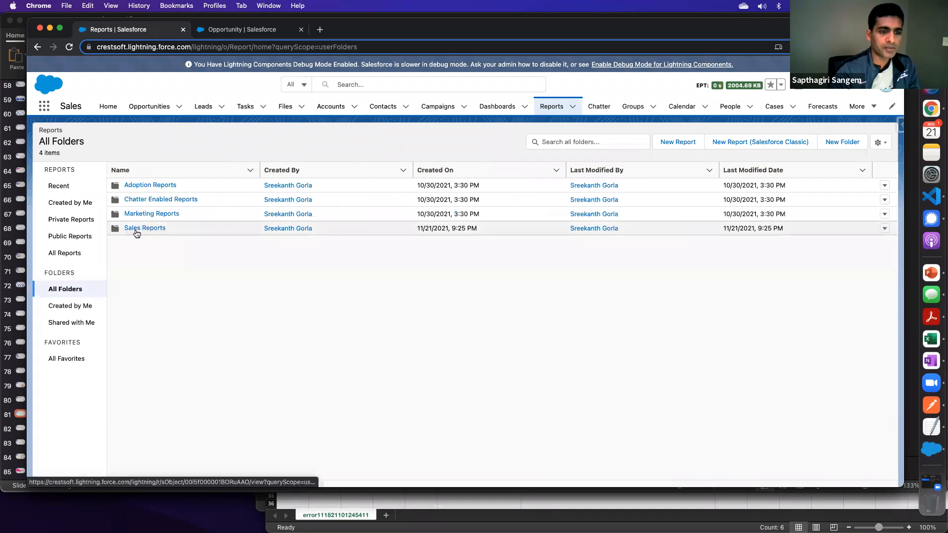
{"action": "left_click", "coordinate": [883, 230]}
{"action": "left_click", "coordinate": [860, 262]}
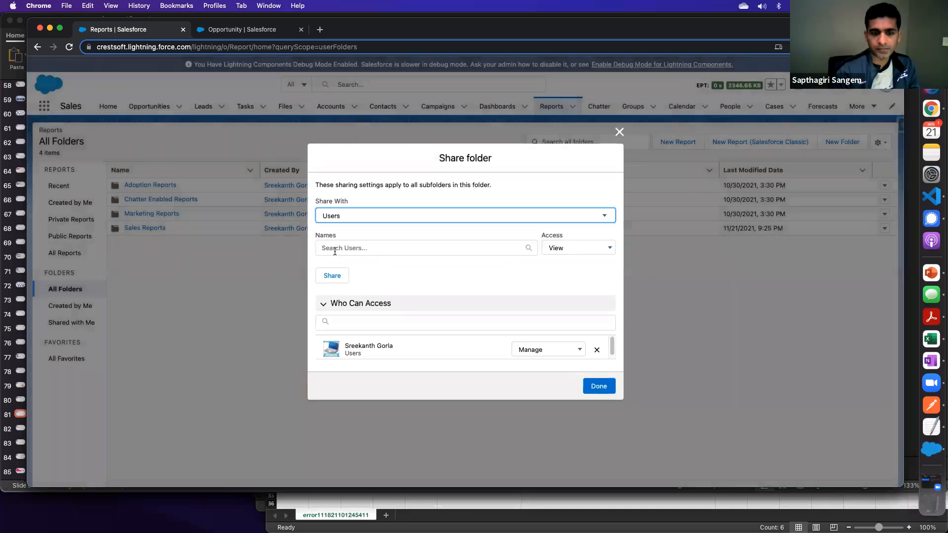
- Set the folder's share target to Role and Subordinates and select the Sales Operations Director role
{"action": "left_click", "coordinate": [336, 248]}
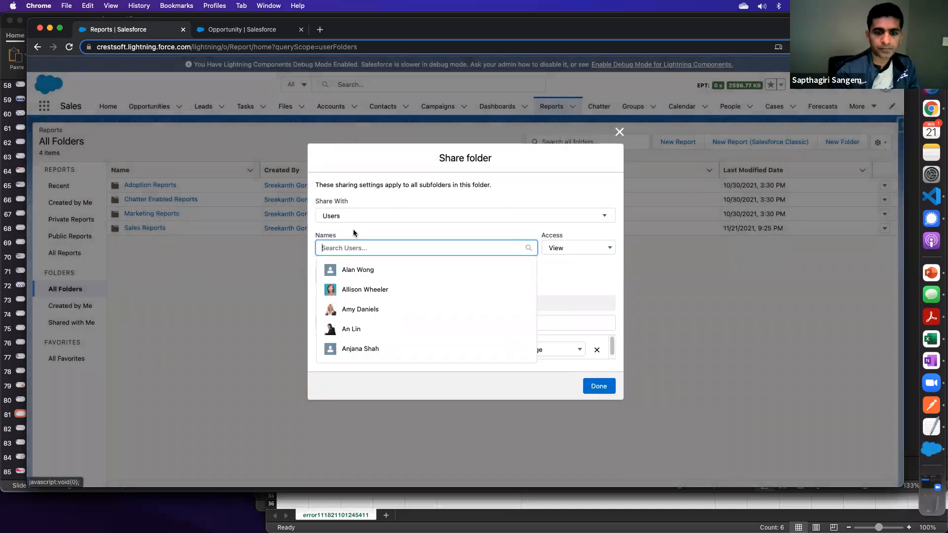
{"action": "left_click", "coordinate": [354, 289]}
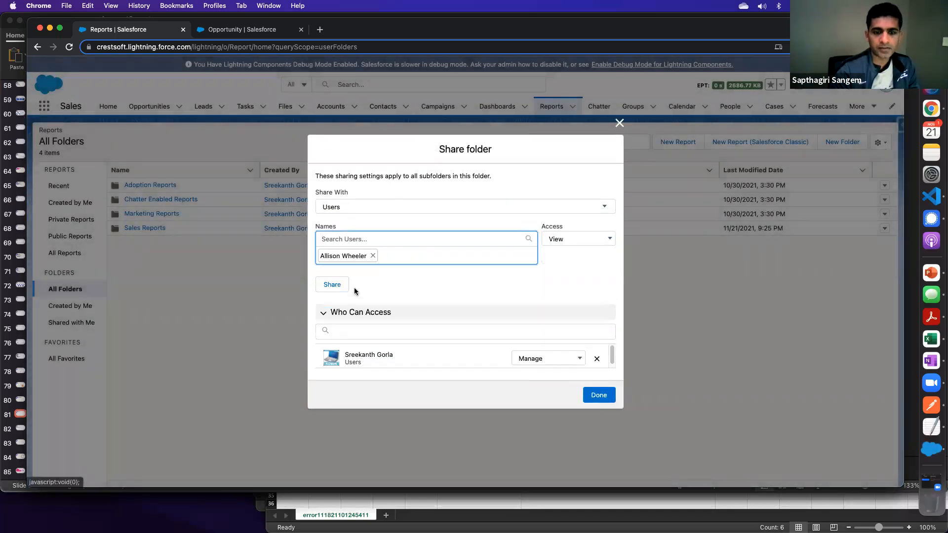
{"action": "left_click", "coordinate": [349, 205]}
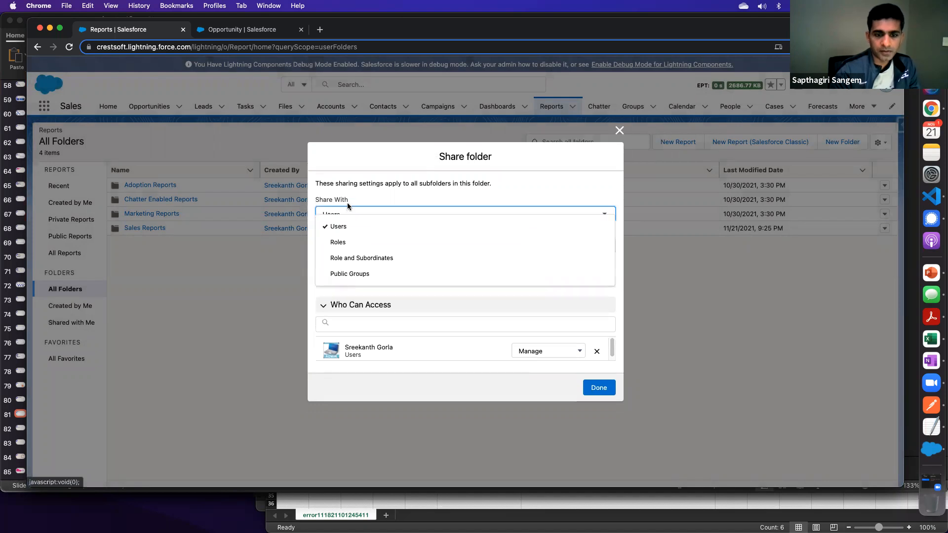
{"action": "left_click", "coordinate": [355, 261]}
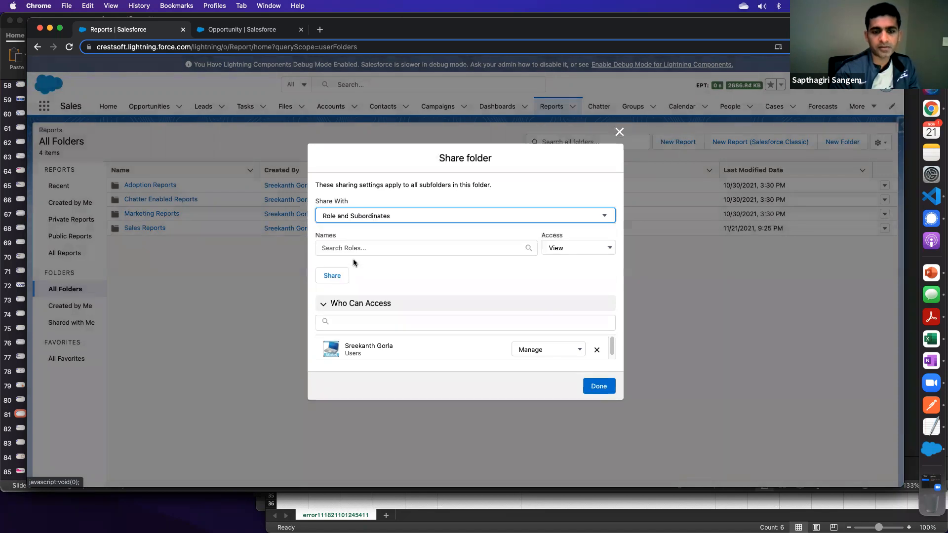
{"action": "left_click", "coordinate": [347, 248]}
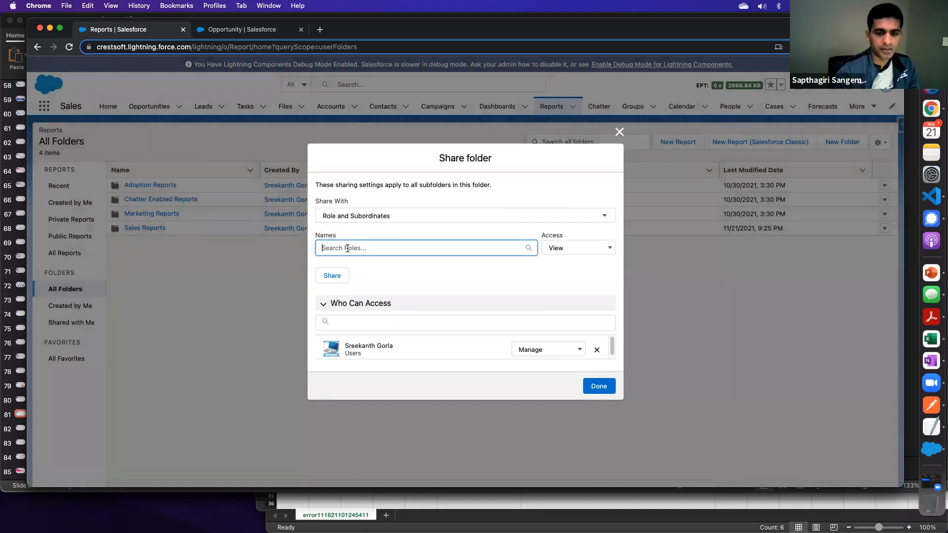
{"action": "type", "text": "s"}
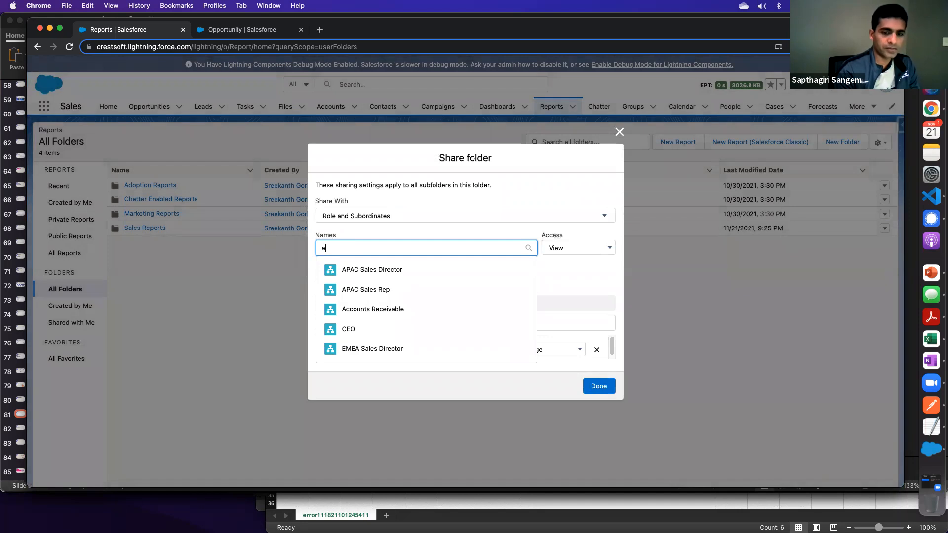
{"action": "key", "text": "BackSpace"}
{"action": "type", "text": "Sales"}
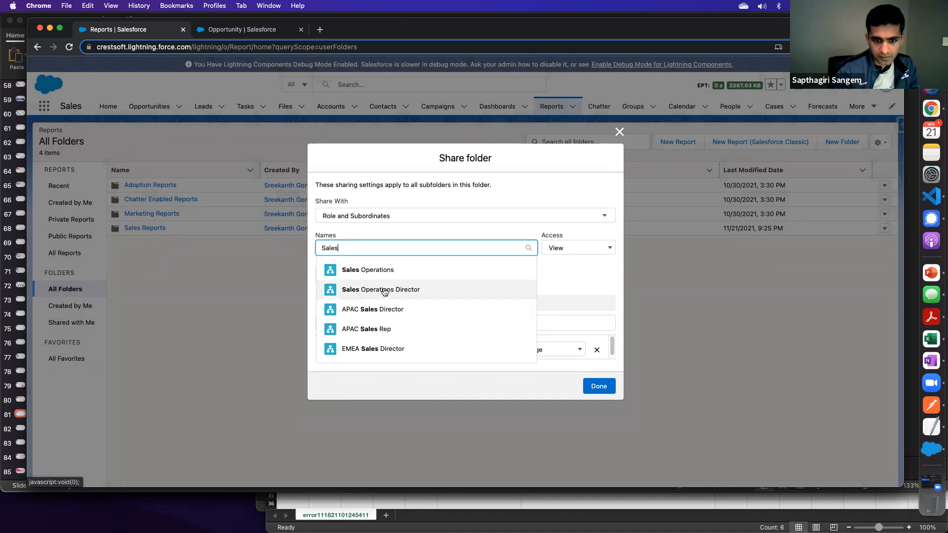
{"action": "left_click", "coordinate": [384, 291]}
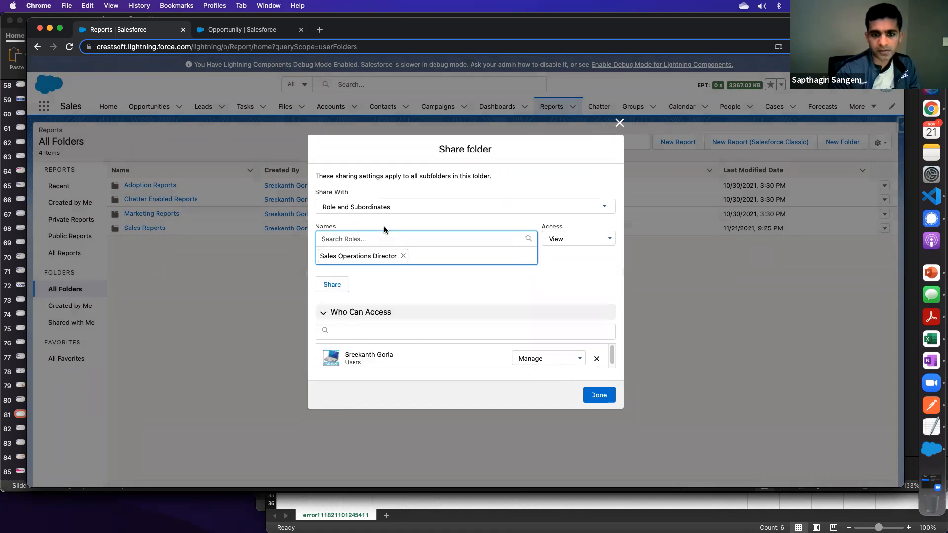
- Share the folder with the selected role at View access and close the sharing settings
{"action": "left_click", "coordinate": [583, 239]}
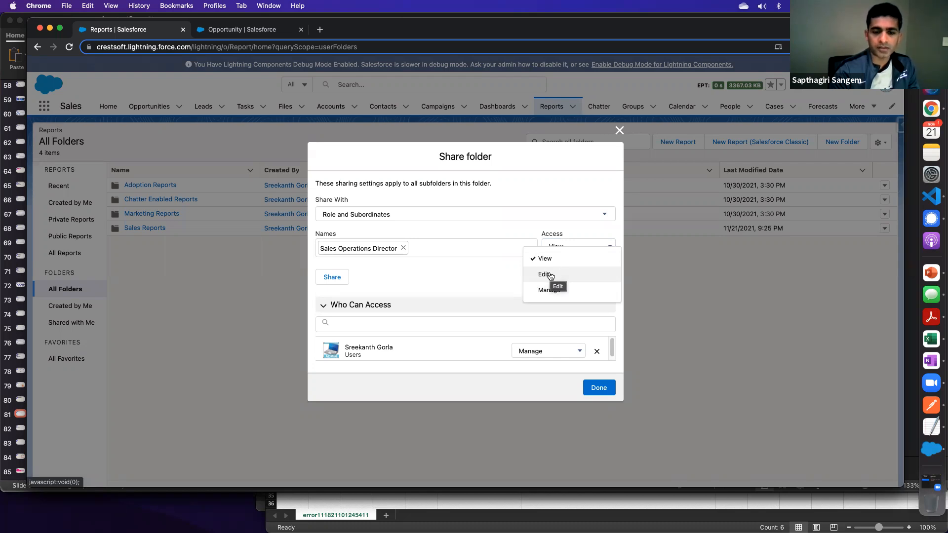
{"action": "left_click", "coordinate": [484, 269]}
{"action": "left_click", "coordinate": [325, 279]}
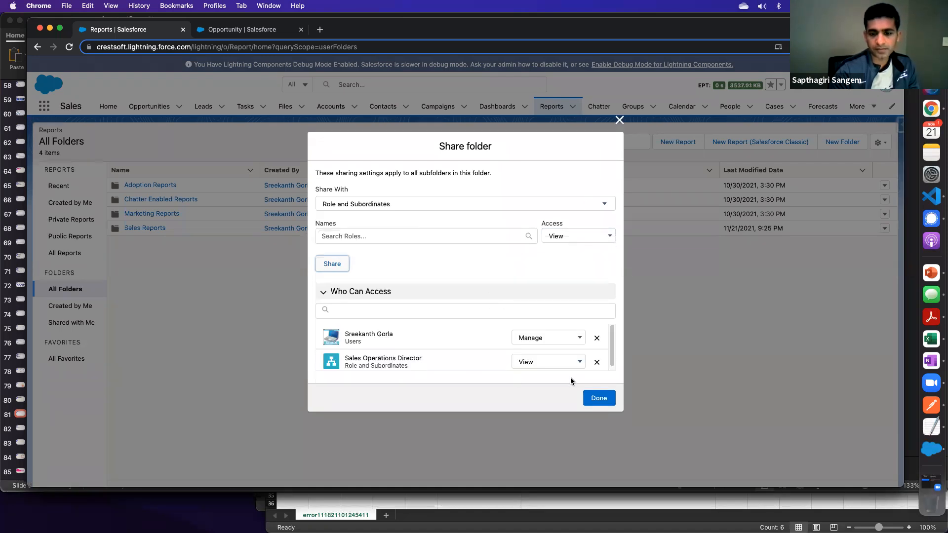
{"action": "left_click", "coordinate": [565, 363]}
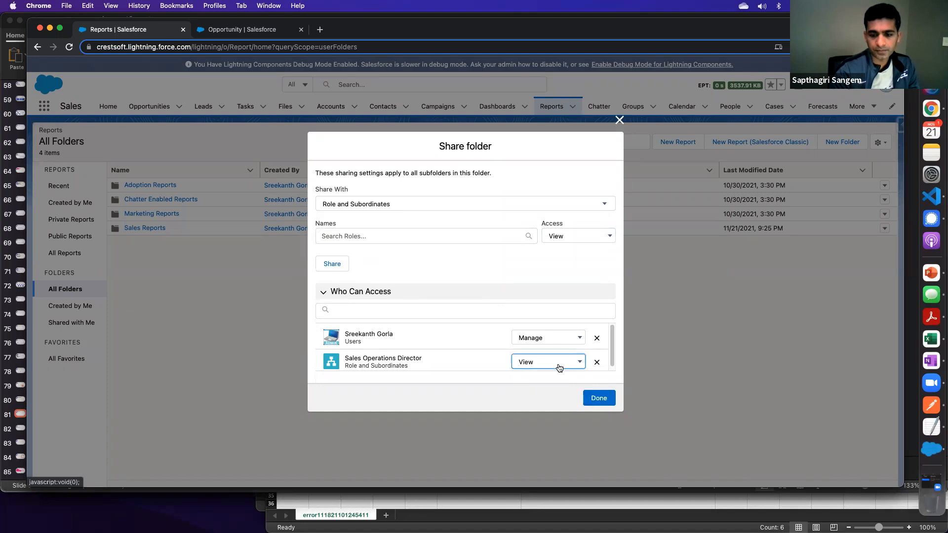
{"action": "left_click", "coordinate": [538, 341]}
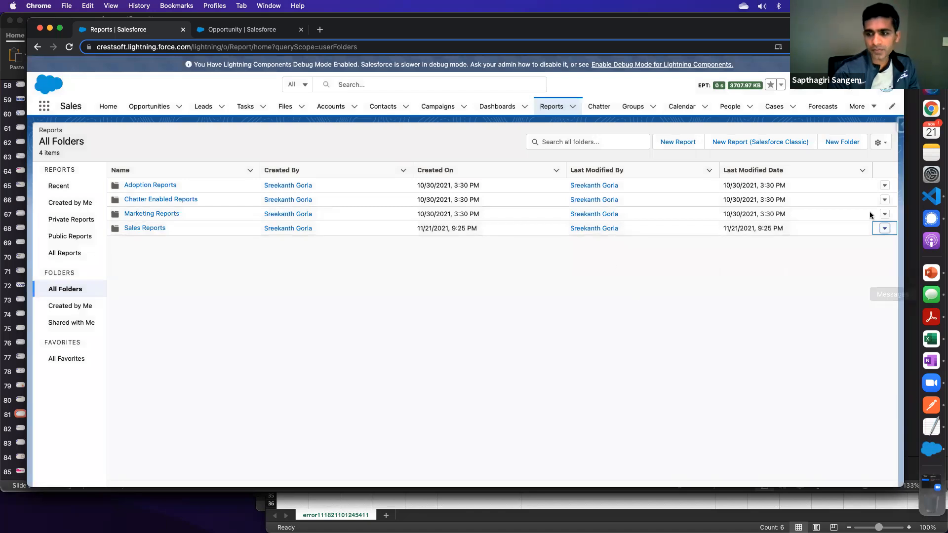
- Reopen the Sales Reports folder's sharing settings to review who can access it, then close them
{"action": "left_click", "coordinate": [884, 229]}
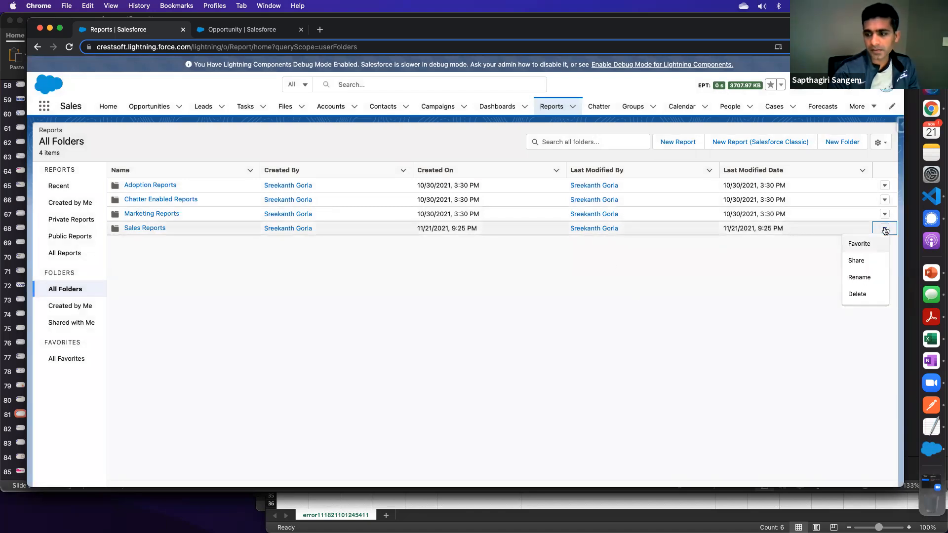
{"action": "left_click", "coordinate": [861, 260]}
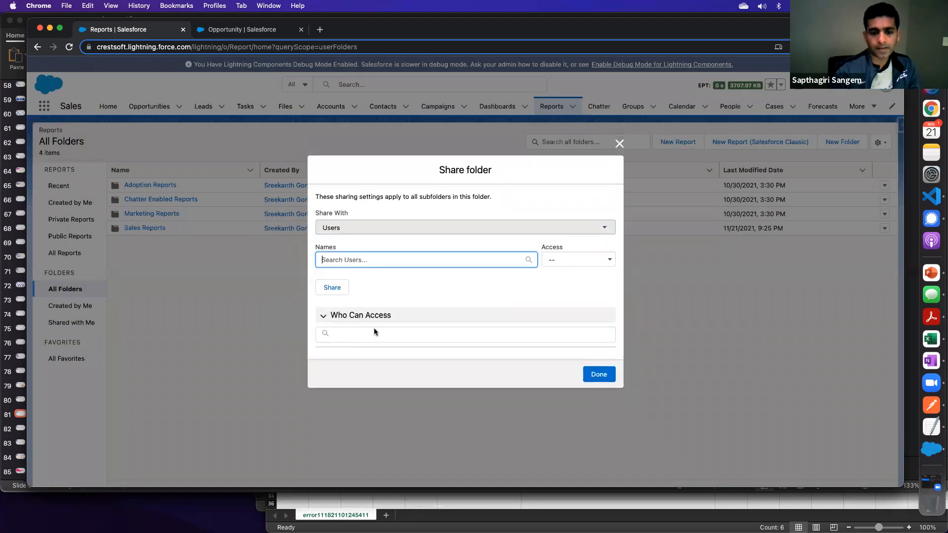
{"action": "left_click", "coordinate": [599, 398]}
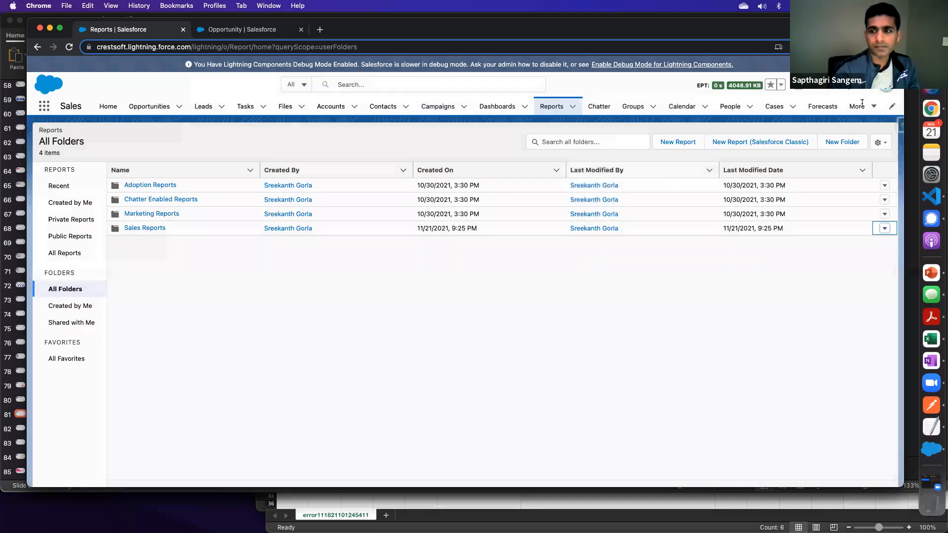
- Search Setup for the sales VP's user by partial name, open the user record and highlight the assigned role
{"action": "left_click", "coordinate": [847, 84]}
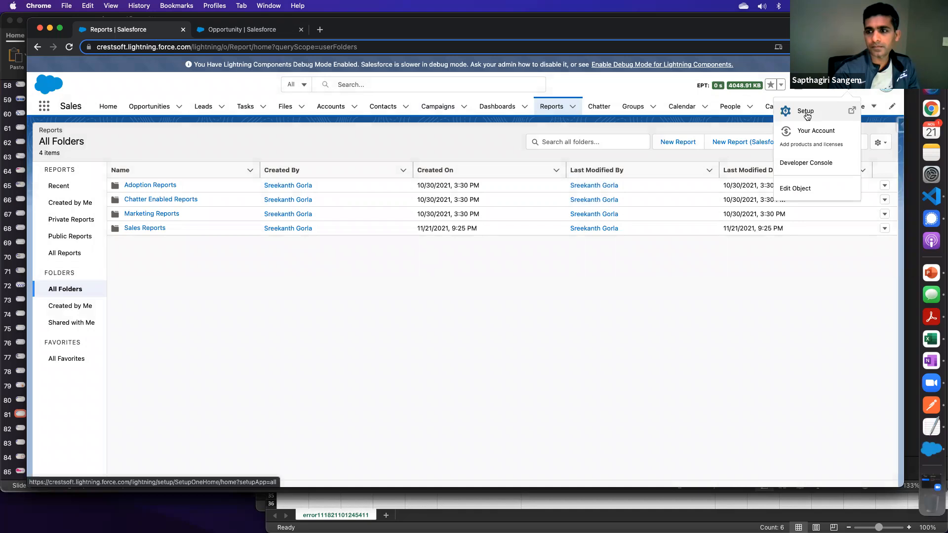
{"action": "left_click", "coordinate": [369, 84]}
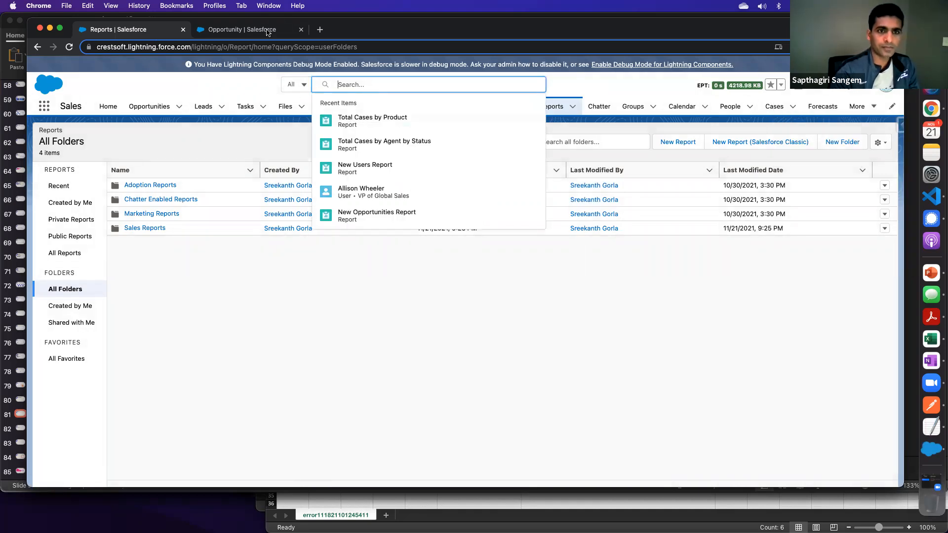
{"action": "left_click", "coordinate": [267, 32]}
{"action": "left_click", "coordinate": [354, 84]}
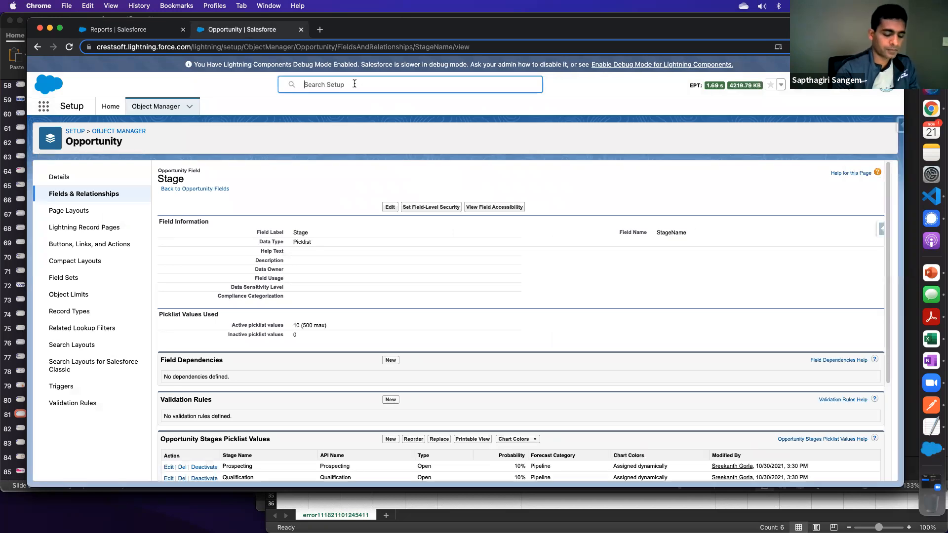
{"action": "type", "text": "whee"}
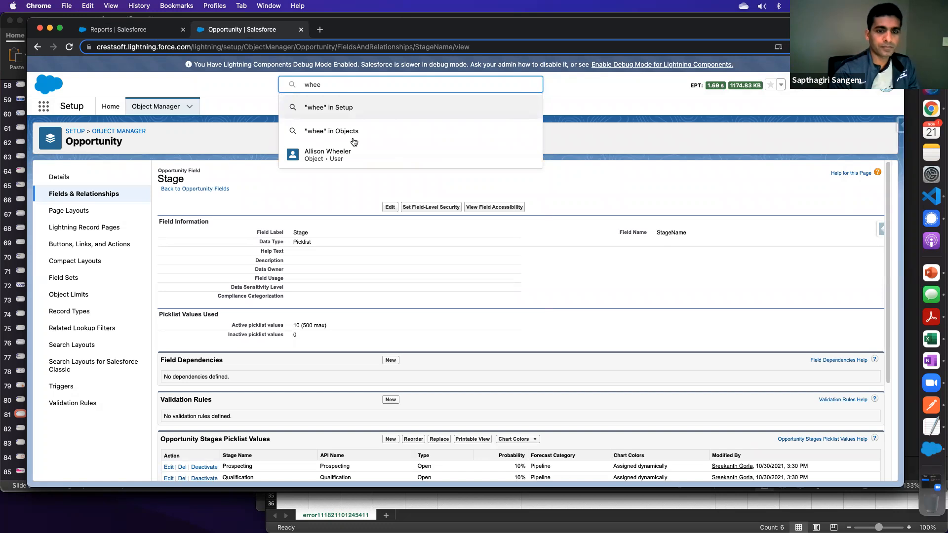
{"action": "left_click", "coordinate": [345, 158]}
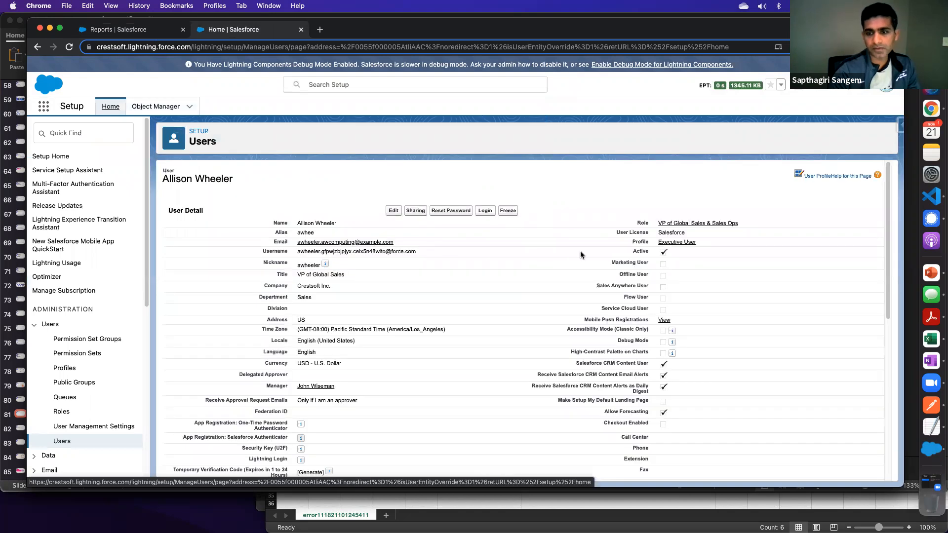
{"action": "left_click_drag", "start_coordinate": [739, 223], "coordinate": [650, 223]}
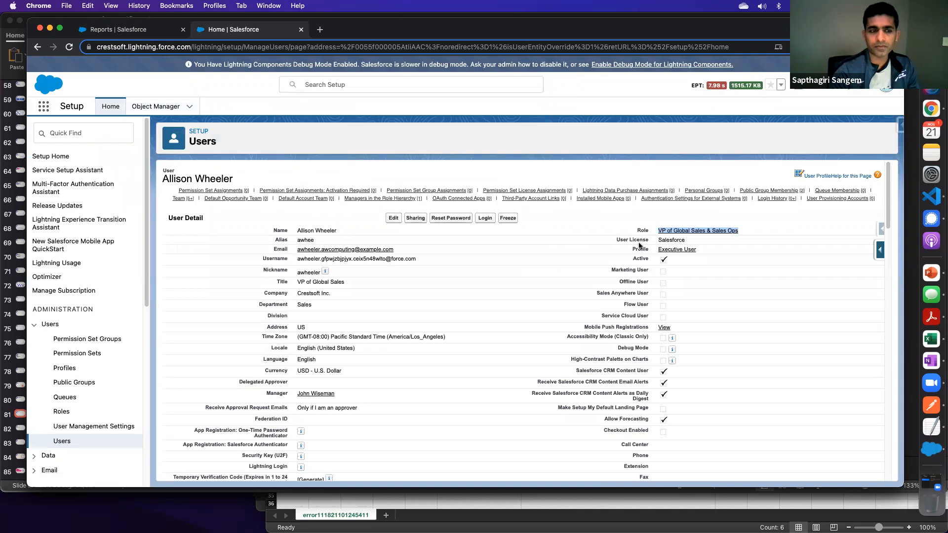
- Return to the report folders list and open the sharing settings of the Sales Reports folder
{"action": "left_click", "coordinate": [134, 31]}
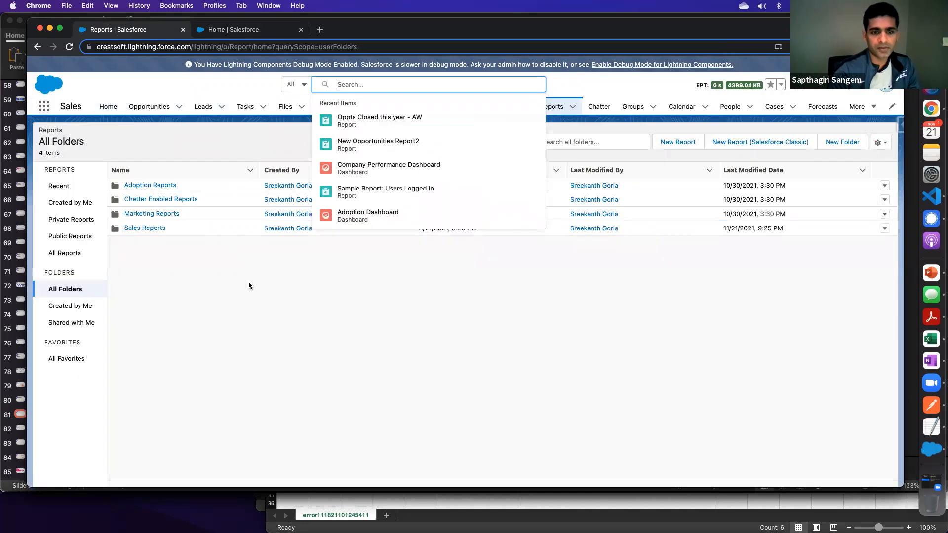
{"action": "left_click", "coordinate": [249, 285]}
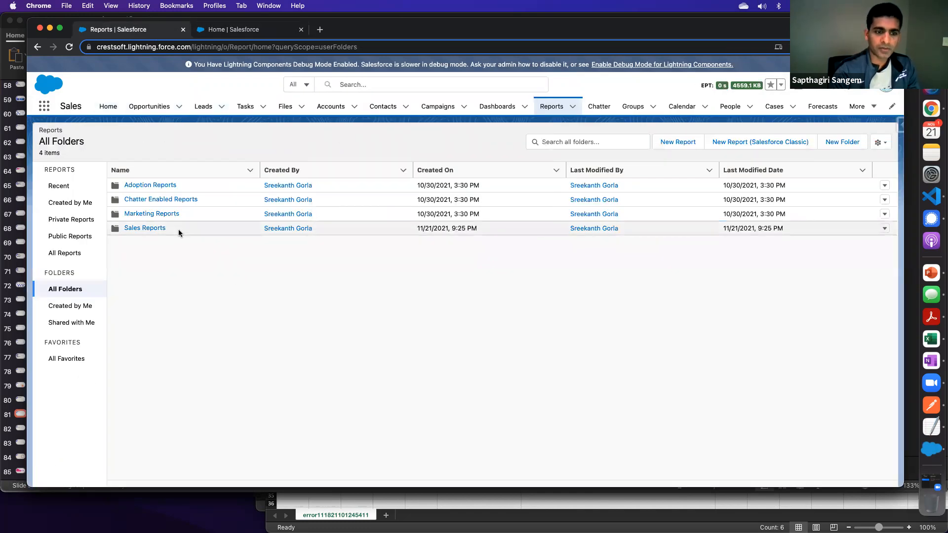
{"action": "left_click", "coordinate": [886, 230]}
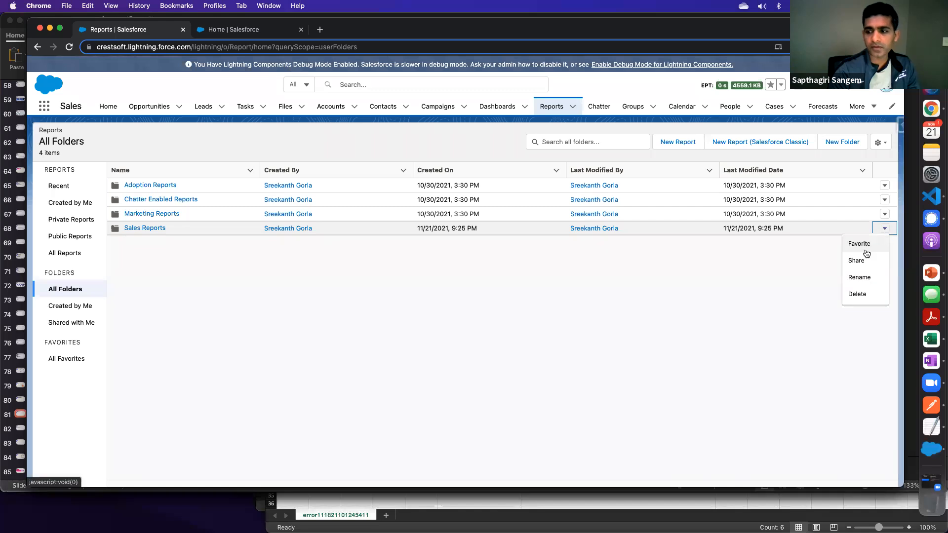
{"action": "left_click", "coordinate": [860, 265]}
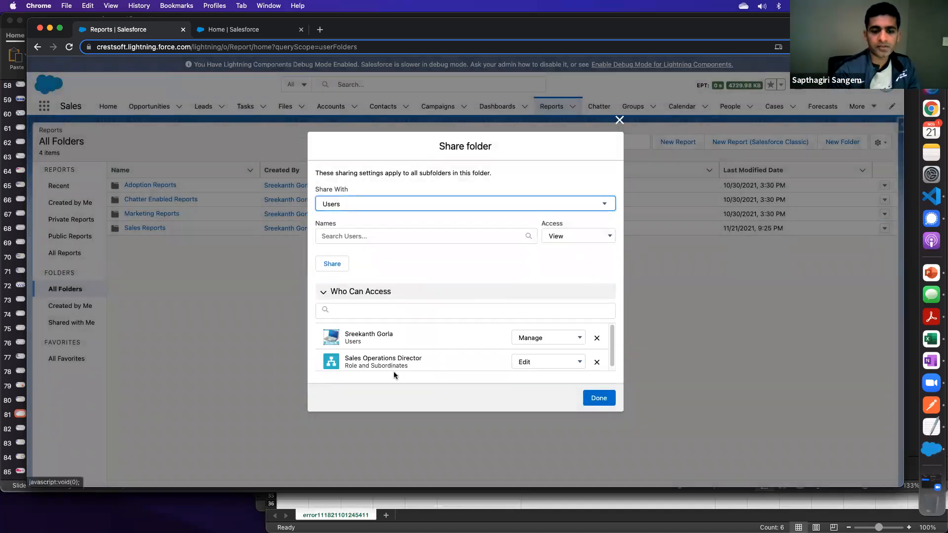
- Find Roles in Setup, expand the entire role hierarchy and collapse the VP of Finance branch
{"action": "left_click", "coordinate": [232, 30]}
{"action": "left_click", "coordinate": [74, 133]}
{"action": "type", "text": "role"}
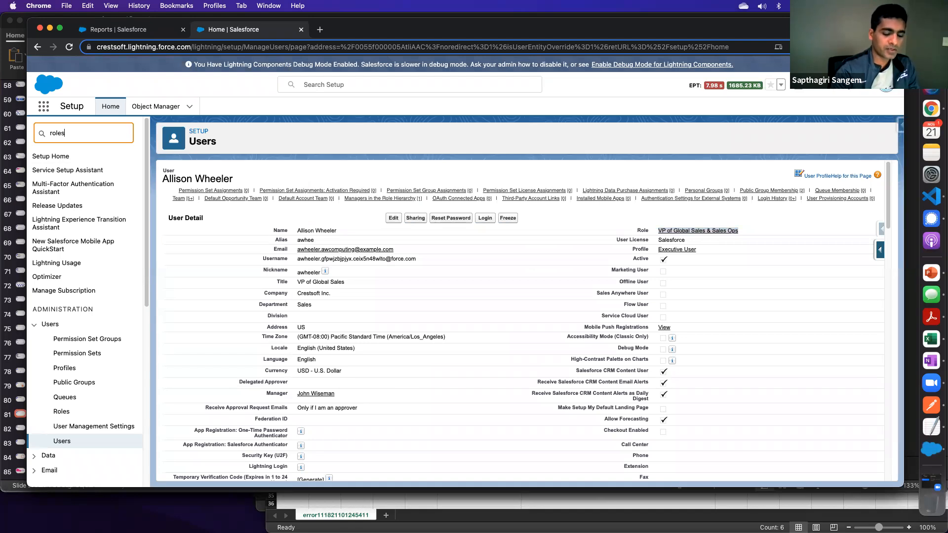
{"action": "left_click", "coordinate": [64, 173]}
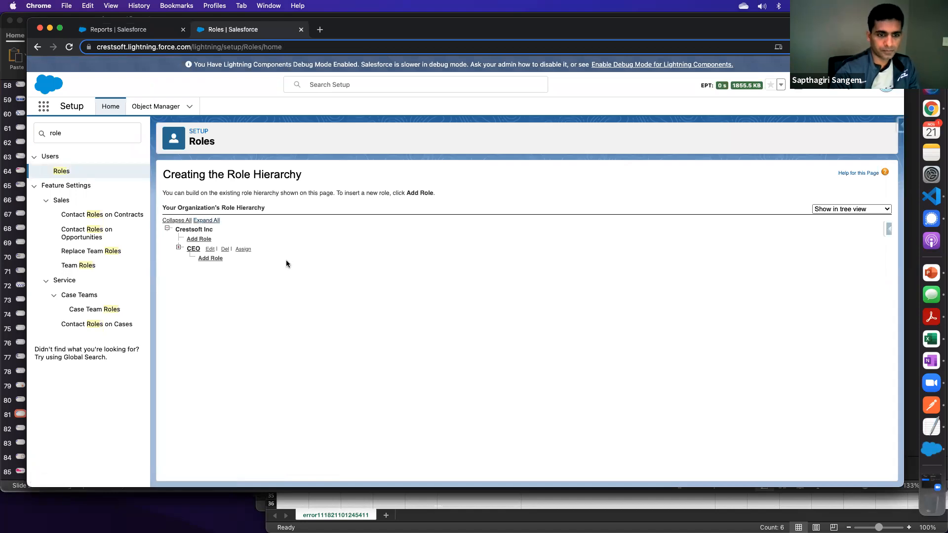
{"action": "left_click", "coordinate": [217, 221]}
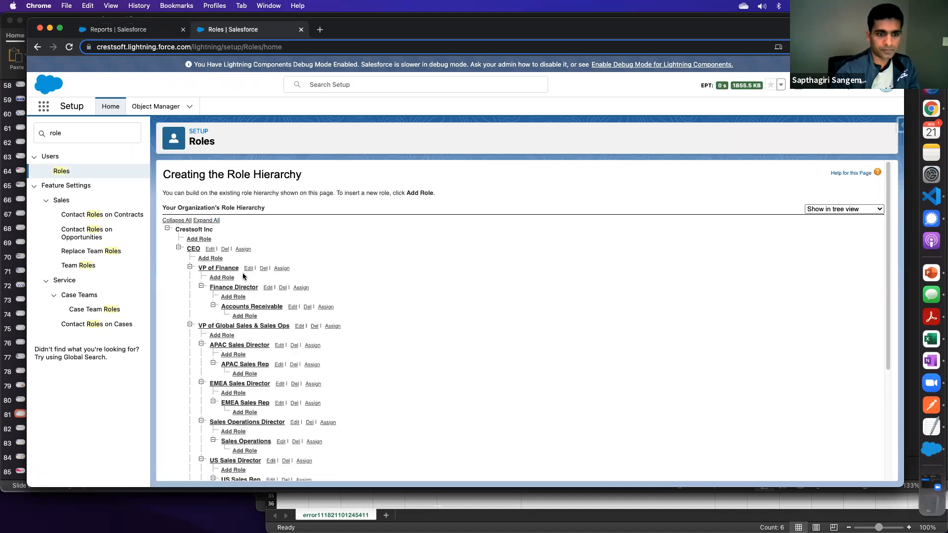
{"action": "left_click", "coordinate": [190, 268]}
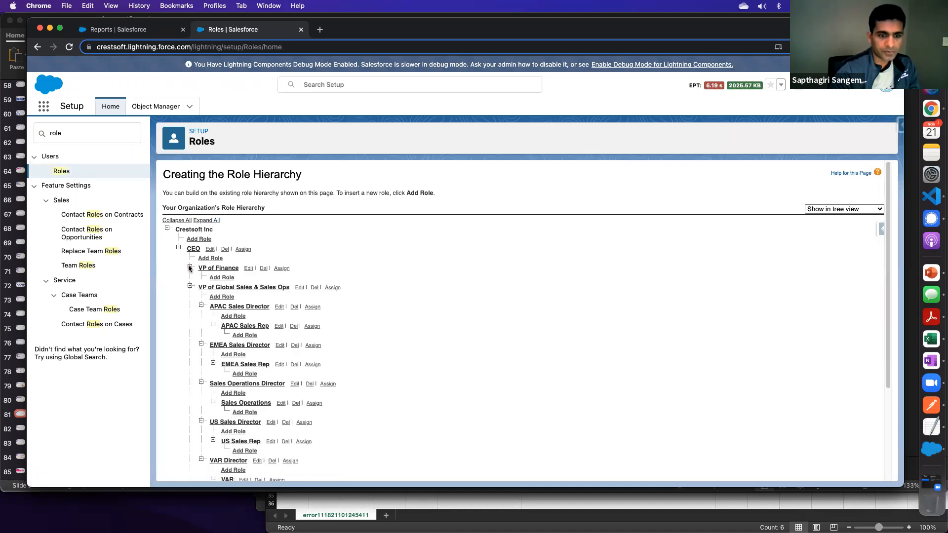
- Open the VP of Global Sales & Sales Ops role in a separate tab, check its details and assigned user, and return to the hierarchy
{"action": "right_click", "coordinate": [257, 291]}
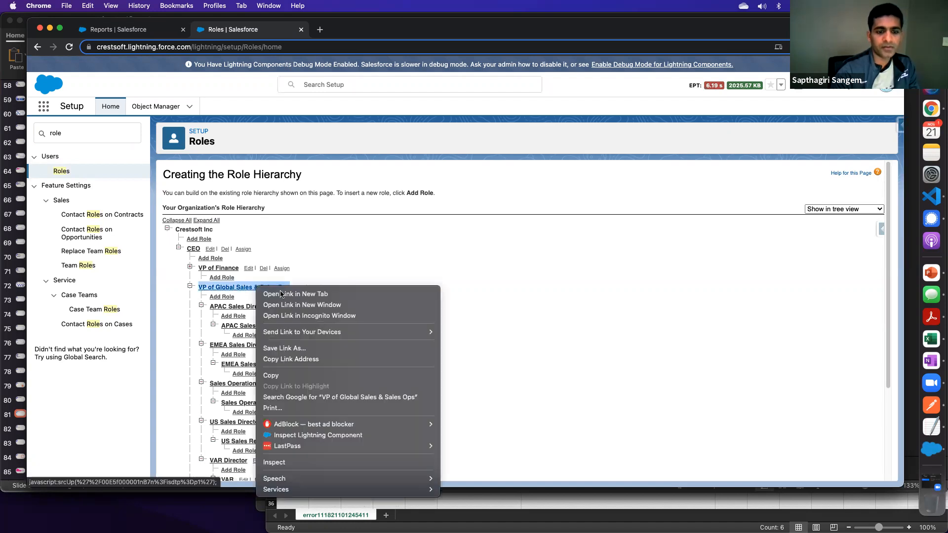
{"action": "left_click", "coordinate": [280, 294]}
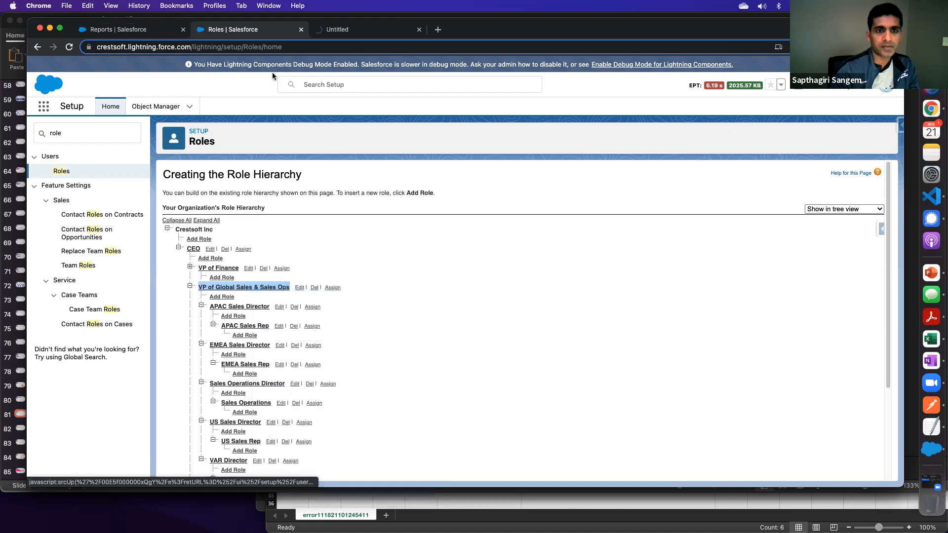
{"action": "left_click", "coordinate": [337, 33]}
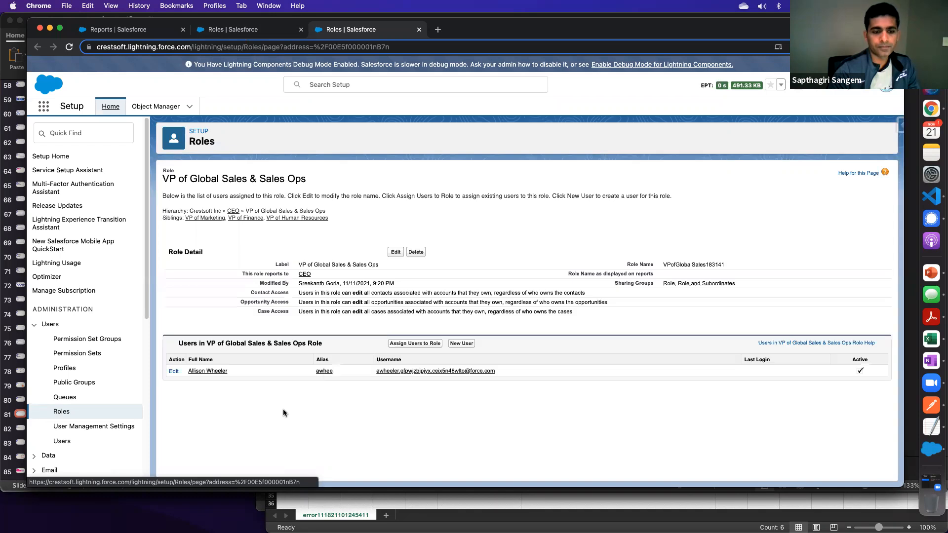
{"action": "left_click_drag", "start_coordinate": [170, 178], "coordinate": [330, 190]}
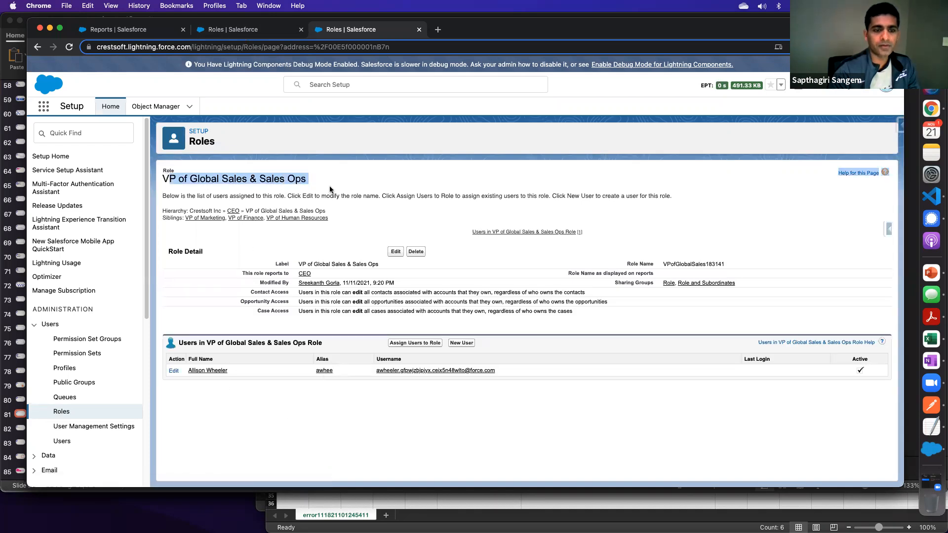
{"action": "left_click", "coordinate": [232, 30]}
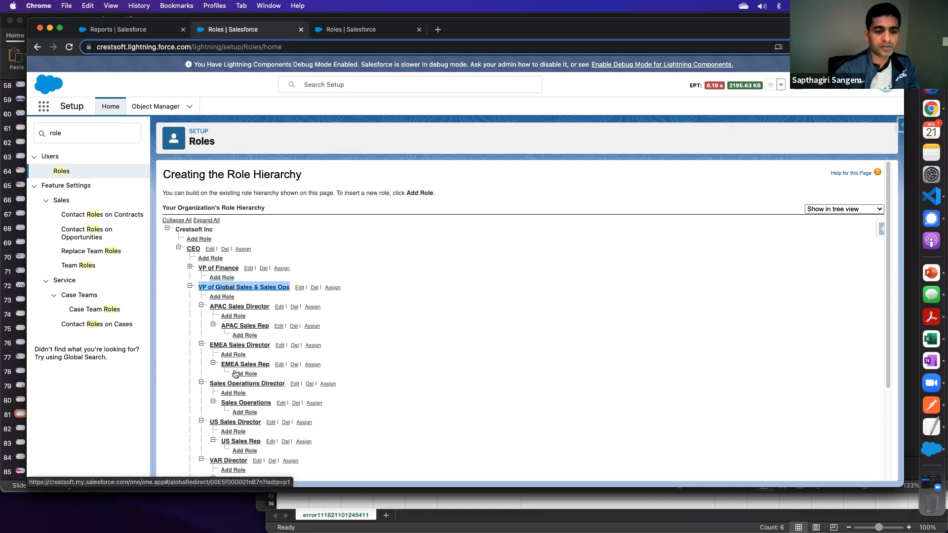
- Set the Sales Reports folder's share target to Role and Subordinates and select the VP of Global Sales & Sales Ops role
{"action": "left_click", "coordinate": [134, 32]}
{"action": "left_click", "coordinate": [341, 233]}
{"action": "type", "text": "VP"}
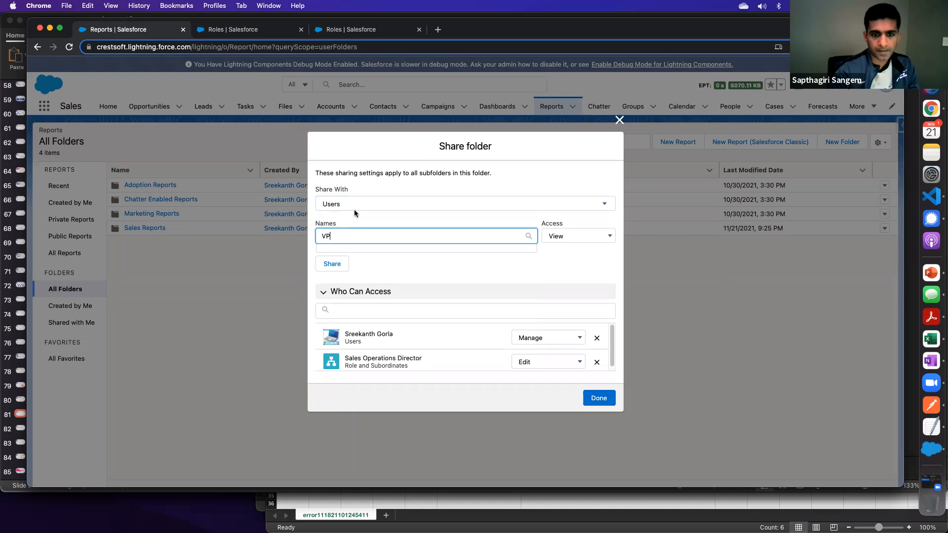
{"action": "left_click", "coordinate": [354, 208]}
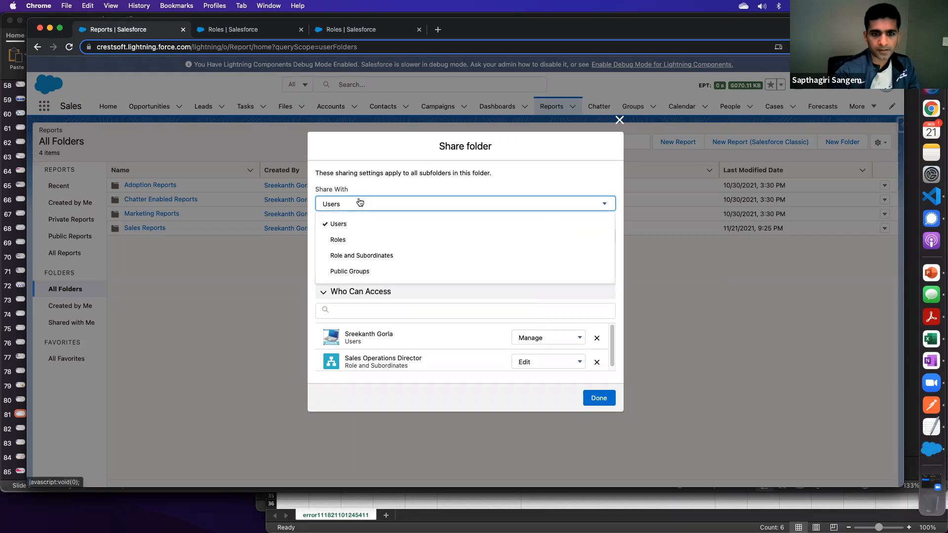
{"action": "left_click", "coordinate": [353, 256]}
{"action": "left_click", "coordinate": [351, 238]}
{"action": "type", "text": "VP"}
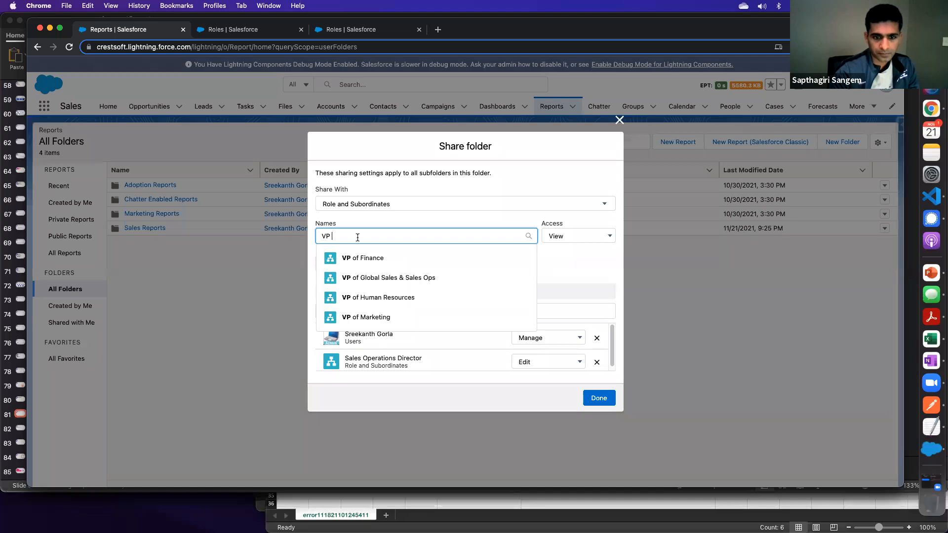
{"action": "left_click", "coordinate": [406, 278]}
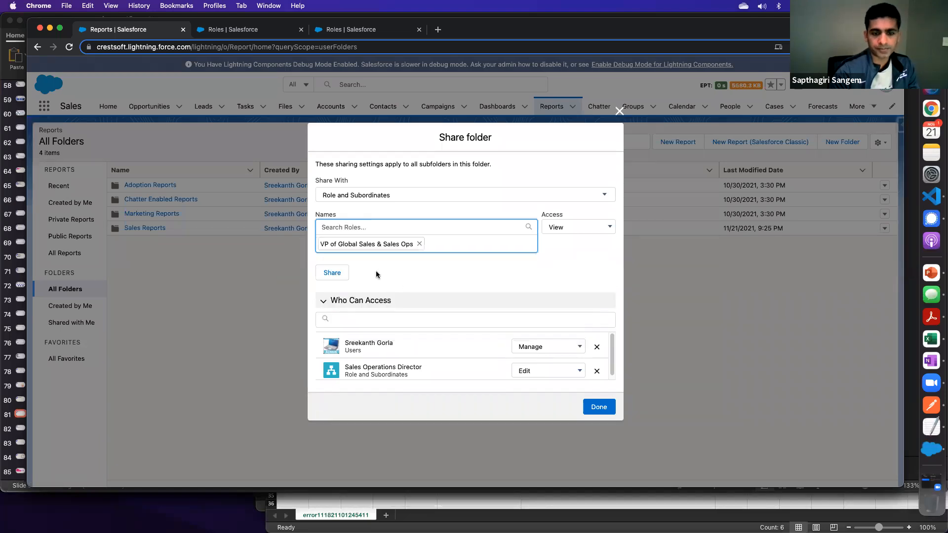
- Share the folder with the selected VP role, choose its access level in the access list and close the sharing settings
{"action": "left_click", "coordinate": [332, 271]}
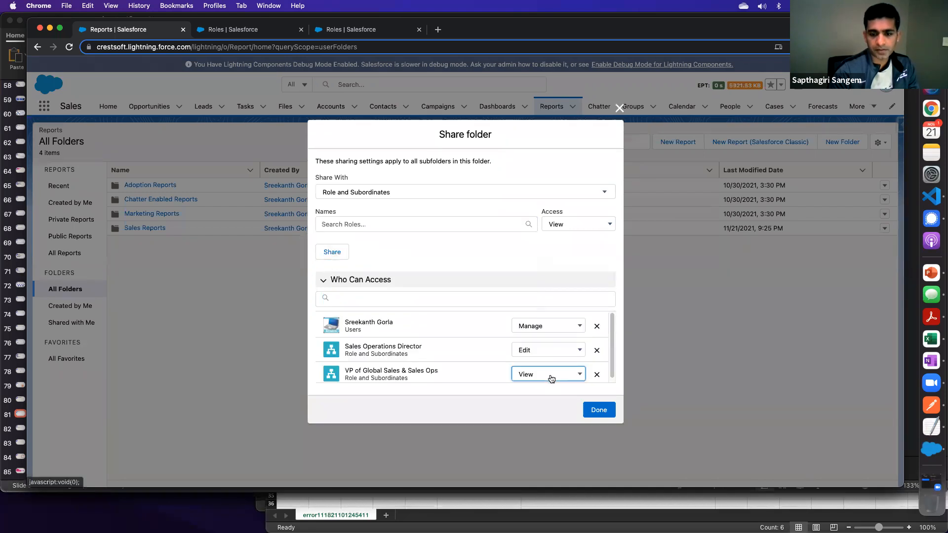
{"action": "left_click", "coordinate": [549, 375]}
{"action": "left_click", "coordinate": [537, 369]}
{"action": "left_click", "coordinate": [597, 410]}
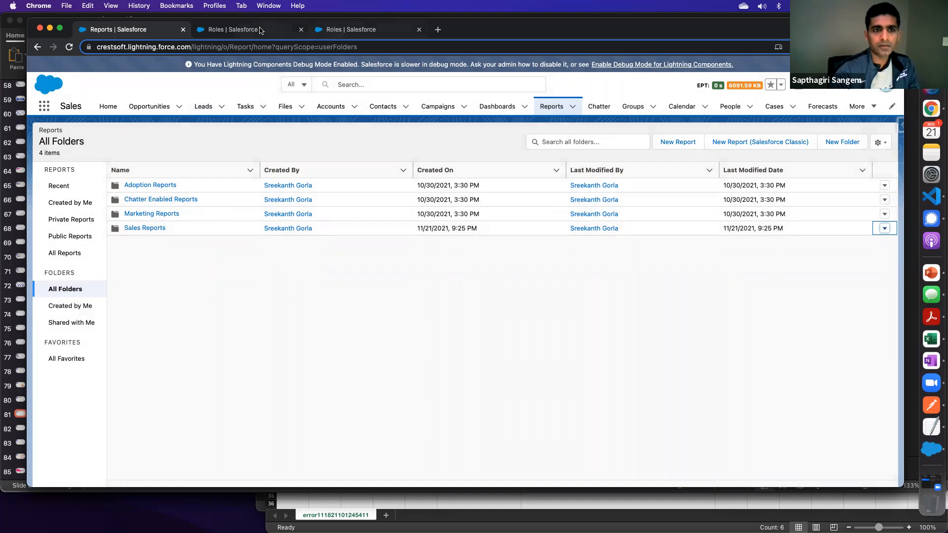
- Open the user assigned to the VP of Global Sales & Sales Ops role and log in as that user
{"action": "left_click", "coordinate": [288, 34]}
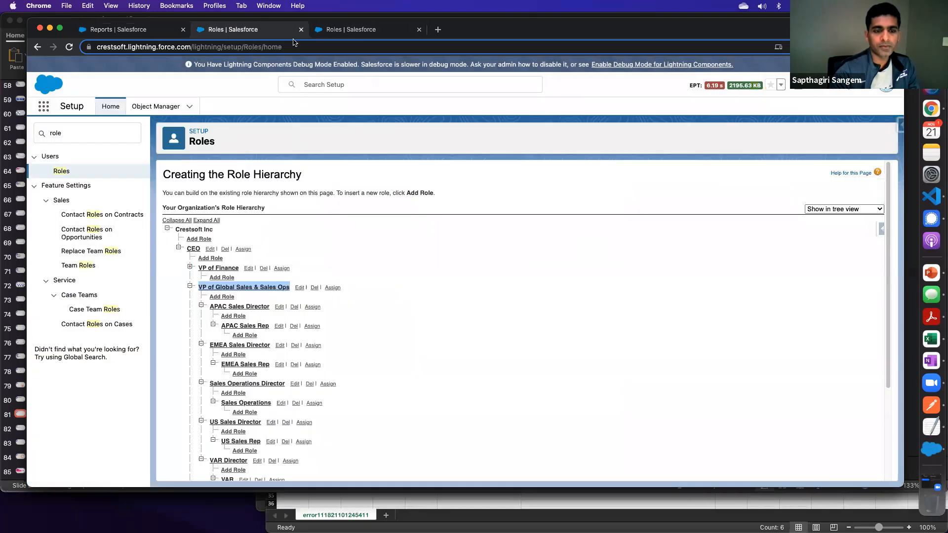
{"action": "left_click", "coordinate": [340, 32]}
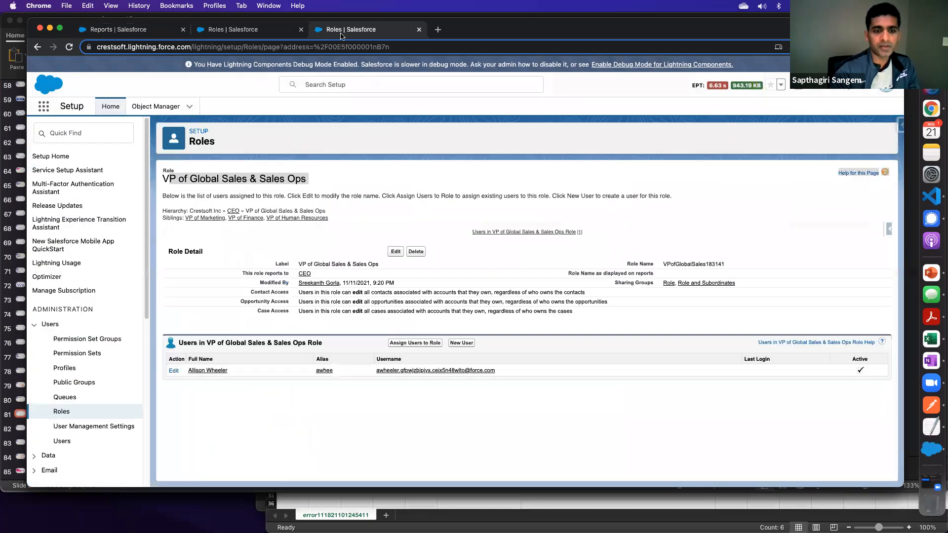
{"action": "left_click", "coordinate": [215, 371]}
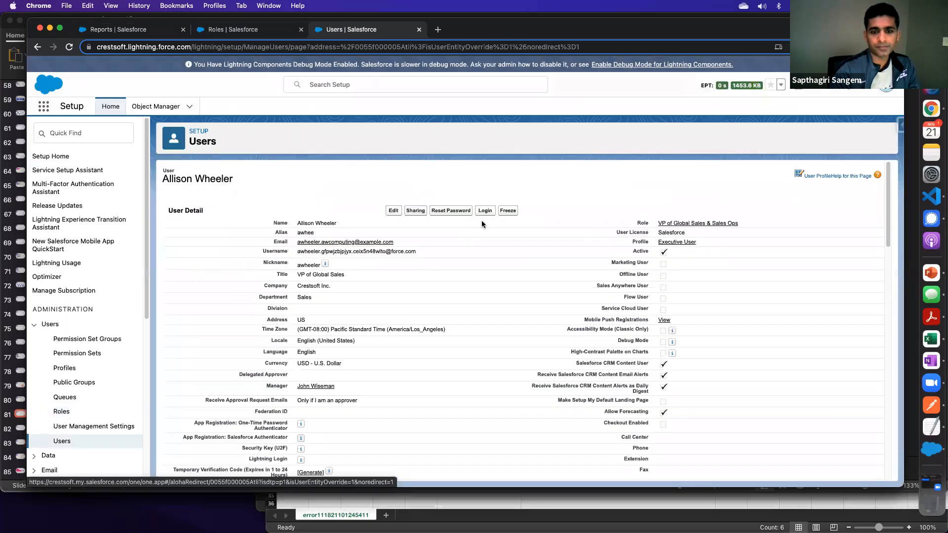
{"action": "left_click", "coordinate": [486, 215]}
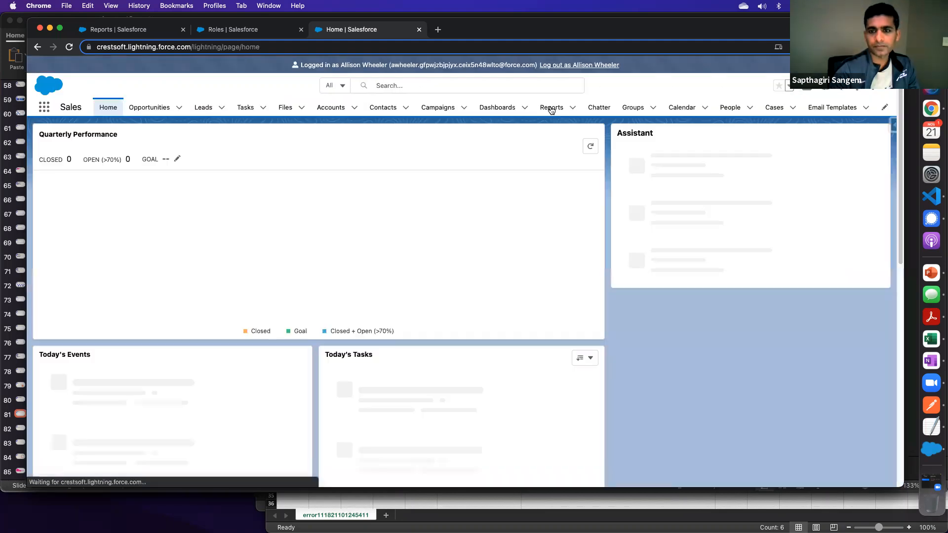
- Open the Oppts Closed this year - AW report from the Sales Reports folder as the logged-in VP
{"action": "left_click", "coordinate": [550, 109]}
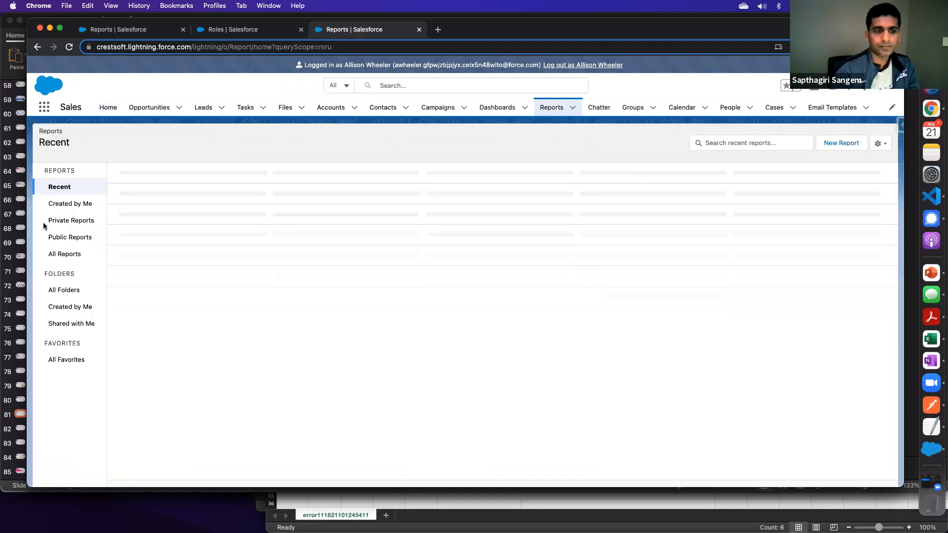
{"action": "left_click", "coordinate": [64, 255]}
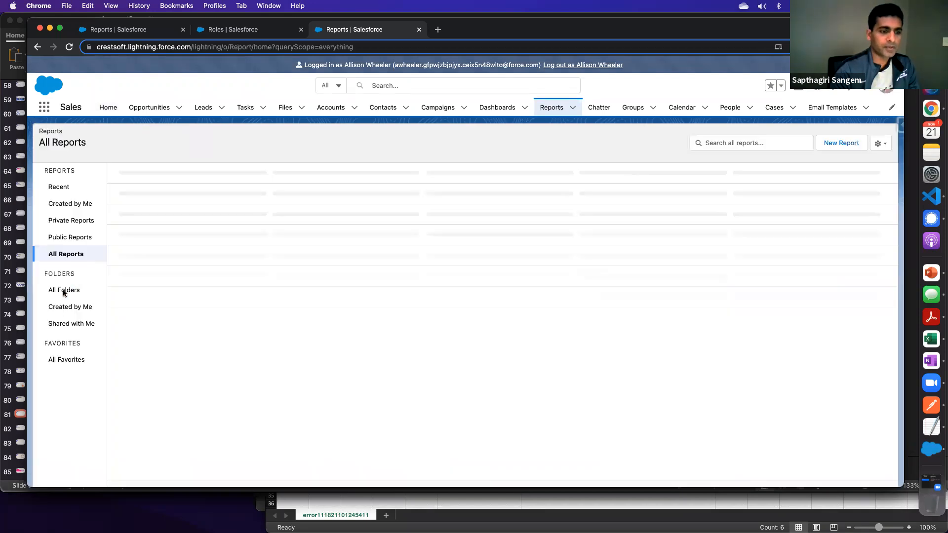
{"action": "left_click", "coordinate": [70, 291]}
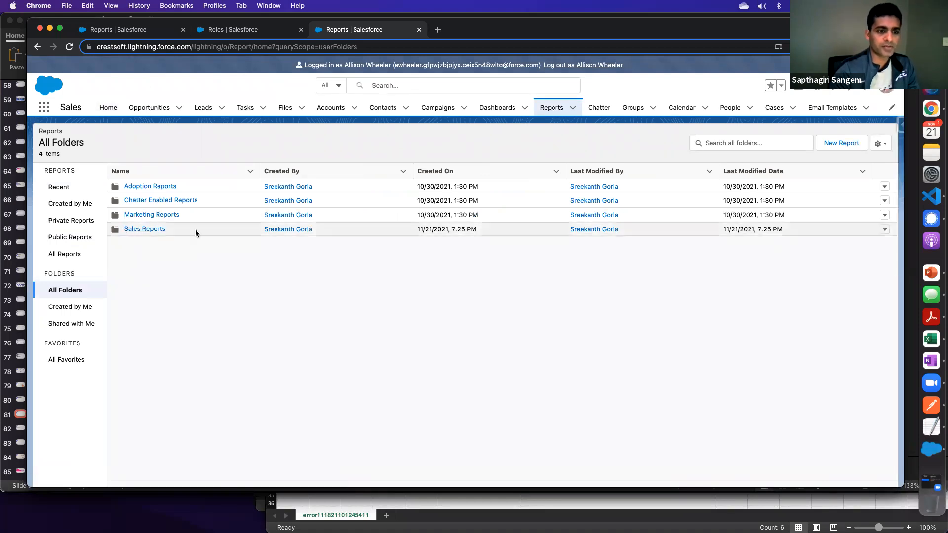
{"action": "left_click", "coordinate": [144, 229]}
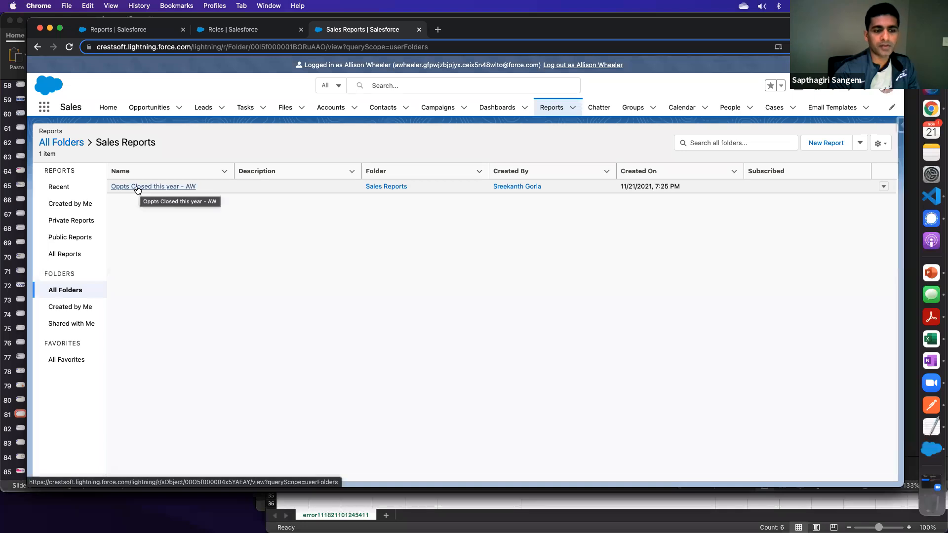
{"action": "left_click", "coordinate": [156, 188]}
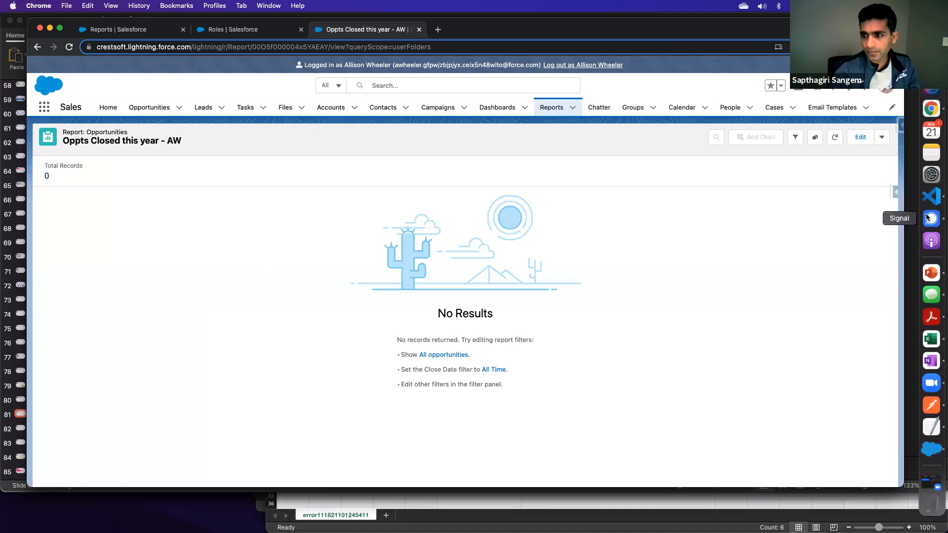
- Show the report's filters and examine the role hierarchy, person choices and opportunity scope options of the Show Me filter
{"action": "left_click", "coordinate": [795, 137]}
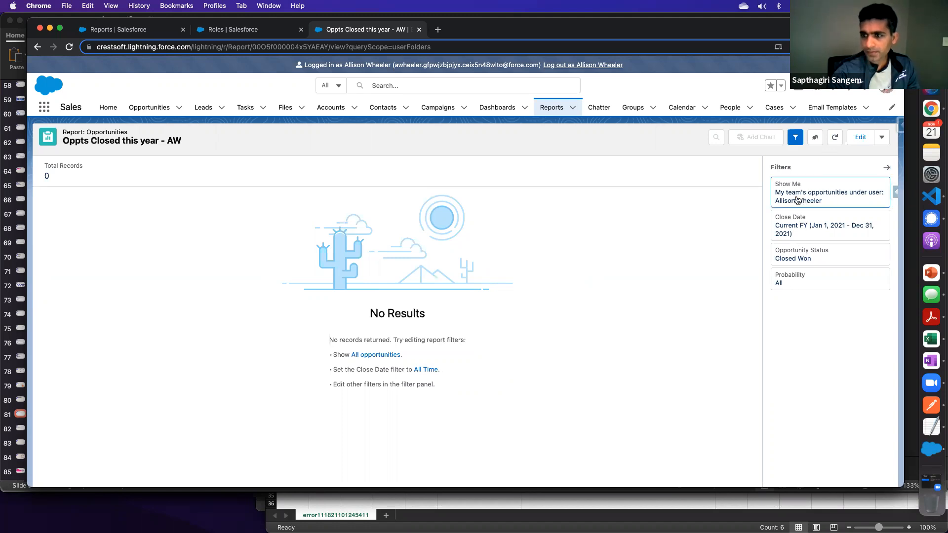
{"action": "left_click", "coordinate": [796, 200]}
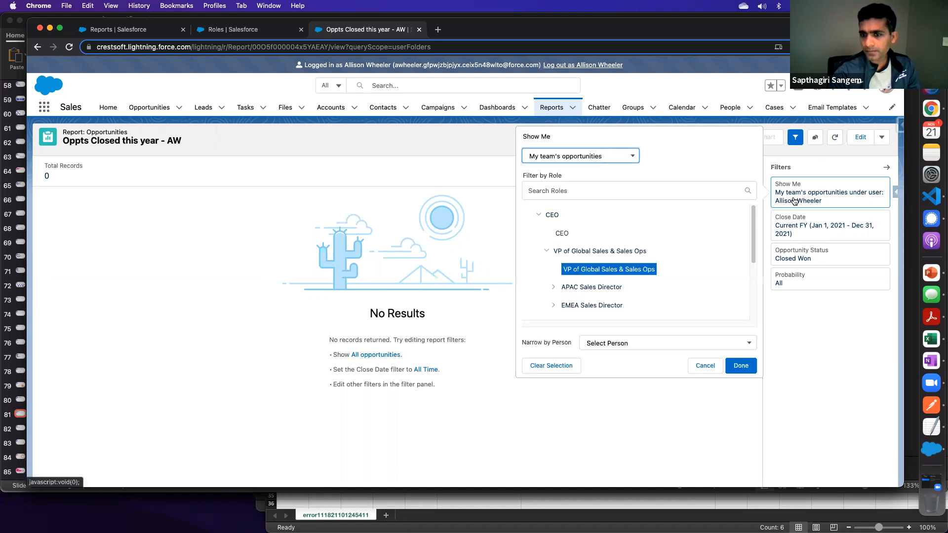
{"action": "left_click", "coordinate": [591, 254]}
{"action": "left_click", "coordinate": [592, 254]}
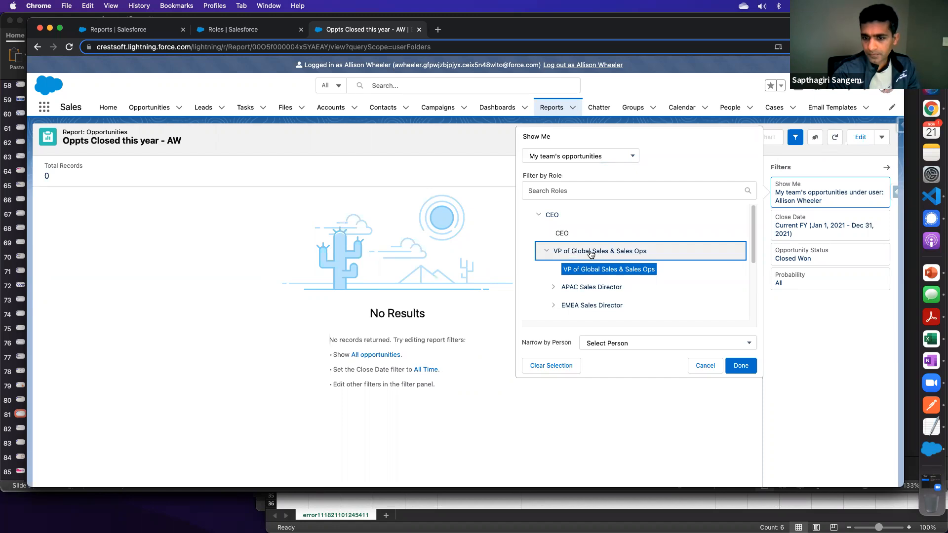
{"action": "left_click", "coordinate": [616, 346]}
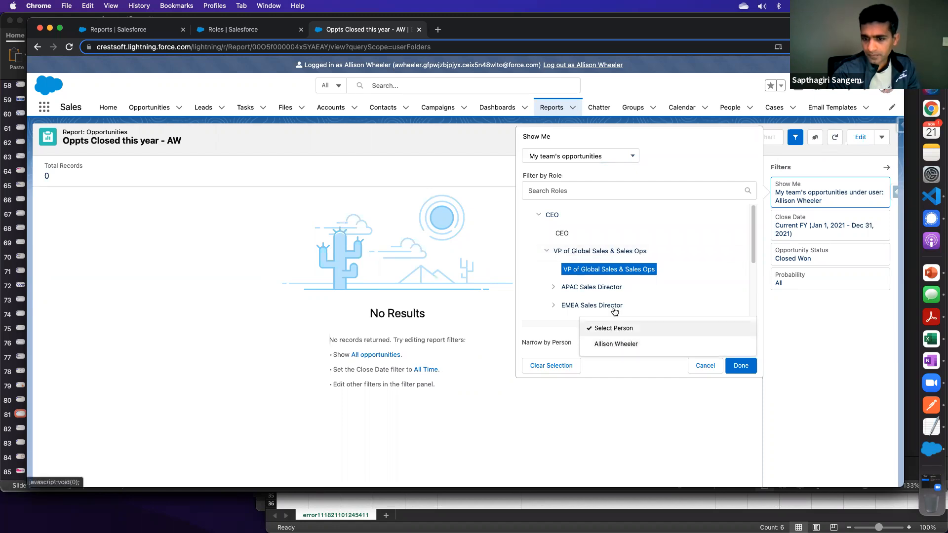
{"action": "left_click", "coordinate": [597, 252]}
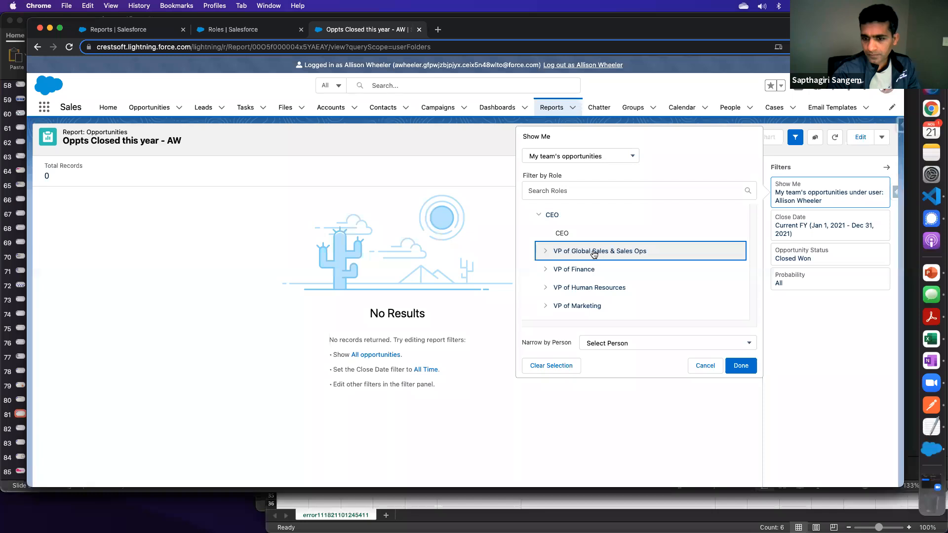
{"action": "left_click", "coordinate": [607, 344]}
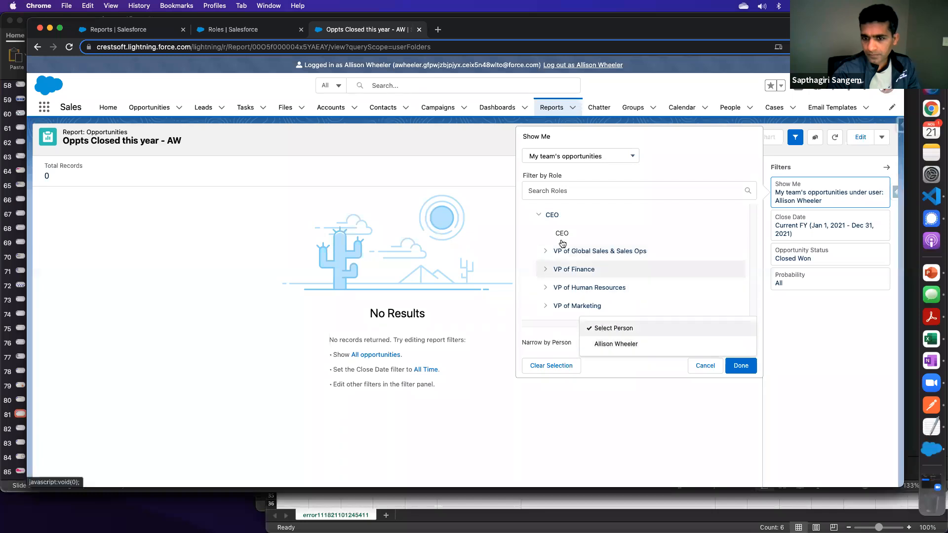
{"action": "left_click", "coordinate": [577, 155]}
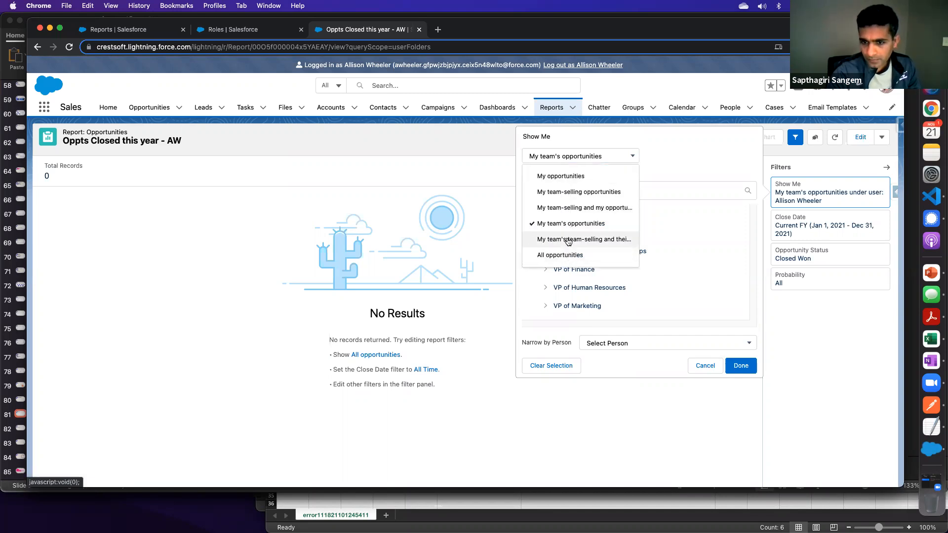
{"action": "left_click", "coordinate": [686, 152]}
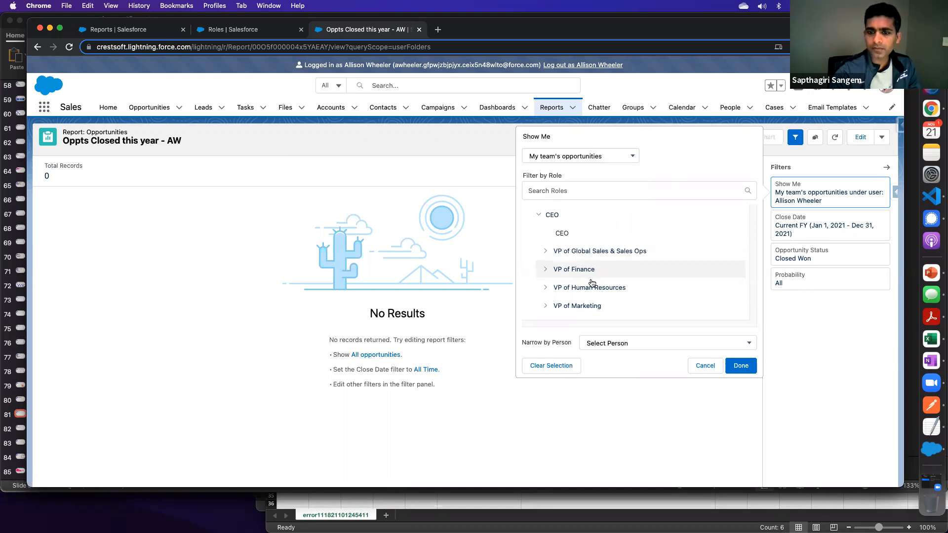
- Clear the role selection in the Show Me filter, keep My team's opportunities as its scope and apply it
{"action": "left_click", "coordinate": [546, 251]}
{"action": "left_click", "coordinate": [546, 366]}
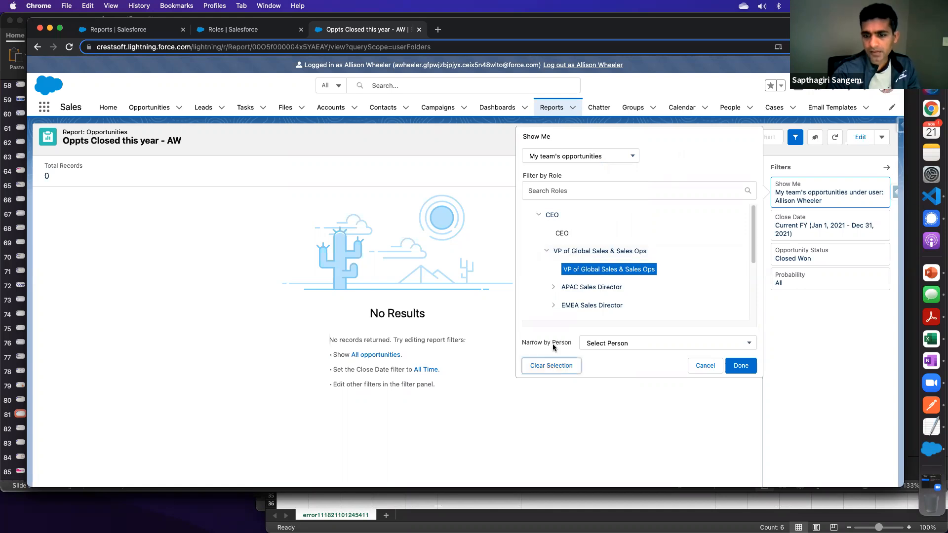
{"action": "left_click", "coordinate": [741, 365]}
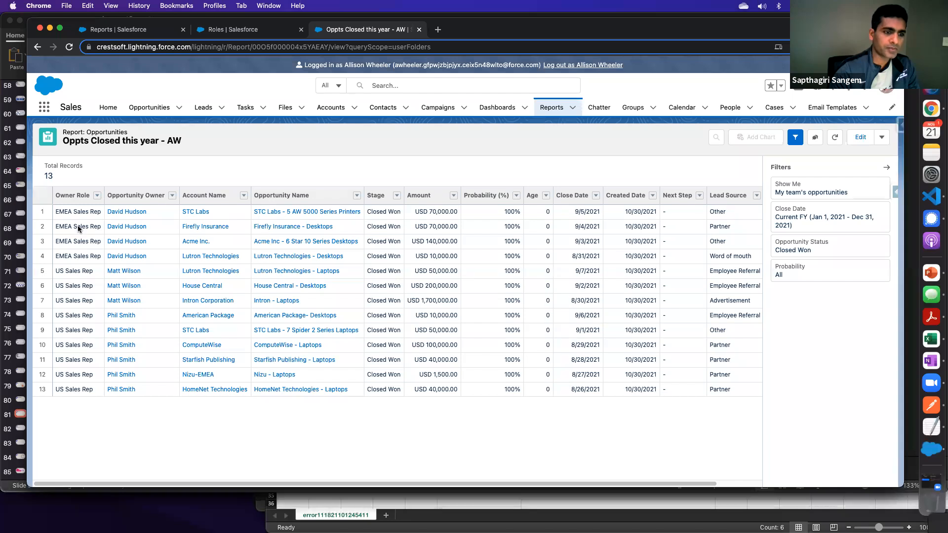
- Compare the report's EMEA Sales Rep owner role with the role hierarchy in Setup and return to the report
{"action": "left_click_drag", "start_coordinate": [60, 213], "coordinate": [79, 216]}
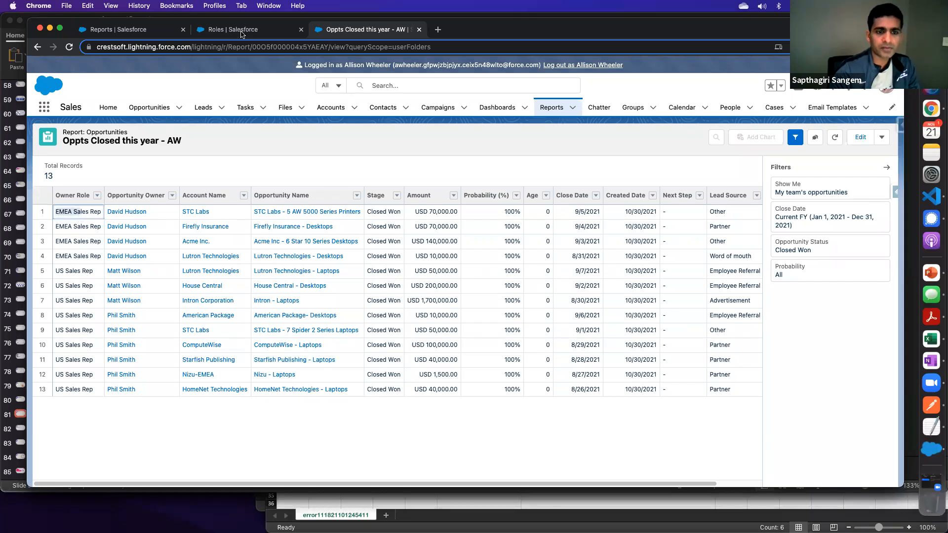
{"action": "key", "text": "ctrl+shift+Tab"}
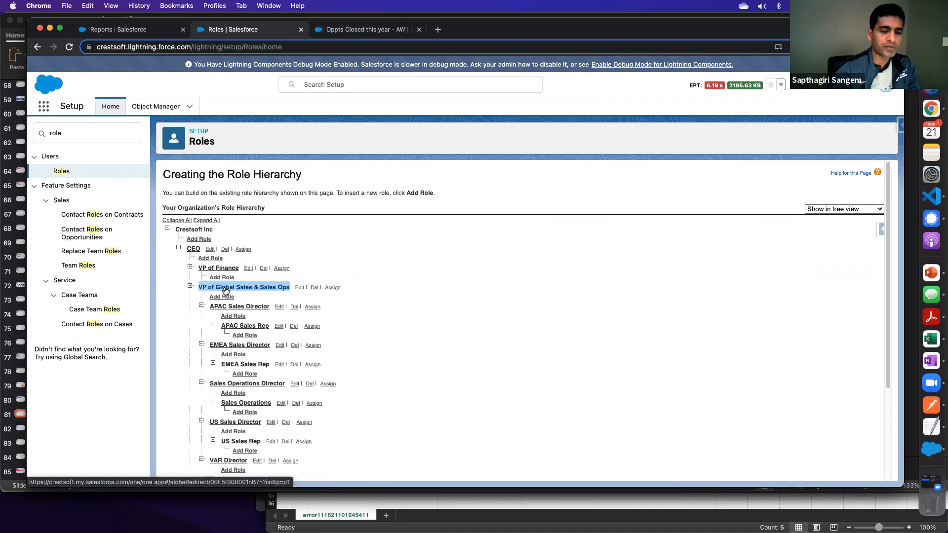
{"action": "left_click", "coordinate": [343, 30]}
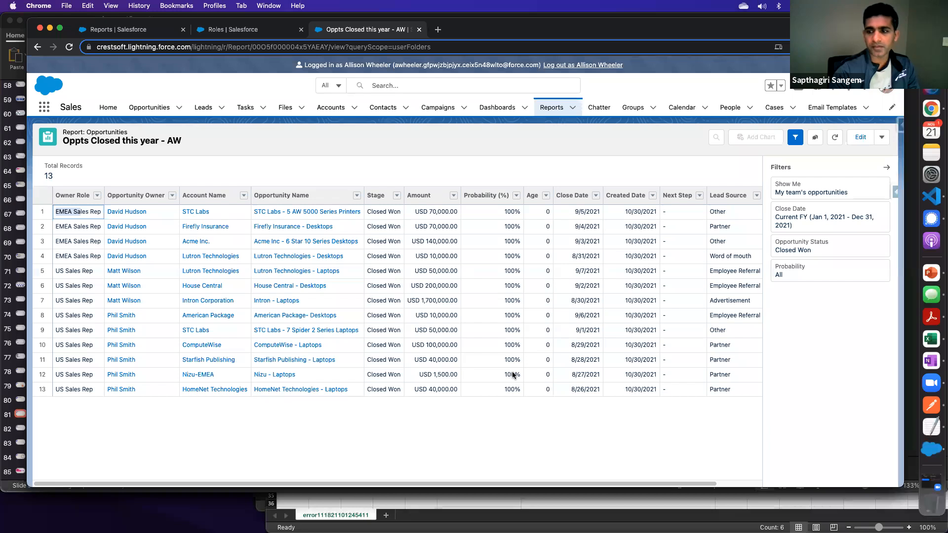
- Save the Oppts Closed this year - AW report with its changed filter and dismiss the notification
{"action": "left_click", "coordinate": [882, 137]}
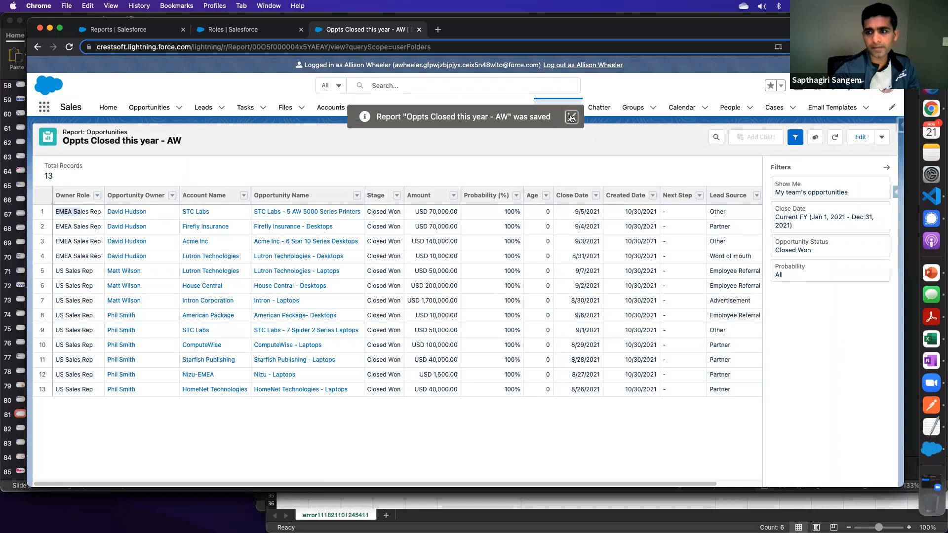
{"action": "left_click", "coordinate": [571, 117]}
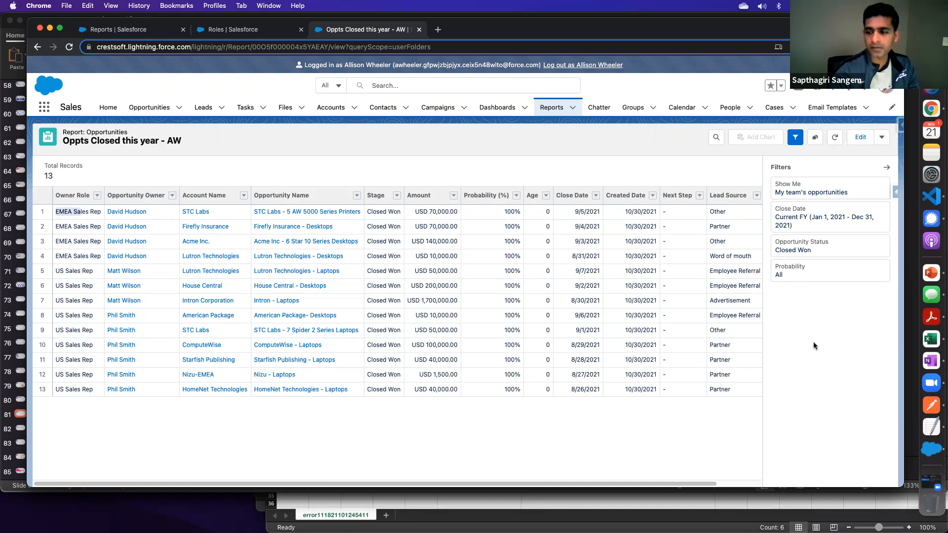
- Switch to PowerPoint to read the second report request on the Report Builder slide, then return to the report in Chrome
{"action": "left_click", "coordinate": [934, 275]}
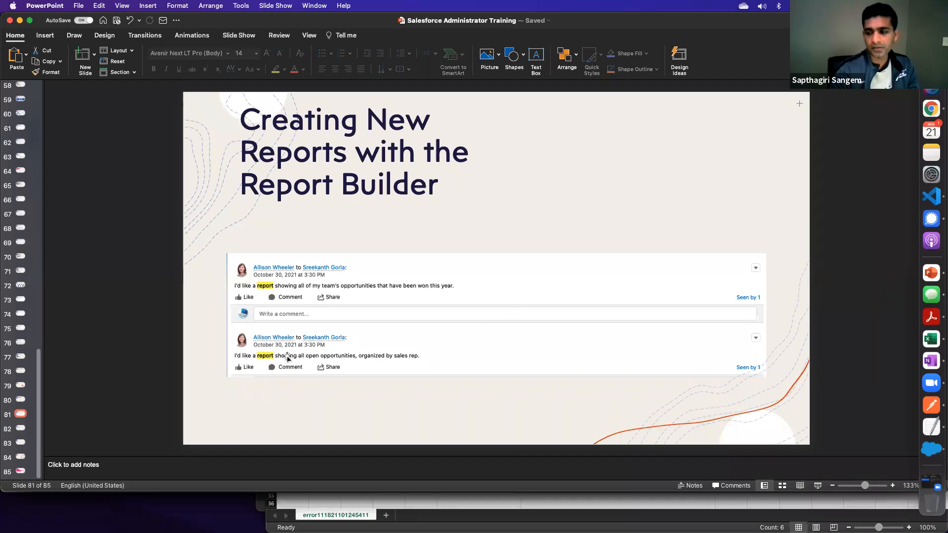
{"action": "left_click", "coordinate": [932, 109]}
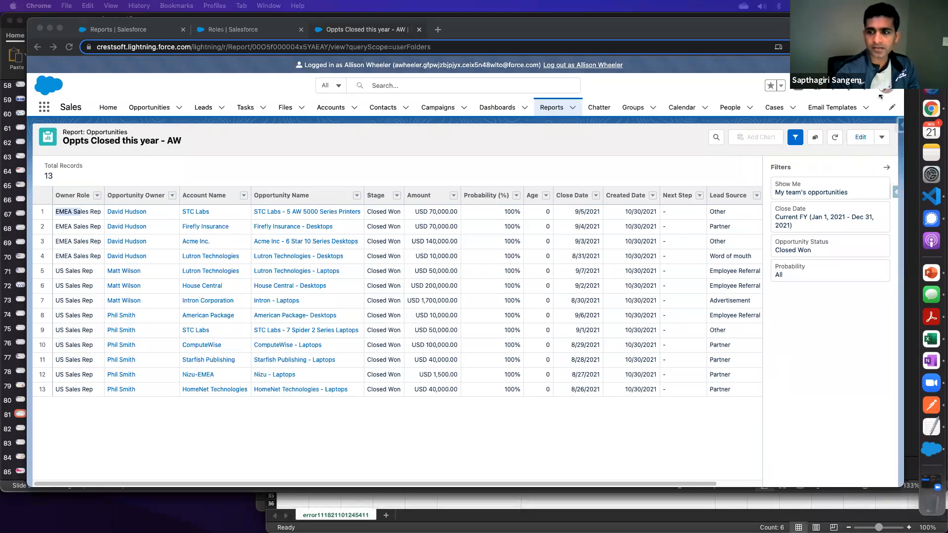
{"action": "left_click", "coordinate": [618, 161]}
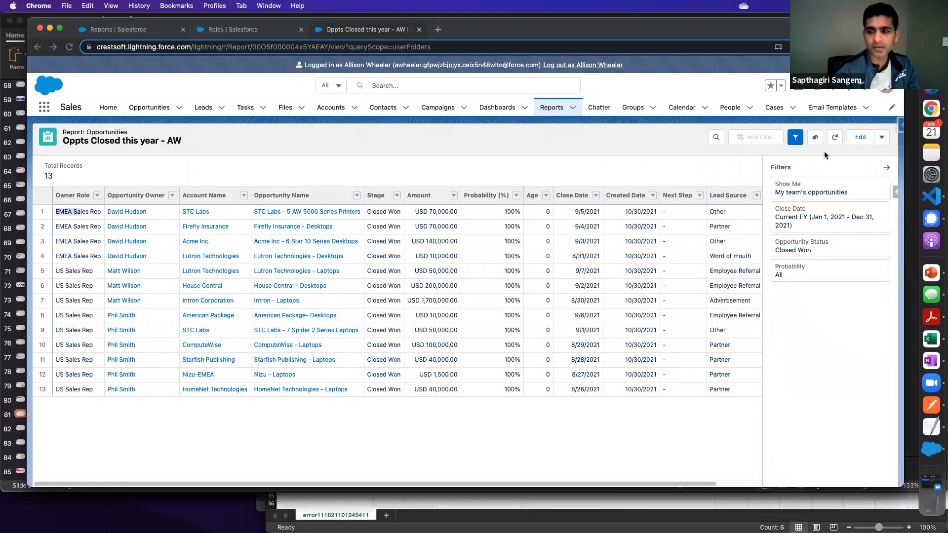
- Save a copy of the report as "Oppts by Sales Reps" in the Sales Reports folder and dismiss the notification
{"action": "left_click", "coordinate": [882, 137]}
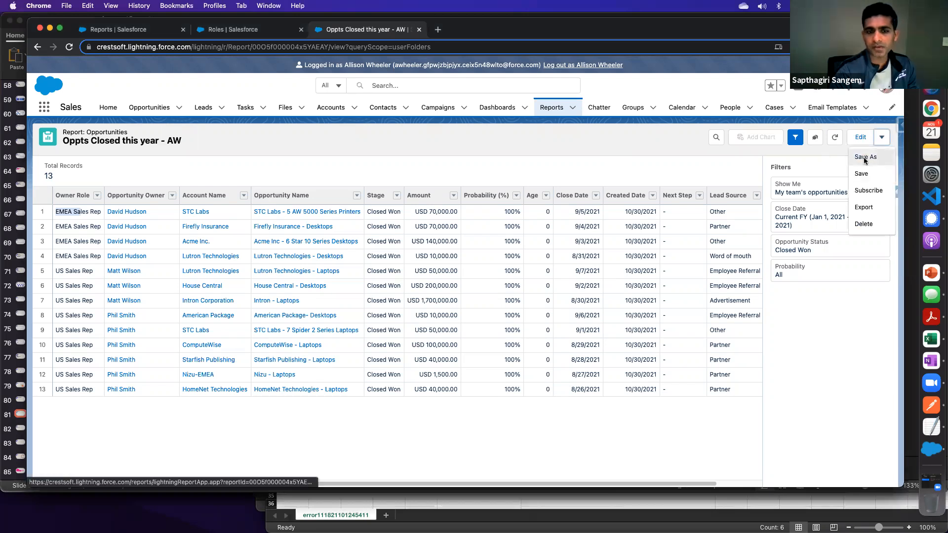
{"action": "left_click", "coordinate": [866, 157]}
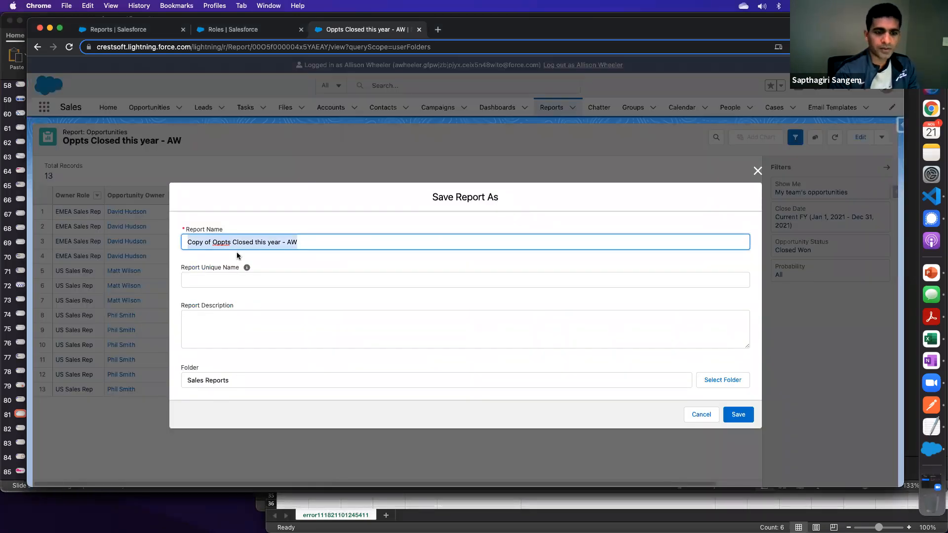
{"action": "left_click", "coordinate": [225, 244]}
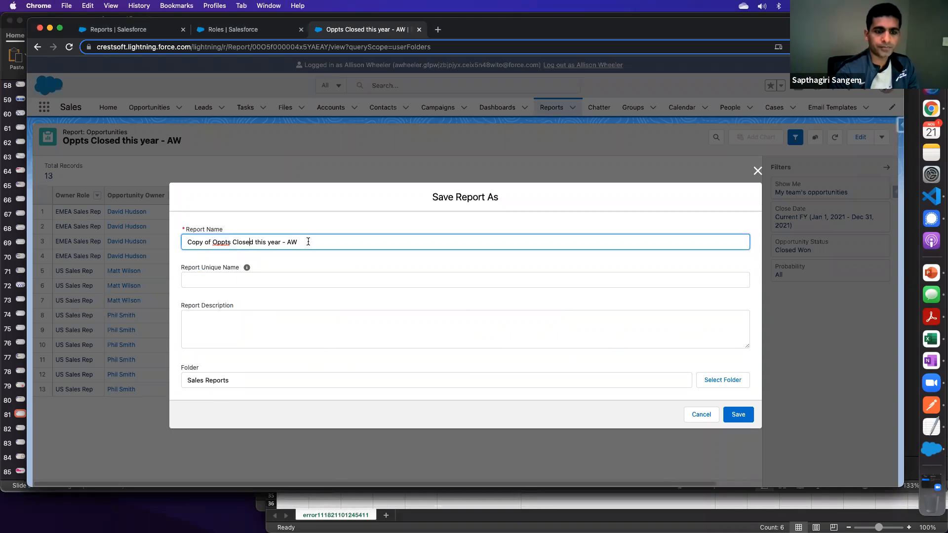
{"action": "left_click_drag", "start_coordinate": [188, 238], "coordinate": [144, 239]}
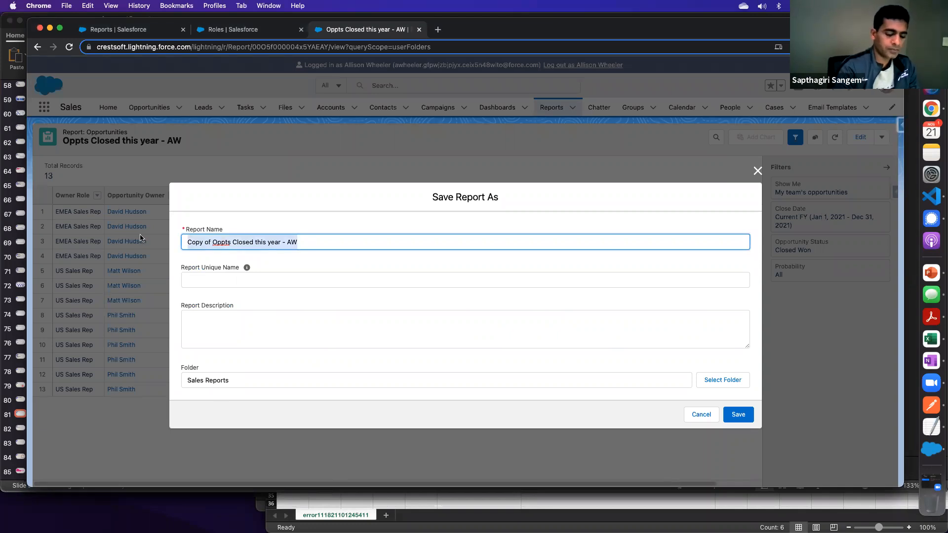
{"action": "type", "text": "O;ppt"}
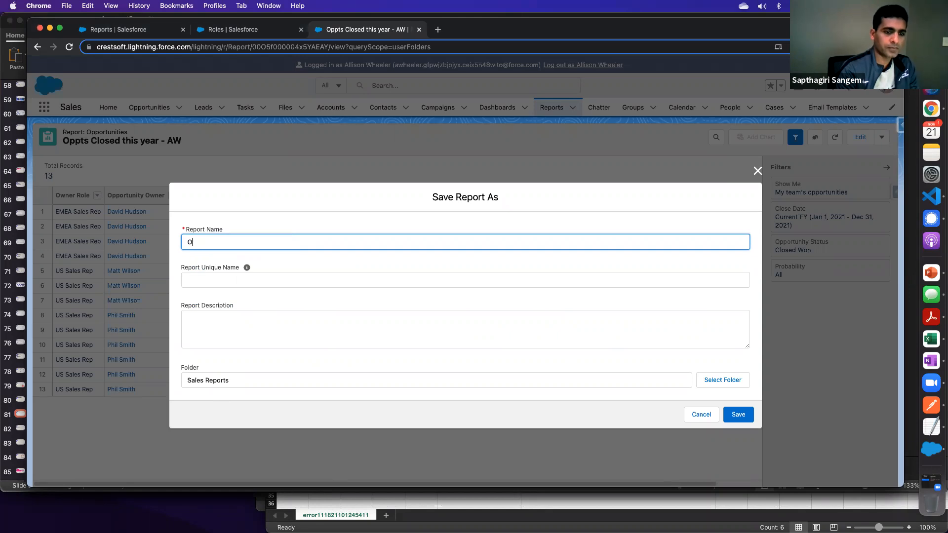
{"action": "key", "text": "BackSpace"}
{"action": "type", "text": "ppts b"}
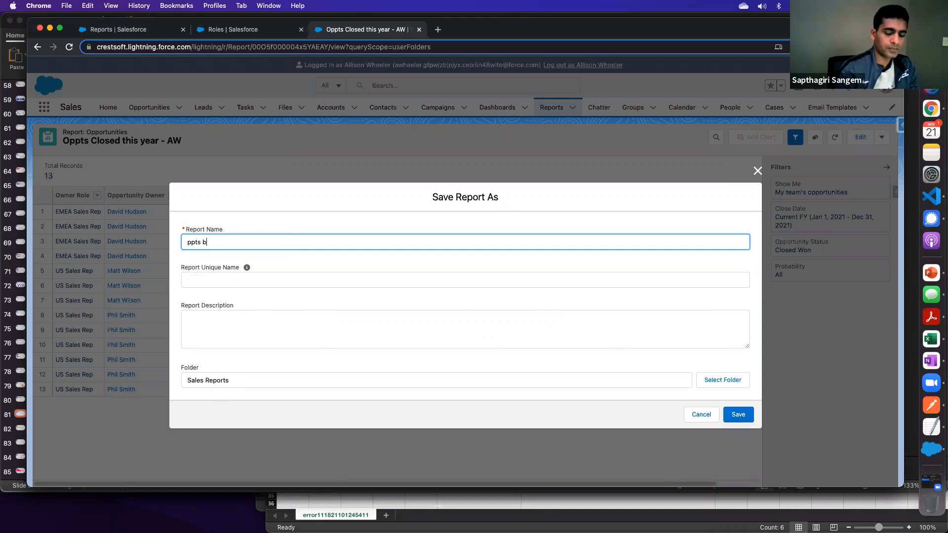
{"action": "type", "text": "O"}
{"action": "key", "text": "super+Right"}
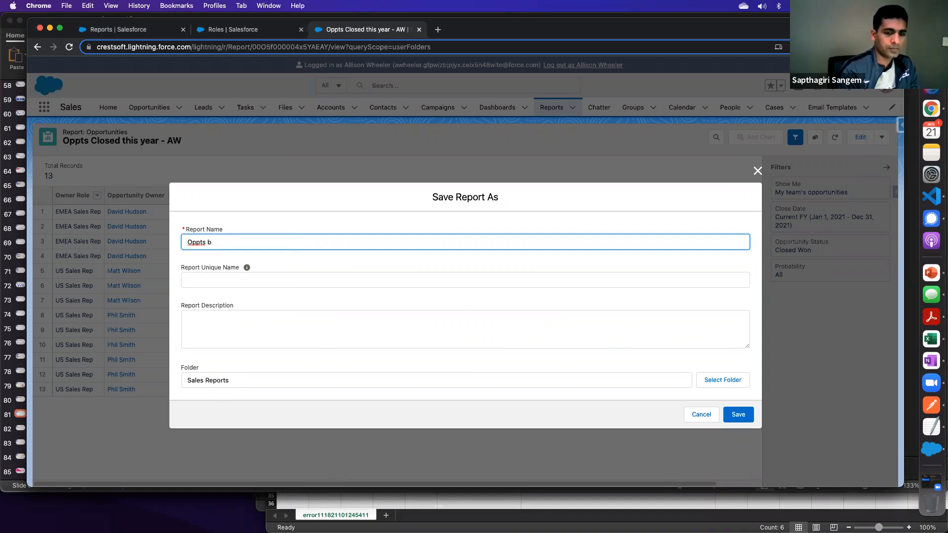
{"action": "type", "text": "y Sale"}
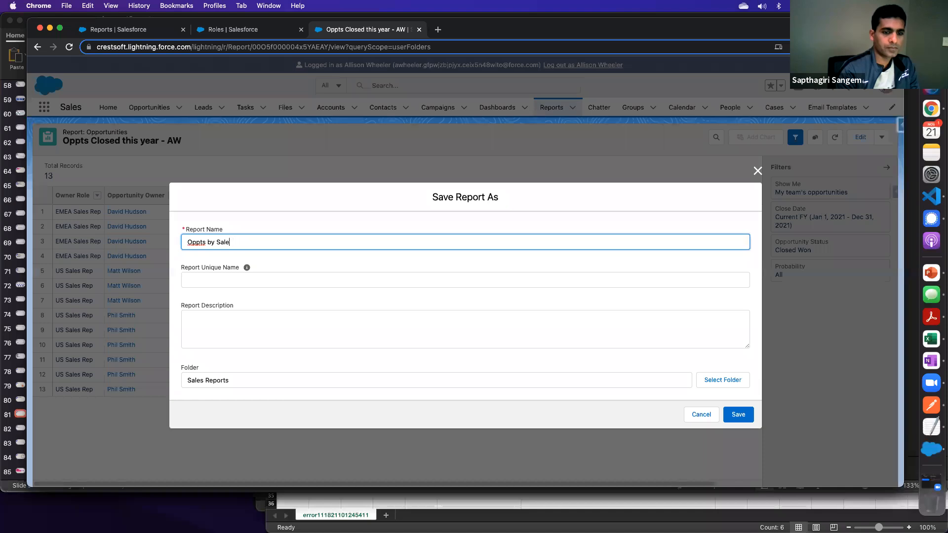
{"action": "type", "text": "s Reps"}
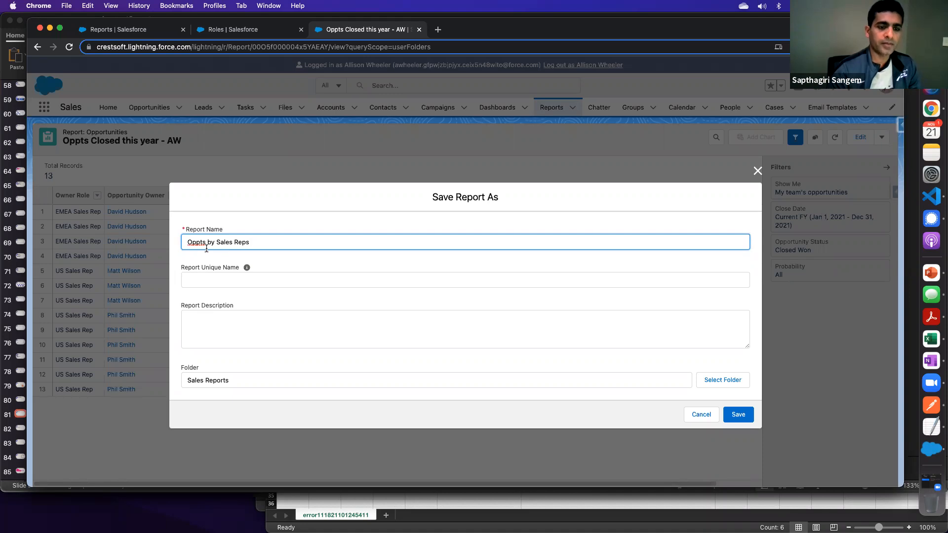
{"action": "left_click", "coordinate": [739, 415]}
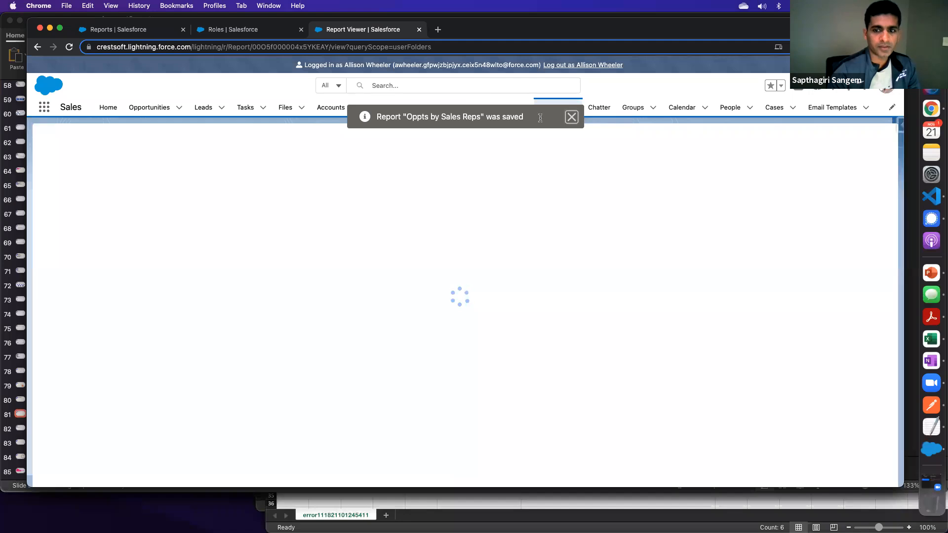
{"action": "left_click", "coordinate": [571, 119]}
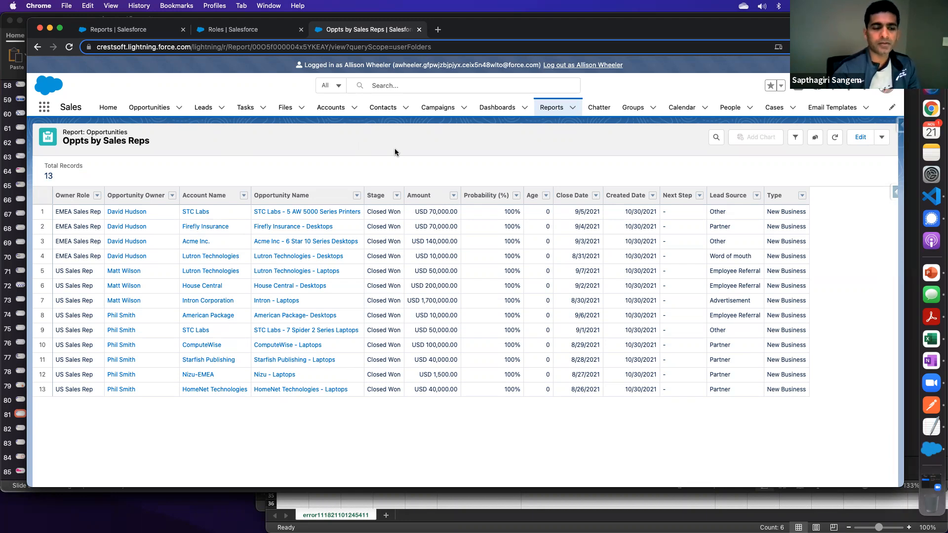
- Show the report's filters, recheck the open opportunities request on the PowerPoint slide, and return to the report in Chrome
{"action": "left_click", "coordinate": [797, 142]}
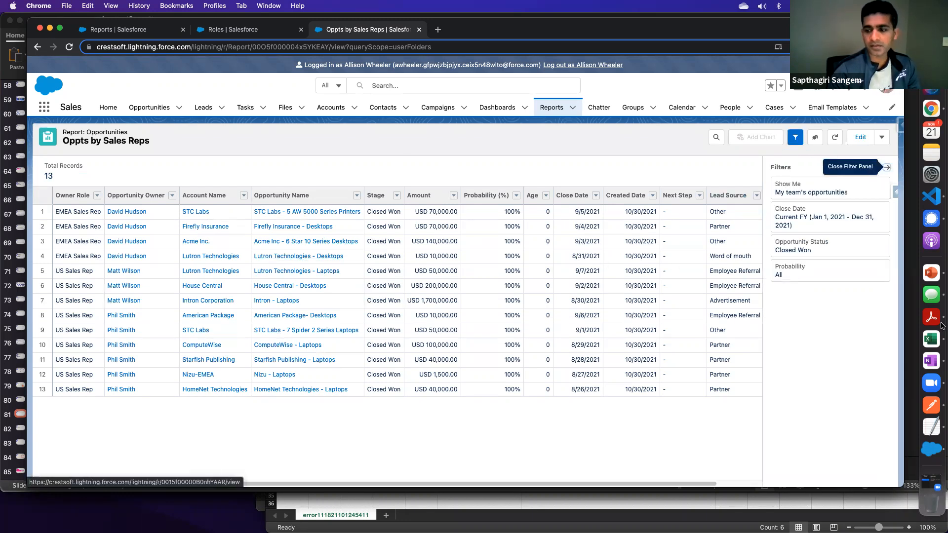
{"action": "left_click", "coordinate": [932, 274]}
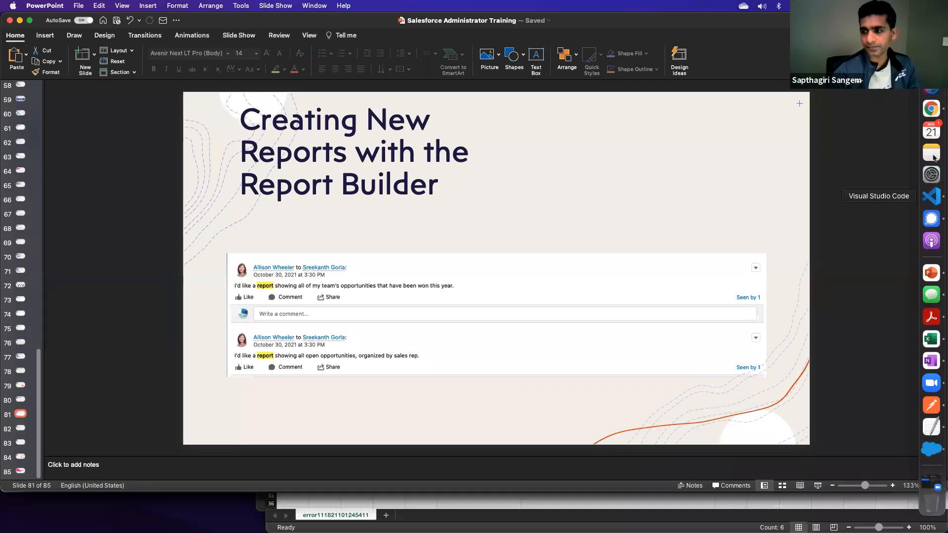
{"action": "left_click", "coordinate": [931, 109]}
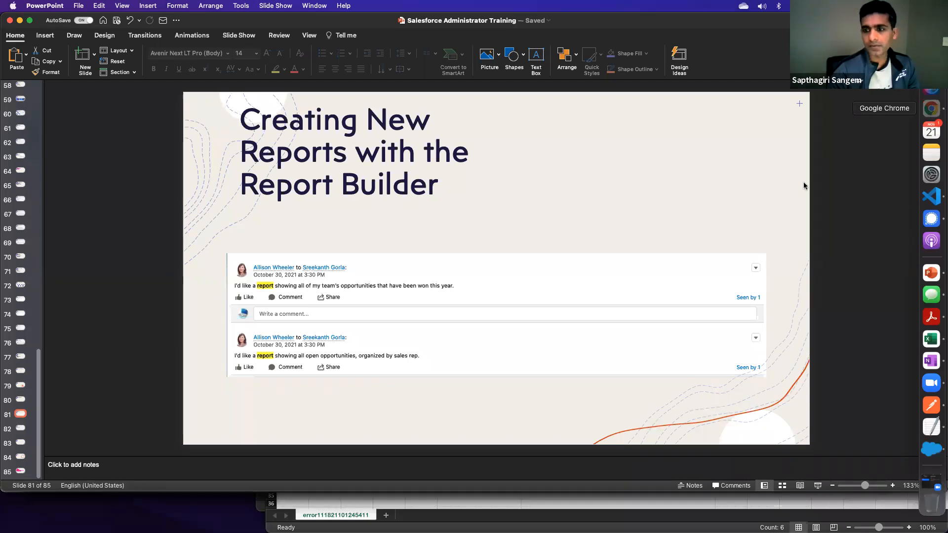
- Set the report's Opportunity Status filter to Open and apply it
{"action": "left_click", "coordinate": [795, 251]}
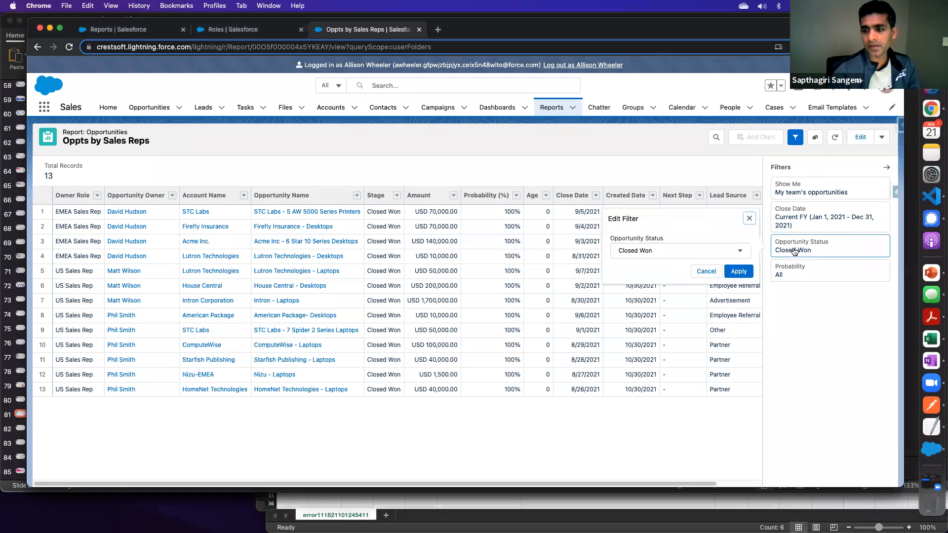
{"action": "left_click", "coordinate": [719, 252]}
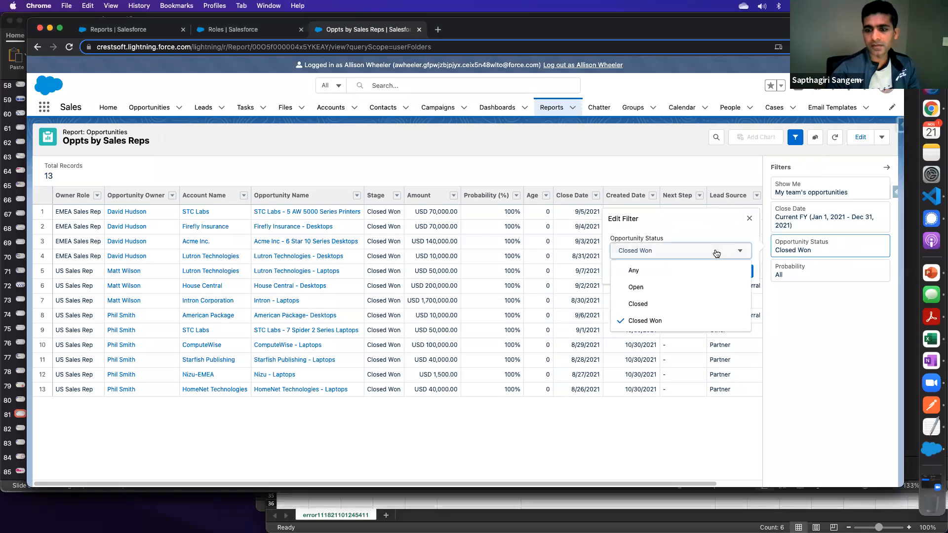
{"action": "left_click", "coordinate": [647, 287]}
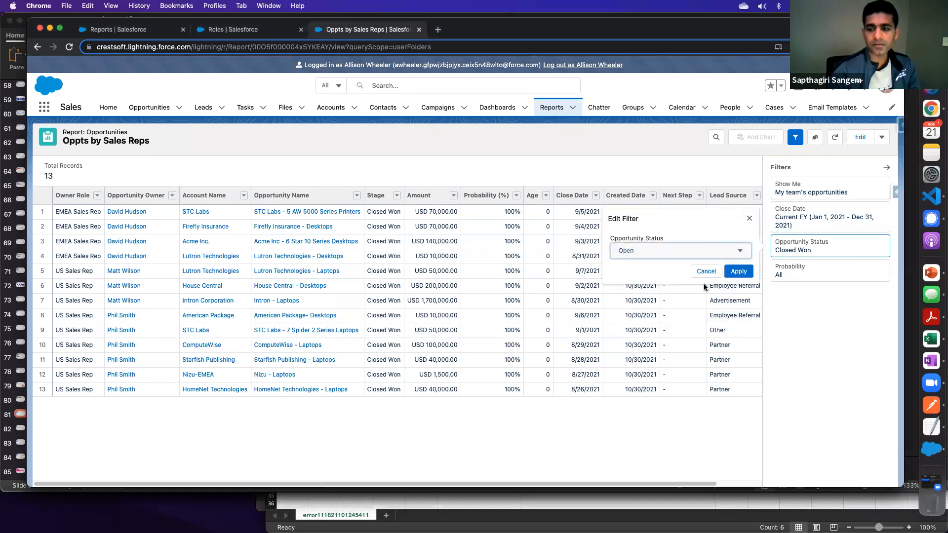
{"action": "left_click", "coordinate": [739, 273]}
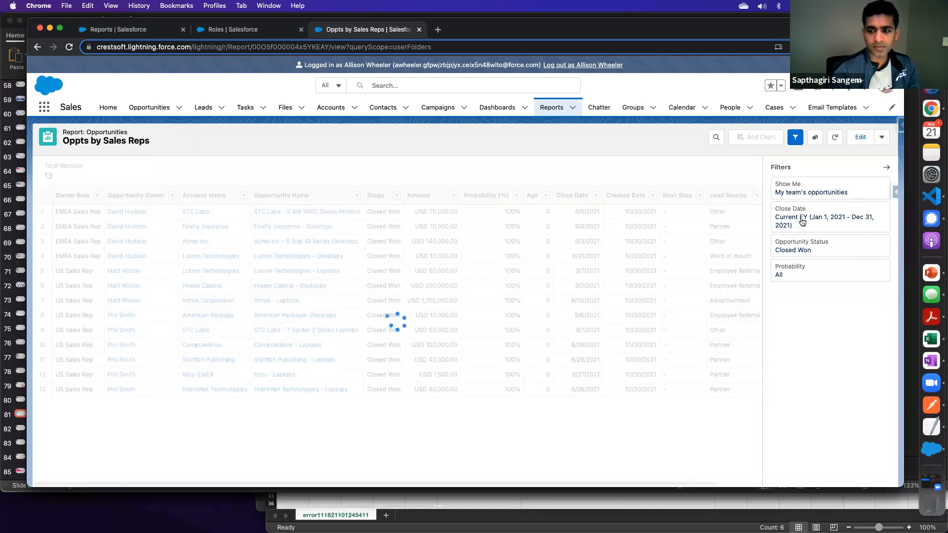
- Set the Close Date filter range to All Time and apply it
{"action": "left_click", "coordinate": [802, 222]}
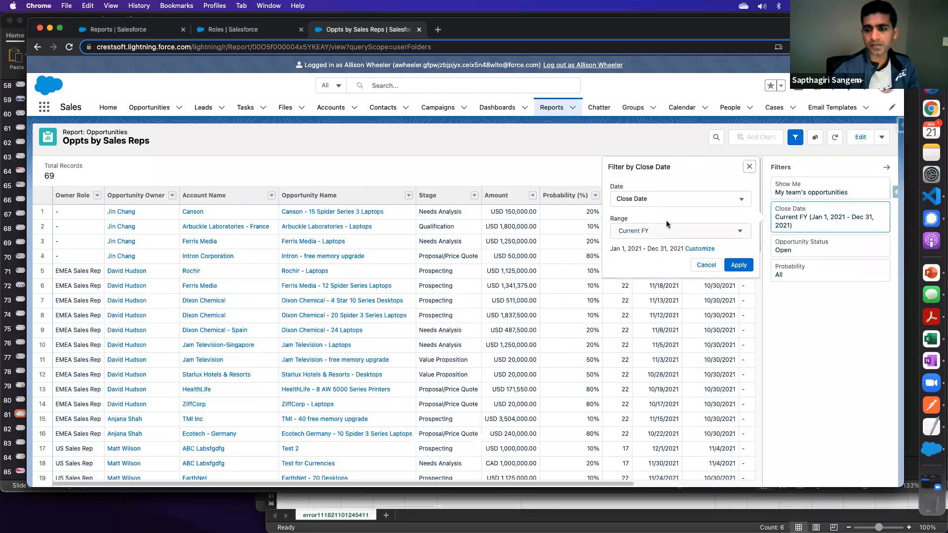
{"action": "left_click", "coordinate": [658, 233]}
{"action": "left_click", "coordinate": [645, 247]}
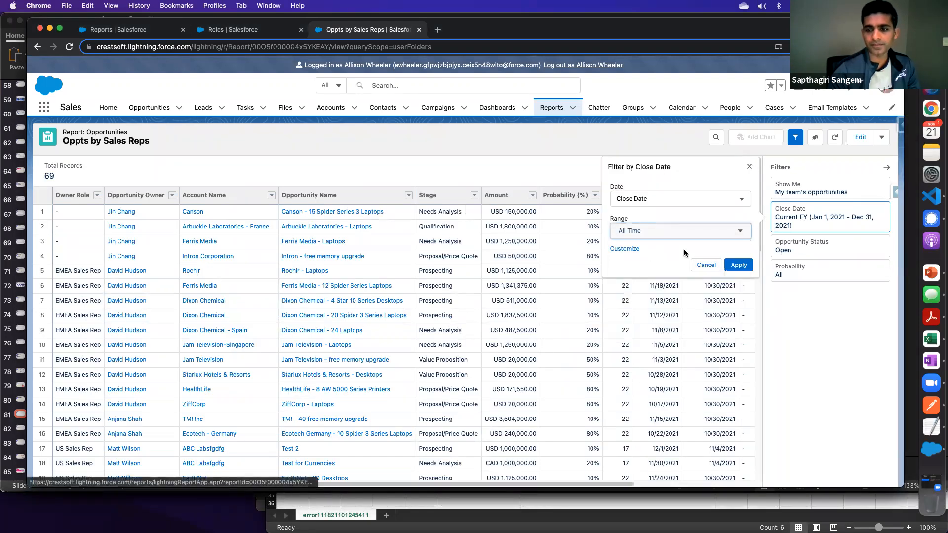
{"action": "left_click", "coordinate": [739, 264]}
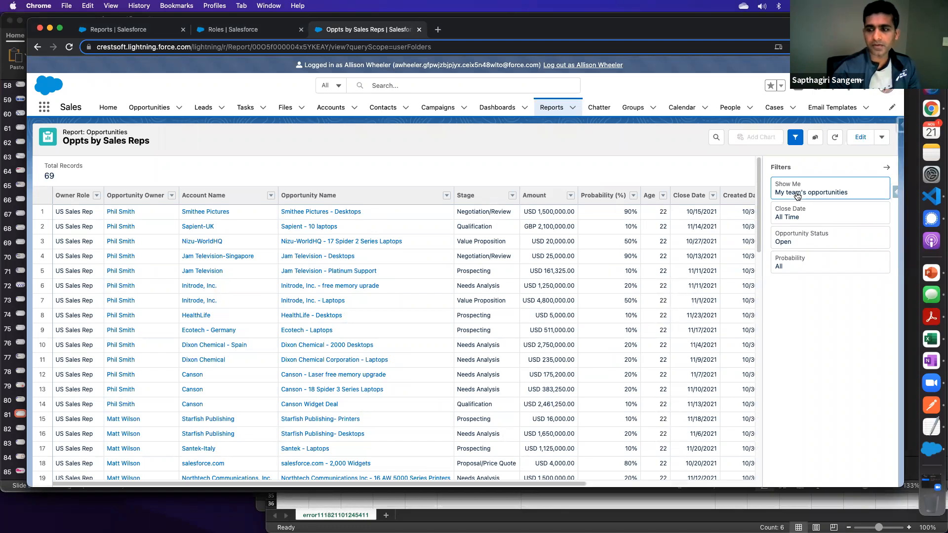
- Set the report's Show Me filter to All opportunities without restricting it to a role
{"action": "left_click", "coordinate": [797, 194]}
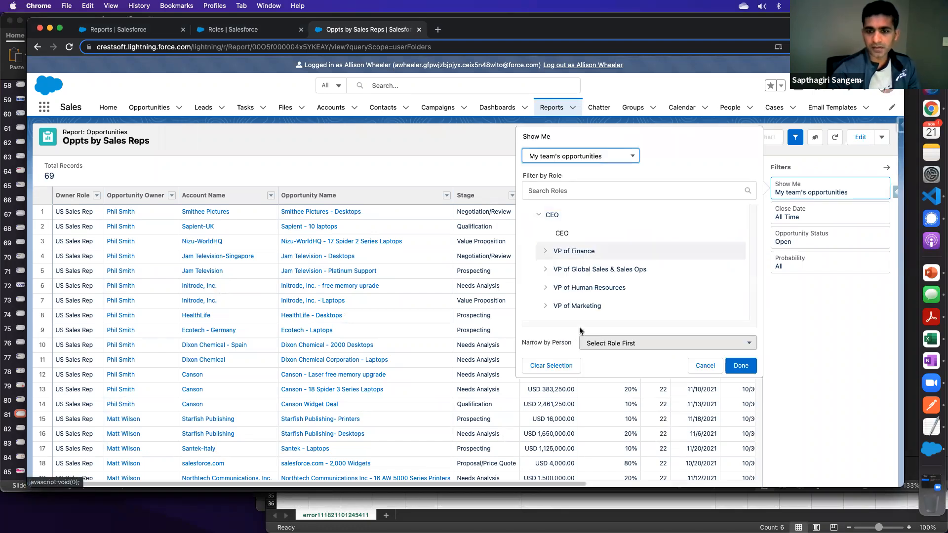
{"action": "left_click", "coordinate": [563, 157]}
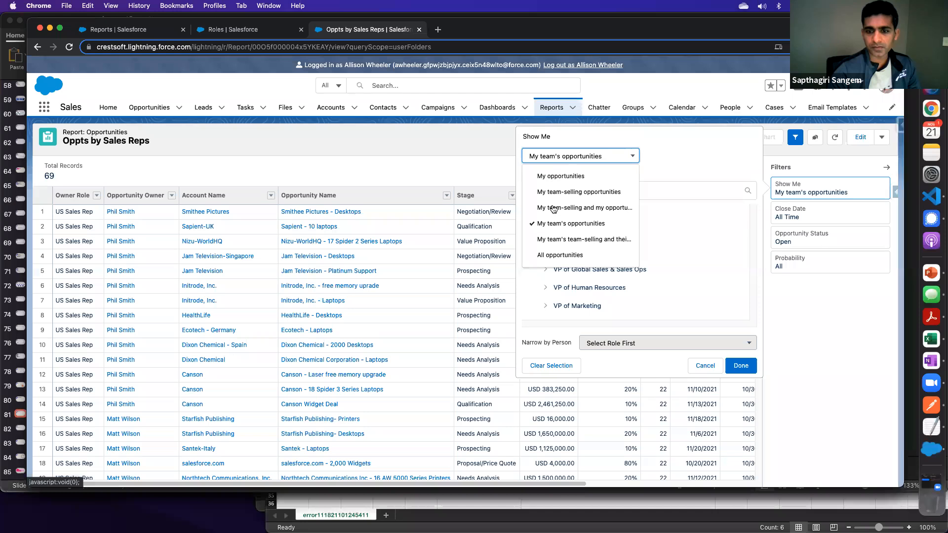
{"action": "left_click", "coordinate": [553, 255]}
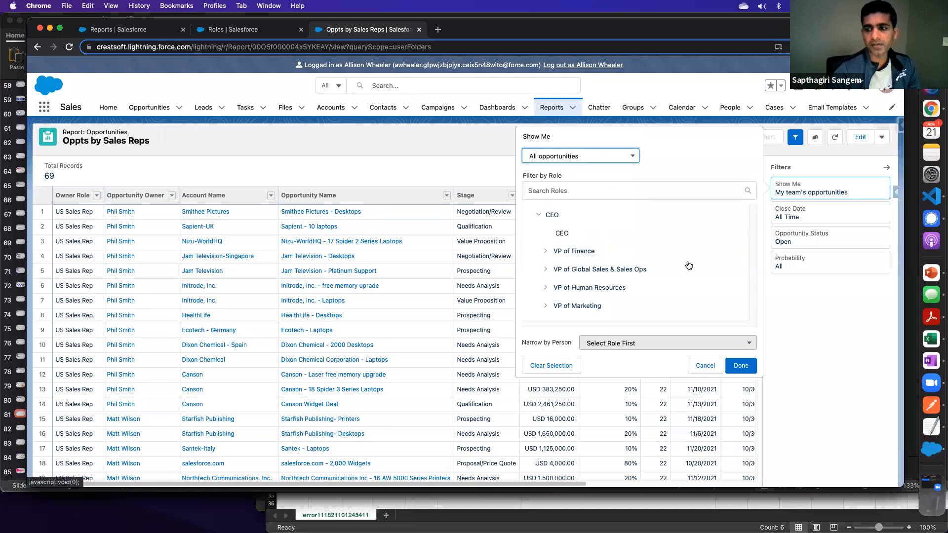
{"action": "left_click", "coordinate": [741, 365]}
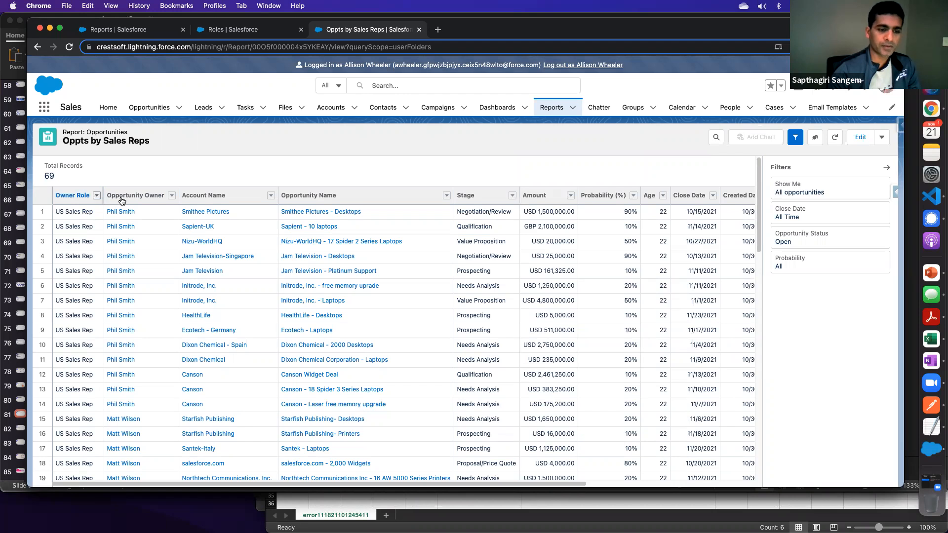
- Group the report rows by Opportunity Owner and save the report
{"action": "left_click", "coordinate": [171, 196]}
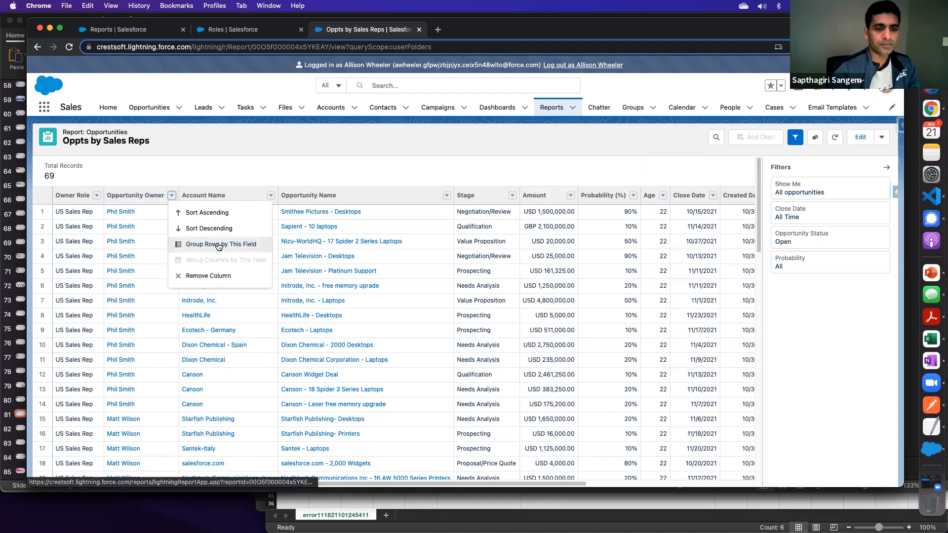
{"action": "left_click", "coordinate": [242, 246]}
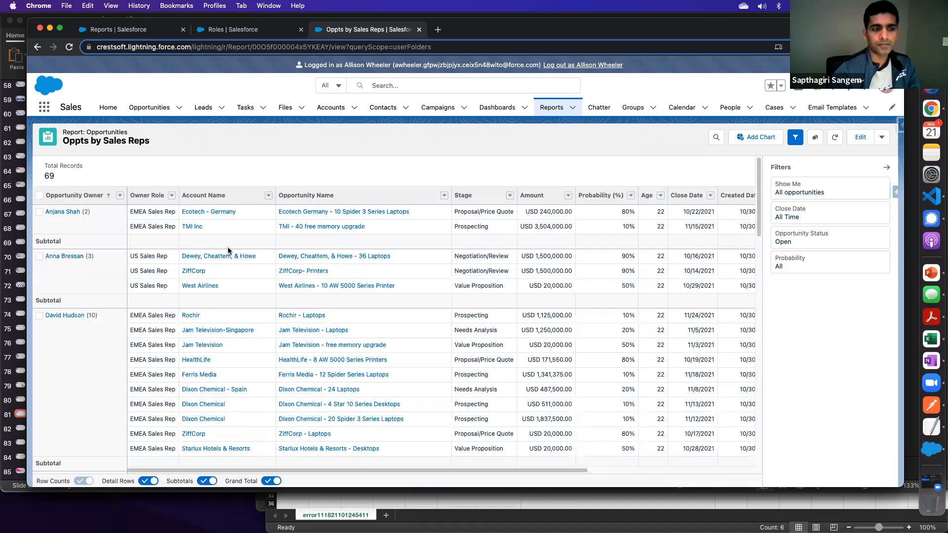
{"action": "left_click", "coordinate": [882, 138]}
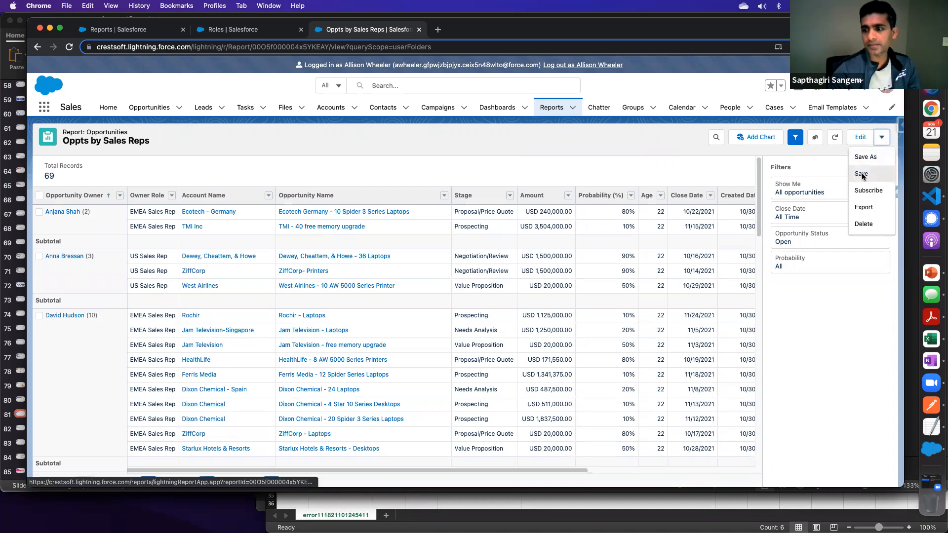
{"action": "left_click", "coordinate": [862, 175]}
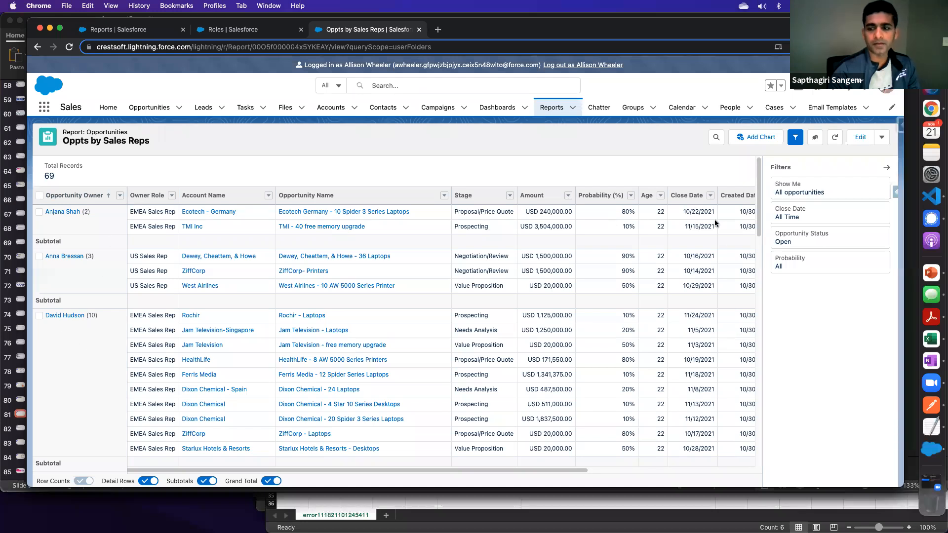
- Group the report rows additionally by Amount, then hide the detail rows and show them again
{"action": "left_click_drag", "start_coordinate": [385, 470], "coordinate": [643, 470]}
{"action": "left_click", "coordinate": [173, 472]}
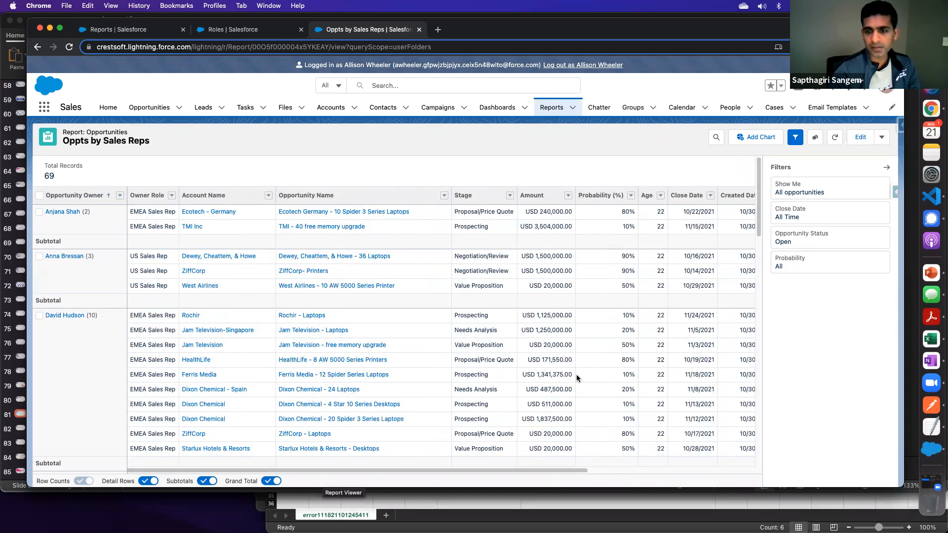
{"action": "left_click", "coordinate": [568, 197]}
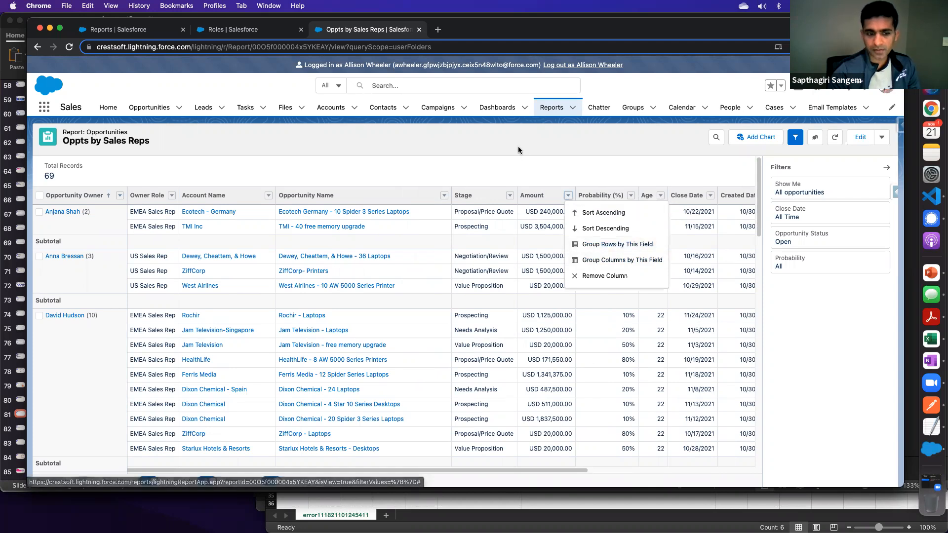
{"action": "left_click", "coordinate": [506, 162]}
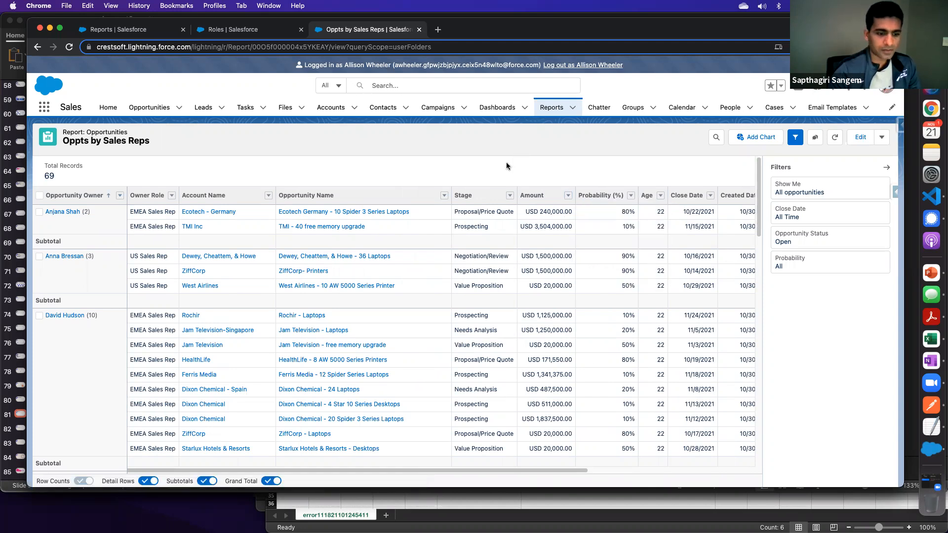
{"action": "left_click", "coordinate": [568, 197]}
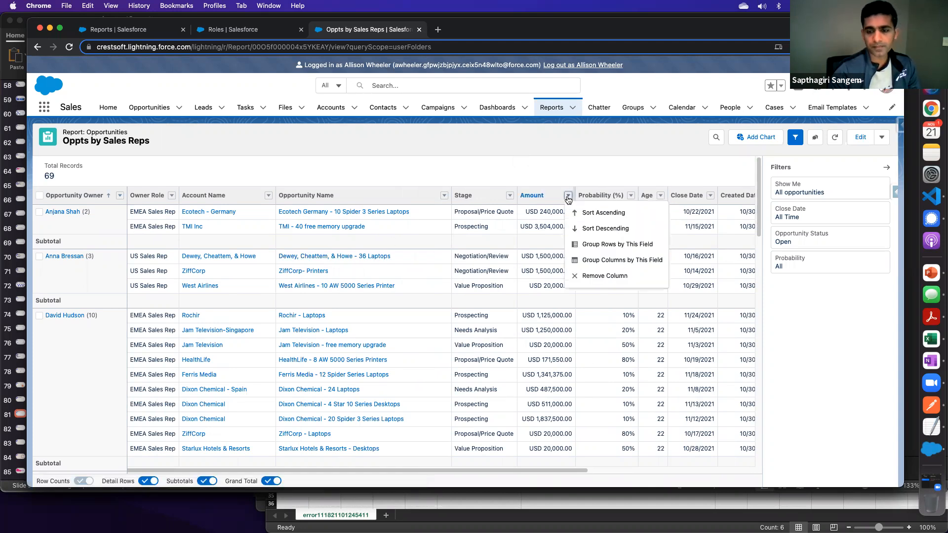
{"action": "left_click", "coordinate": [611, 245]}
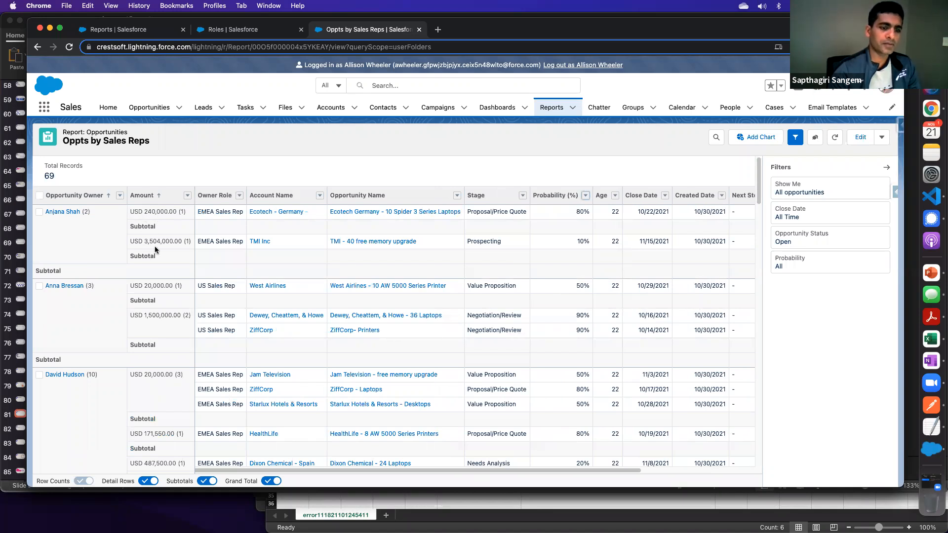
{"action": "left_click", "coordinate": [146, 483]}
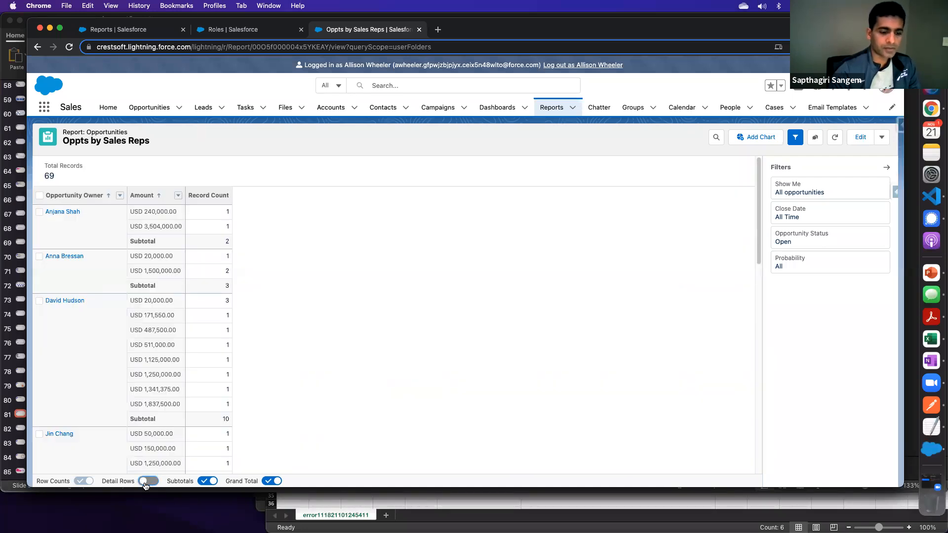
{"action": "left_click", "coordinate": [151, 478]}
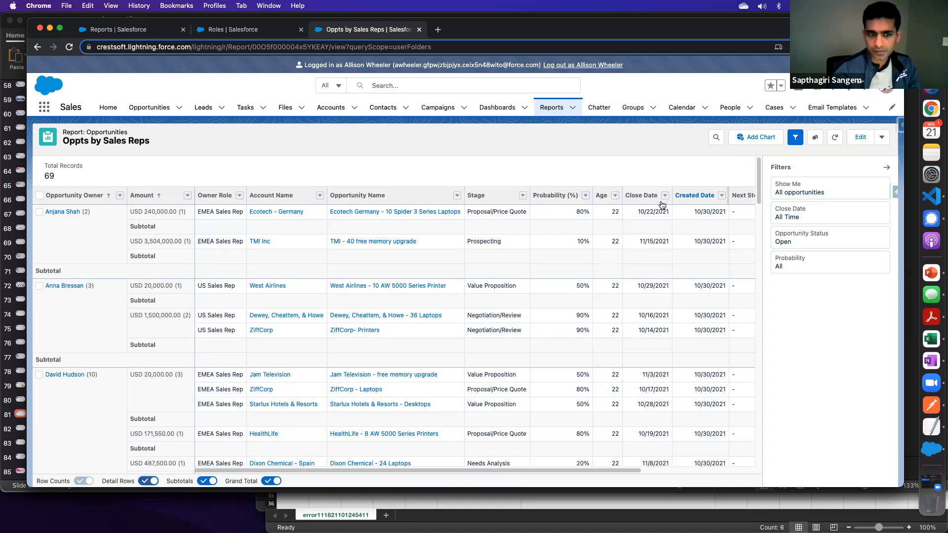
- Check the sort options of the Amount grouping, then remove that row group from the report
{"action": "left_click", "coordinate": [188, 196]}
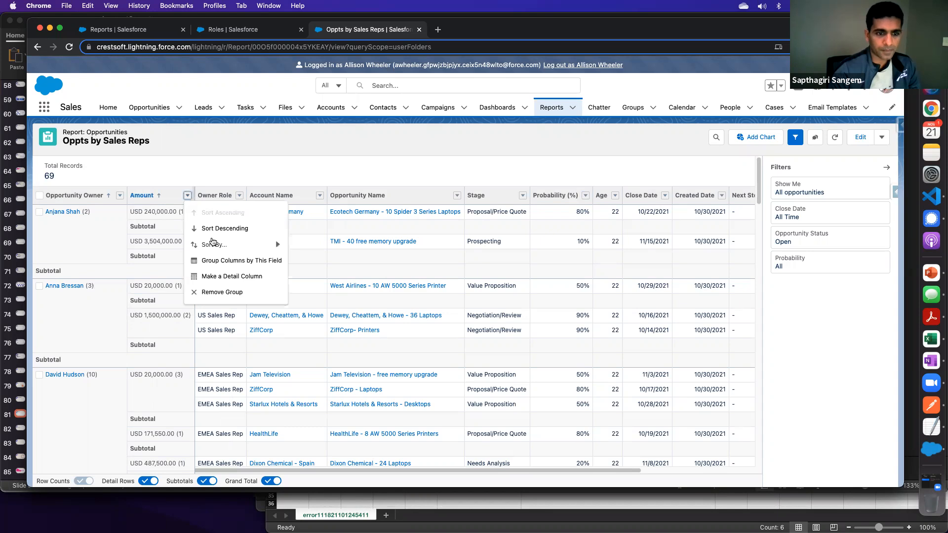
{"action": "mouse_move", "coordinate": [219, 247]}
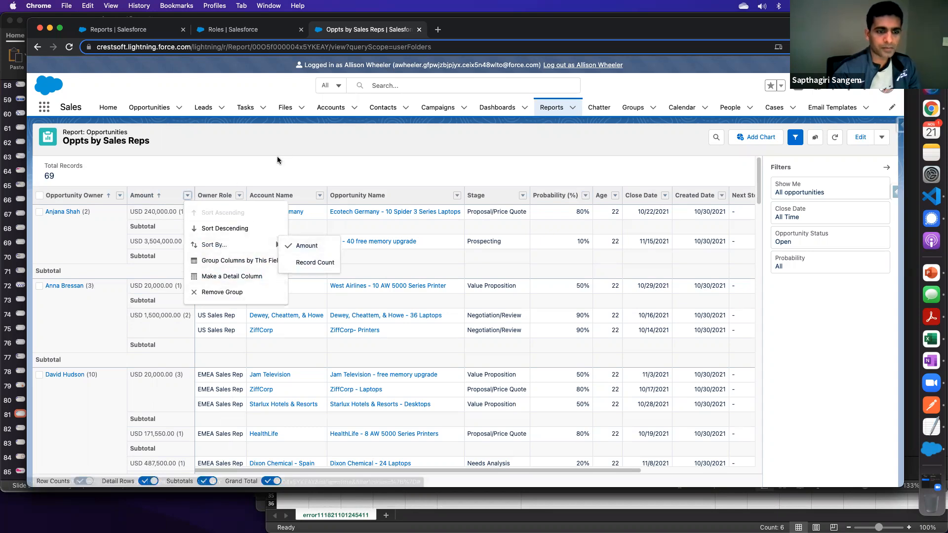
{"action": "left_click", "coordinate": [188, 197]}
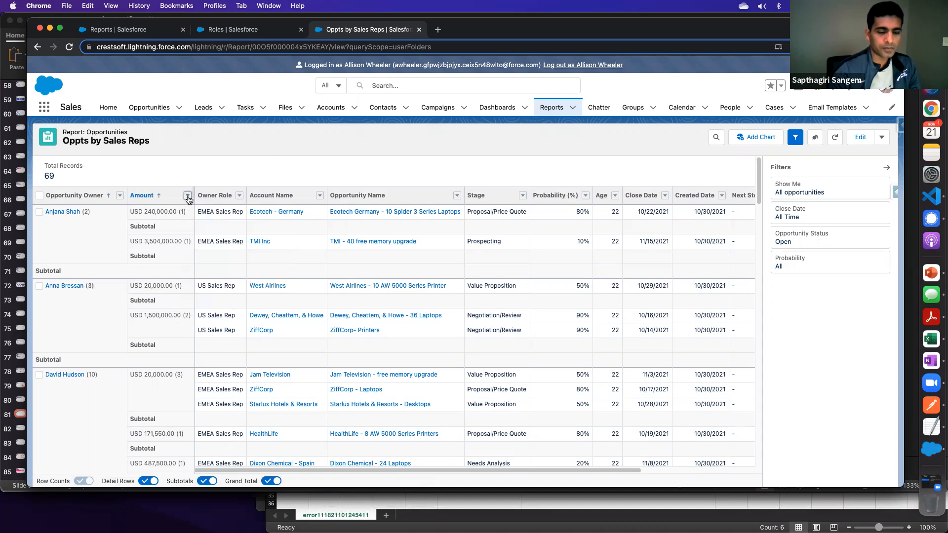
{"action": "left_click", "coordinate": [187, 196]}
{"action": "left_click", "coordinate": [220, 293]}
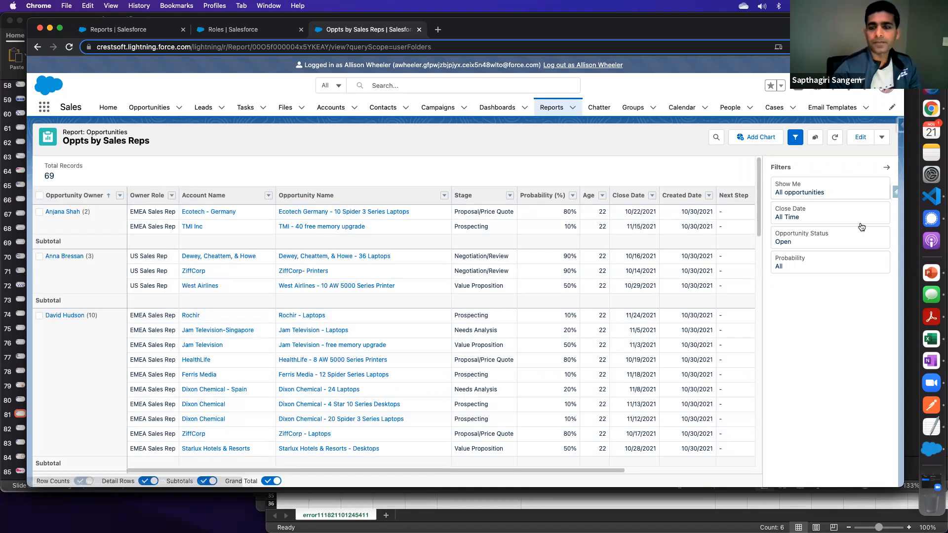
- Open the Oppts by Sales Reps report for editing and add the Amount field as a column
{"action": "left_click", "coordinate": [861, 138]}
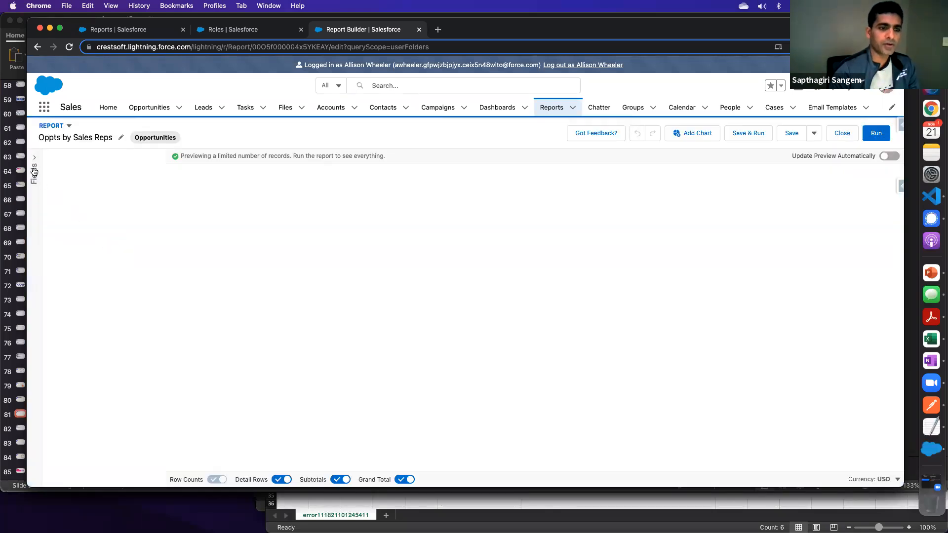
{"action": "left_click", "coordinate": [76, 321]}
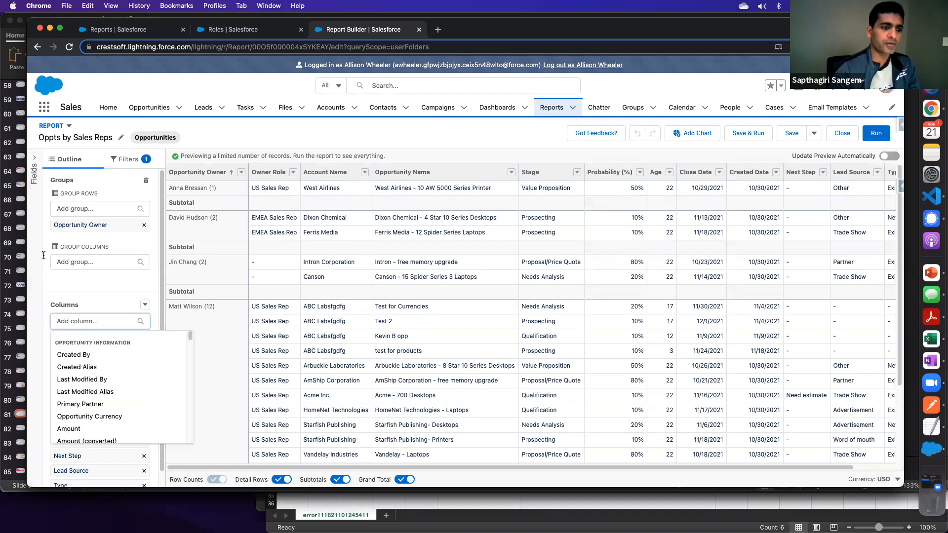
{"action": "left_click", "coordinate": [35, 167]}
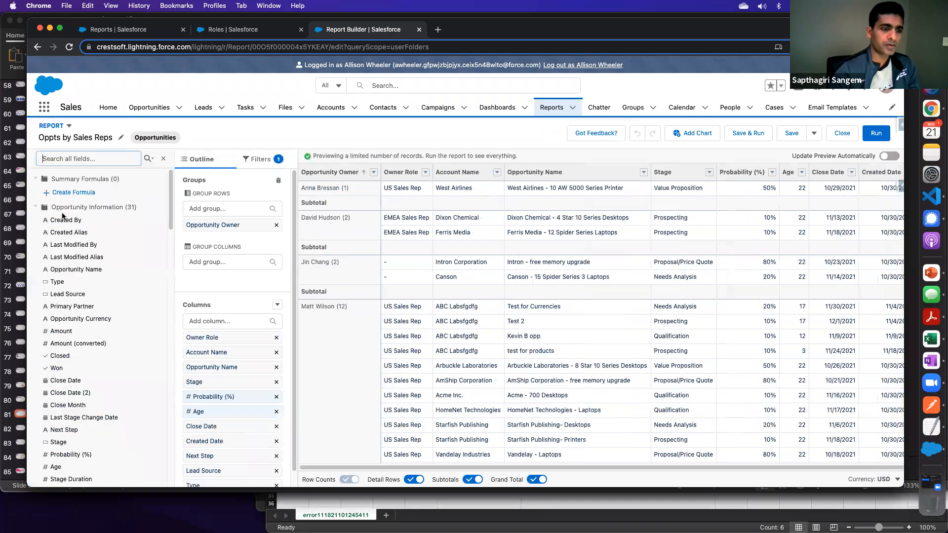
{"action": "left_click", "coordinate": [77, 332]}
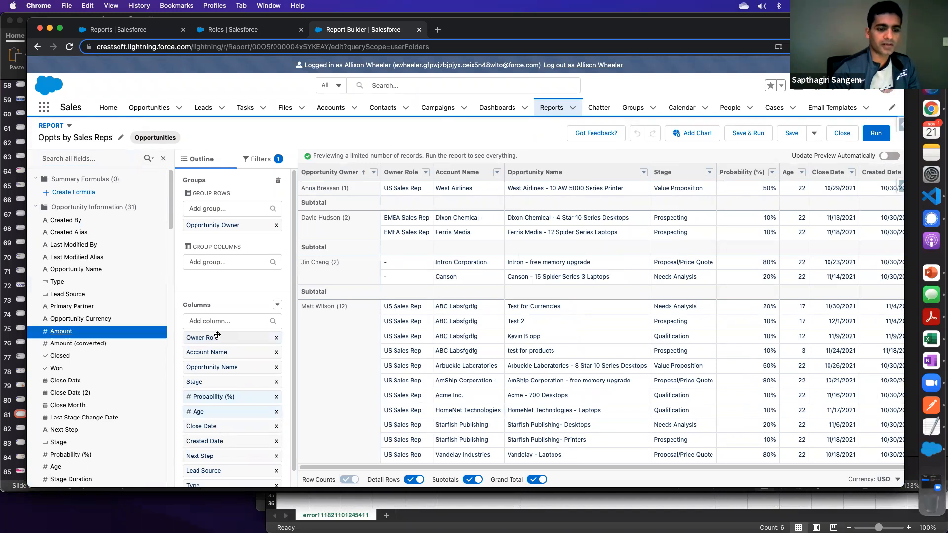
{"action": "left_click_drag", "start_coordinate": [61, 331], "coordinate": [218, 318]}
{"action": "left_click", "coordinate": [222, 321]}
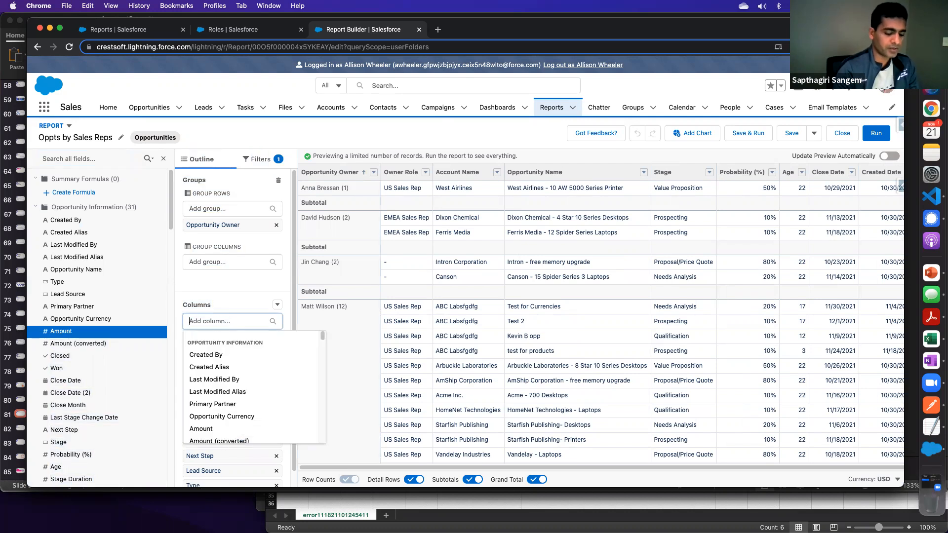
{"action": "type", "text": "a"}
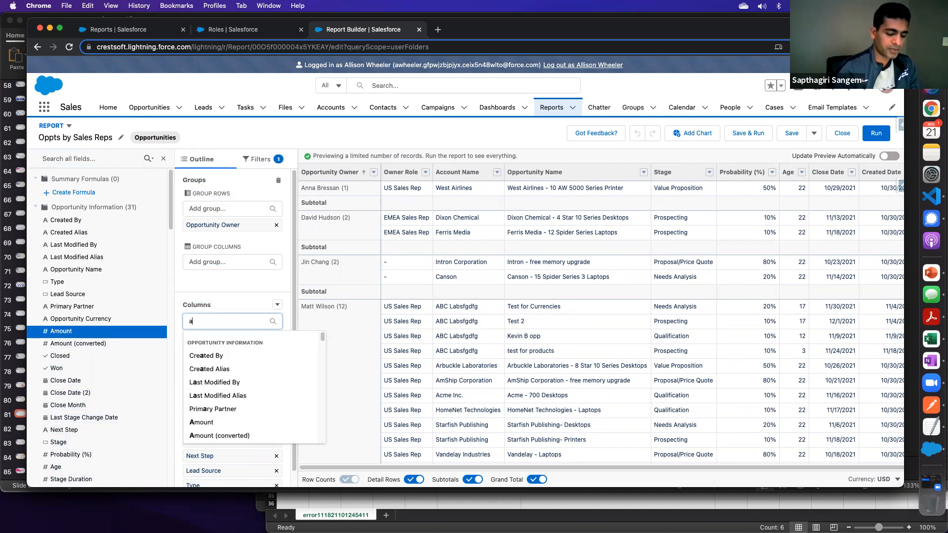
{"action": "type", "text": "mount"}
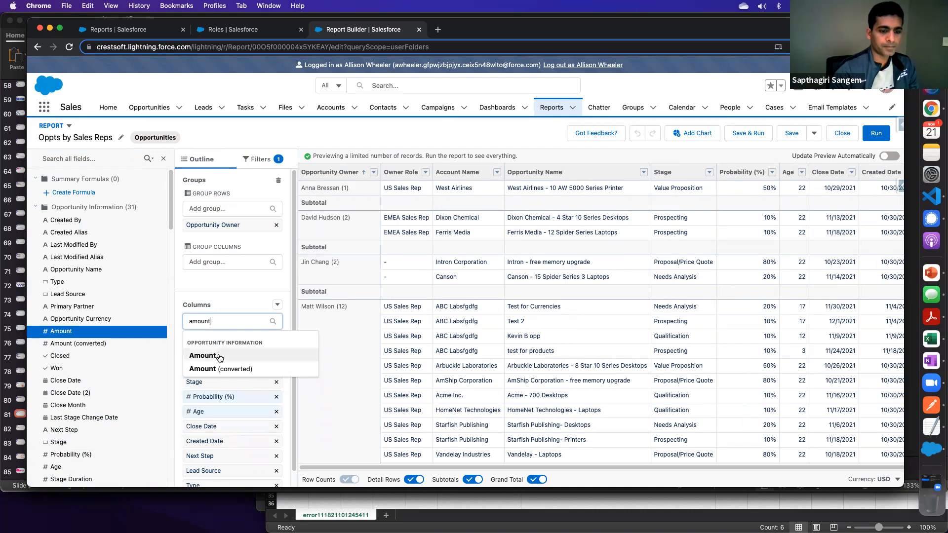
{"action": "left_click", "coordinate": [220, 357]}
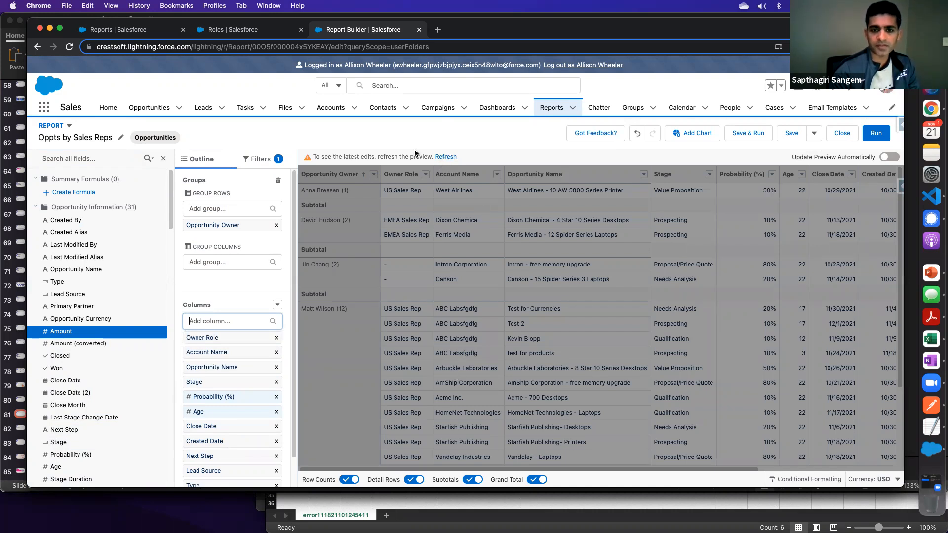
- Refresh the report preview to check the Amount column, run the full report and dismiss the feedback survey
{"action": "left_click", "coordinate": [446, 159]}
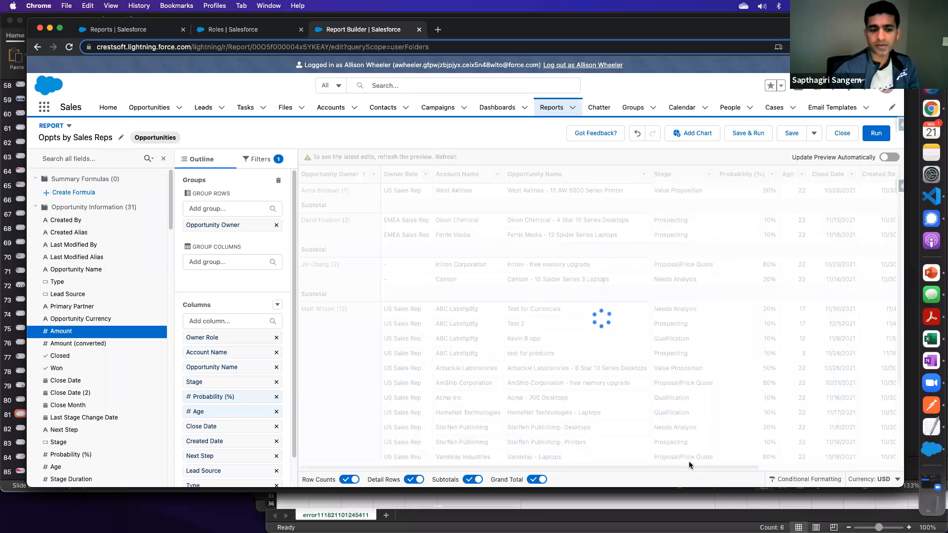
{"action": "left_click_drag", "start_coordinate": [671, 464], "coordinate": [842, 473]}
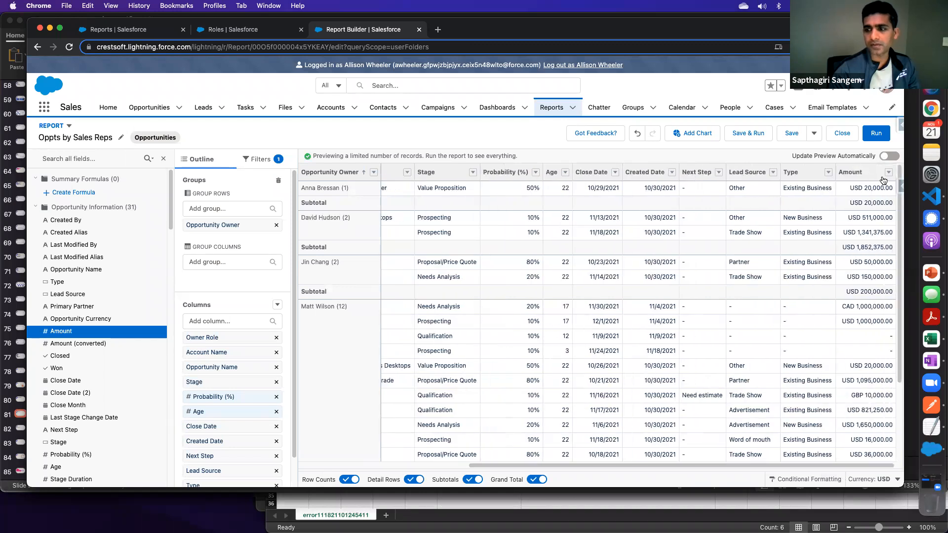
{"action": "left_click", "coordinate": [875, 135]}
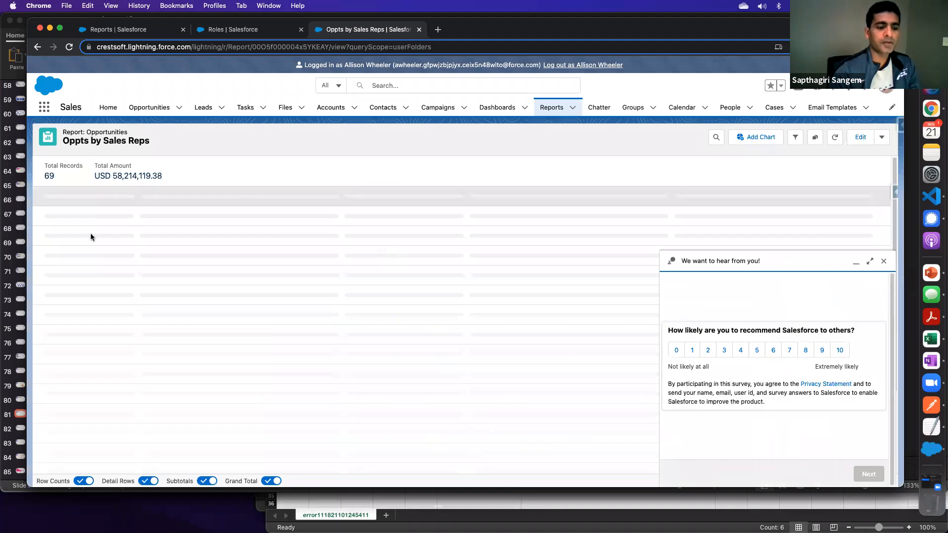
{"action": "left_click", "coordinate": [885, 266]}
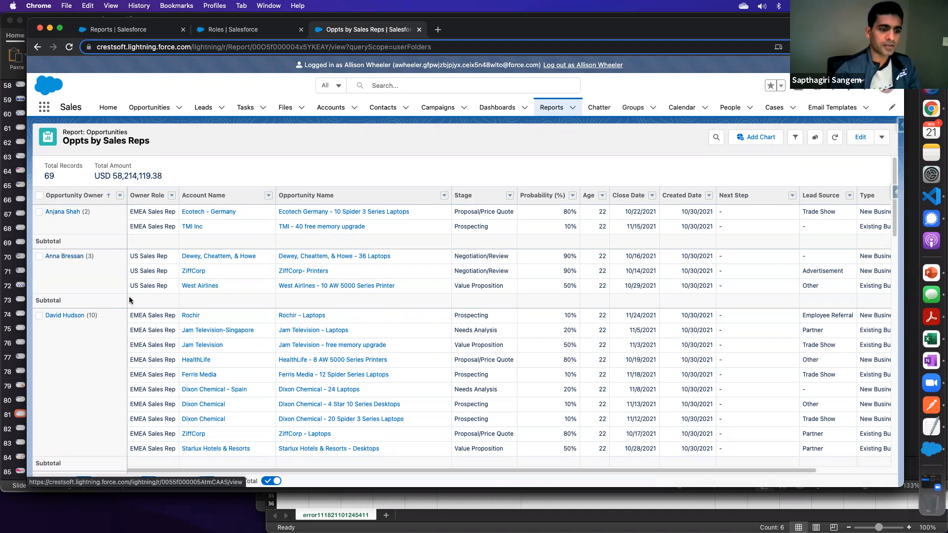
- Examine the record counts and the Amount subtotals for each opportunity owner in the report
{"action": "left_click_drag", "start_coordinate": [86, 315], "coordinate": [97, 325]}
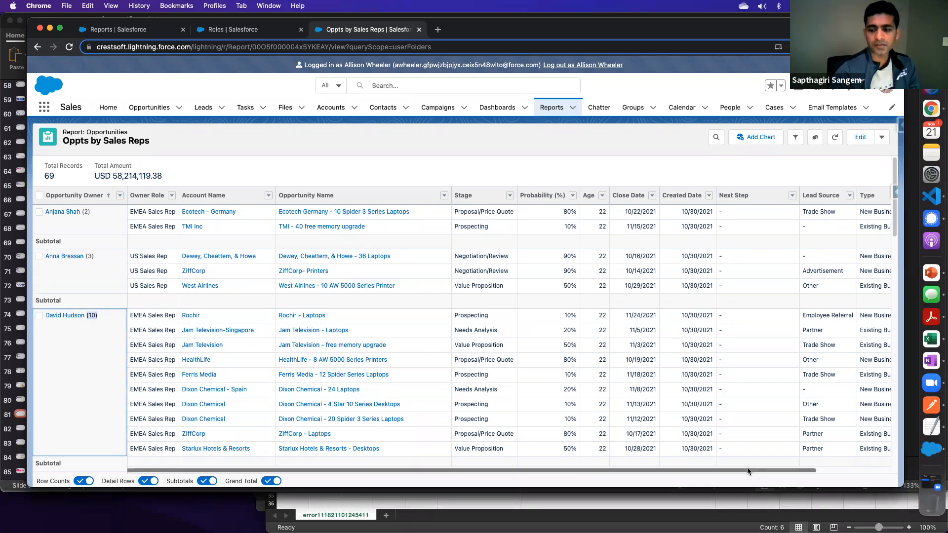
{"action": "left_click_drag", "start_coordinate": [747, 468], "coordinate": [877, 472]}
{"action": "scroll", "coordinate": [834, 397], "scroll_direction": "down", "scroll_amount": 1}
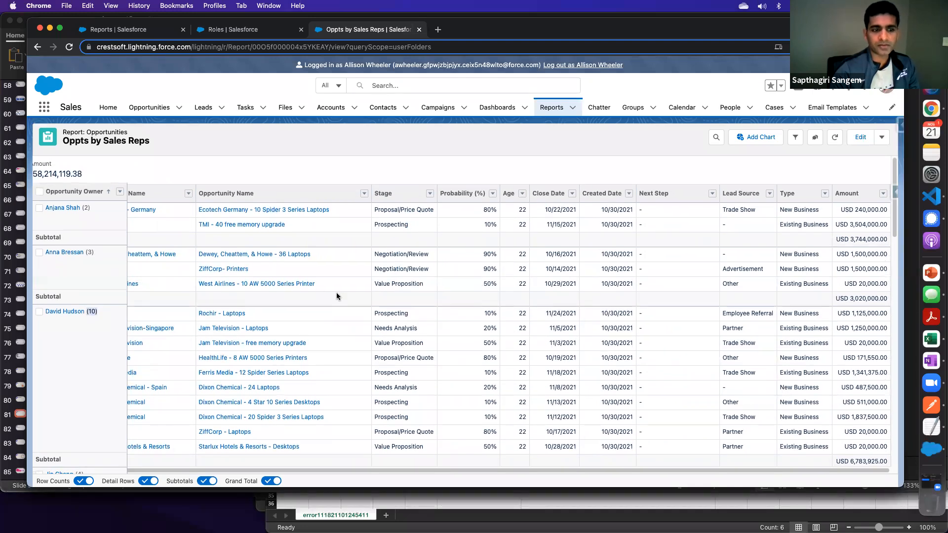
{"action": "scroll", "coordinate": [270, 278], "scroll_direction": "up", "scroll_amount": 1}
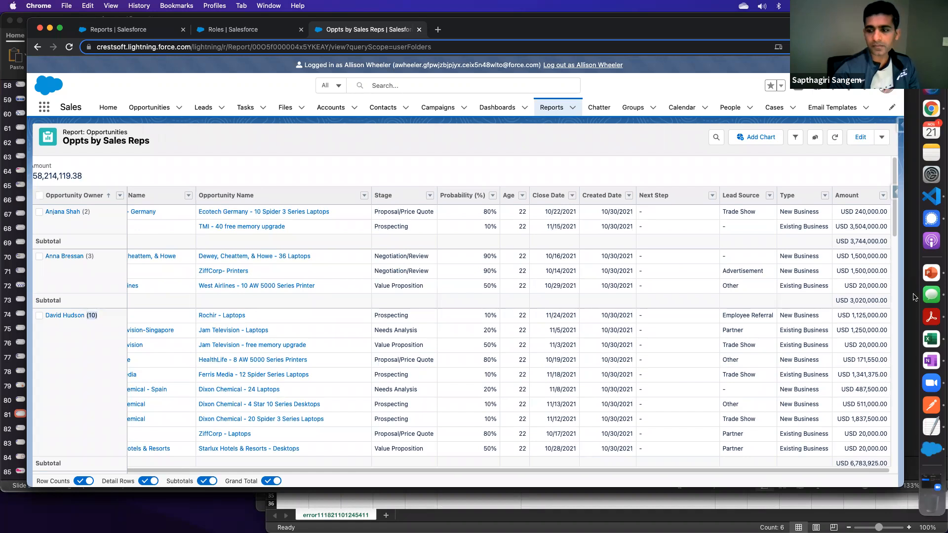
{"action": "left_click", "coordinate": [869, 241]}
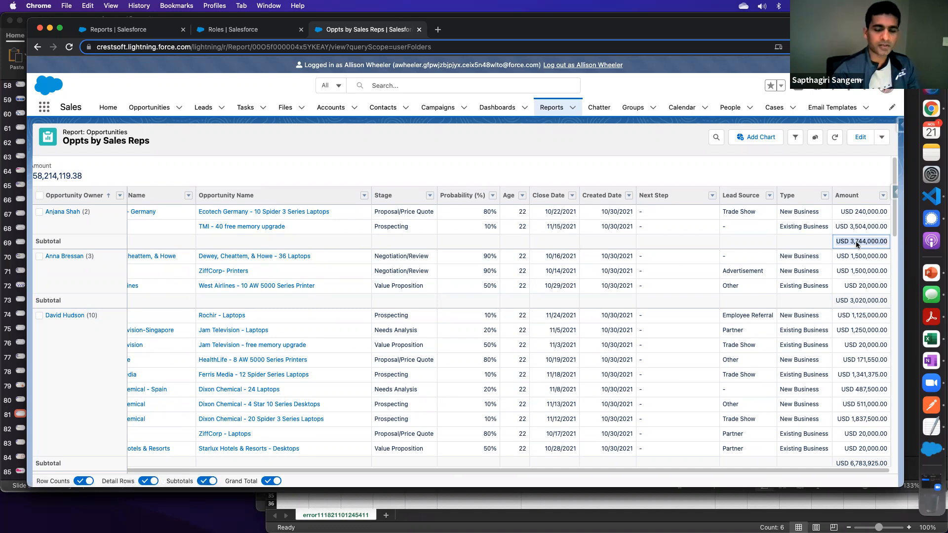
{"action": "left_click", "coordinate": [848, 464]}
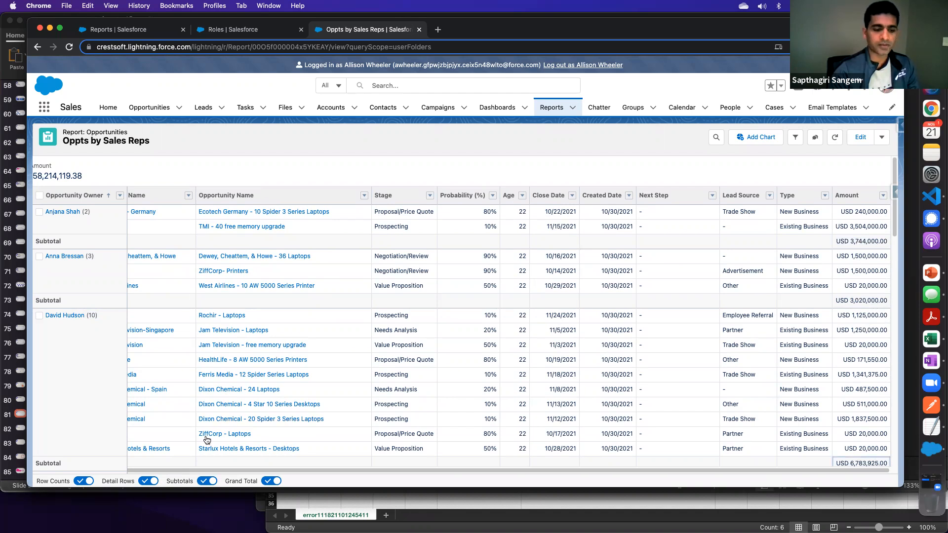
- Hide the report's detail rows and examine the total amount across all opportunity owners
{"action": "left_click", "coordinate": [148, 482]}
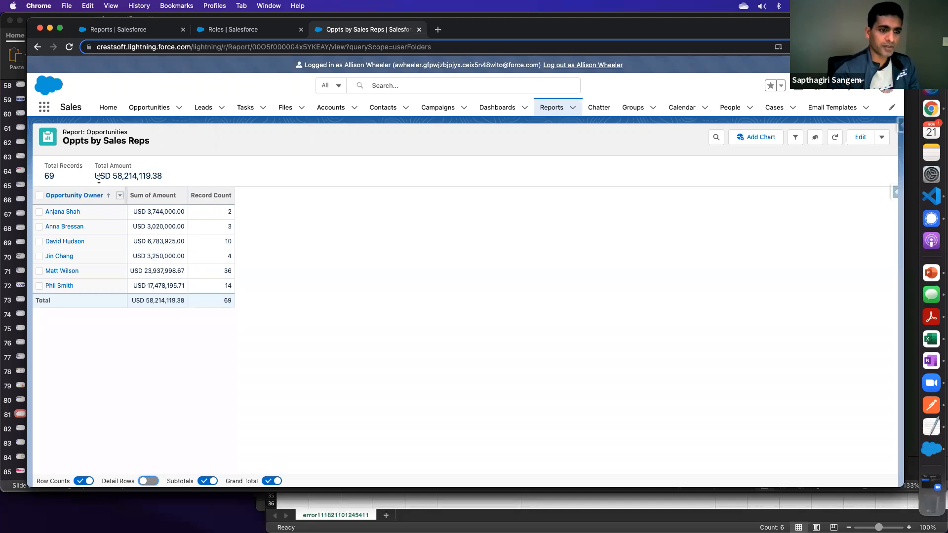
{"action": "left_click_drag", "start_coordinate": [116, 176], "coordinate": [182, 178]}
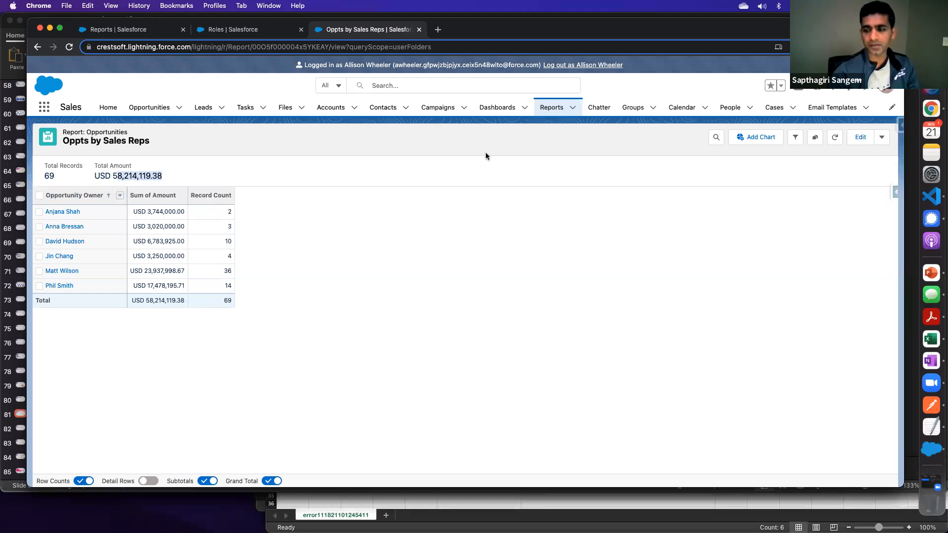
- Switch to the Salesforce Administrator Training deck in PowerPoint and show slide 82, Working with Report Filters
{"action": "left_click", "coordinate": [931, 272]}
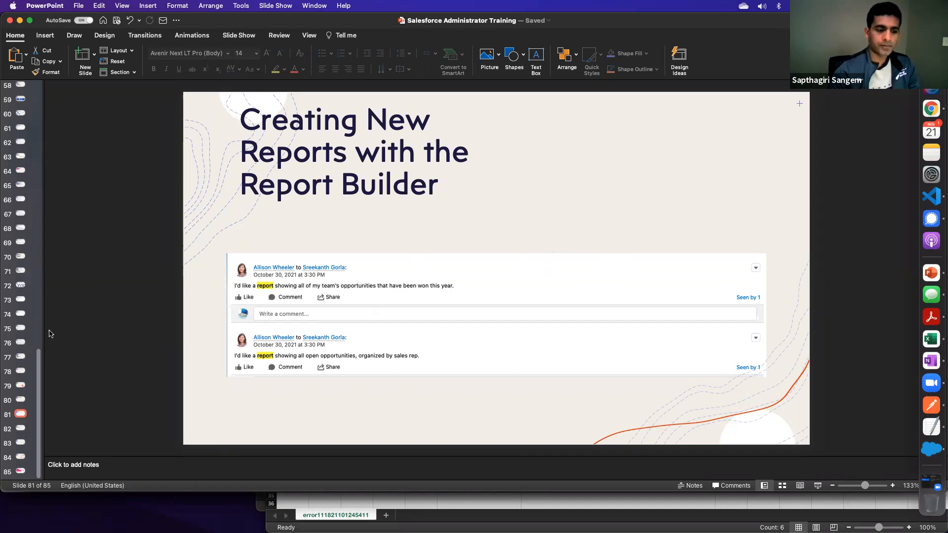
{"action": "left_click", "coordinate": [21, 429]}
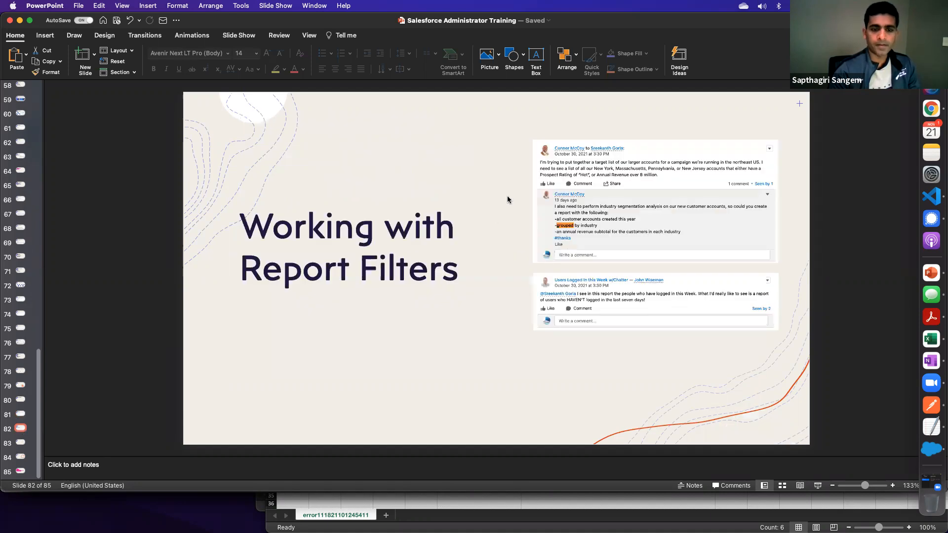
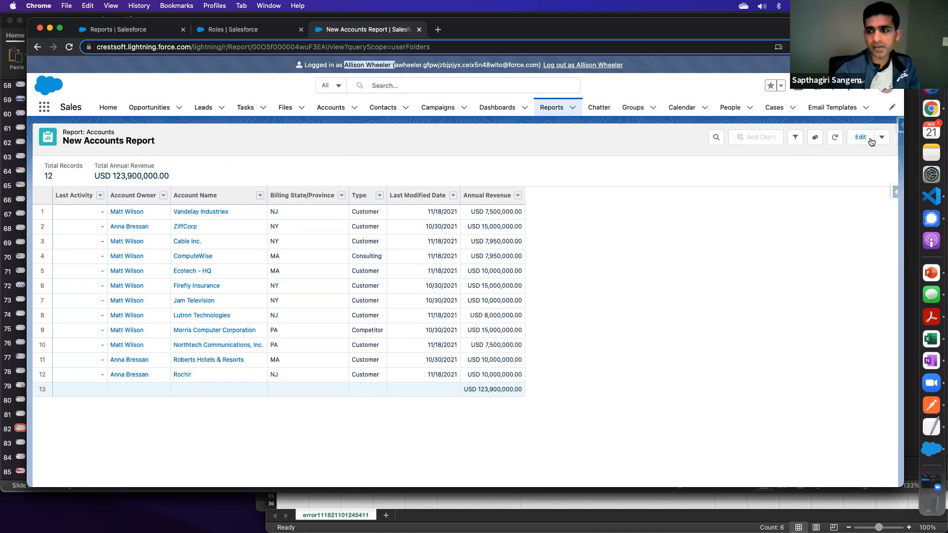
- Examine the New Accounts Report's filters and look into the Show Me filter, leaving it as is
{"action": "left_click", "coordinate": [796, 139]}
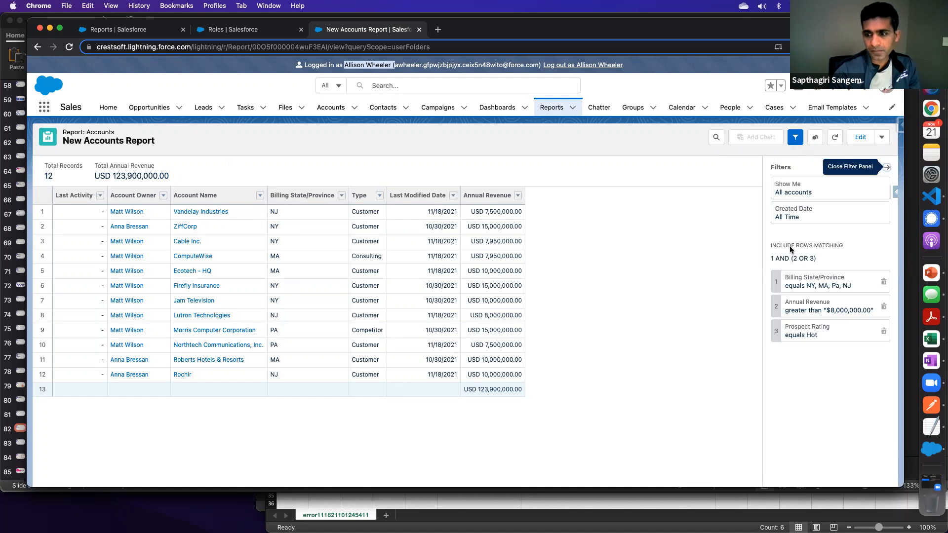
{"action": "left_click", "coordinate": [788, 193]}
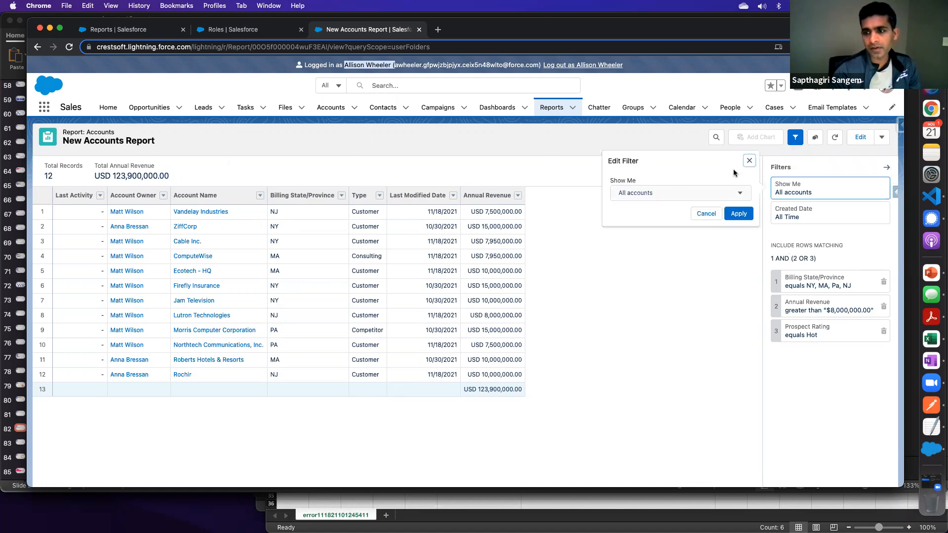
{"action": "left_click", "coordinate": [749, 161]}
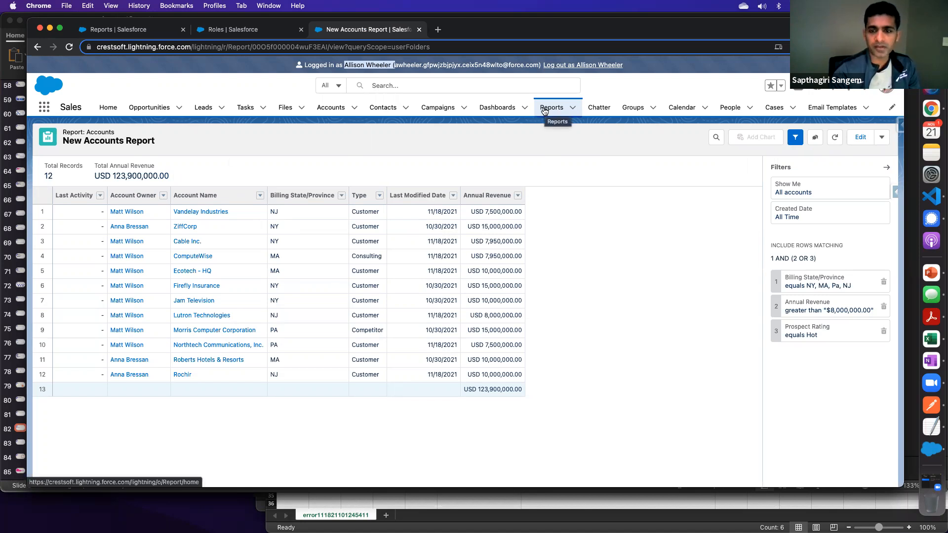
- Open the New Accounts Report for editing and examine the Show Me options among its filters
{"action": "left_click", "coordinate": [861, 137]}
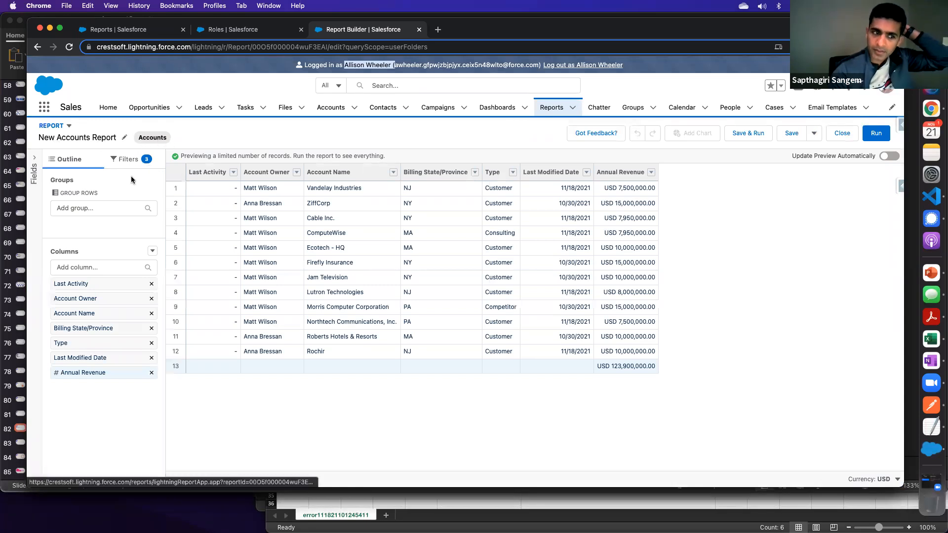
{"action": "left_click", "coordinate": [137, 163]}
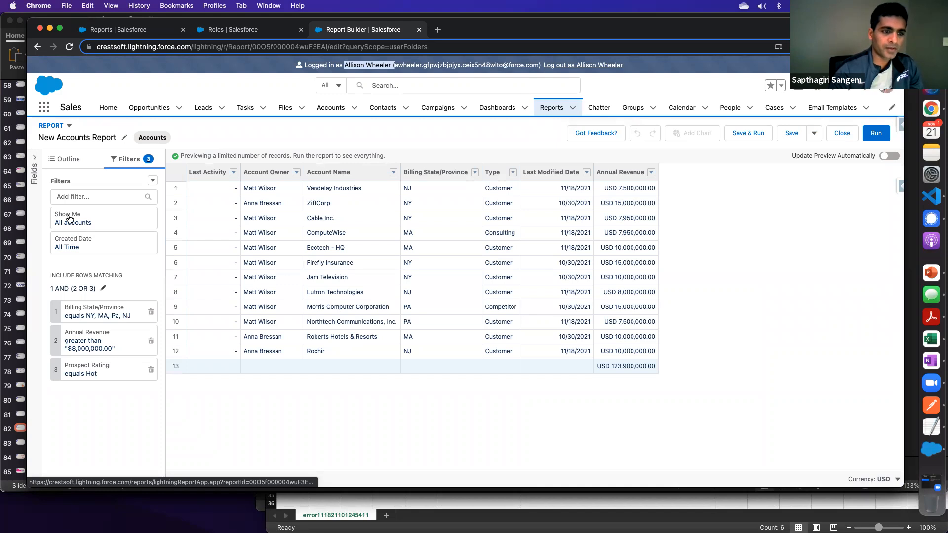
{"action": "left_click", "coordinate": [74, 220]}
{"action": "left_click", "coordinate": [210, 226]}
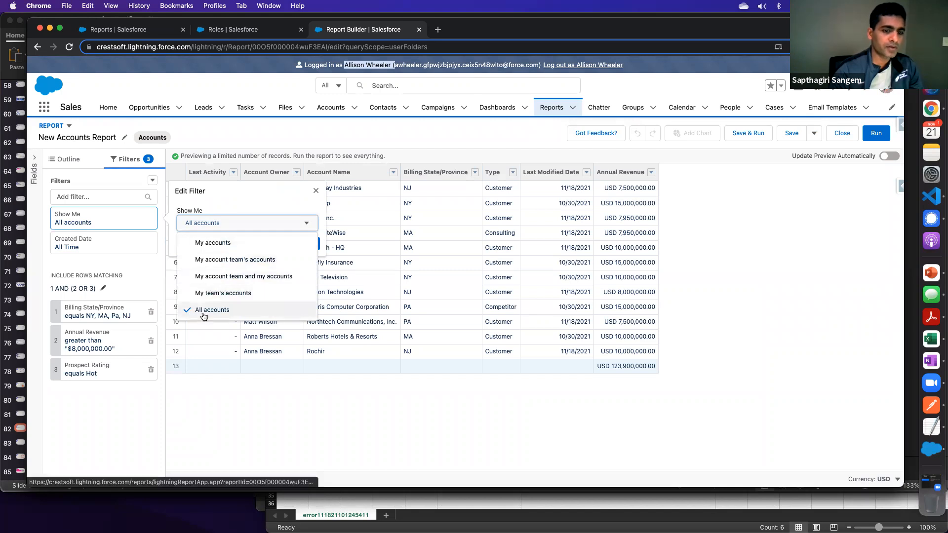
{"action": "left_click", "coordinate": [316, 191]}
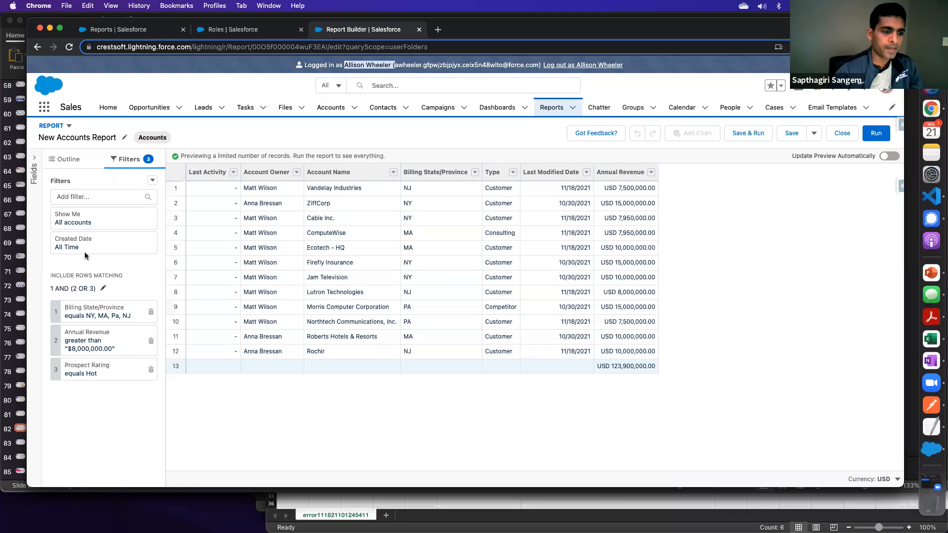
- Correct the Billing State/Province filter so that its values are NY, MA, PA and NJ
{"action": "left_click", "coordinate": [101, 317]}
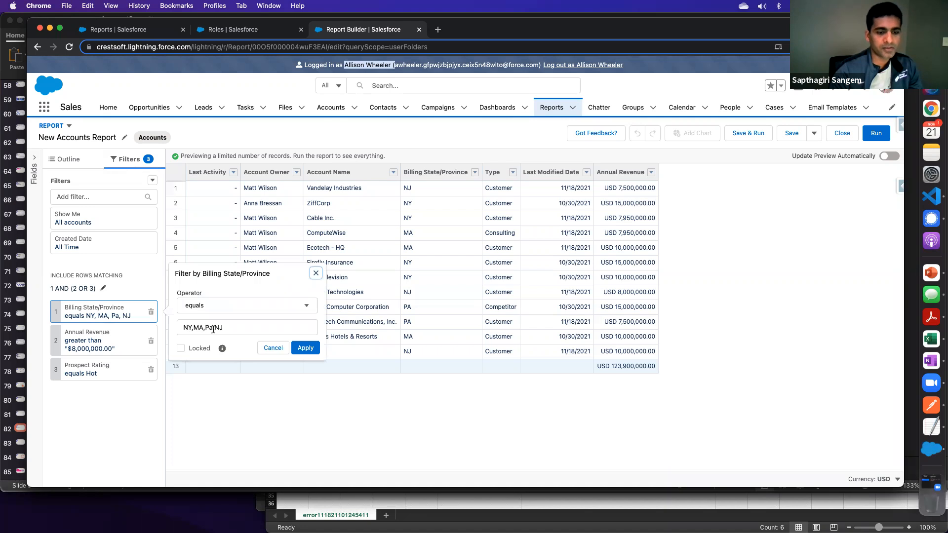
{"action": "left_click", "coordinate": [233, 329]}
{"action": "key", "text": "Left"}
{"action": "key", "text": "Left"}
{"action": "key", "text": "Left"}
{"action": "key", "text": "BackSpace"}
{"action": "type", "text": "A"}
{"action": "left_click", "coordinate": [306, 348]}
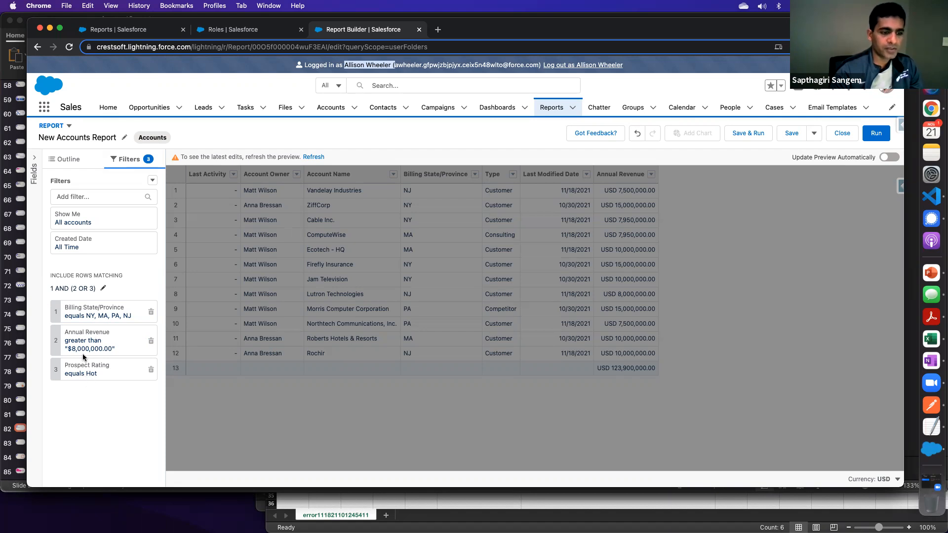
- Try changing the filter logic to 1 AND 2 AND 3, without parentheses
{"action": "left_click_drag", "start_coordinate": [51, 288], "coordinate": [97, 289]}
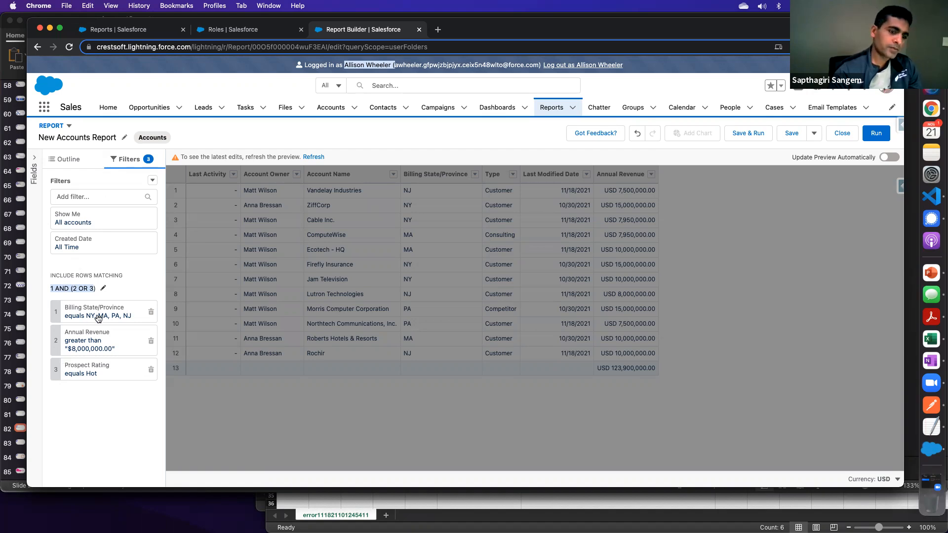
{"action": "left_click", "coordinate": [104, 290]}
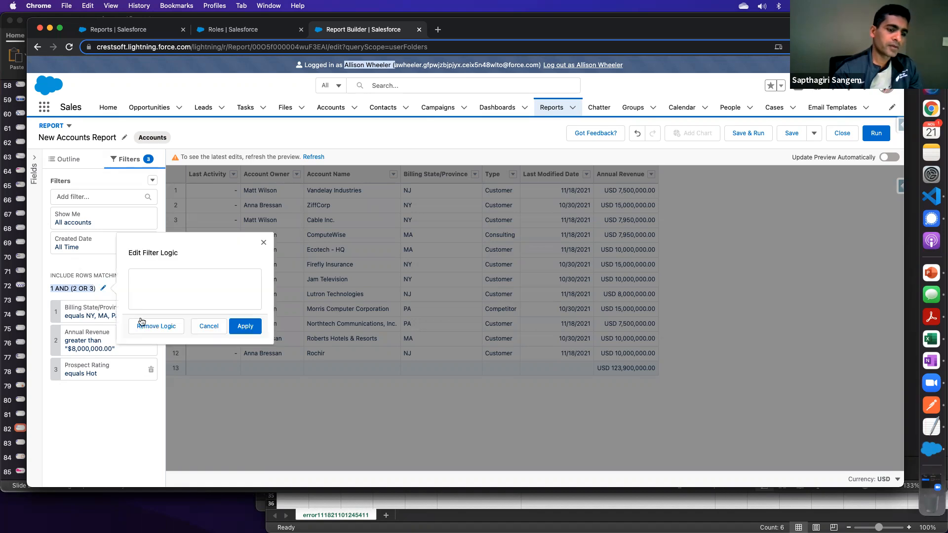
{"action": "double_click", "coordinate": [168, 277]}
{"action": "type", "text": "and"}
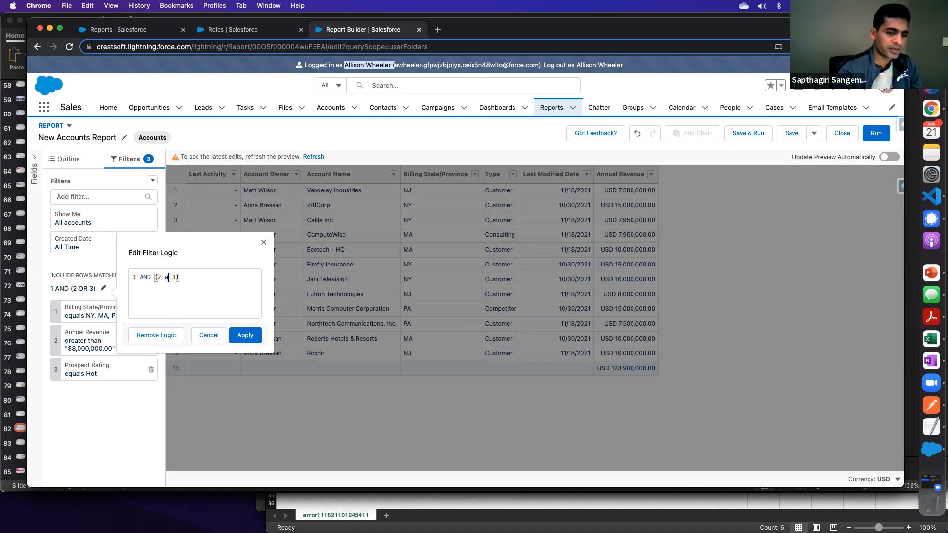
{"action": "left_click", "coordinate": [199, 286]}
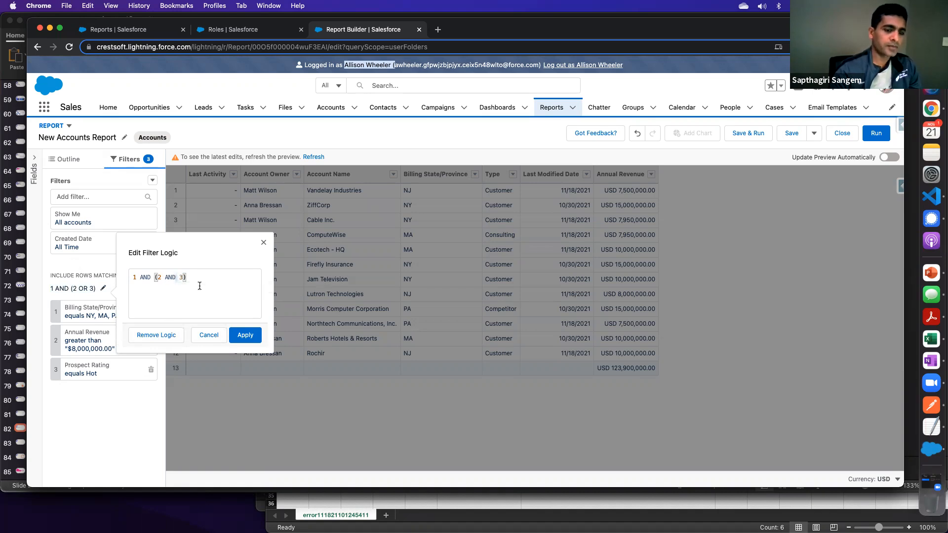
{"action": "left_click", "coordinate": [156, 278]}
{"action": "key", "text": "BackSpace"}
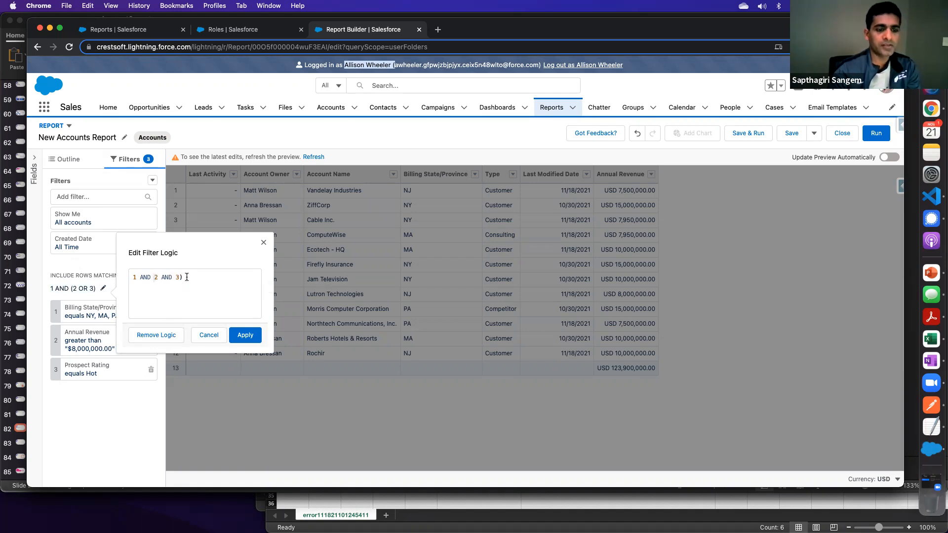
{"action": "key", "text": "BackSpace"}
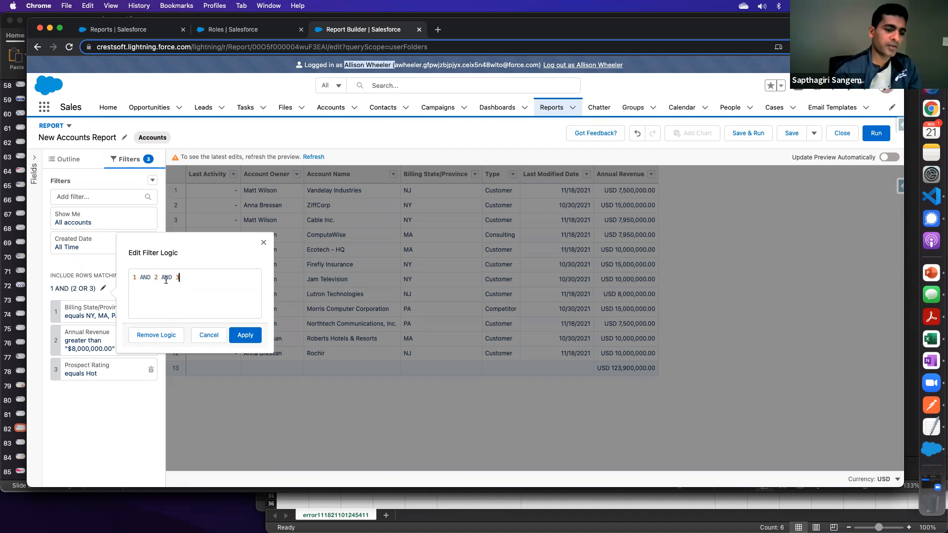
- Return the filter logic expression to 1 AND (2 OR 3) and leave the logic editor without applying
{"action": "left_click_drag", "start_coordinate": [162, 279], "coordinate": [173, 279]}
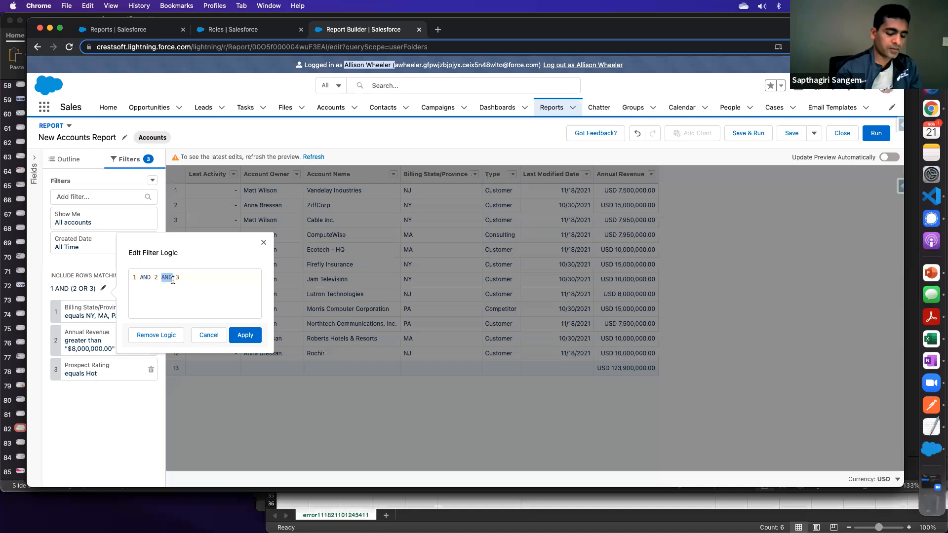
{"action": "type", "text": "OR"}
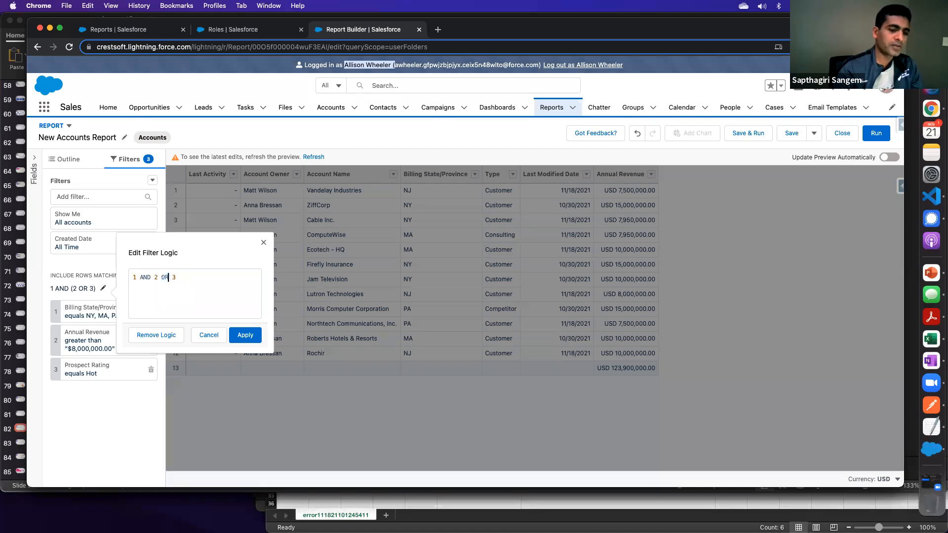
{"action": "left_click", "coordinate": [156, 278]}
{"action": "type", "text": "("}
{"action": "left_click", "coordinate": [181, 277]}
{"action": "type", "text": ")"}
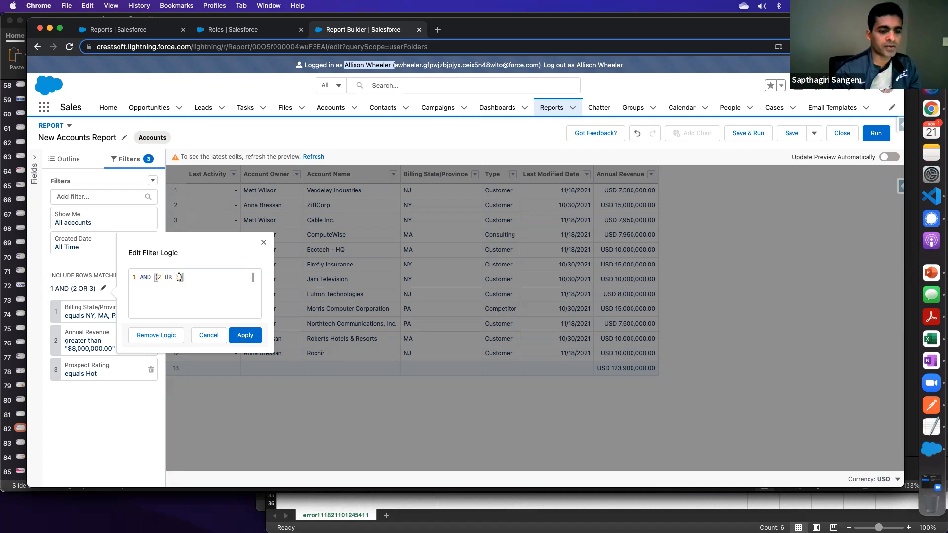
{"action": "left_click", "coordinate": [209, 336]}
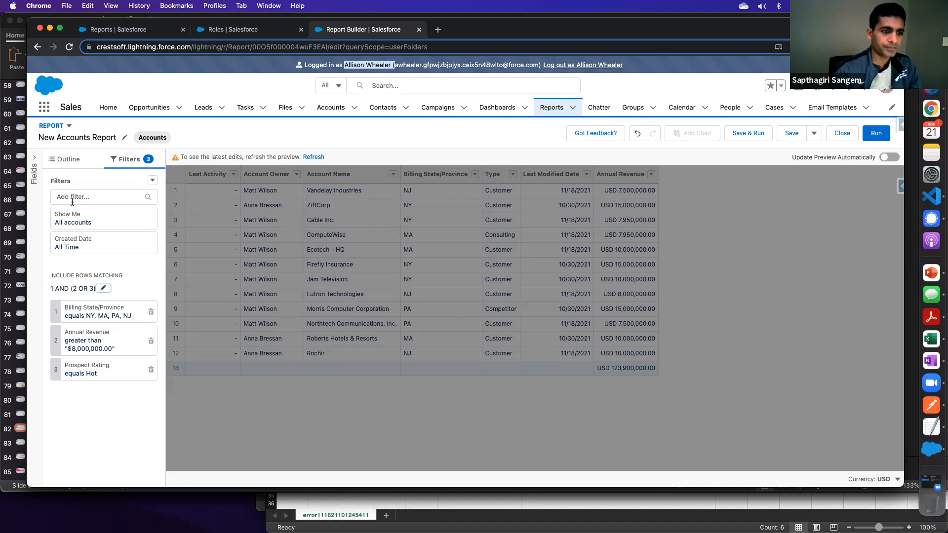
- Add the Prospect Rating column to the report, refresh the preview and save the report
{"action": "left_click", "coordinate": [69, 160]}
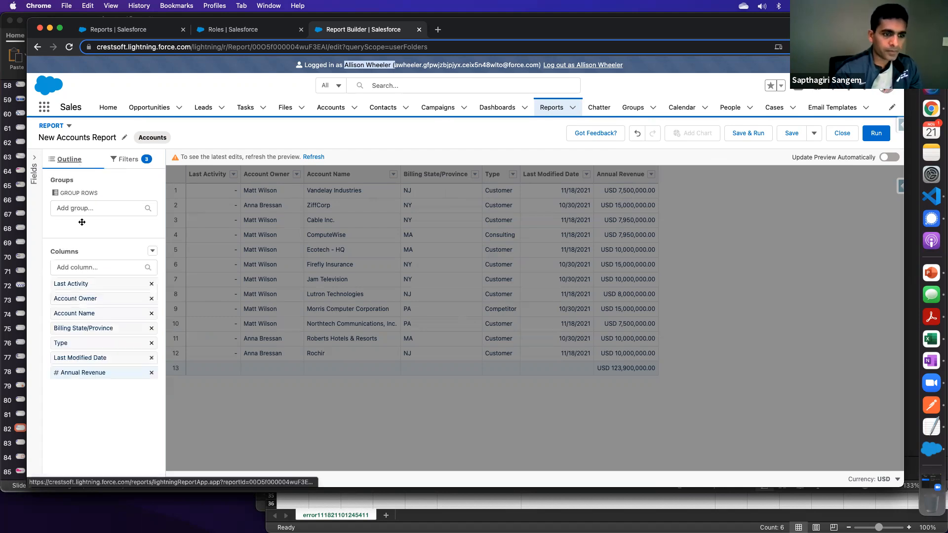
{"action": "left_click", "coordinate": [74, 267]}
{"action": "type", "text": "ratin"}
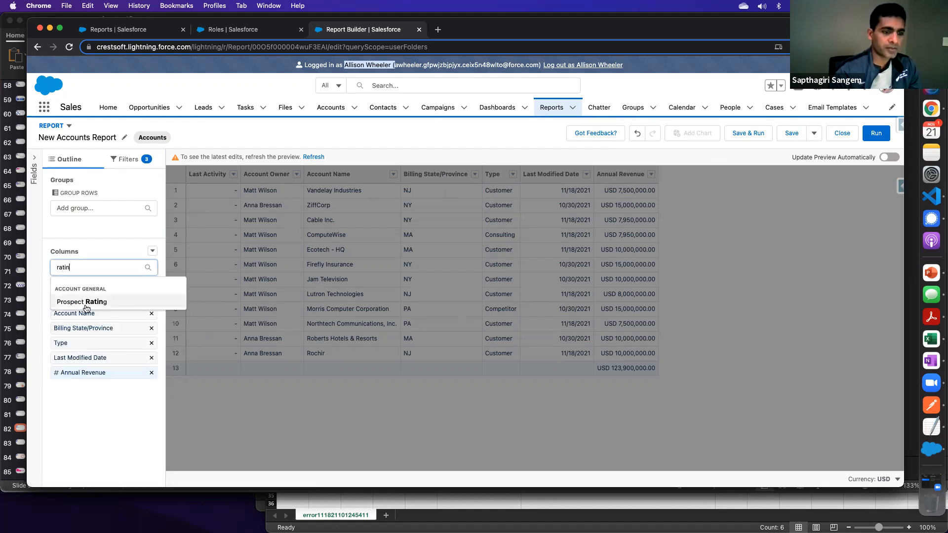
{"action": "left_click", "coordinate": [86, 305]}
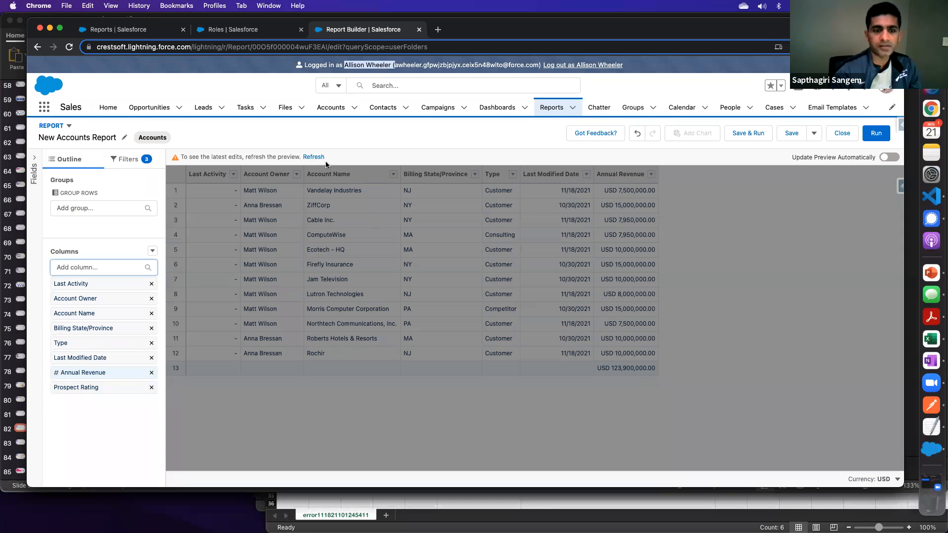
{"action": "left_click", "coordinate": [314, 157]}
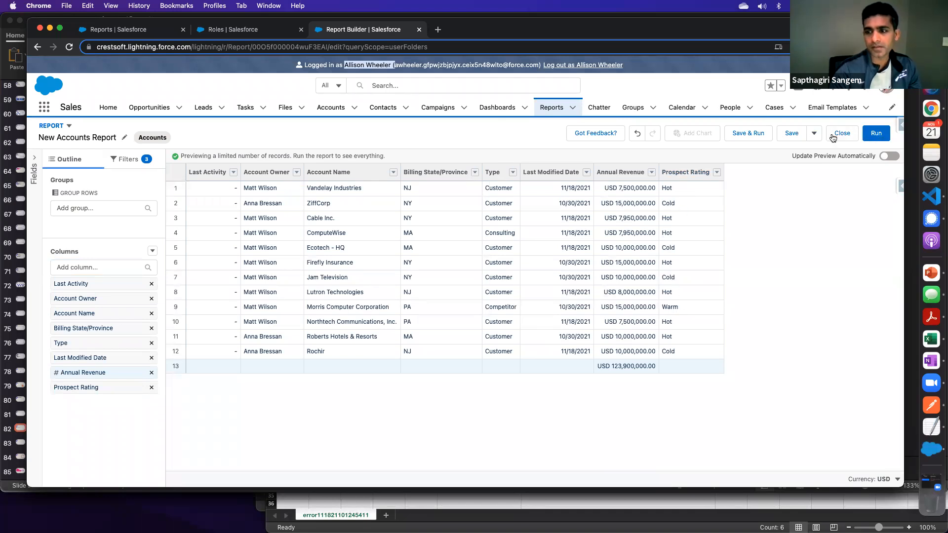
{"action": "left_click", "coordinate": [791, 134]}
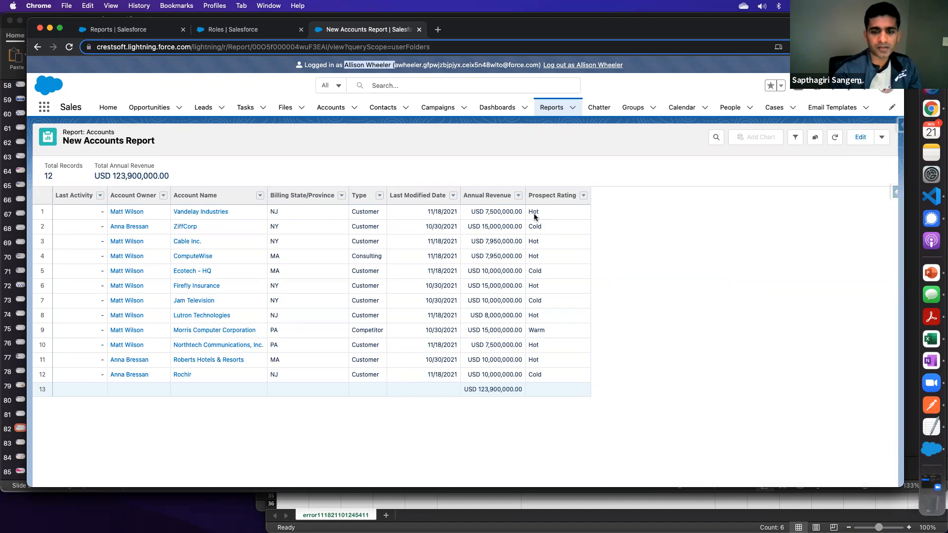
- Review the filters and filter logic applied to the run report, and hide them again
{"action": "left_click", "coordinate": [795, 137]}
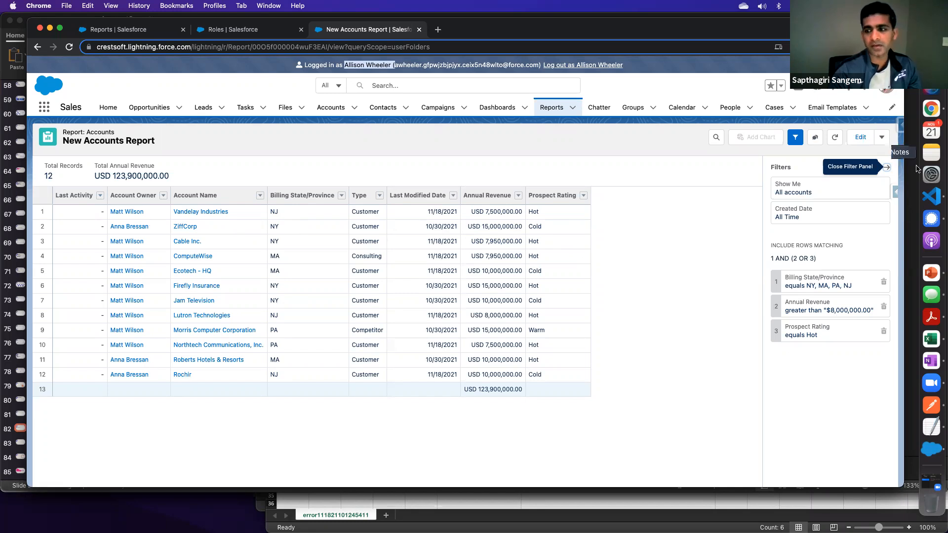
{"action": "left_click", "coordinate": [888, 167]}
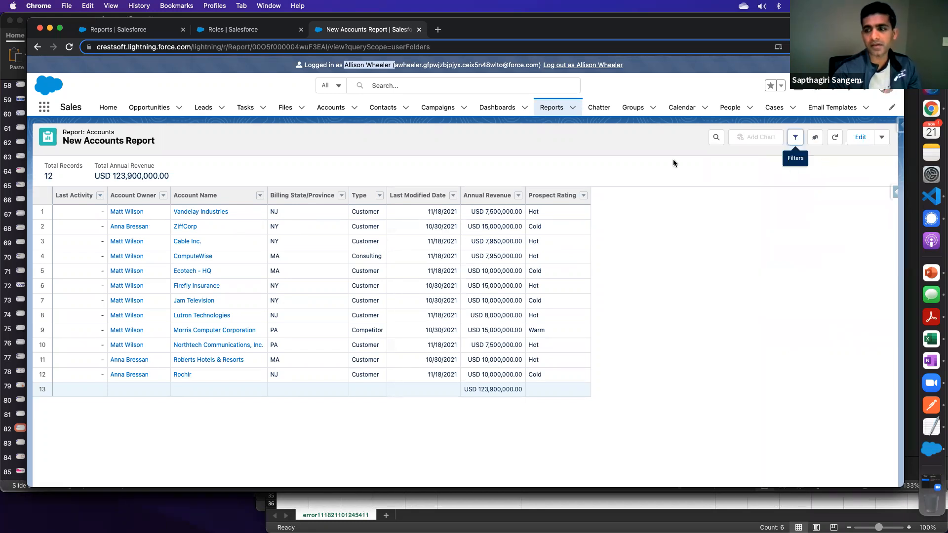
- Examine the Formatted Report and Details Only export options with their file formats, and close without exporting
{"action": "left_click", "coordinate": [886, 142]}
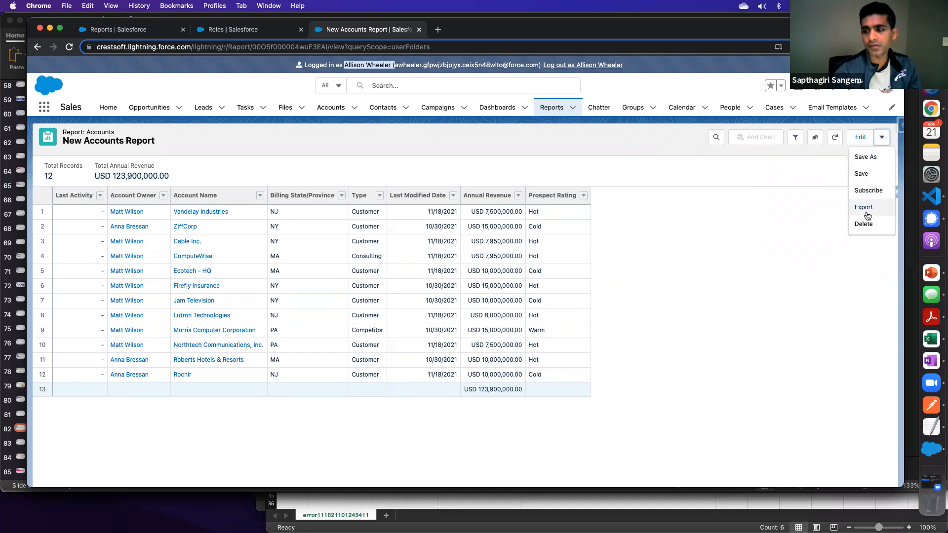
{"action": "left_click", "coordinate": [867, 208]}
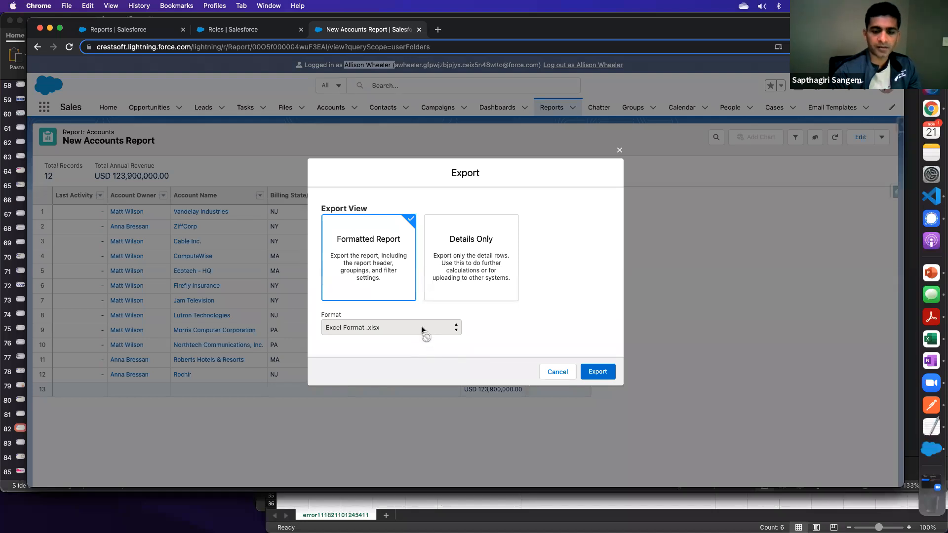
{"action": "left_click", "coordinate": [457, 265]}
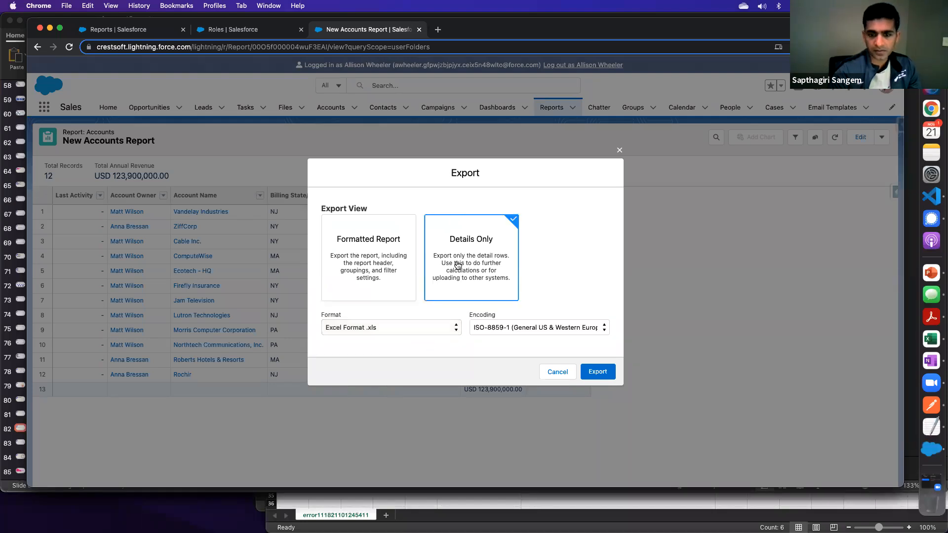
{"action": "left_click", "coordinate": [437, 328]}
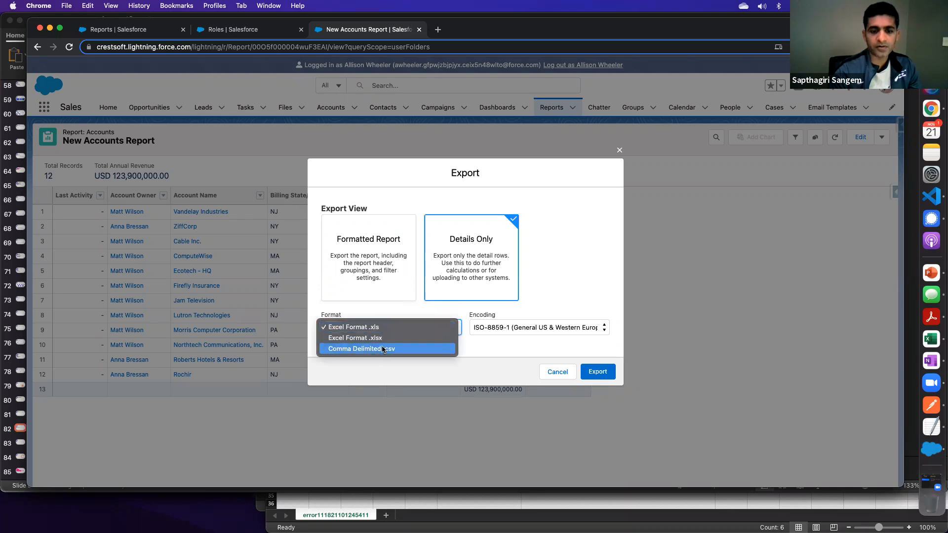
{"action": "left_click", "coordinate": [381, 265]}
{"action": "left_click", "coordinate": [379, 264]}
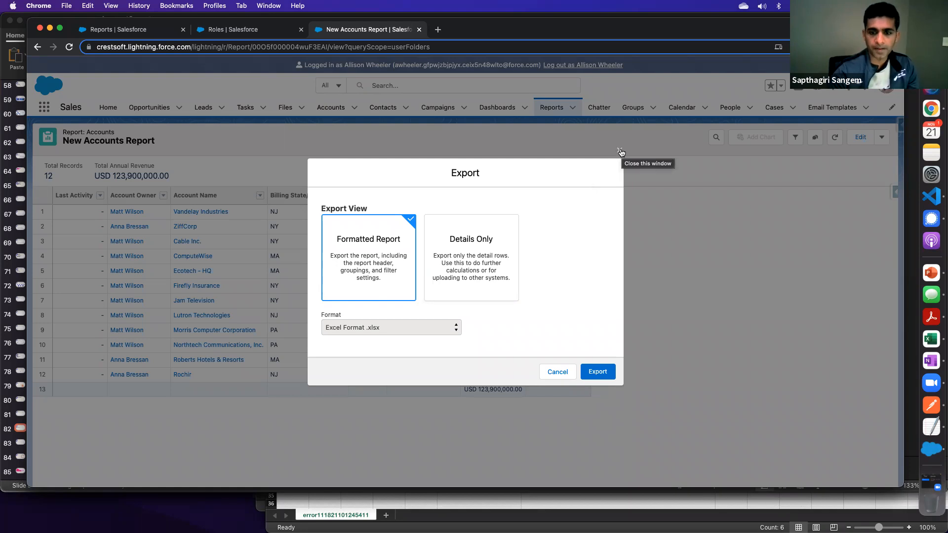
{"action": "left_click", "coordinate": [621, 152]}
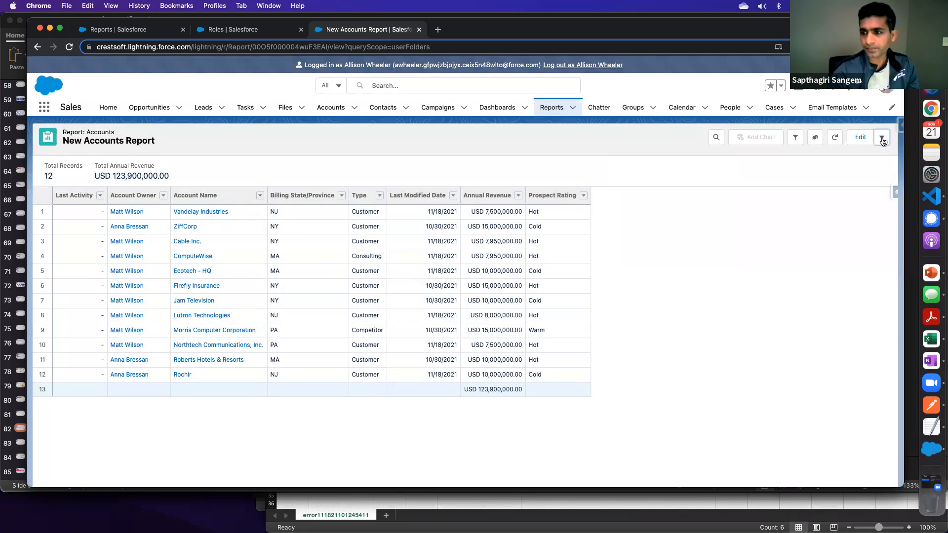
- Open the report's subscription settings and schedule weekly delivery on Monday through Friday, leaving out Sunday
{"action": "left_click", "coordinate": [882, 137]}
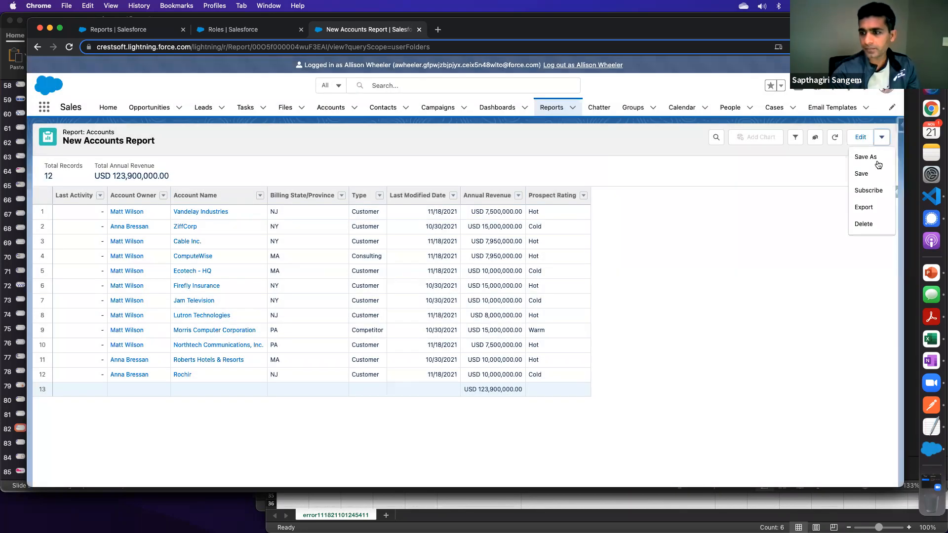
{"action": "left_click", "coordinate": [874, 195]}
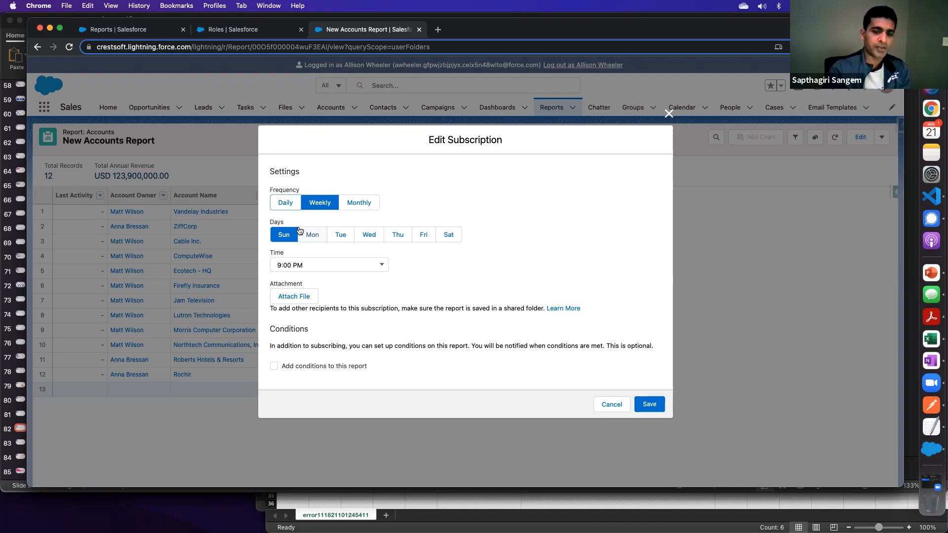
{"action": "left_click", "coordinate": [322, 237]}
{"action": "left_click", "coordinate": [342, 237]}
{"action": "left_click", "coordinate": [373, 238]}
{"action": "left_click", "coordinate": [288, 238]}
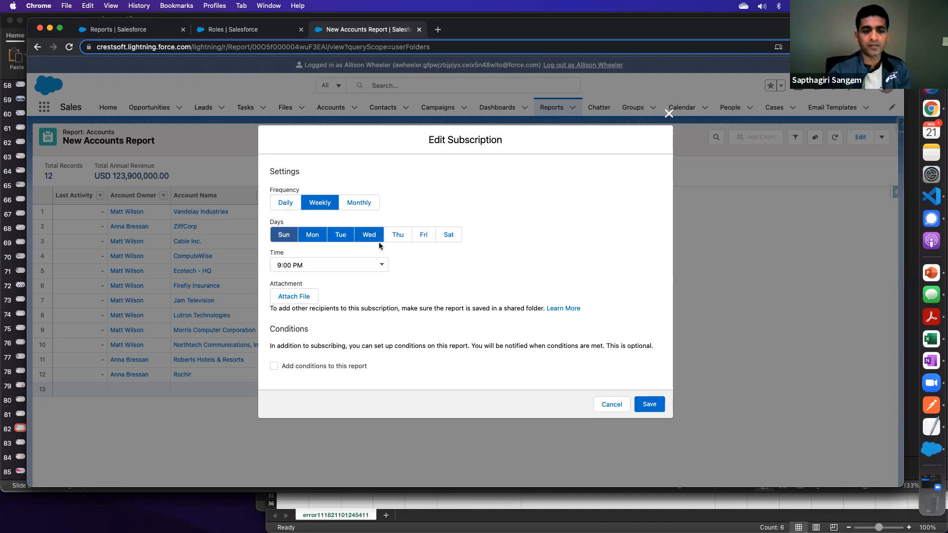
{"action": "left_click", "coordinate": [398, 237]}
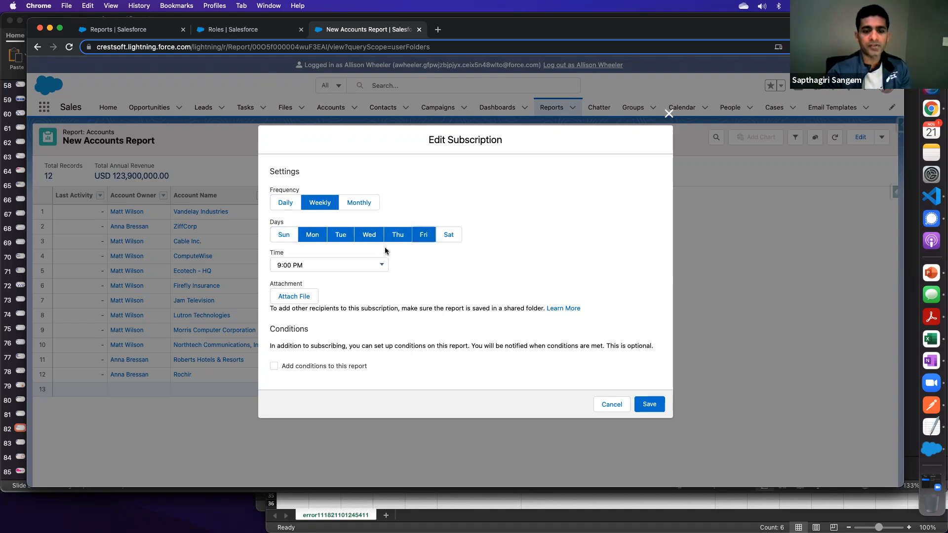
- Set the subscription time to 7:00 AM and attach the Formatted Report in Excel Format .xlsx
{"action": "left_click", "coordinate": [329, 265]}
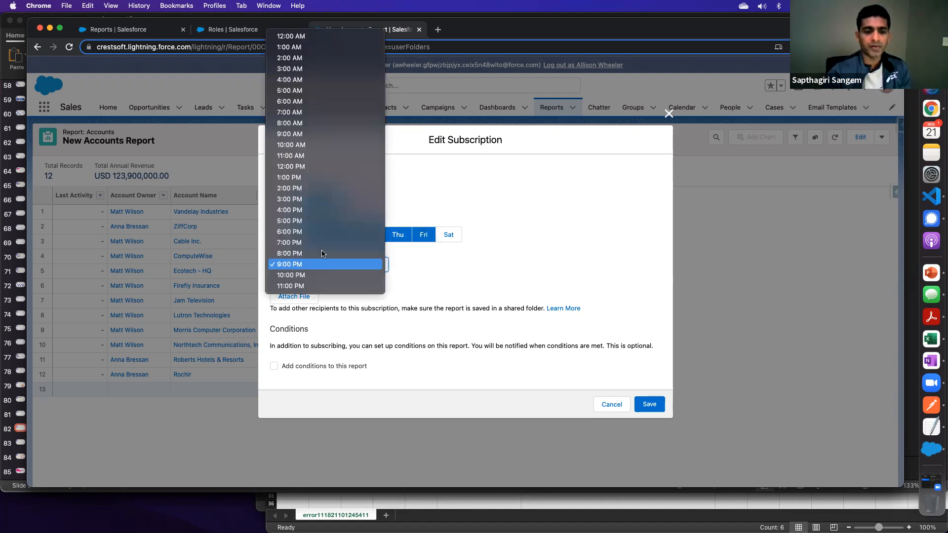
{"action": "left_click", "coordinate": [302, 112]}
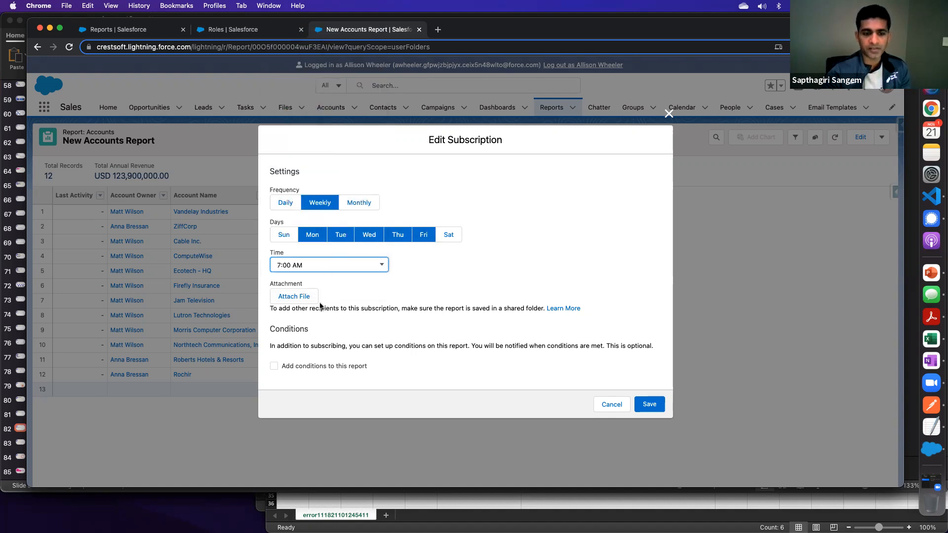
{"action": "left_click", "coordinate": [302, 297]}
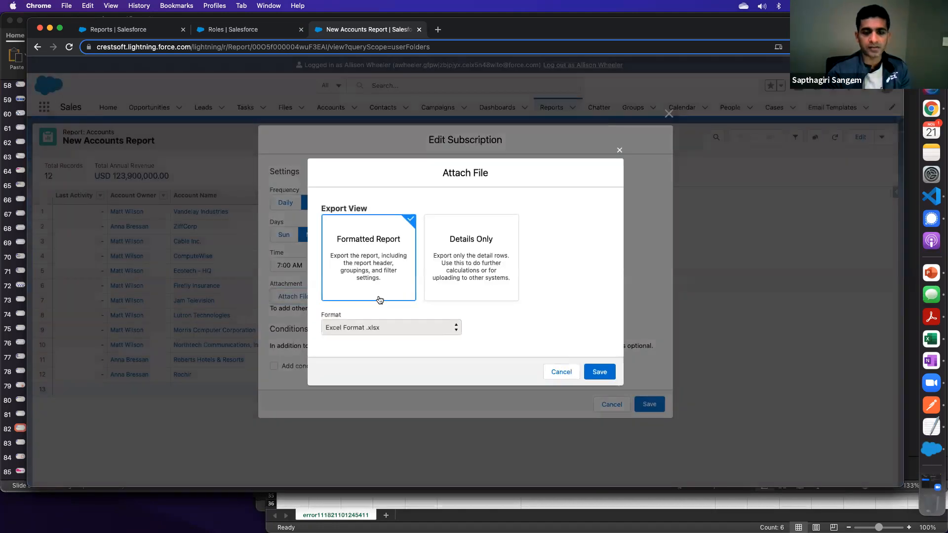
{"action": "left_click", "coordinate": [606, 374]}
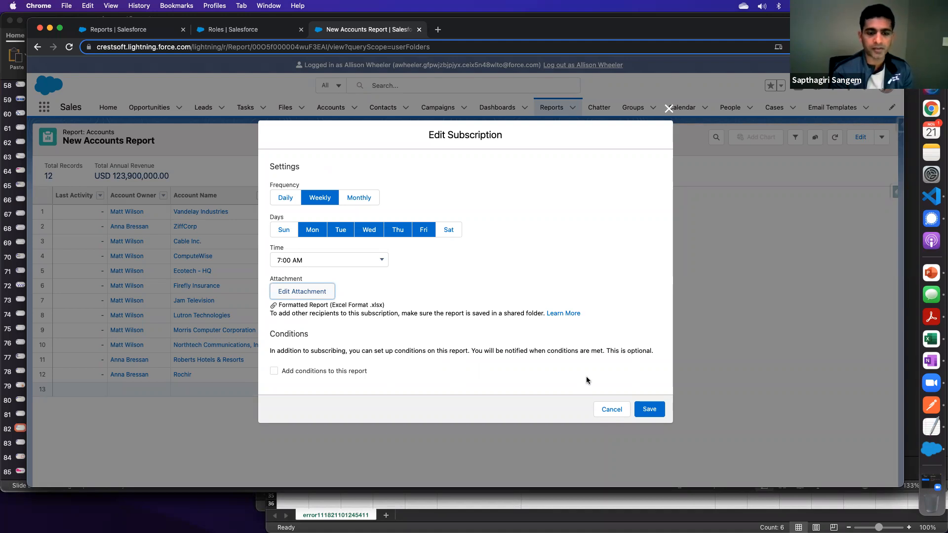
- Enable conditions on the subscription and choose Sum of Annual Revenue as the aggregate
{"action": "left_click", "coordinate": [276, 371]}
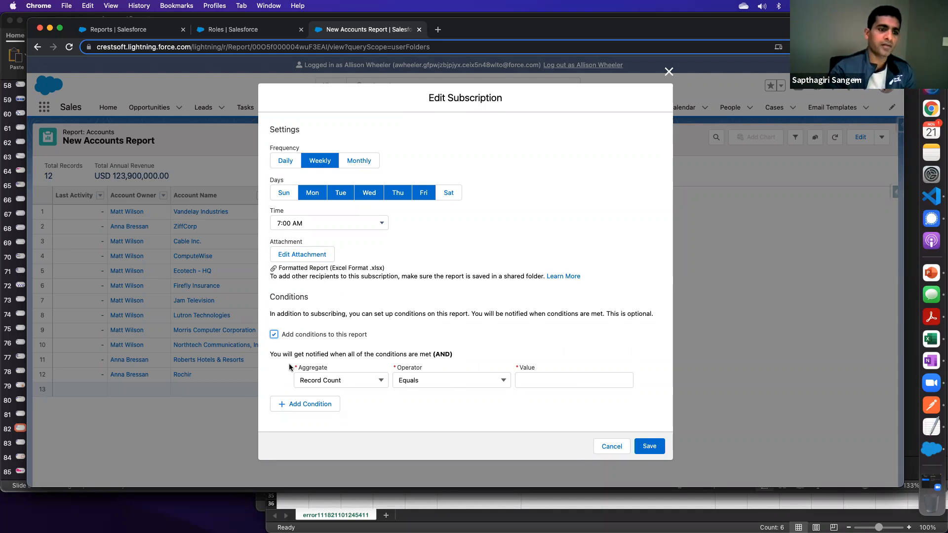
{"action": "left_click", "coordinate": [424, 381]}
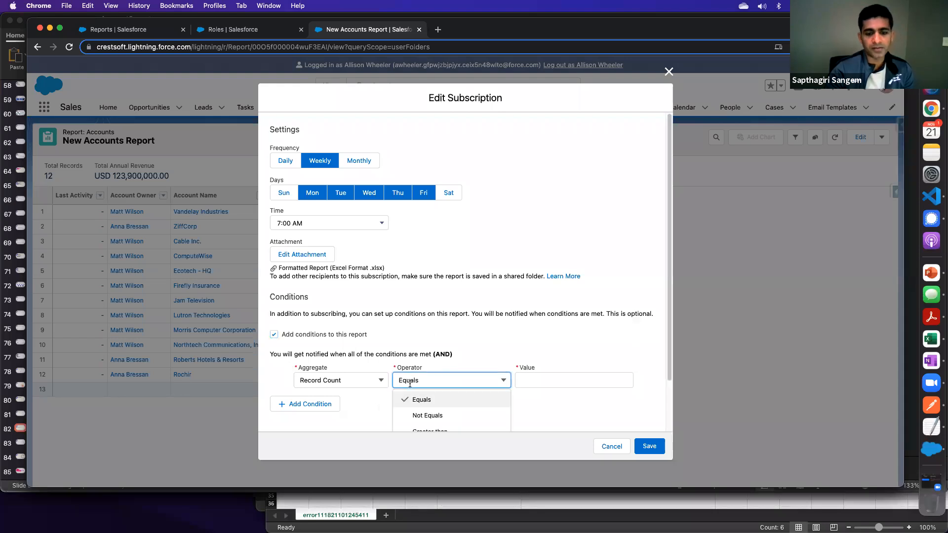
{"action": "left_click", "coordinate": [359, 381]}
{"action": "left_click", "coordinate": [359, 413]}
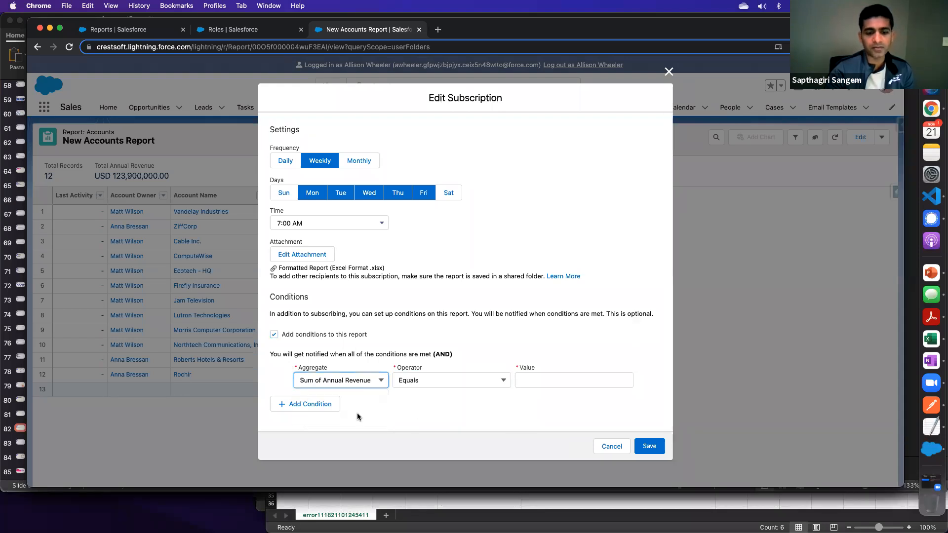
{"action": "left_click", "coordinate": [116, 176]}
- Set the condition to Less than 100000000, save the subscription and dismiss the notification
{"action": "left_click", "coordinate": [440, 387]}
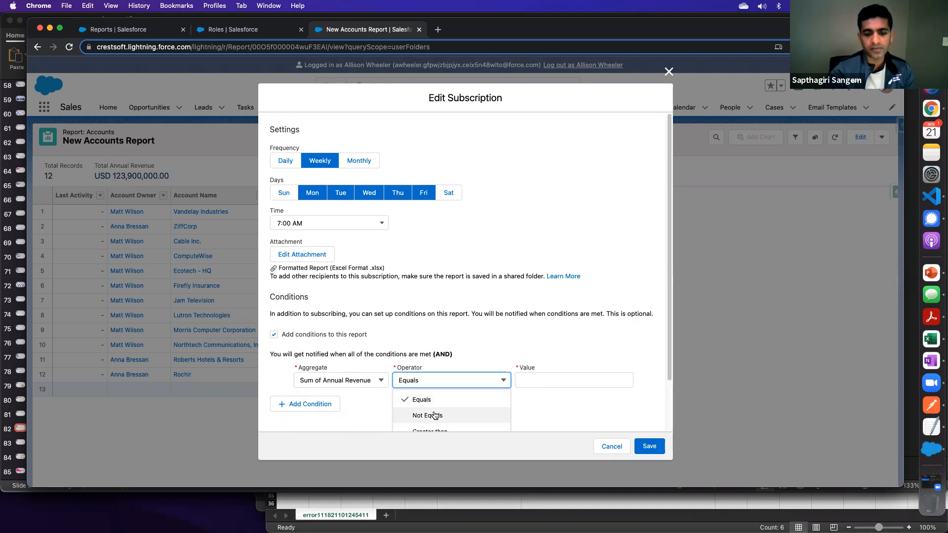
{"action": "left_click", "coordinate": [670, 368]}
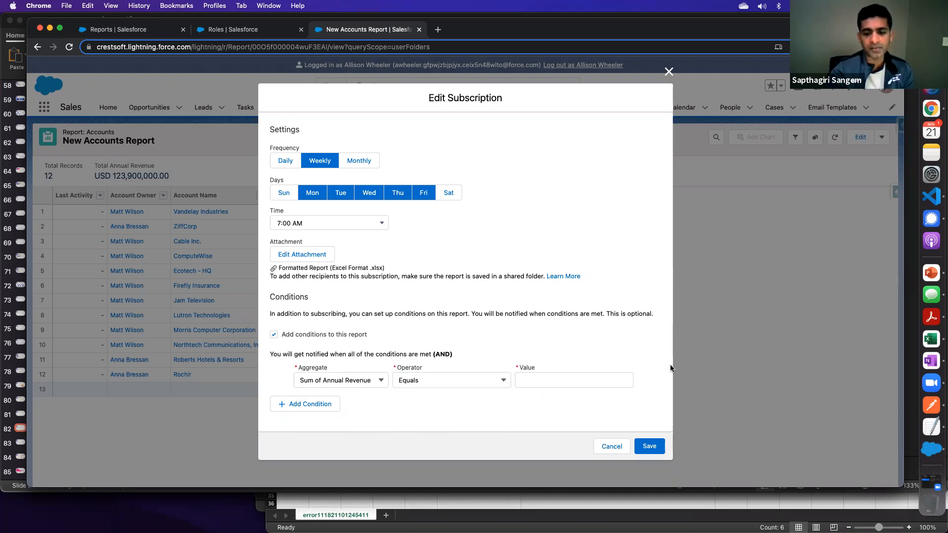
{"action": "left_click", "coordinate": [429, 381]}
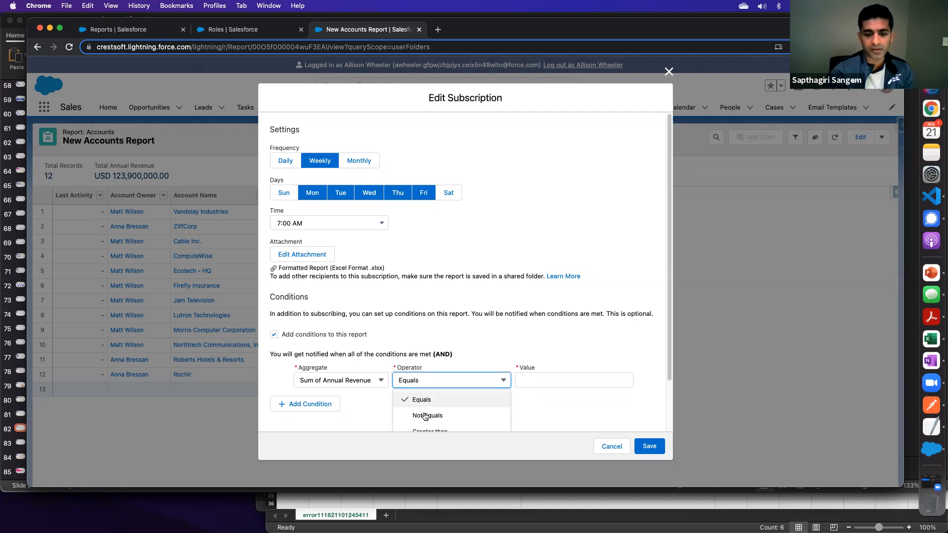
{"action": "scroll", "coordinate": [429, 415], "scroll_direction": "down", "scroll_amount": 2}
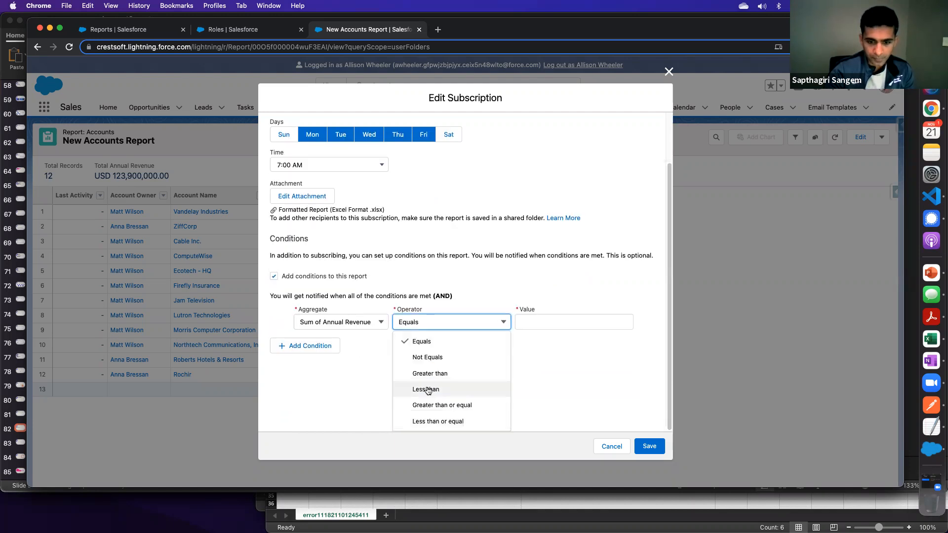
{"action": "left_click", "coordinate": [428, 390]}
{"action": "left_click", "coordinate": [526, 379]}
{"action": "type", "text": "100000000"}
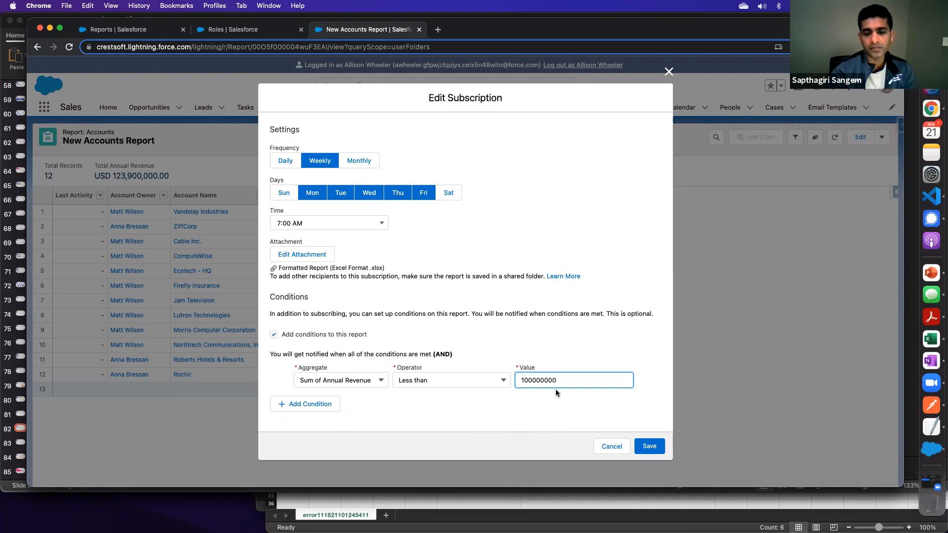
{"action": "left_click_drag", "start_coordinate": [563, 380], "coordinate": [518, 380]}
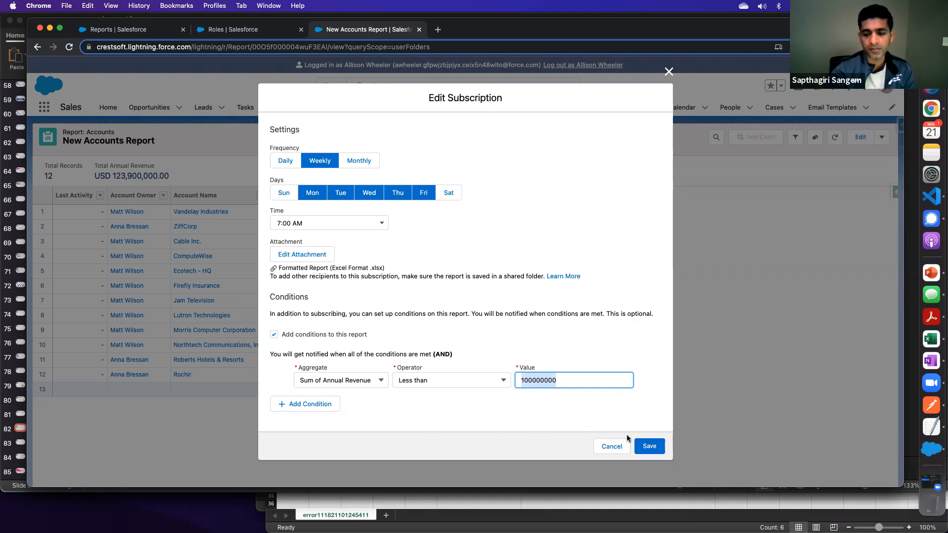
{"action": "left_click", "coordinate": [648, 446]}
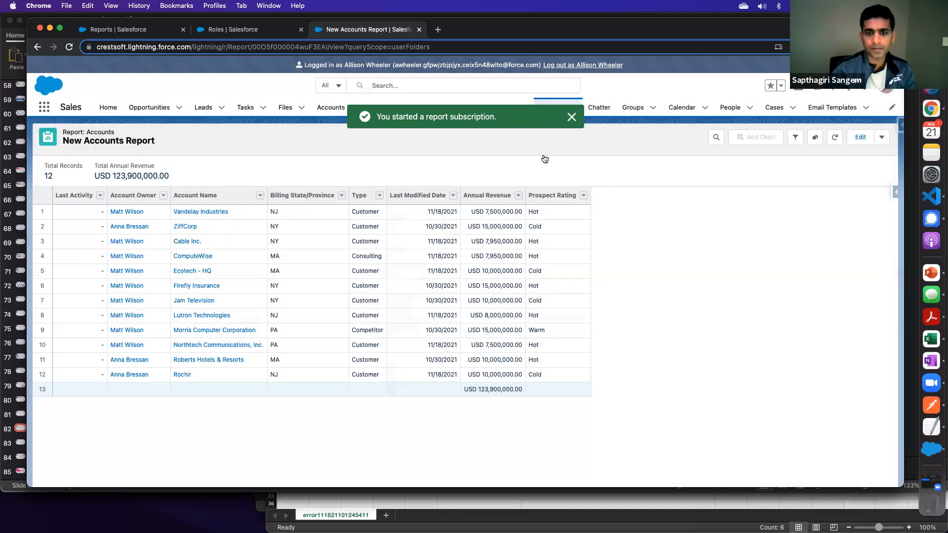
{"action": "left_click", "coordinate": [572, 119]}
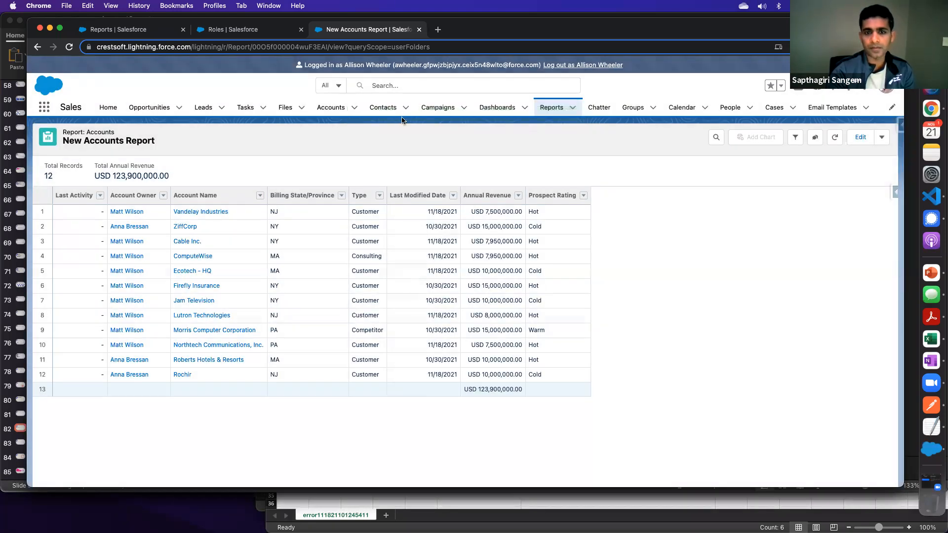
- Reopen the subscription, examine the note on adding other recipients through a shared folder, and save it again
{"action": "left_click", "coordinate": [882, 138]}
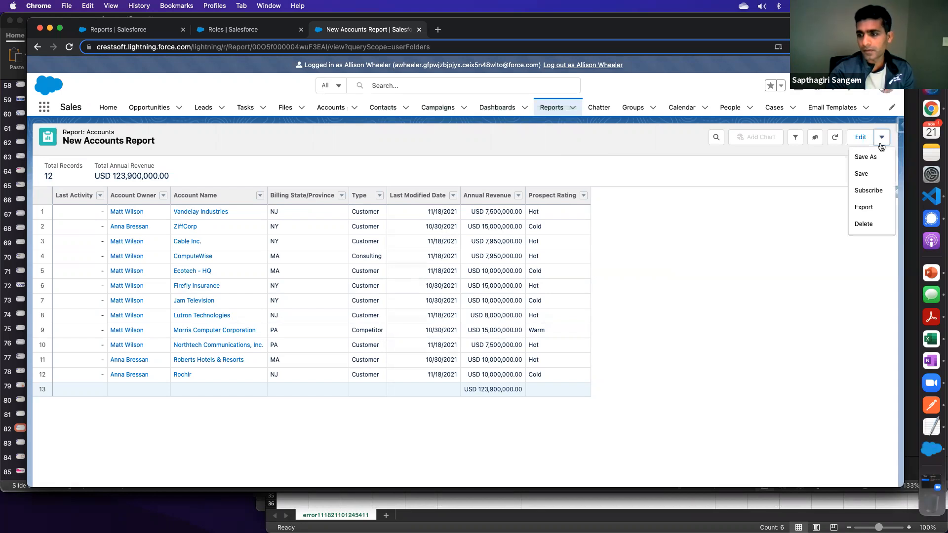
{"action": "left_click", "coordinate": [863, 191]}
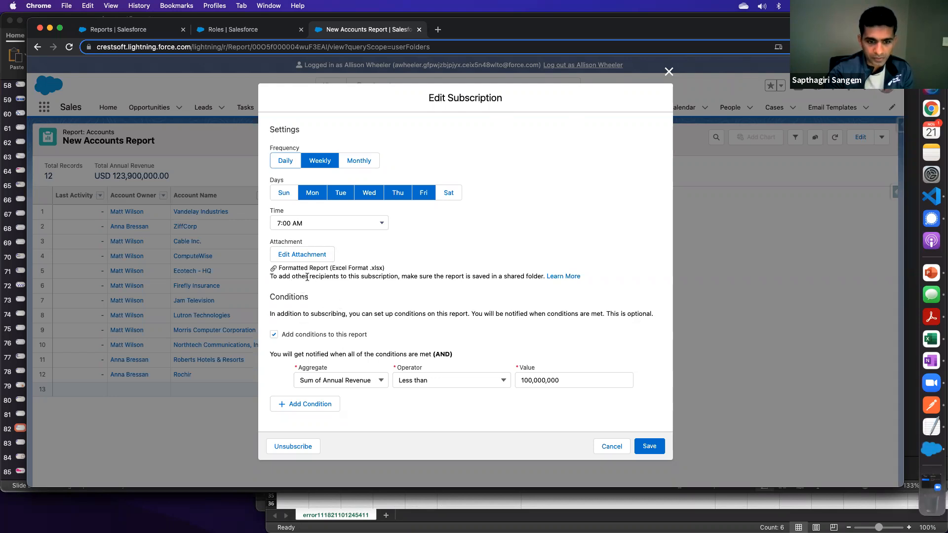
{"action": "left_click_drag", "start_coordinate": [419, 278], "coordinate": [543, 280]}
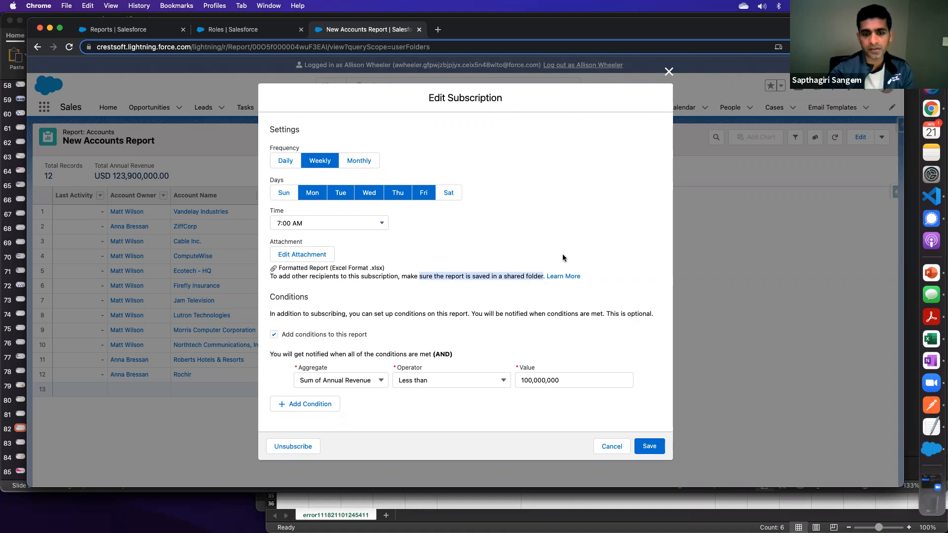
{"action": "left_click", "coordinate": [379, 302]}
{"action": "left_click", "coordinate": [654, 450]}
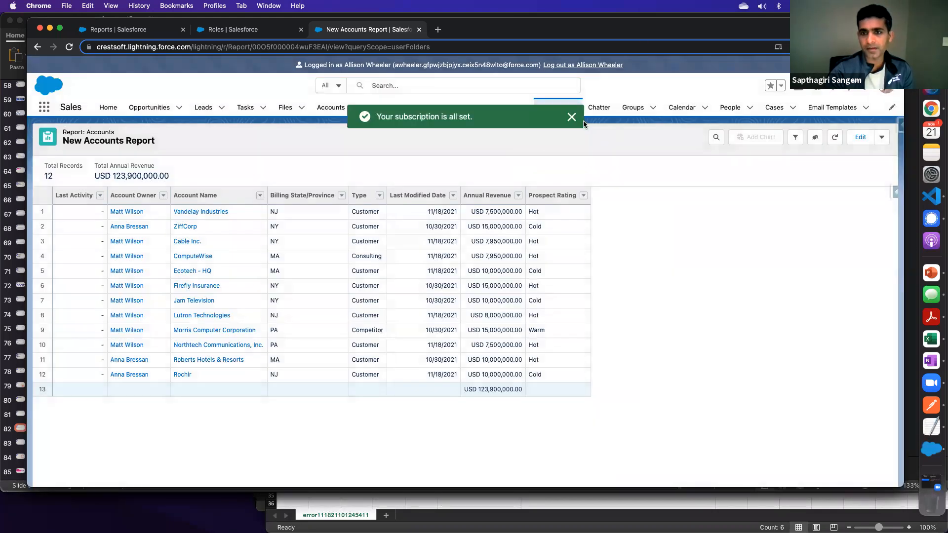
{"action": "left_click", "coordinate": [571, 117]}
- Save the New Accounts Report and open it for editing in the report builder
{"action": "left_click", "coordinate": [881, 138]}
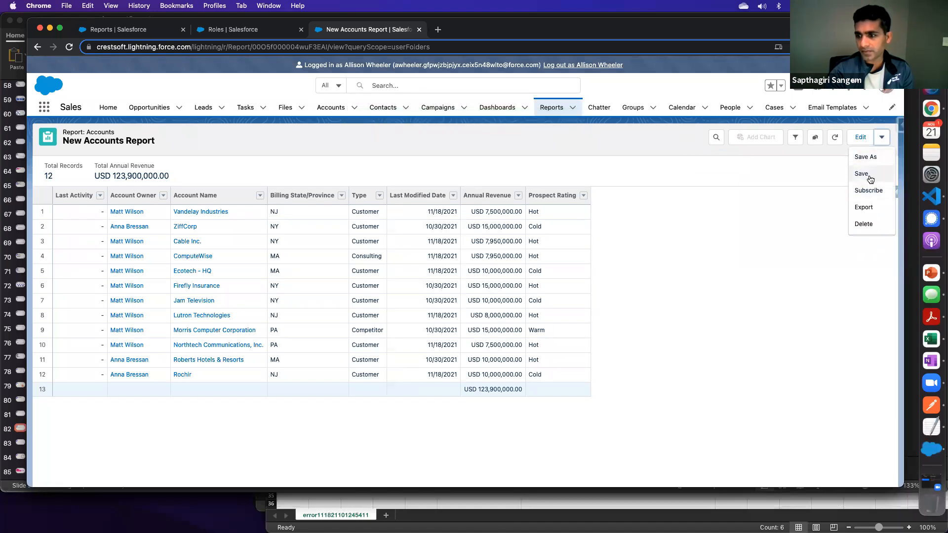
{"action": "left_click", "coordinate": [870, 179]}
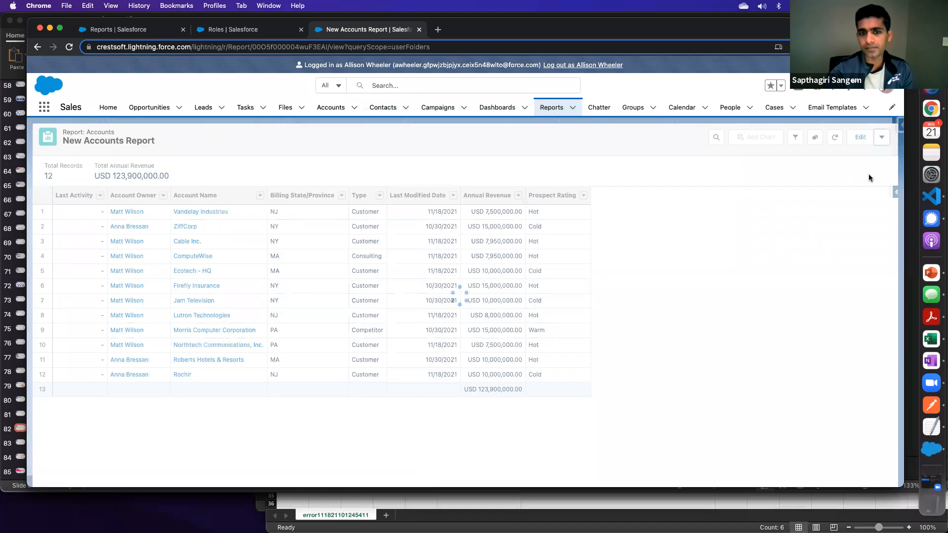
{"action": "left_click", "coordinate": [859, 138]}
{"action": "left_click", "coordinate": [571, 117]}
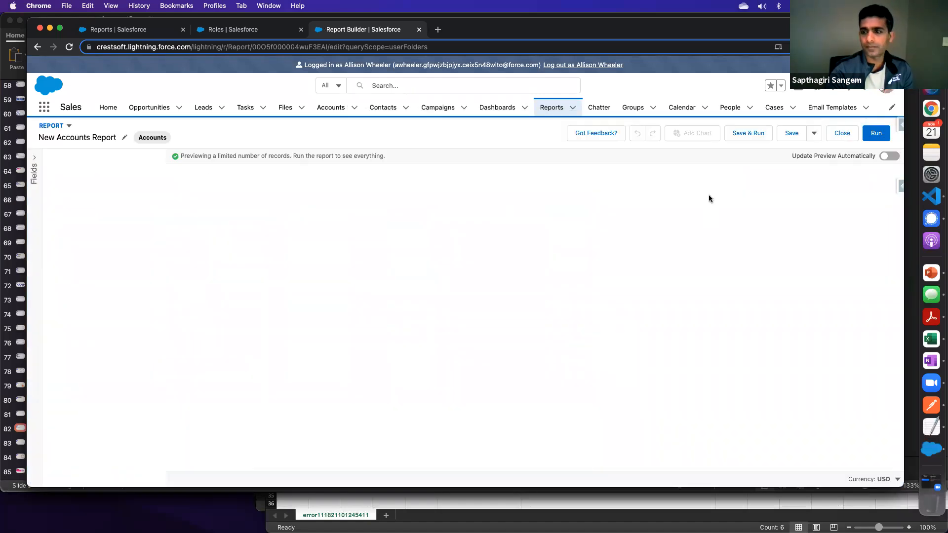
- Check which folder the report is stored in from its save details, and close without saving
{"action": "left_click", "coordinate": [814, 133]}
{"action": "left_click", "coordinate": [826, 170]}
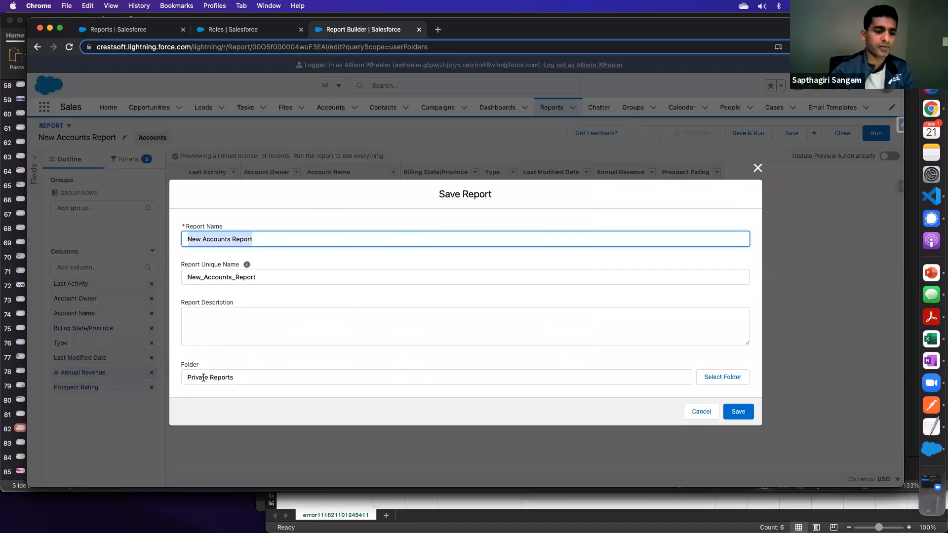
{"action": "left_click", "coordinate": [223, 378]}
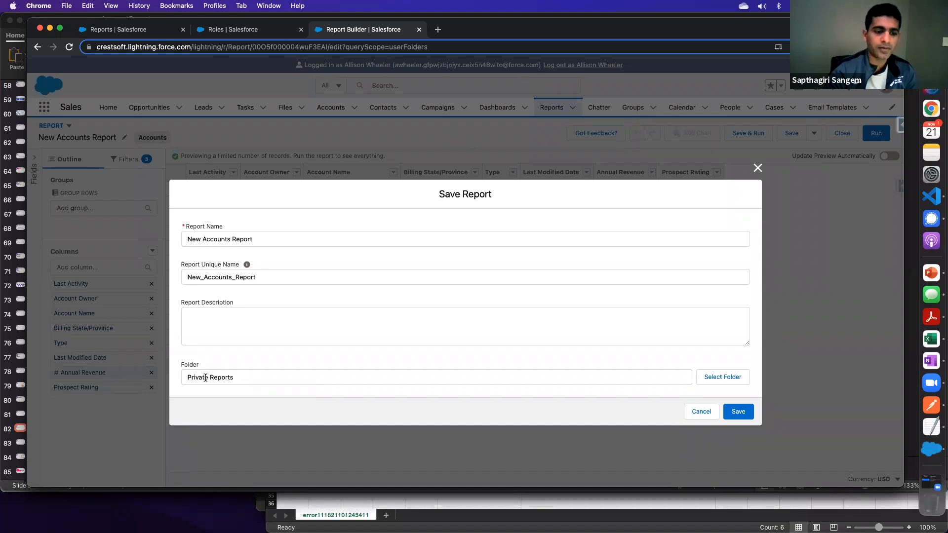
{"action": "left_click", "coordinate": [757, 170]}
- Log out of the impersonated user's session
{"action": "left_click", "coordinate": [571, 68]}
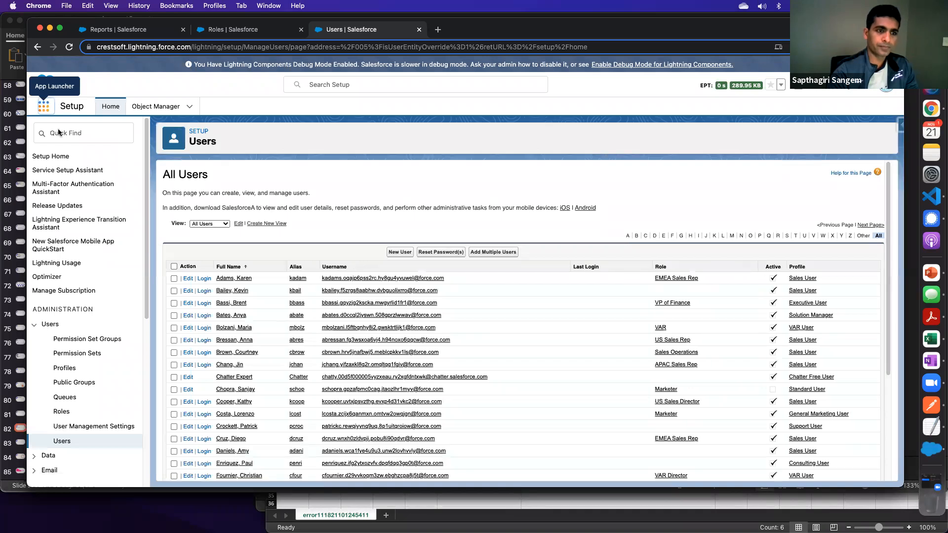
{"action": "left_click", "coordinate": [46, 108]}
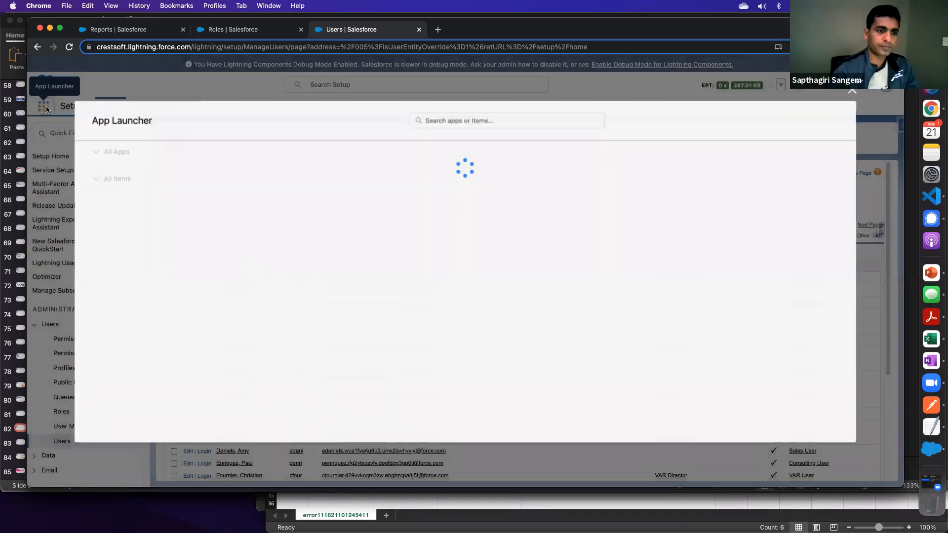
{"action": "left_click", "coordinate": [437, 118]}
{"action": "type", "text": "report"}
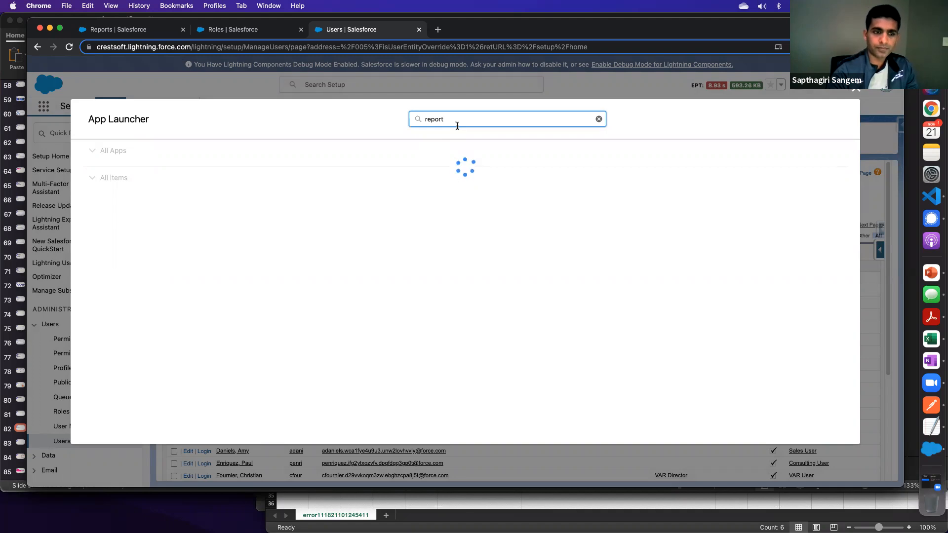
{"action": "type", "text": "s"}
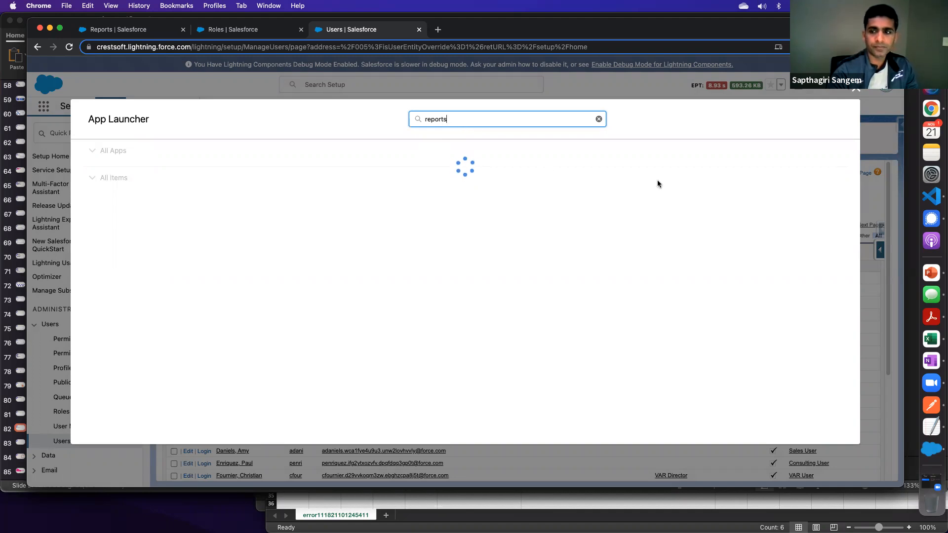
{"action": "left_click", "coordinate": [859, 90]}
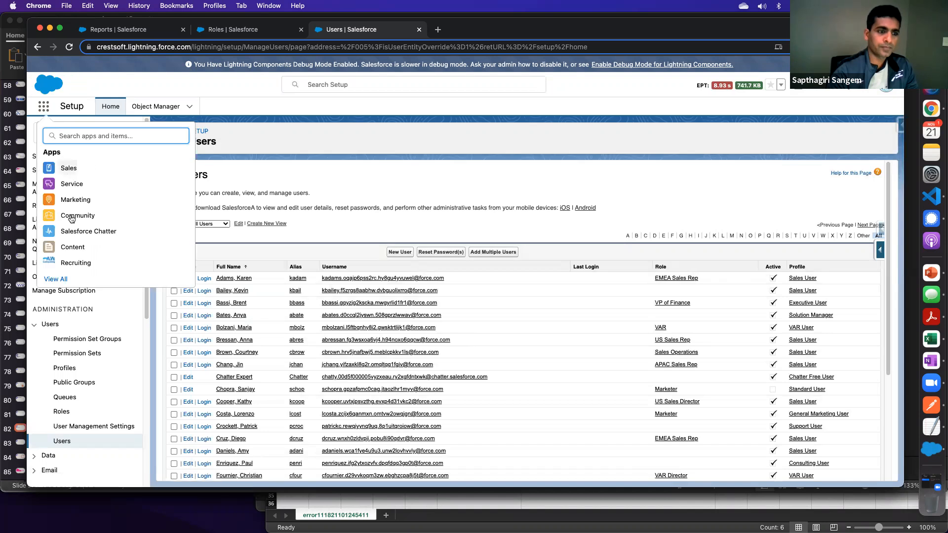
- Switch from Setup to the Sales app and open its Reports page
{"action": "left_click", "coordinate": [72, 169]}
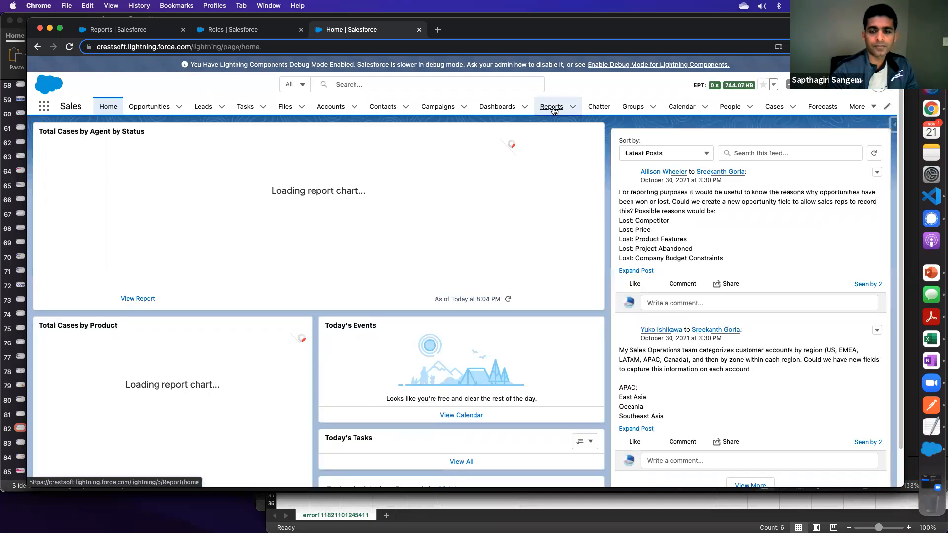
{"action": "left_click", "coordinate": [553, 108]}
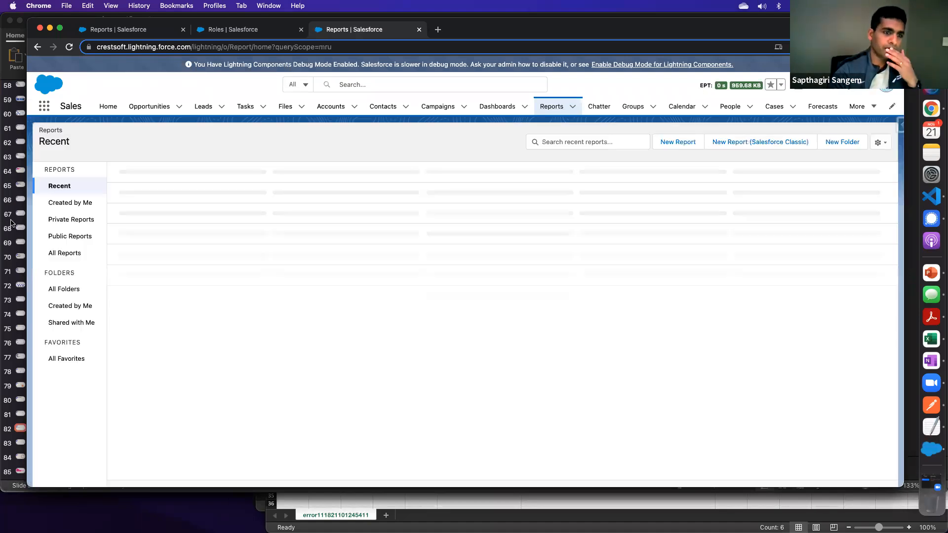
- Search all reports for "accounts" and view the Accounts by Industry report before returning to the results
{"action": "left_click", "coordinate": [64, 253]}
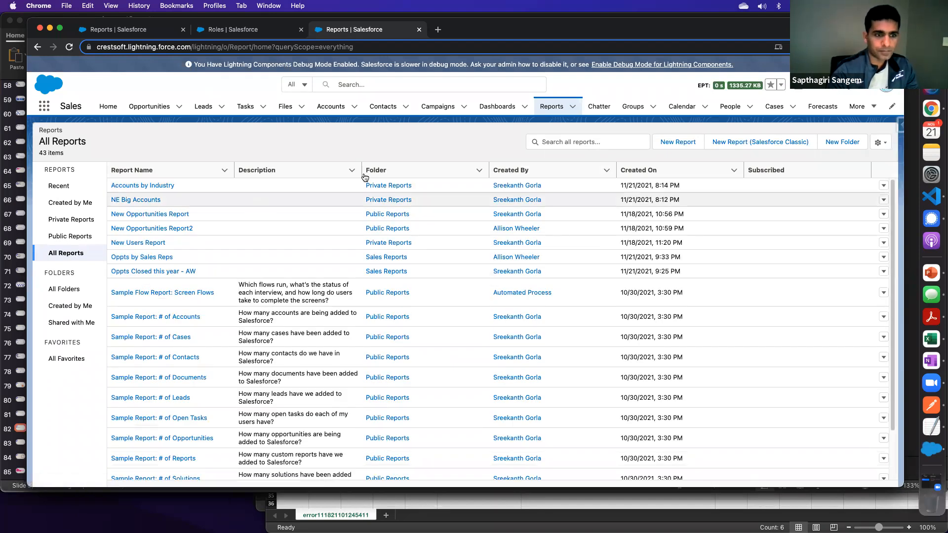
{"action": "left_click", "coordinate": [569, 143]}
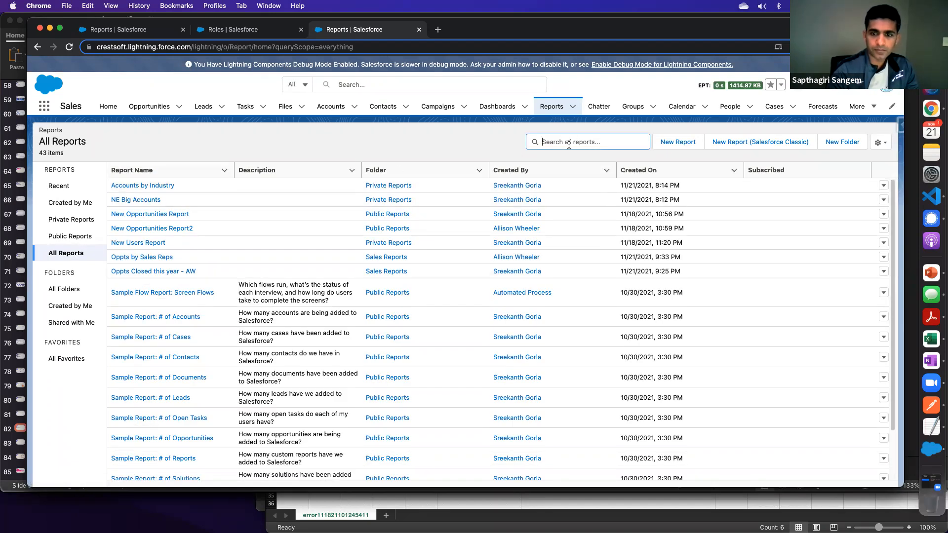
{"action": "type", "text": "accounts"}
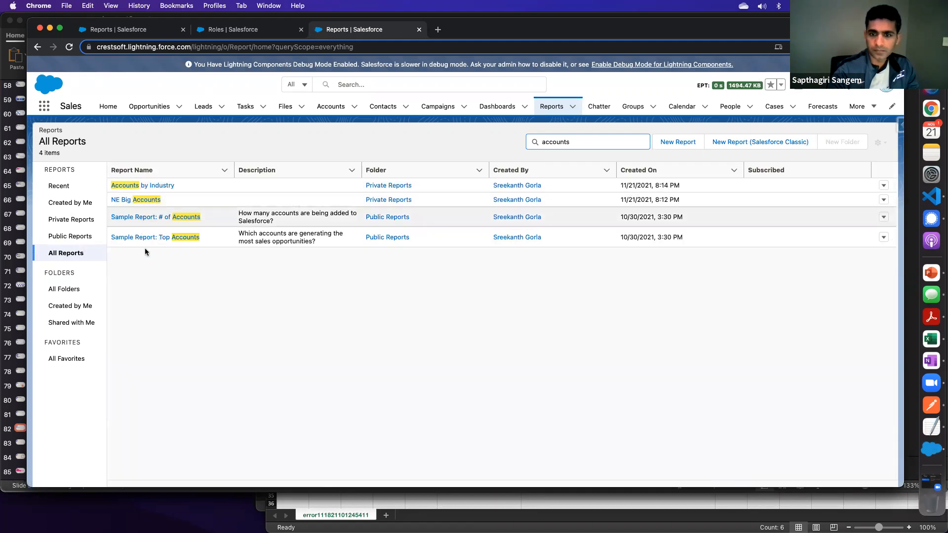
{"action": "left_click", "coordinate": [158, 218]}
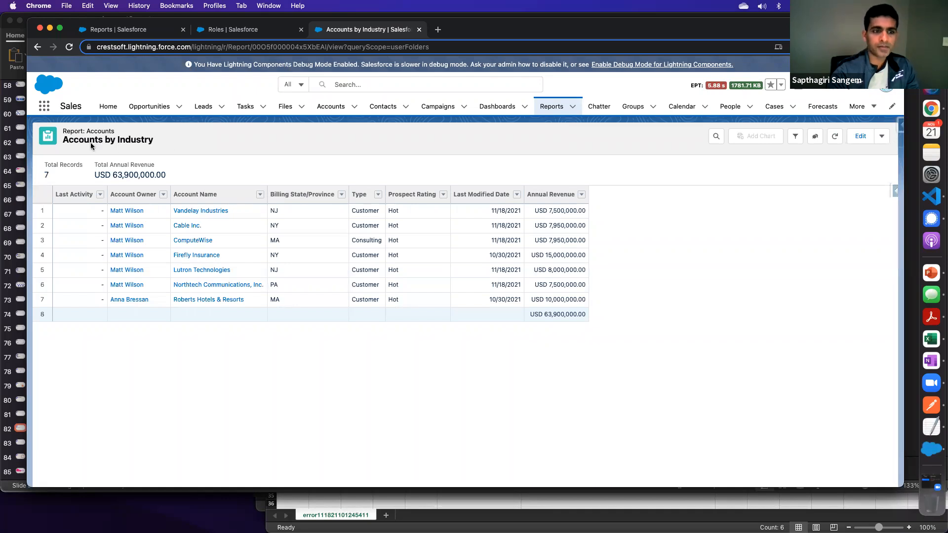
{"action": "left_click", "coordinate": [37, 48]}
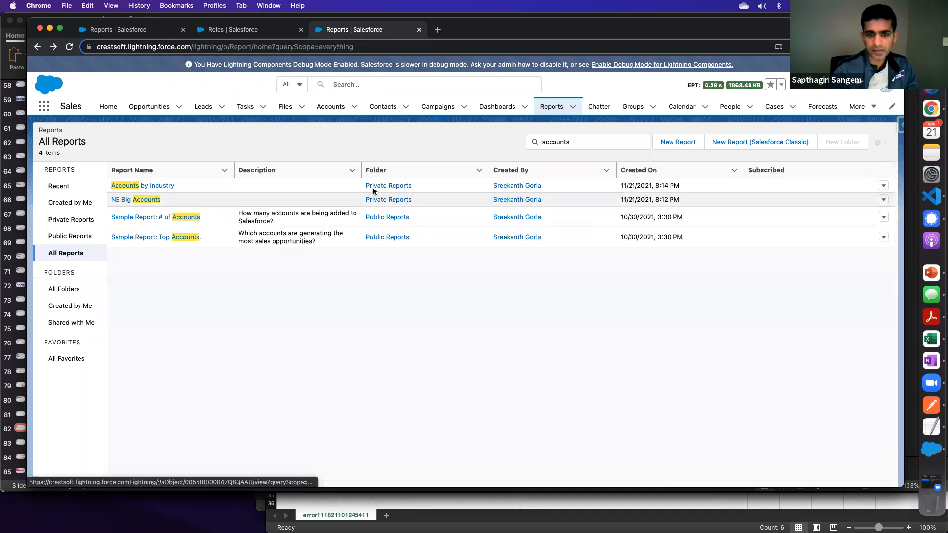
- Examine the recipient and Run Report As options in the Accounts by Industry subscription settings, and close them without saving
{"action": "left_click", "coordinate": [883, 186]}
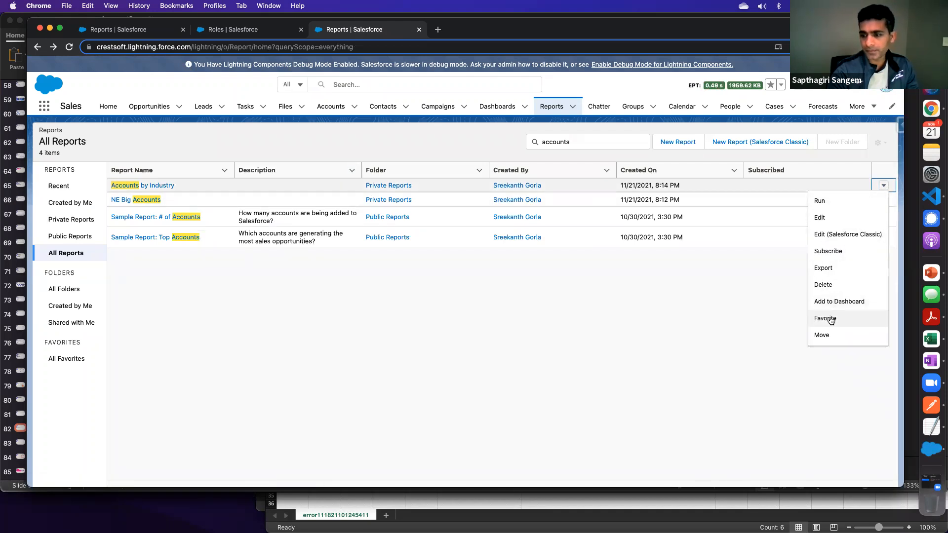
{"action": "left_click", "coordinate": [827, 252]}
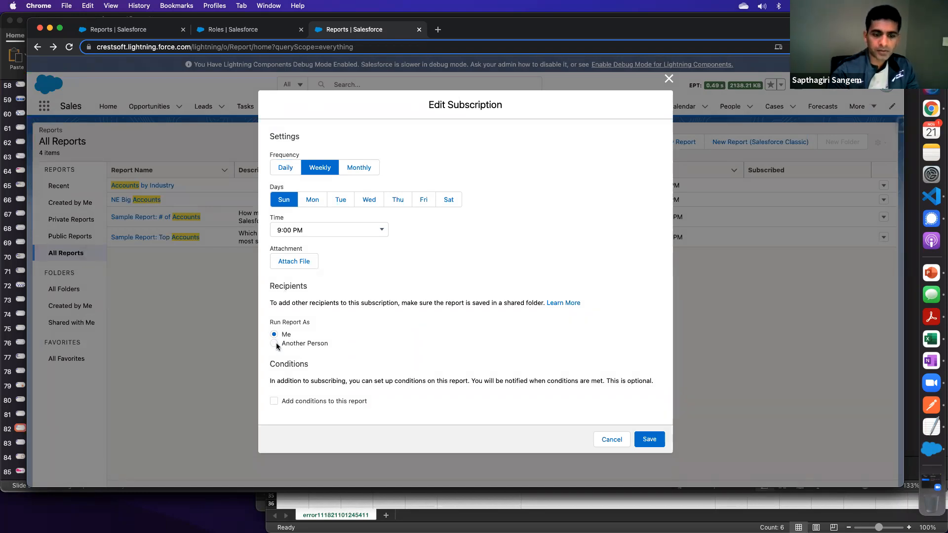
{"action": "left_click", "coordinate": [275, 344]}
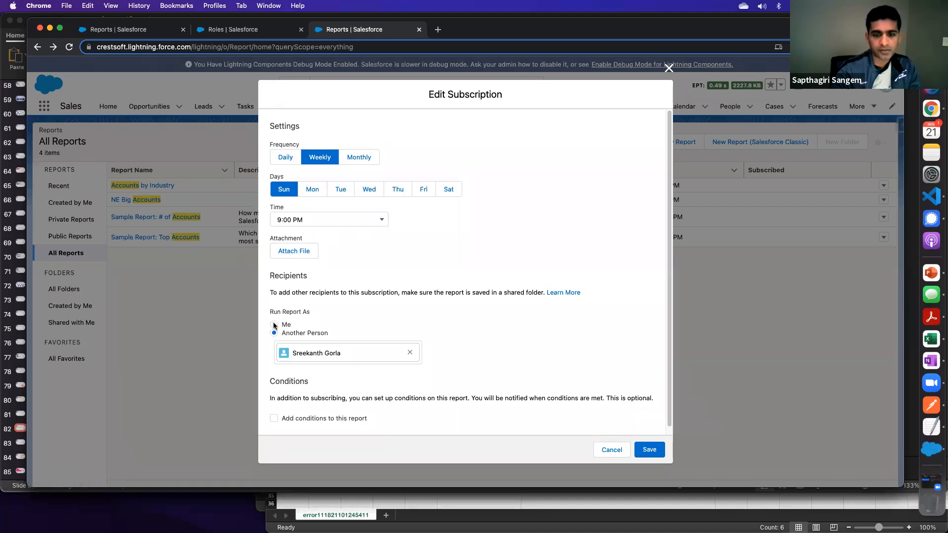
{"action": "left_click", "coordinate": [274, 325]}
{"action": "left_click_drag", "start_coordinate": [276, 302], "coordinate": [541, 301]}
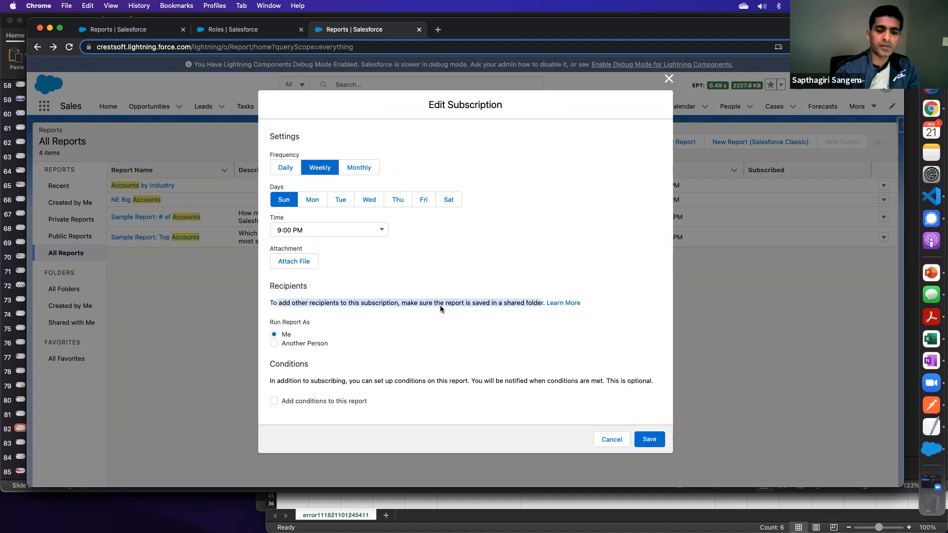
{"action": "left_click", "coordinate": [664, 84]}
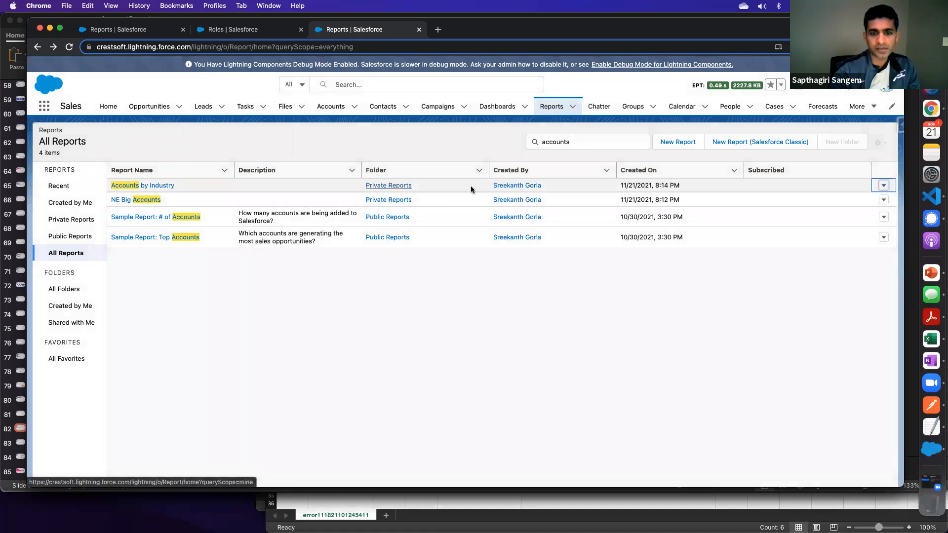
- Edit the Accounts by Industry report and change its folder to Sales Reports in the report properties
{"action": "left_click", "coordinate": [884, 186]}
{"action": "left_click", "coordinate": [835, 218]}
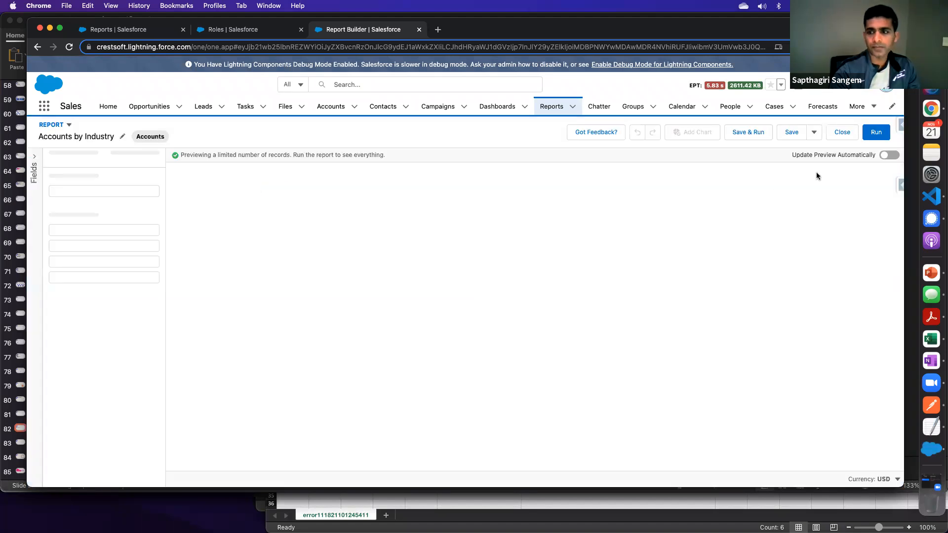
{"action": "left_click", "coordinate": [813, 133]}
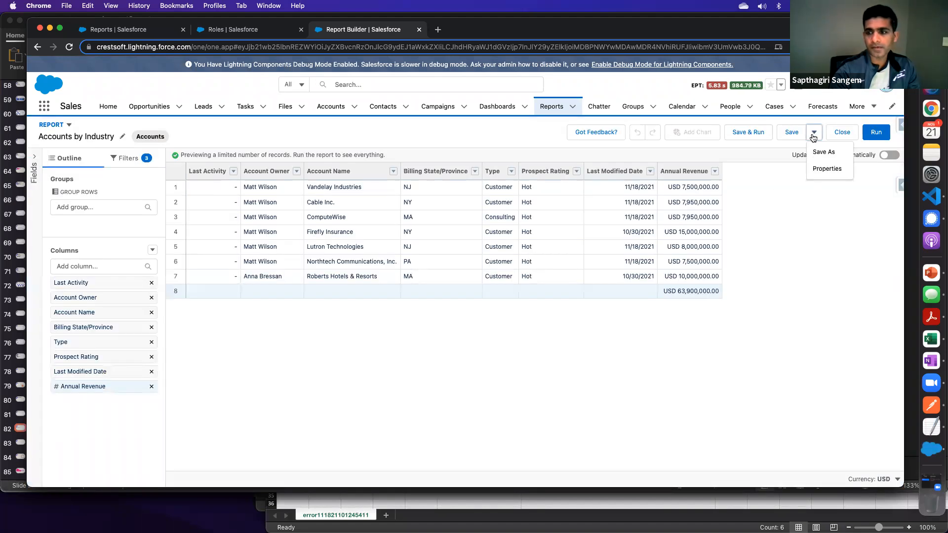
{"action": "left_click", "coordinate": [816, 169]}
{"action": "left_click", "coordinate": [221, 378]}
{"action": "left_click_drag", "start_coordinate": [239, 377], "coordinate": [220, 379]}
{"action": "left_click", "coordinate": [722, 377]}
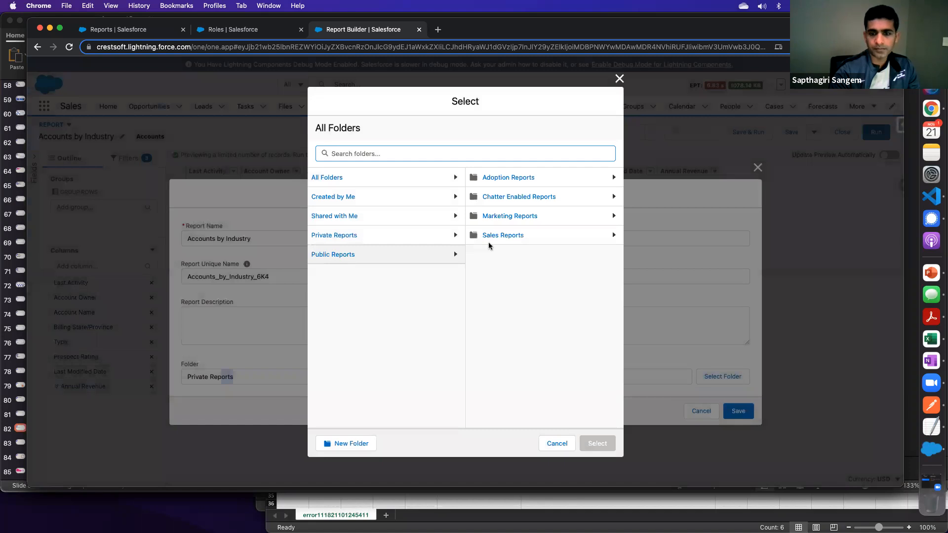
{"action": "left_click", "coordinate": [504, 236]}
{"action": "left_click", "coordinate": [587, 443]}
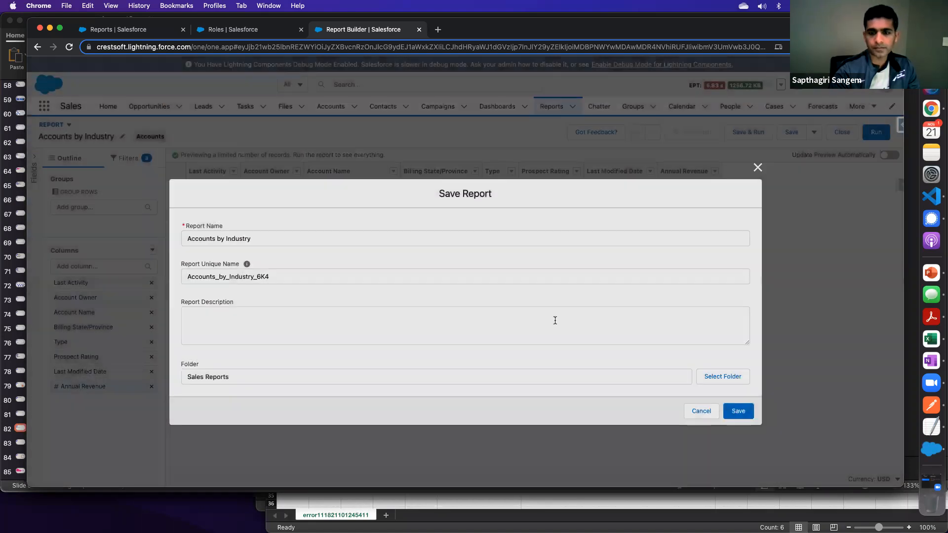
{"action": "left_click", "coordinate": [738, 411]}
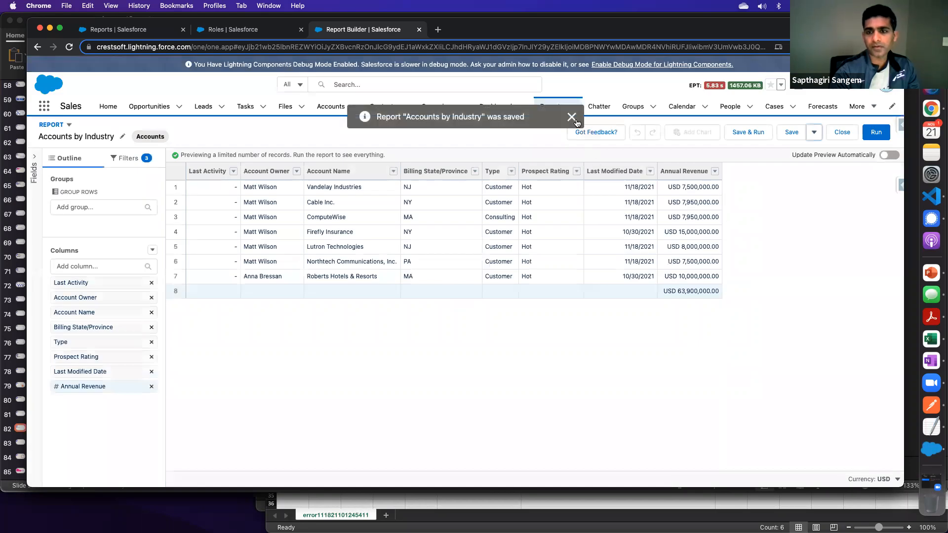
{"action": "left_click", "coordinate": [574, 119]}
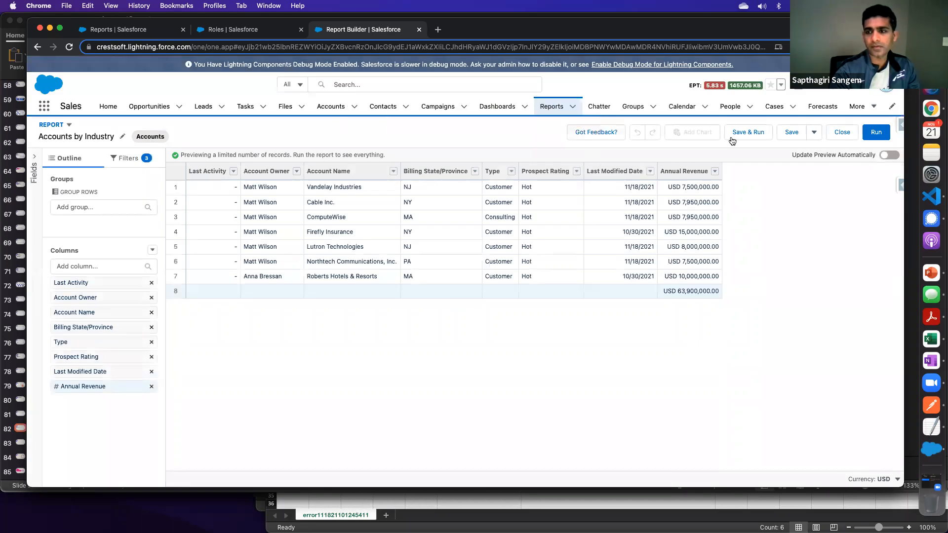
- Save the Accounts by Industry report, checking its folder in the properties before leaving the report builder
{"action": "left_click", "coordinate": [789, 132]}
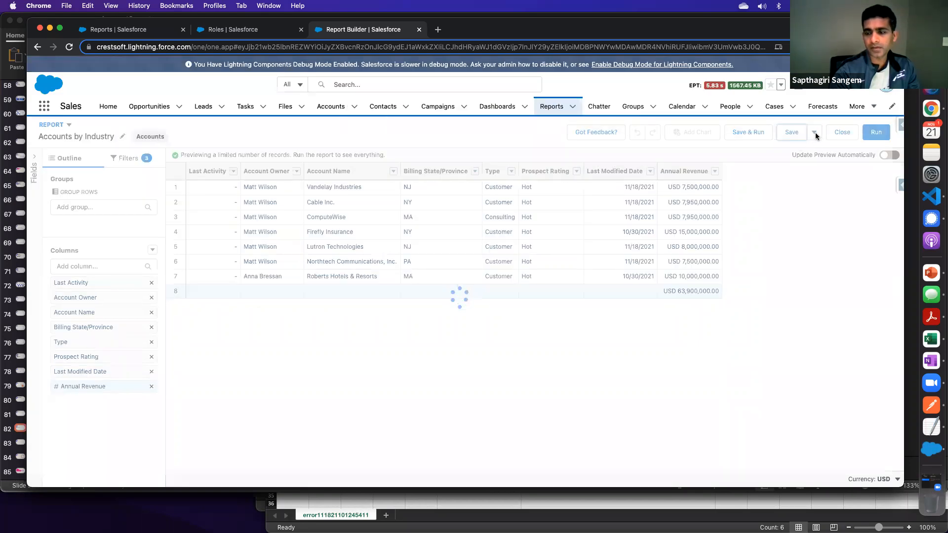
{"action": "left_click", "coordinate": [814, 132]}
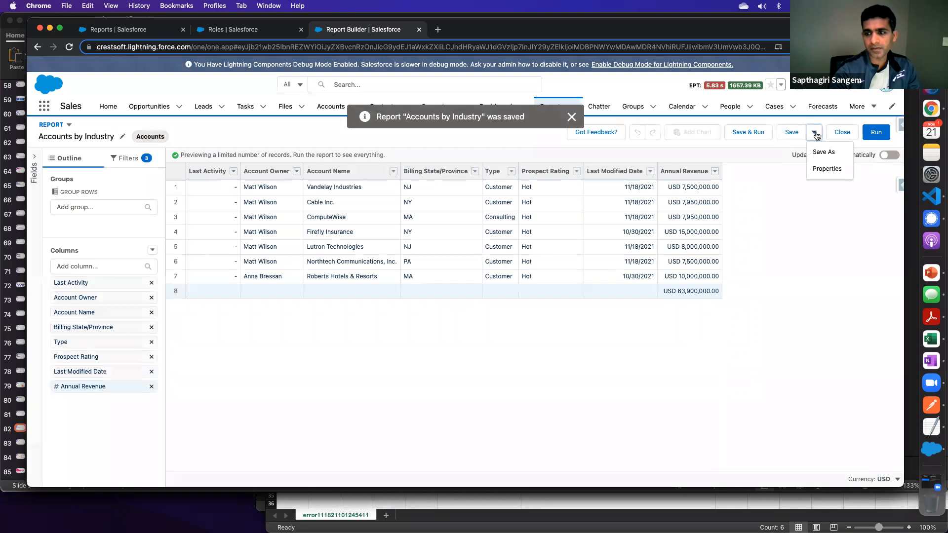
{"action": "left_click", "coordinate": [826, 169]}
{"action": "left_click", "coordinate": [706, 410]}
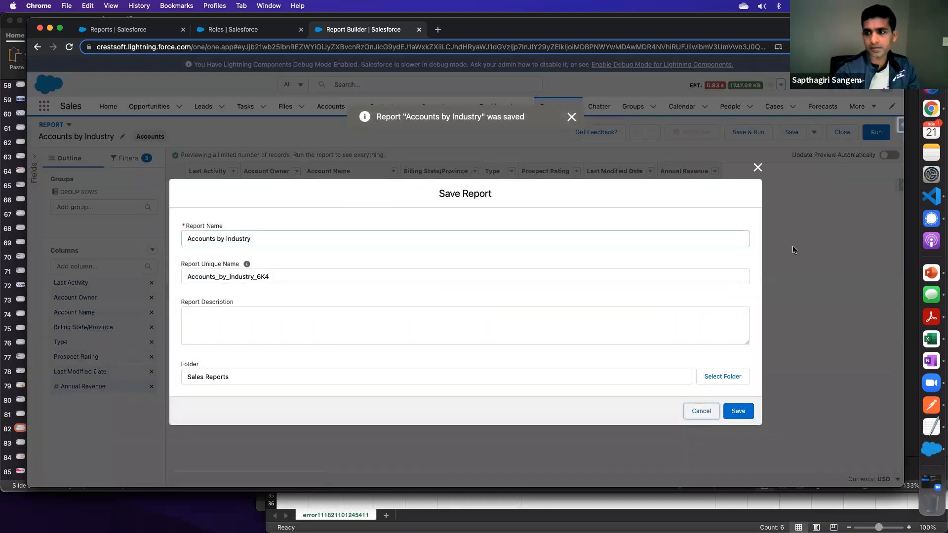
{"action": "left_click", "coordinate": [815, 132]}
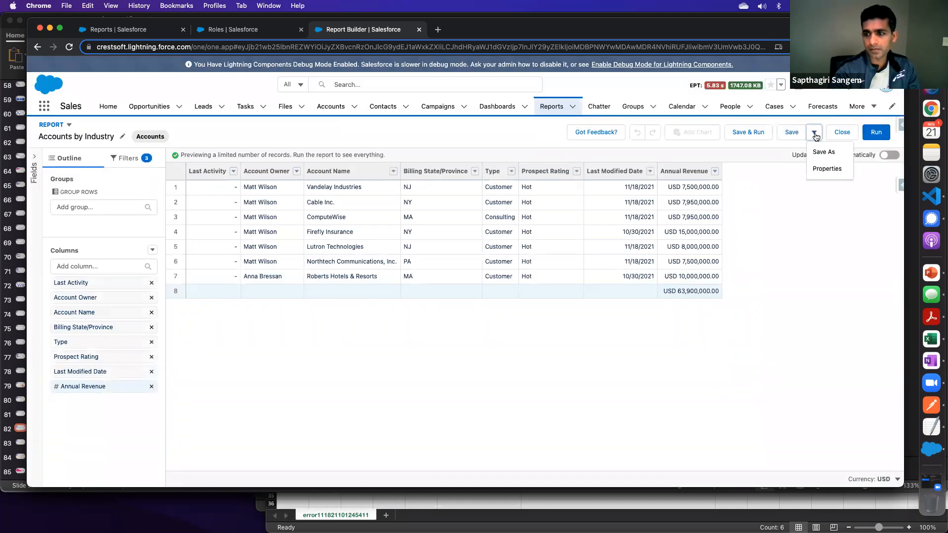
{"action": "left_click", "coordinate": [801, 243]}
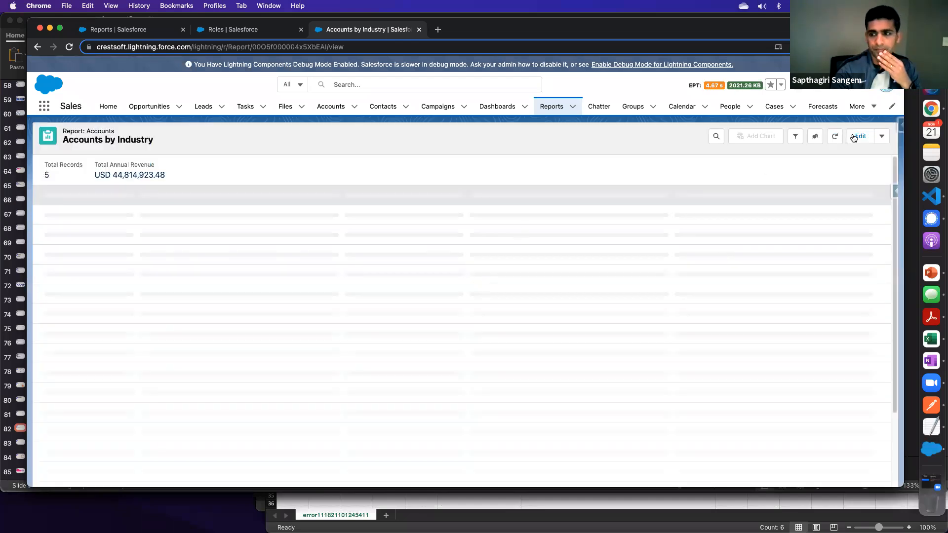
- Open the Accounts by Industry subscription settings and add another individual user as an email recipient
{"action": "left_click", "coordinate": [882, 137]}
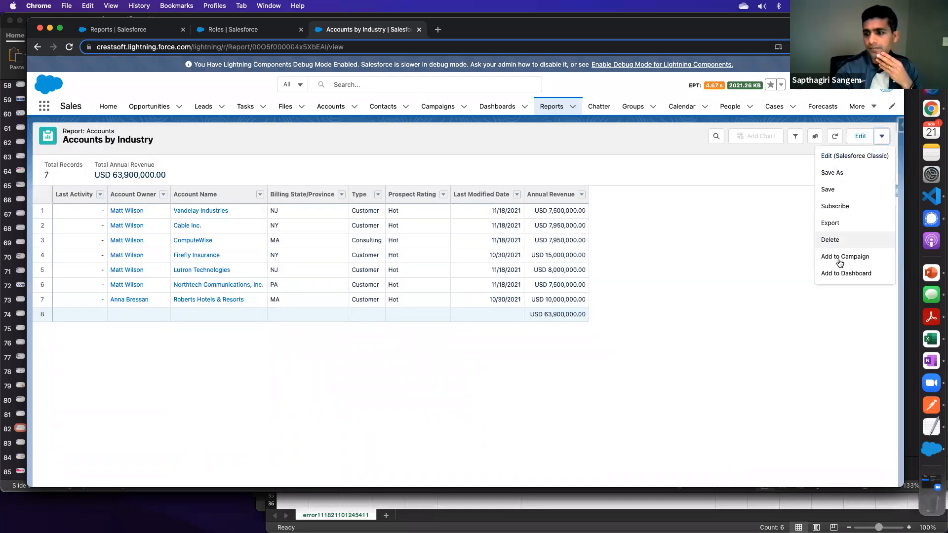
{"action": "left_click", "coordinate": [837, 205]}
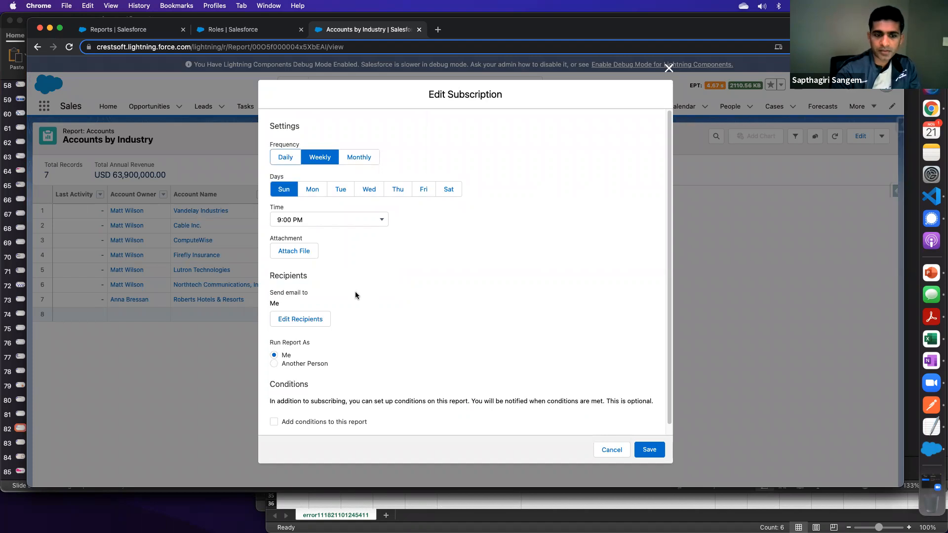
{"action": "left_click", "coordinate": [298, 322]}
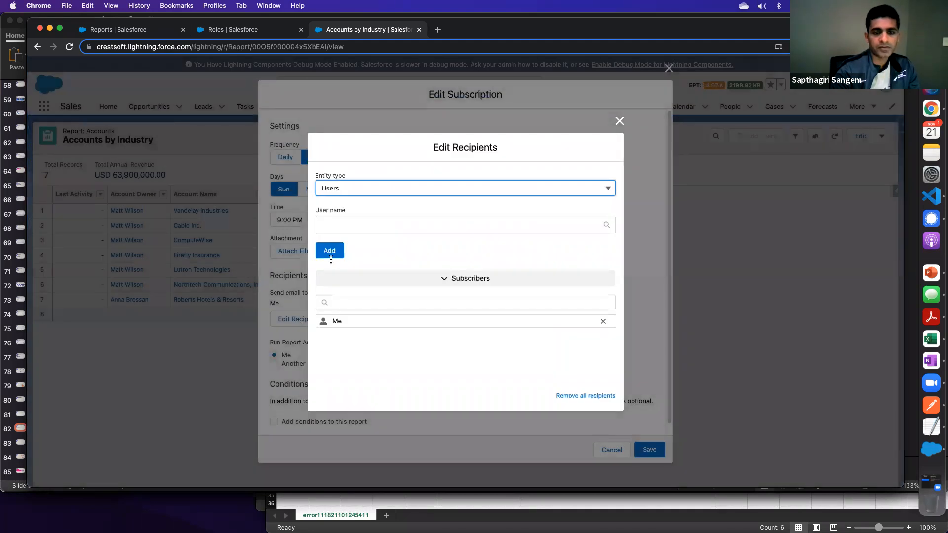
{"action": "left_click", "coordinate": [349, 188]}
{"action": "left_click", "coordinate": [351, 225]}
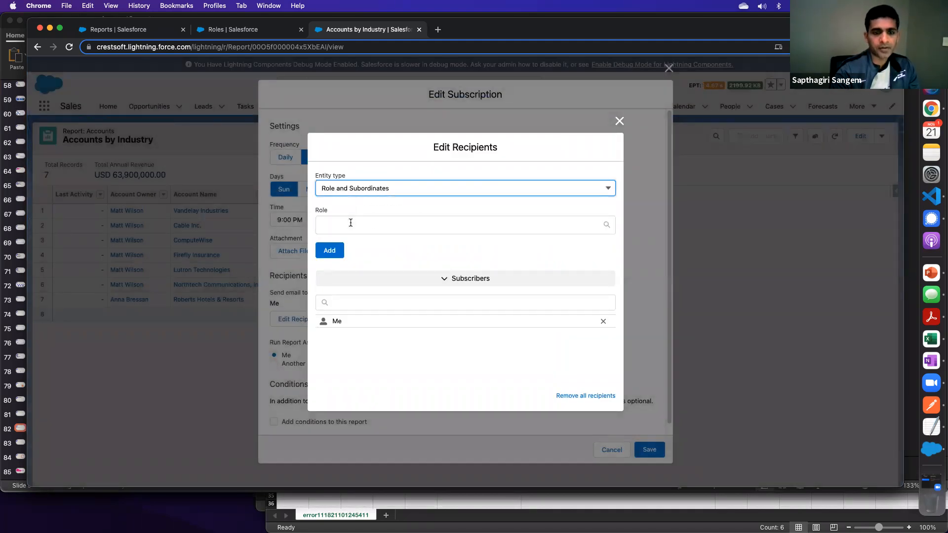
{"action": "left_click", "coordinate": [348, 190]}
{"action": "left_click", "coordinate": [345, 206]}
{"action": "left_click", "coordinate": [343, 225]}
{"action": "type", "text": "al"}
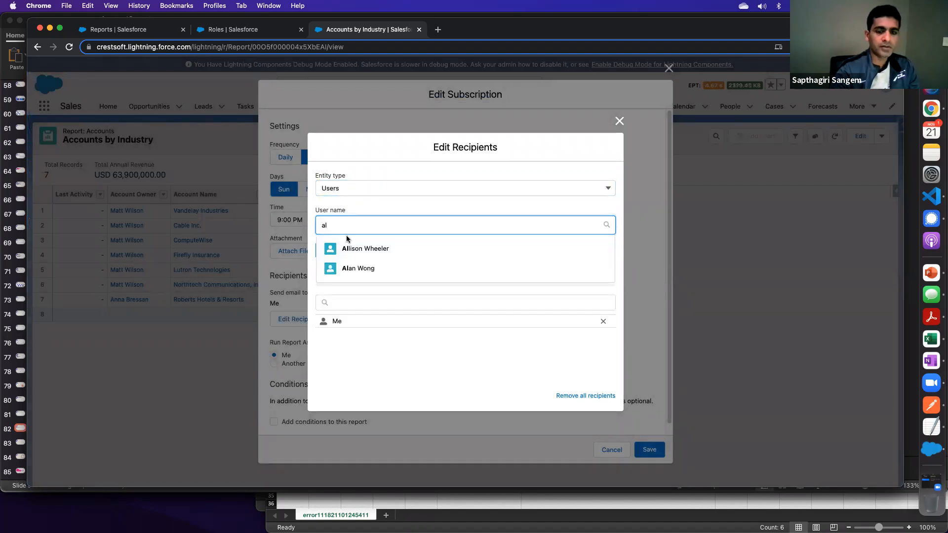
{"action": "left_click", "coordinate": [349, 248]}
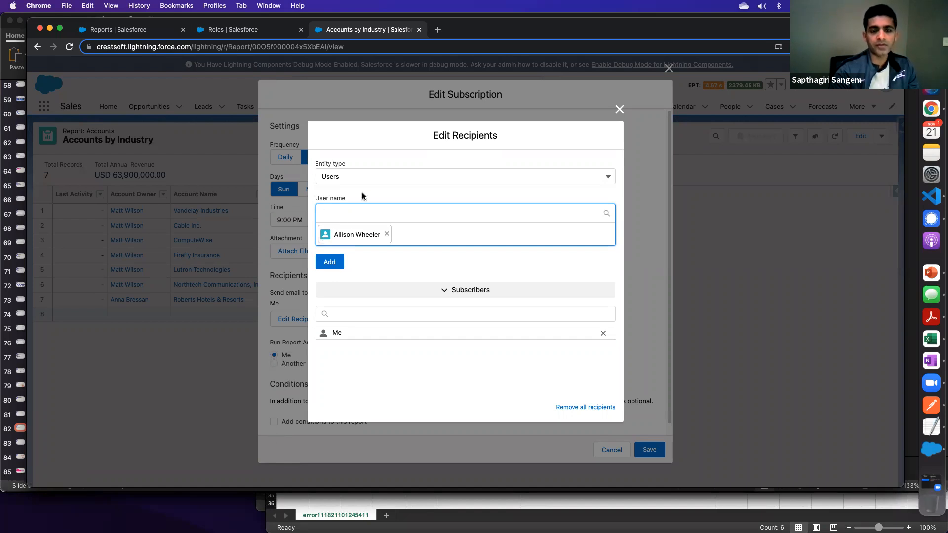
{"action": "left_click", "coordinate": [326, 264]}
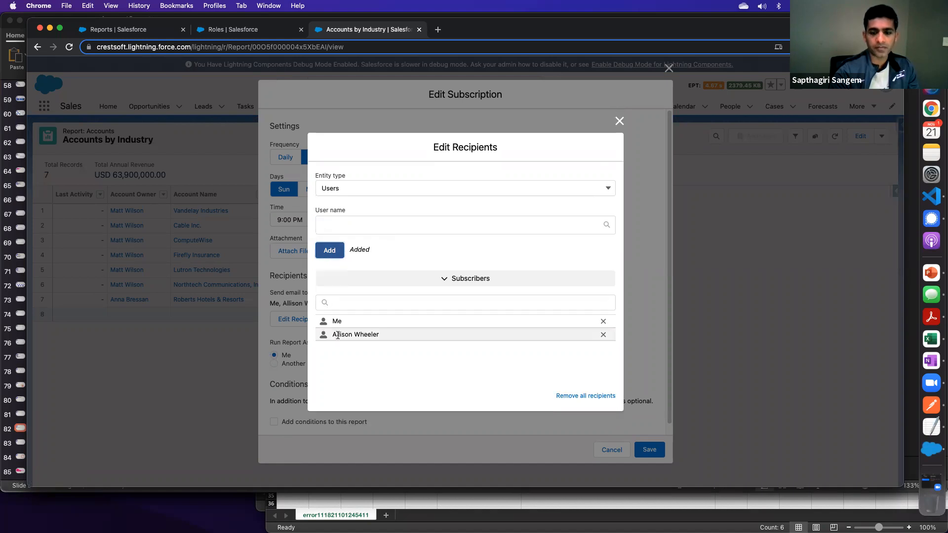
{"action": "left_click", "coordinate": [619, 121]}
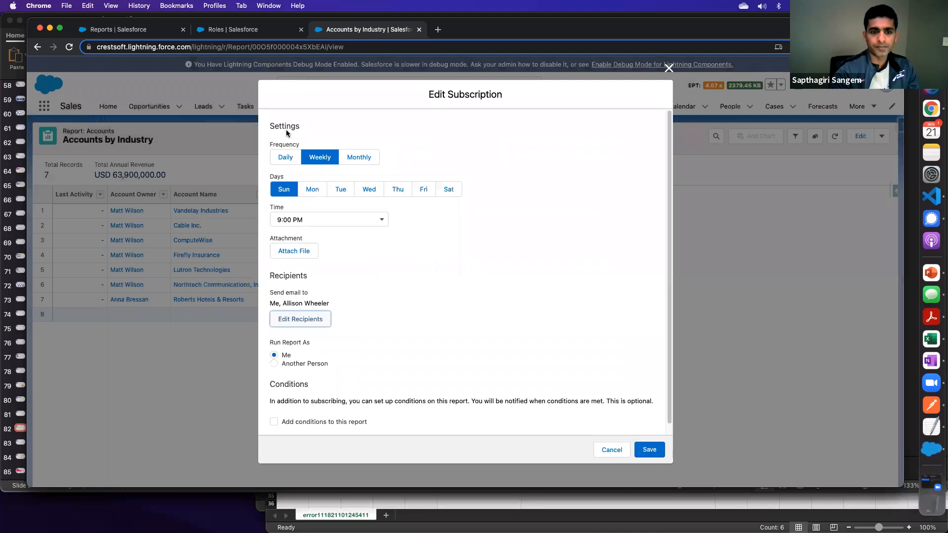
- Schedule the weekly subscription for Monday through Friday at 7:00 AM, leaving out Sunday
{"action": "left_click", "coordinate": [309, 192]}
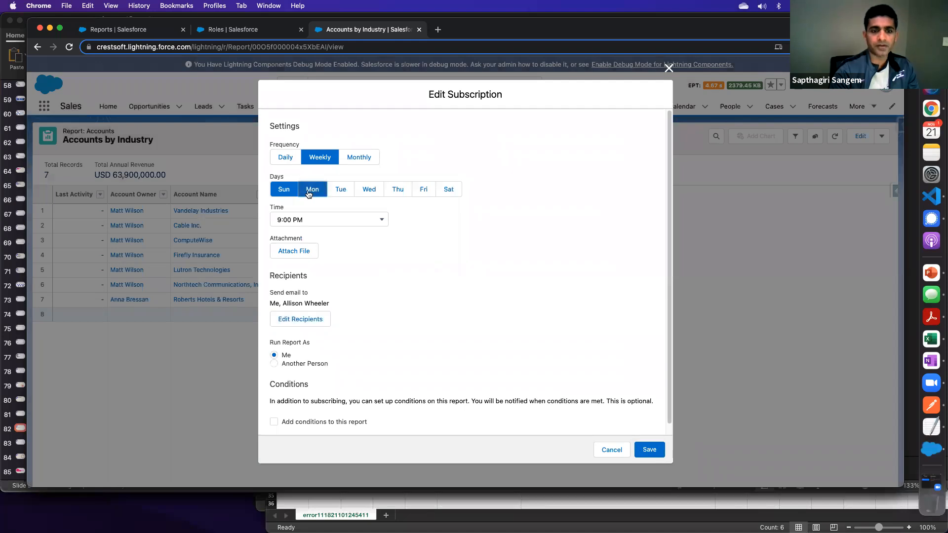
{"action": "left_click", "coordinate": [341, 190]}
{"action": "left_click", "coordinate": [369, 191]}
{"action": "left_click", "coordinate": [398, 191]}
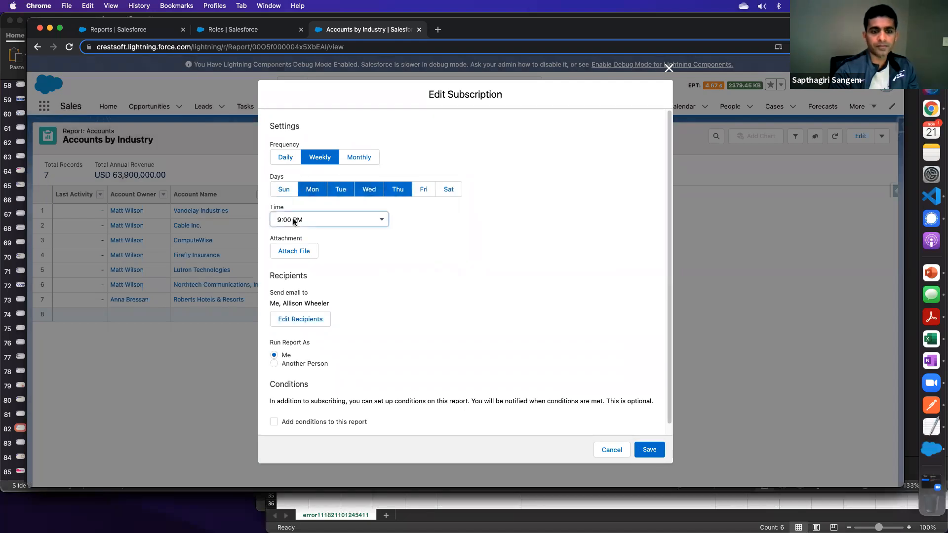
{"action": "left_click", "coordinate": [321, 220]}
{"action": "left_click", "coordinate": [303, 69]}
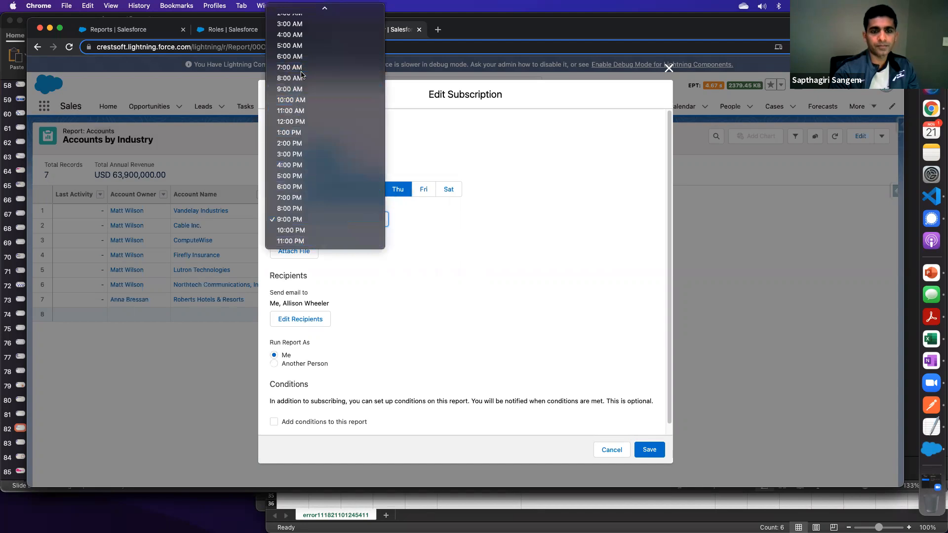
{"action": "left_click", "coordinate": [424, 189]}
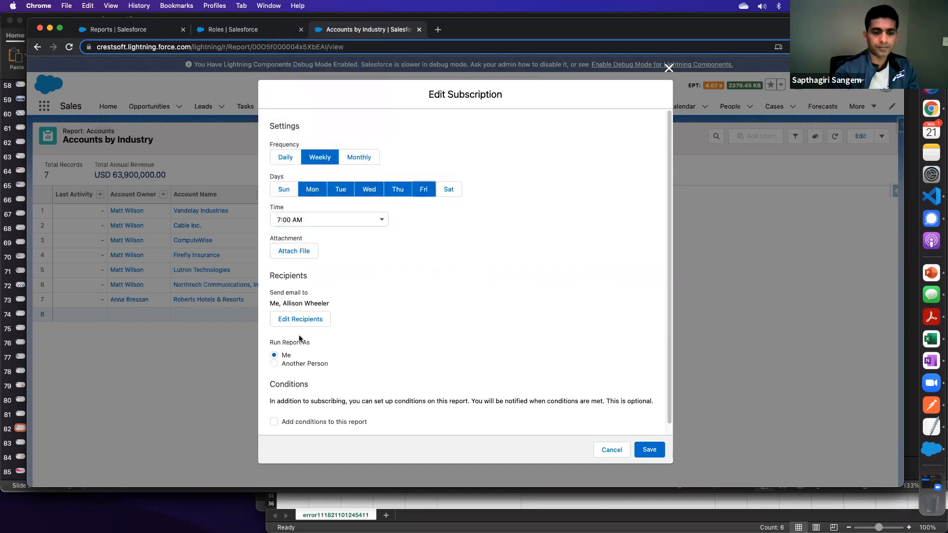
{"action": "scroll", "coordinate": [335, 362], "scroll_direction": "down", "scroll_amount": 1}
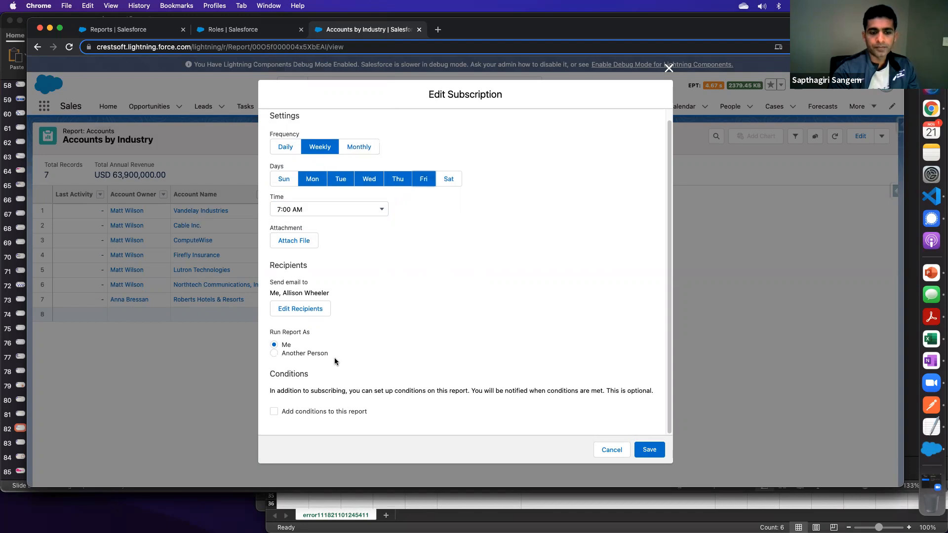
{"action": "left_click_drag", "start_coordinate": [271, 332], "coordinate": [317, 339]}
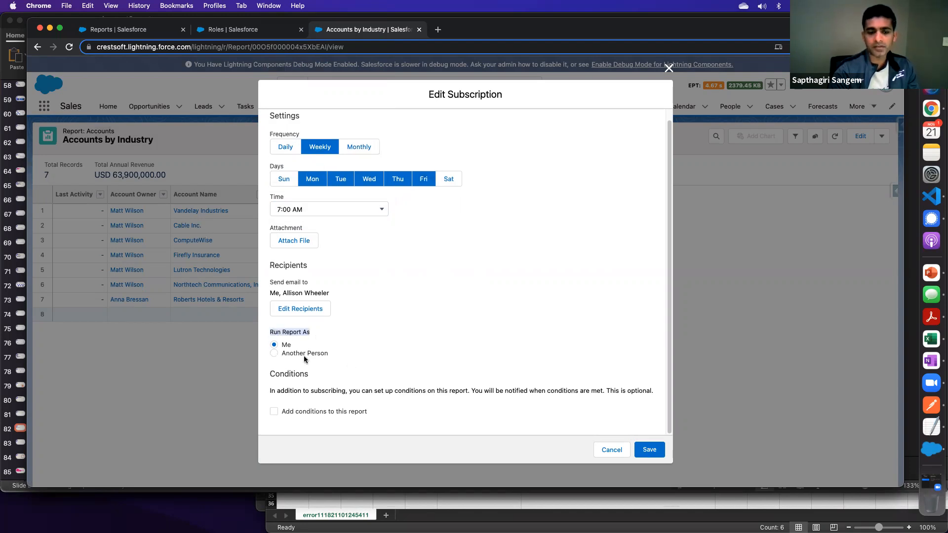
- Save the weekly subscription for the Accounts by Industry report
{"action": "left_click", "coordinate": [650, 457]}
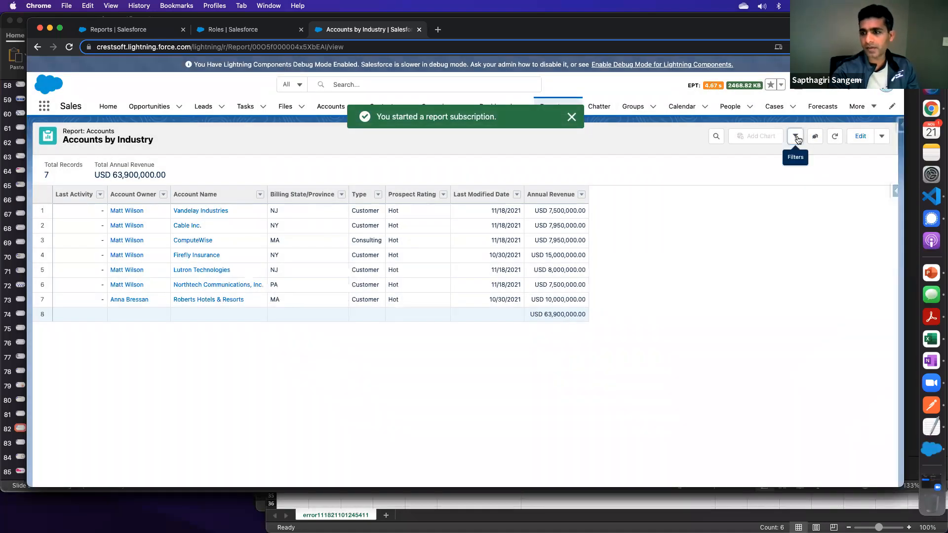
- Review the Show Me scope options in the Accounts by Industry filters, leaving the selection as it is
{"action": "left_click", "coordinate": [796, 136]}
{"action": "left_click", "coordinate": [800, 192]}
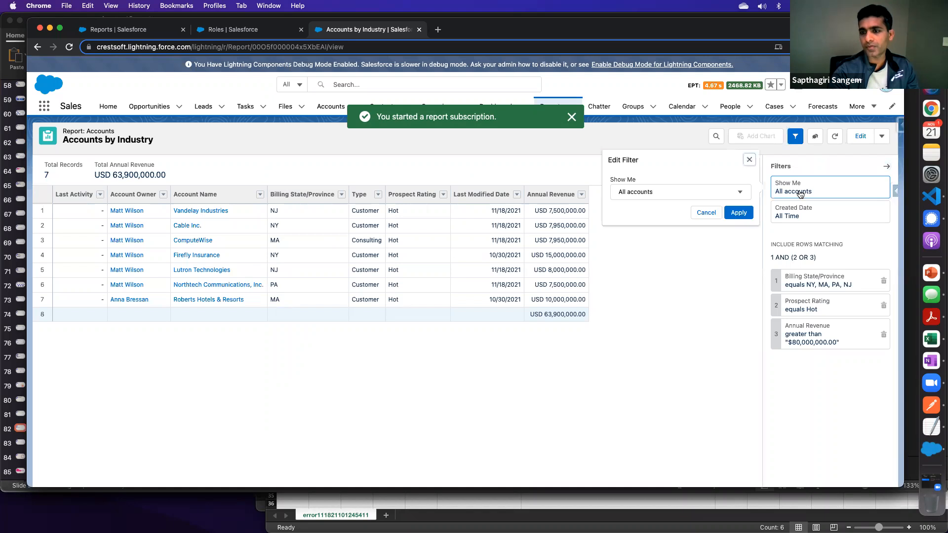
{"action": "left_click", "coordinate": [668, 194]}
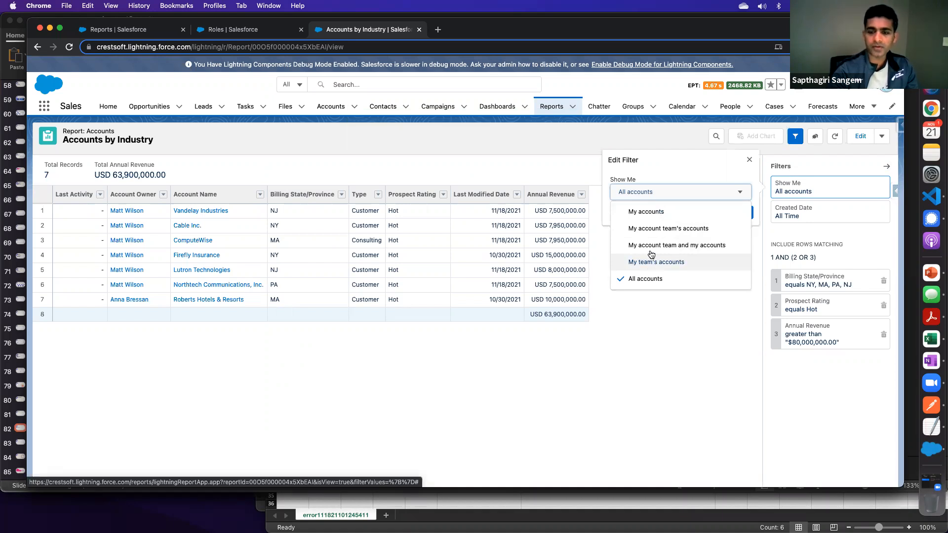
{"action": "left_click", "coordinate": [748, 160]}
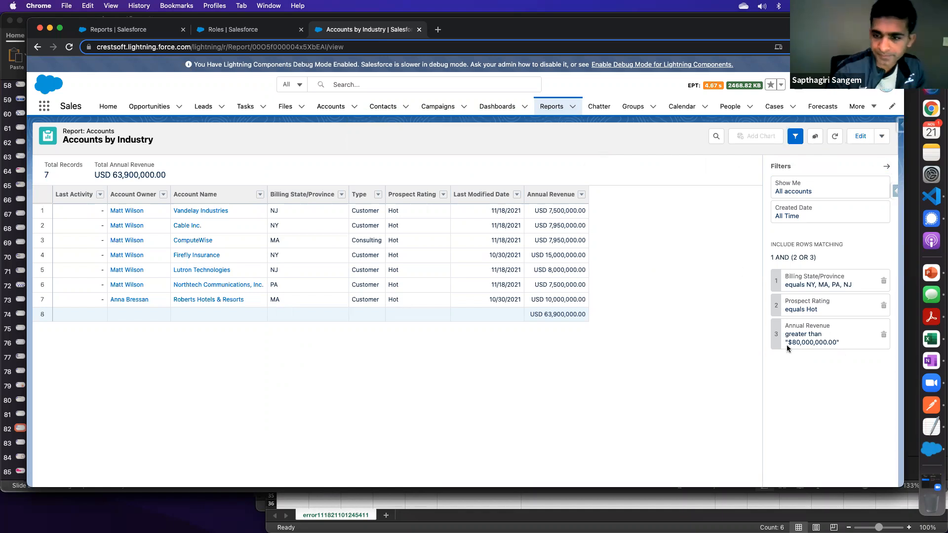
- Switch to PowerPoint to check the report request on the slide, and return to Salesforce to view the report's available actions
{"action": "left_click", "coordinate": [883, 138]}
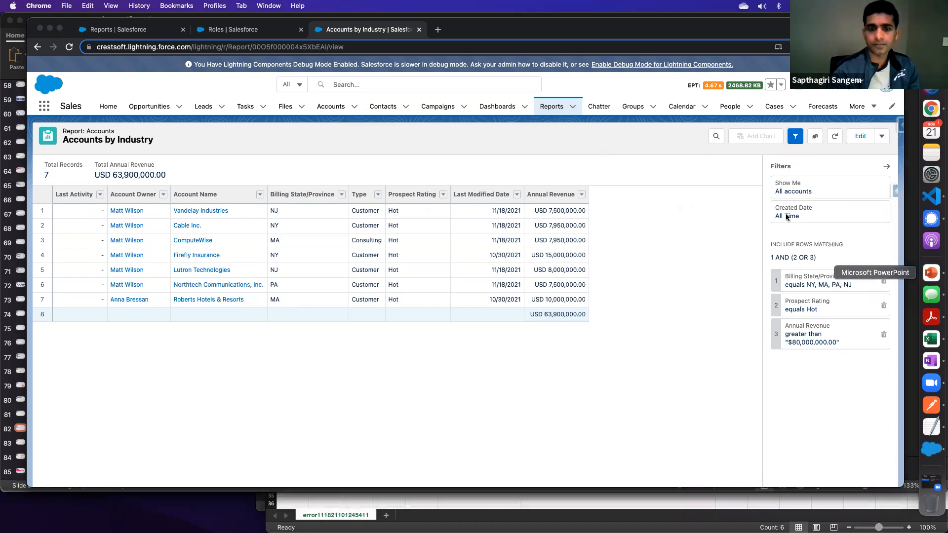
{"action": "left_click", "coordinate": [931, 273]}
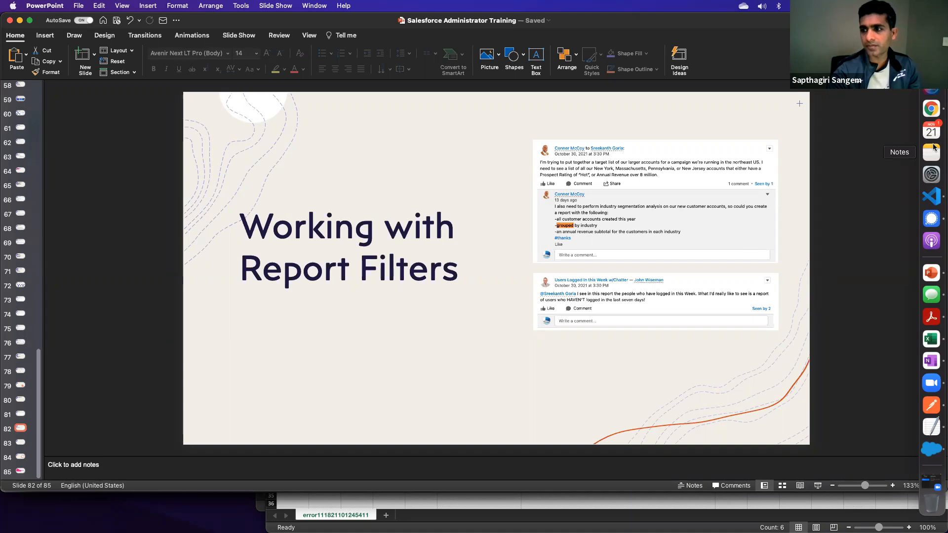
{"action": "left_click", "coordinate": [932, 110]}
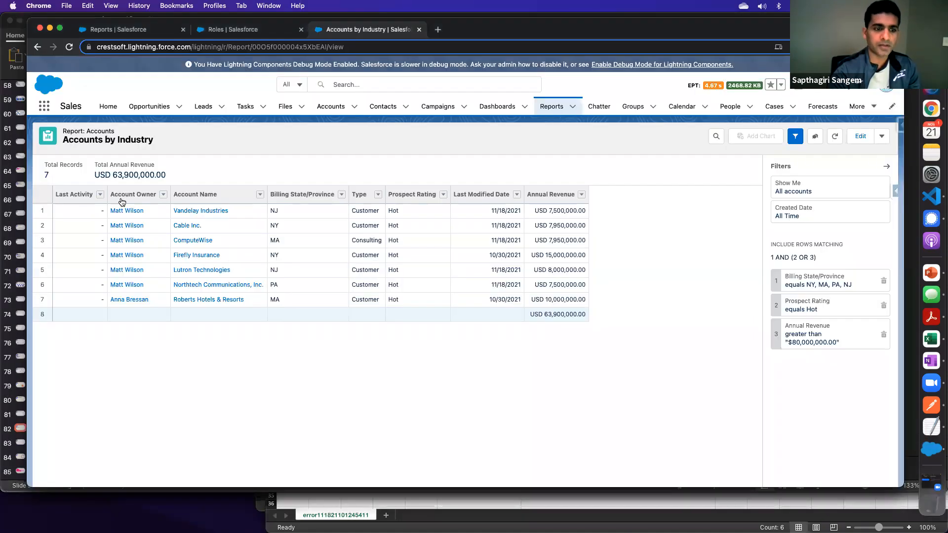
{"action": "left_click", "coordinate": [881, 136]}
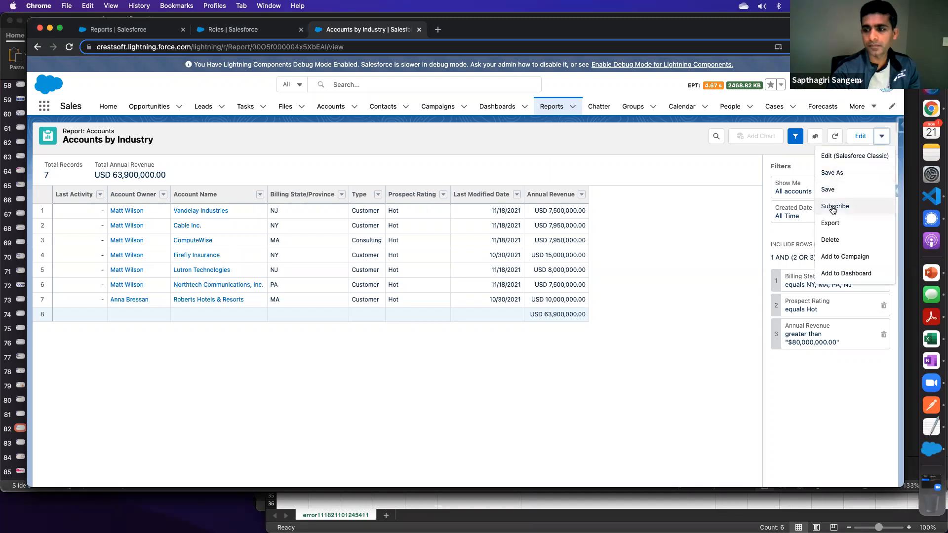
- Return to the reports list and reopen the Accounts by Industry report
{"action": "left_click", "coordinate": [861, 136]}
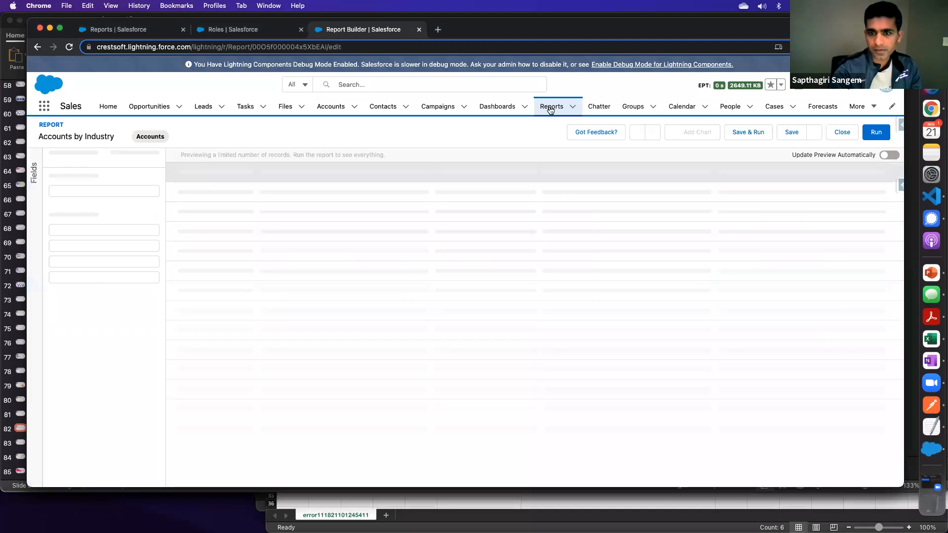
{"action": "left_click", "coordinate": [543, 112]}
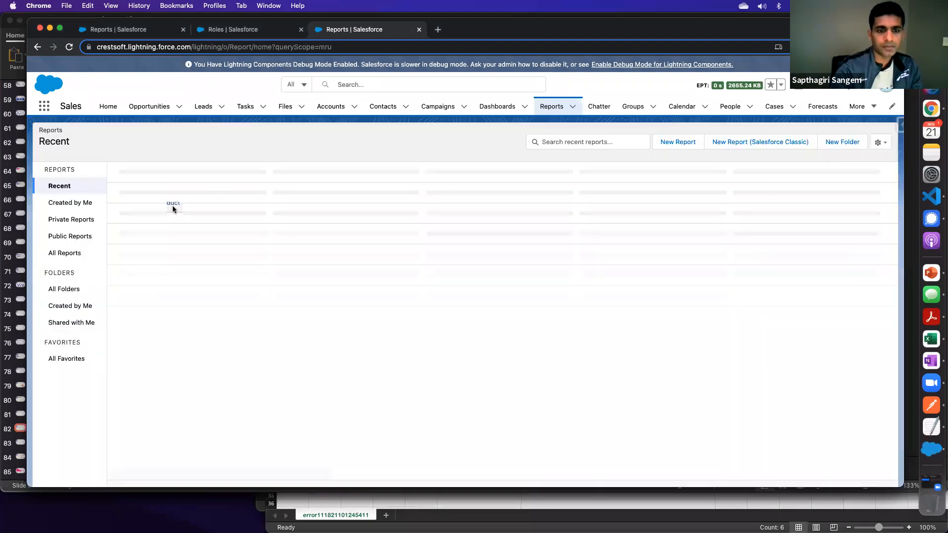
{"action": "left_click", "coordinate": [173, 205]}
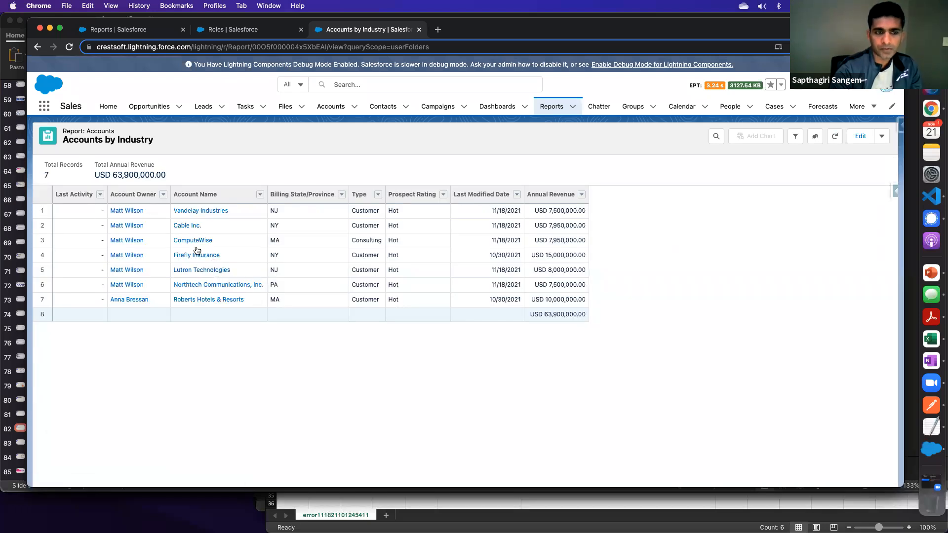
- Edit Accounts by Industry to group its rows by Industry, refresh the preview and run the report
{"action": "left_click", "coordinate": [861, 136]}
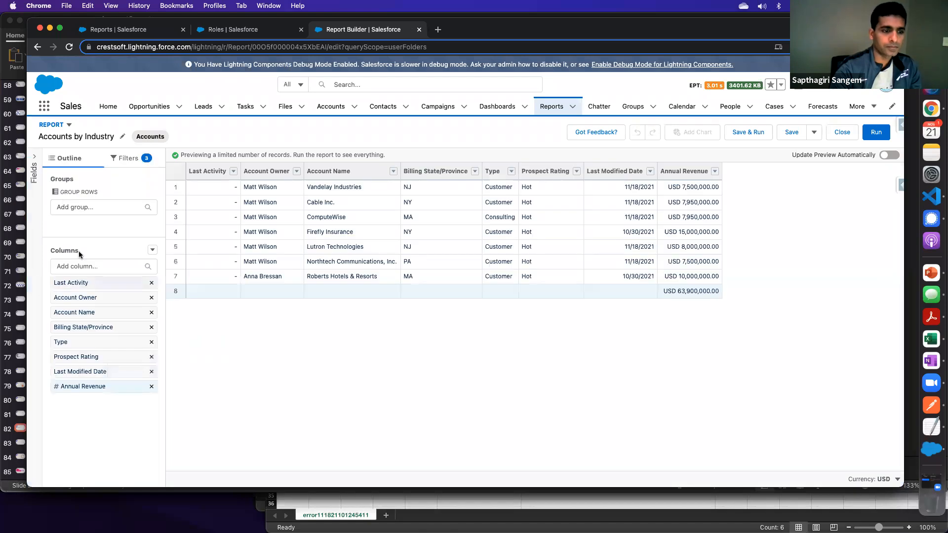
{"action": "left_click", "coordinate": [80, 206]}
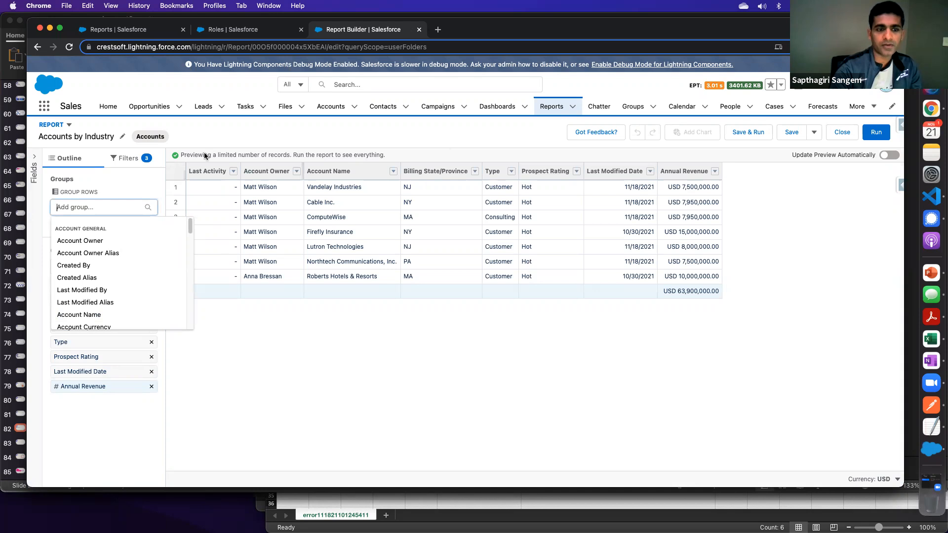
{"action": "type", "text": "Ind"}
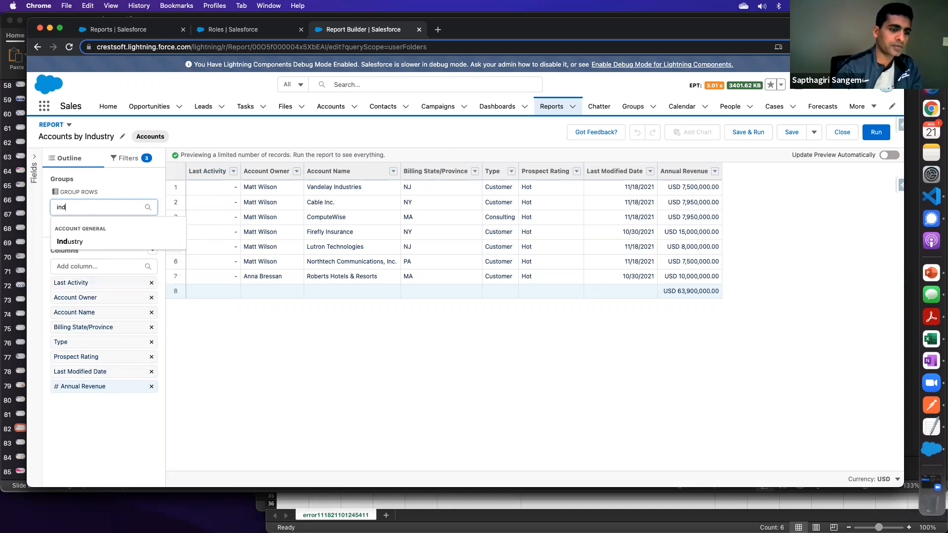
{"action": "left_click", "coordinate": [85, 243]}
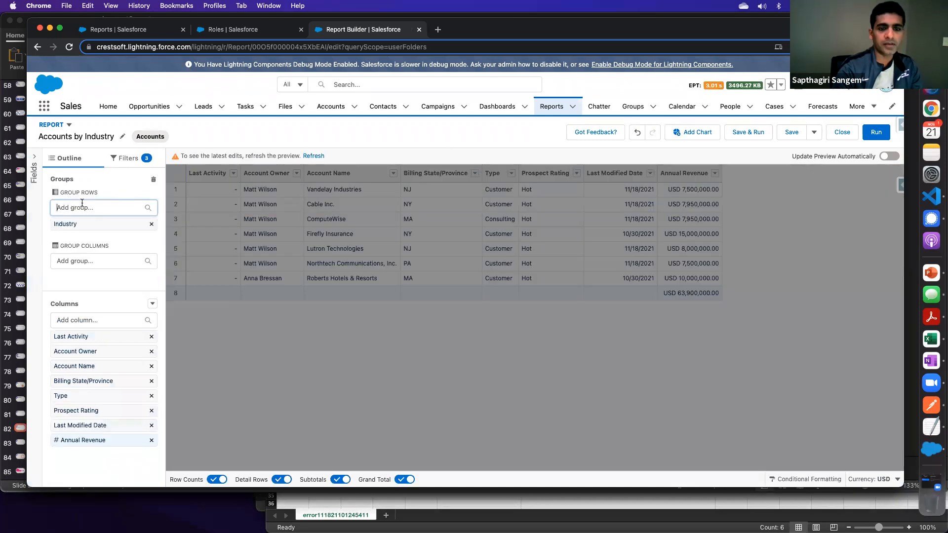
{"action": "left_click", "coordinate": [314, 156]}
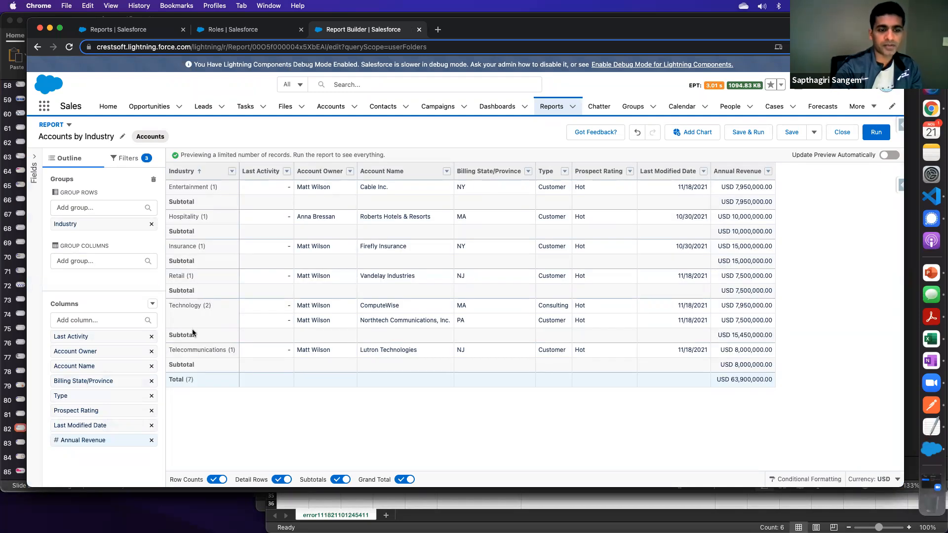
{"action": "left_click", "coordinate": [876, 135]}
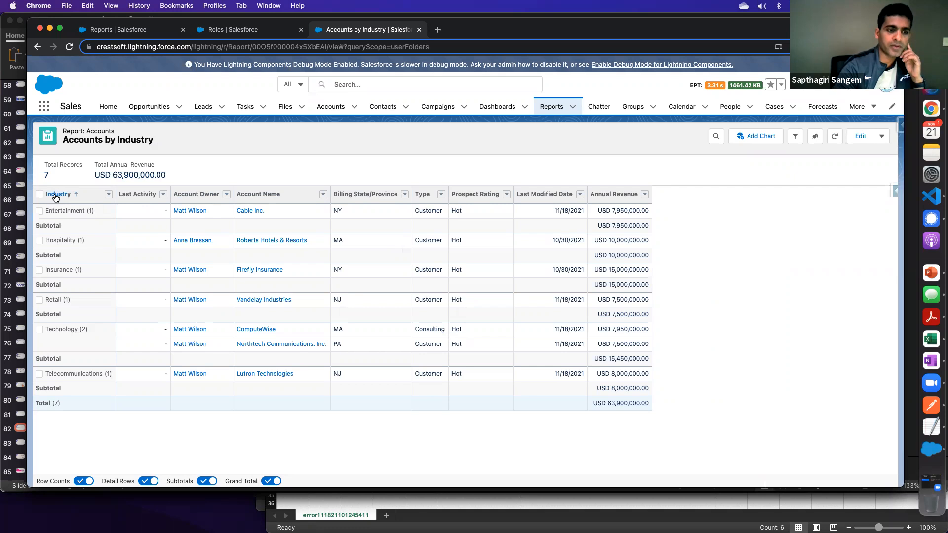
- Check the grouping request on the PowerPoint slide and hide the detail rows in the Accounts by Industry report
{"action": "left_click", "coordinate": [931, 273]}
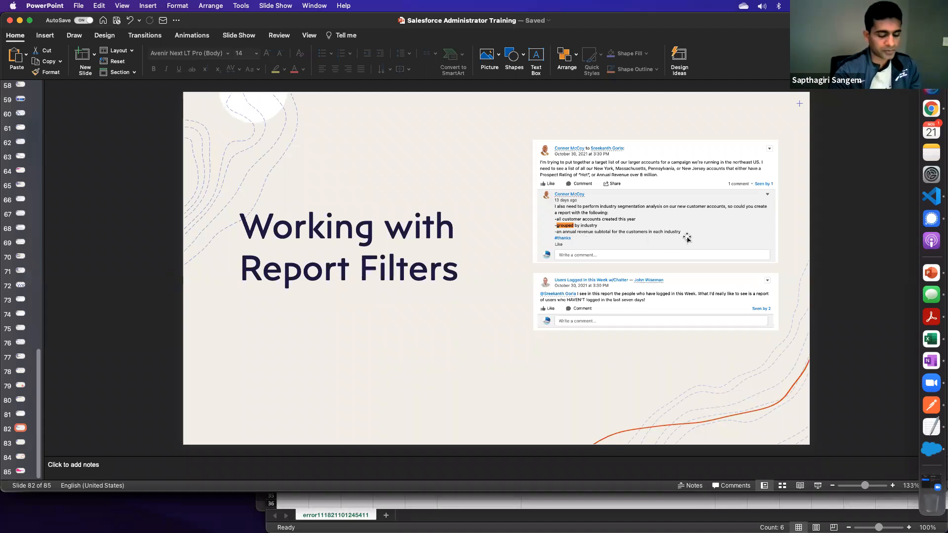
{"action": "key", "text": "super+Tab"}
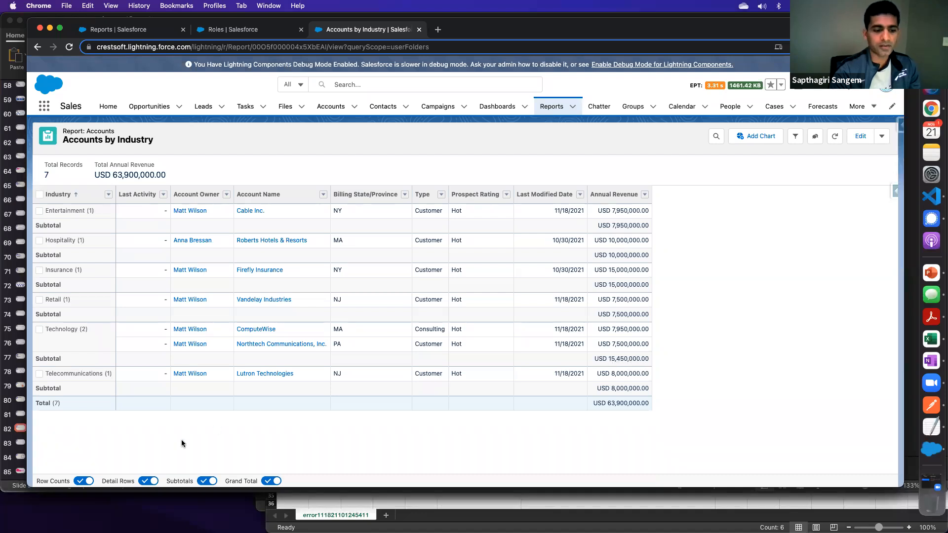
{"action": "left_click", "coordinate": [147, 481]}
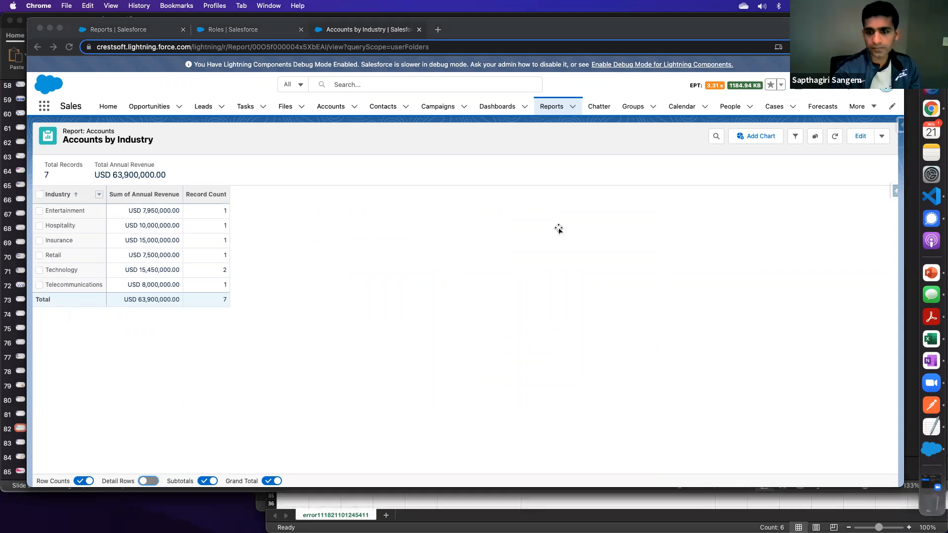
- Check the login report request on the PowerPoint slide, search all Salesforce reports for "users" and open New Users Report
{"action": "key", "text": "super+Tab"}
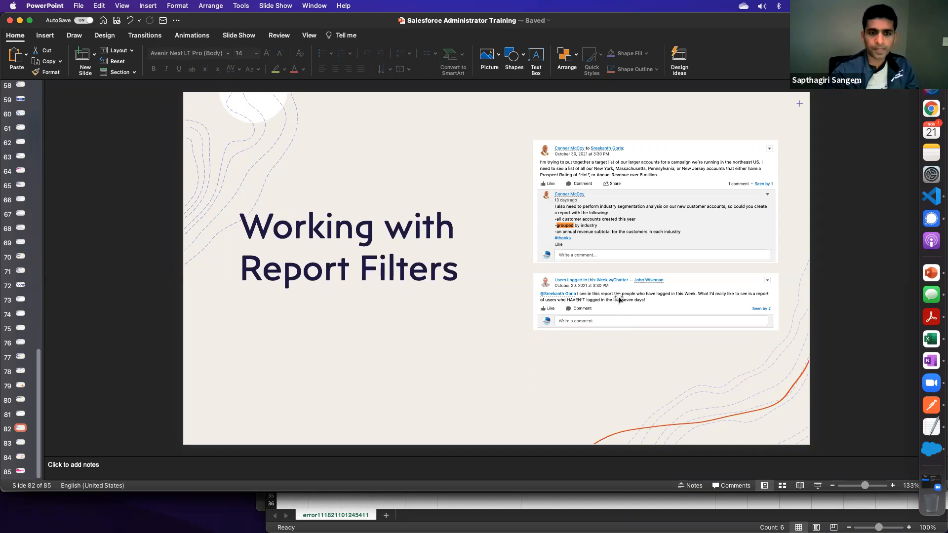
{"action": "key", "text": "super+Tab"}
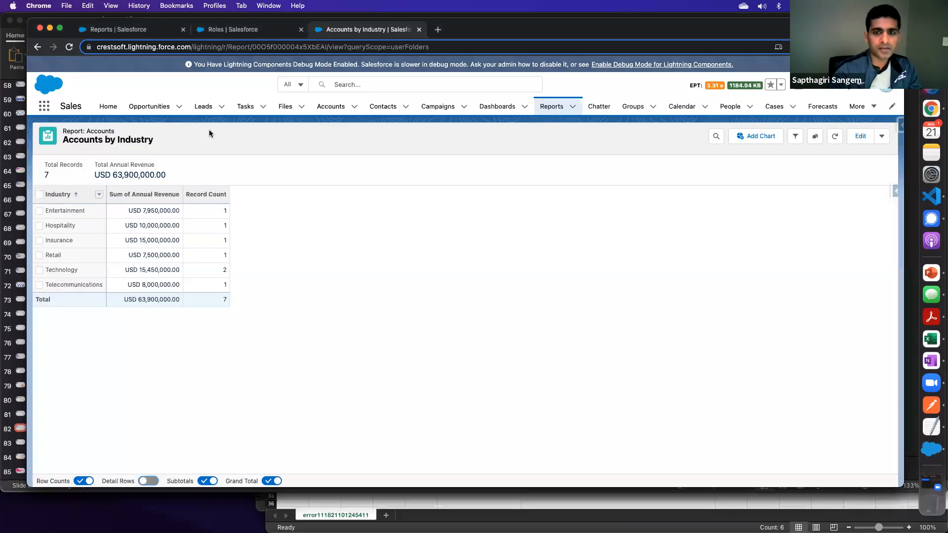
{"action": "left_click", "coordinate": [554, 107]}
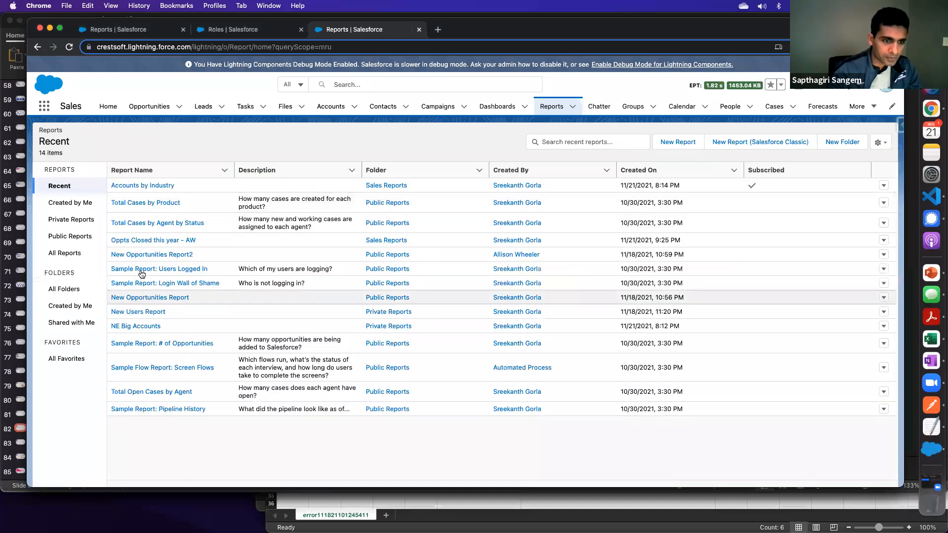
{"action": "left_click", "coordinate": [66, 253]}
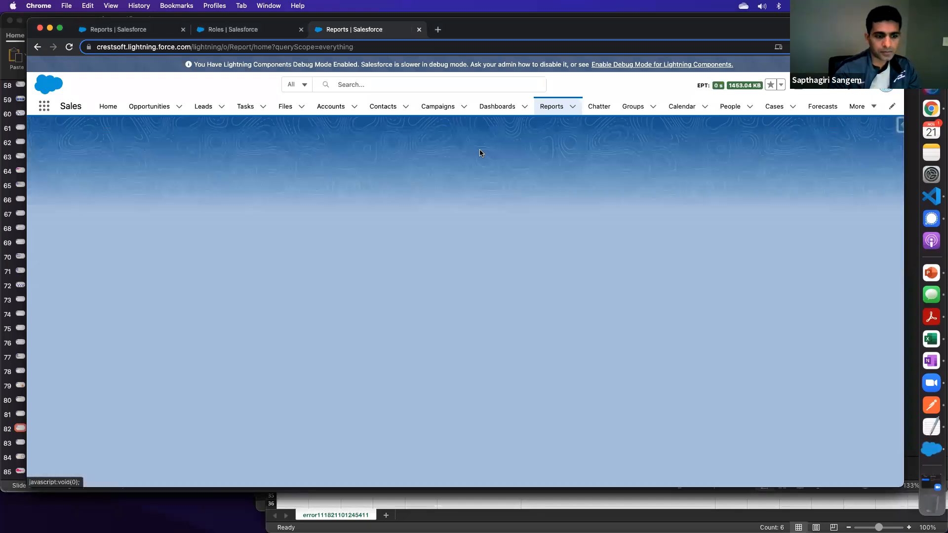
{"action": "left_click", "coordinate": [565, 142]}
{"action": "type", "text": "users"}
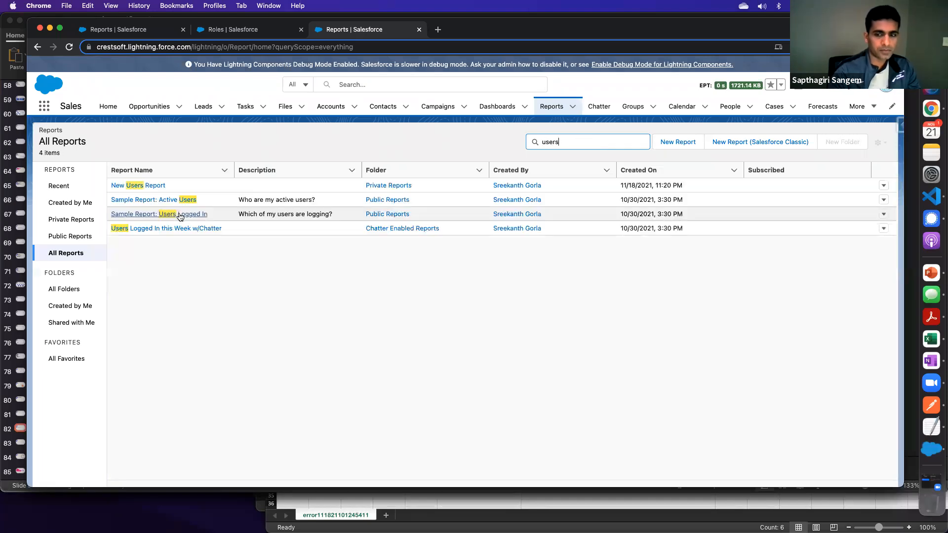
{"action": "left_click", "coordinate": [144, 185]}
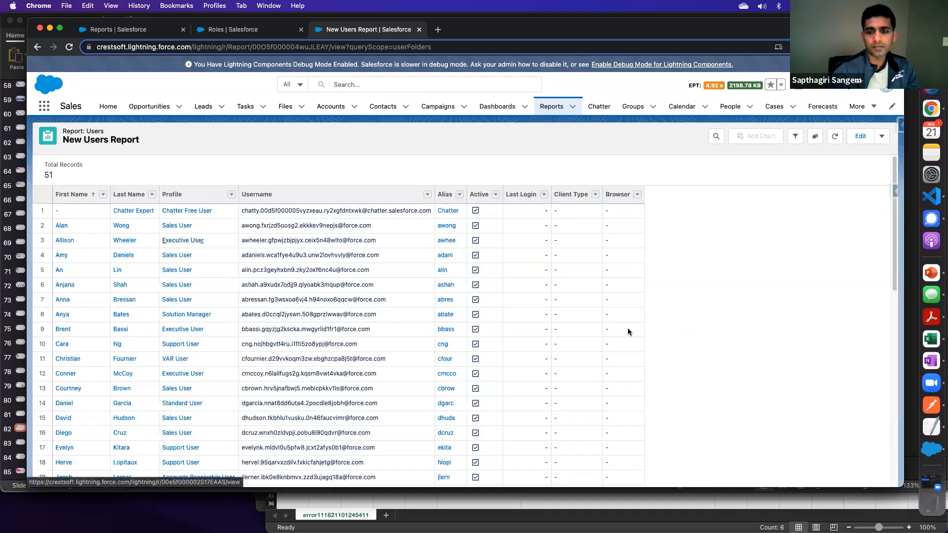
- Look through New Users Report, open it for editing and examine its blank Last Login filter, cancelling without changes
{"action": "scroll", "coordinate": [582, 321], "scroll_direction": "down", "scroll_amount": 10}
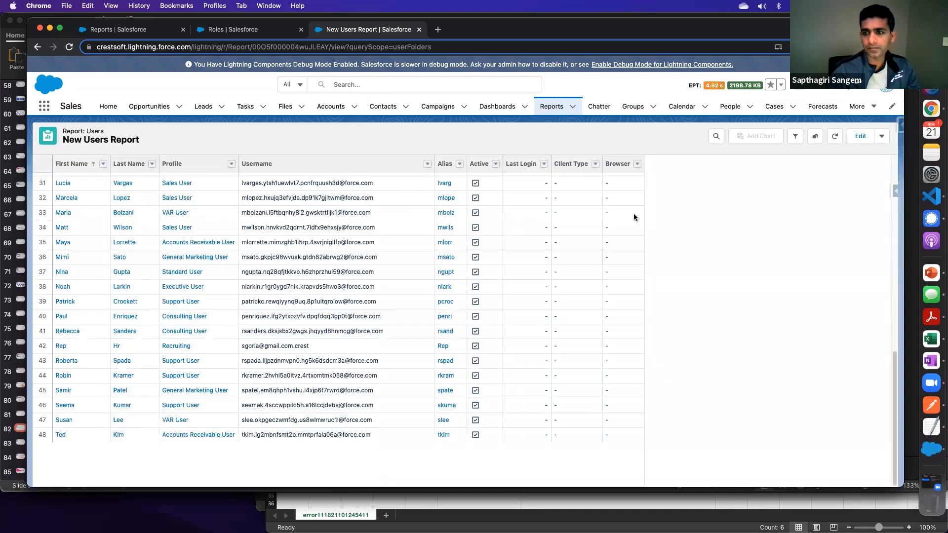
{"action": "left_click", "coordinate": [861, 136]}
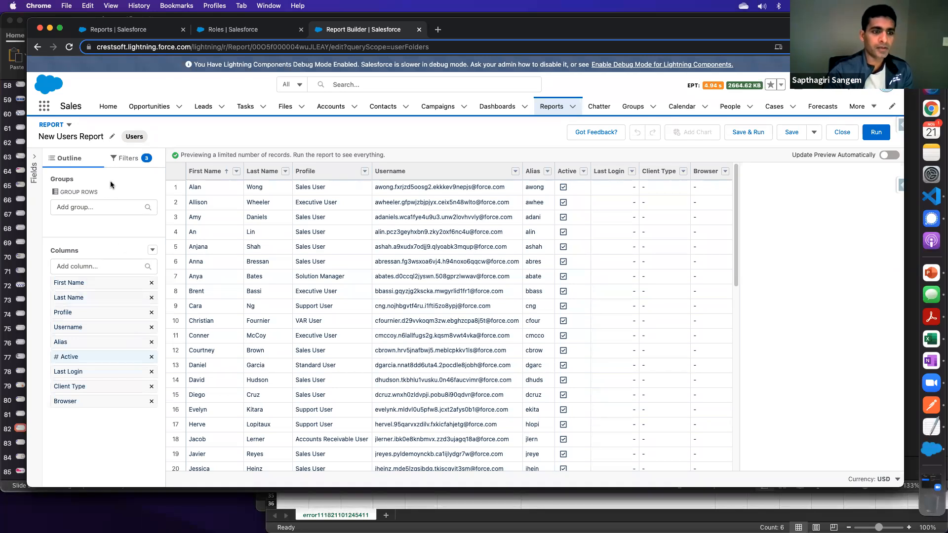
{"action": "left_click", "coordinate": [129, 159]}
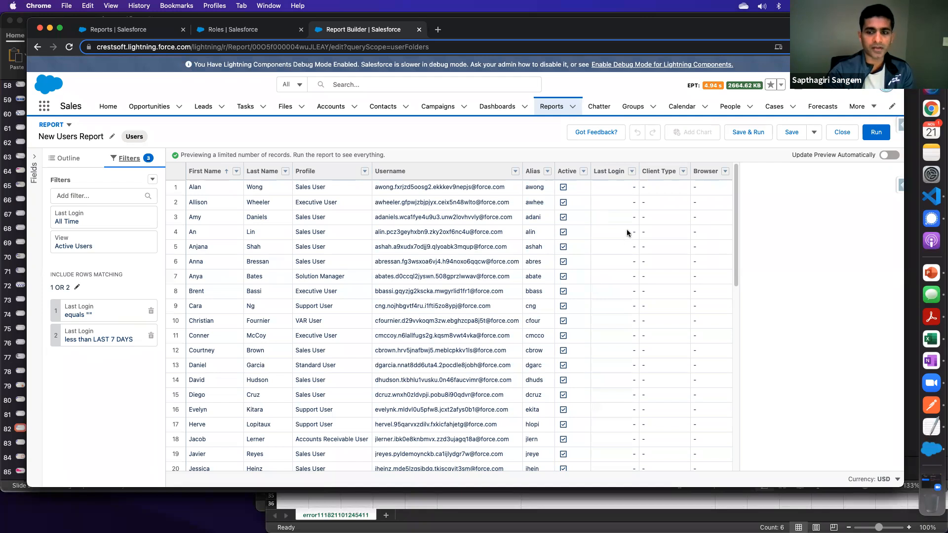
{"action": "left_click", "coordinate": [85, 317]}
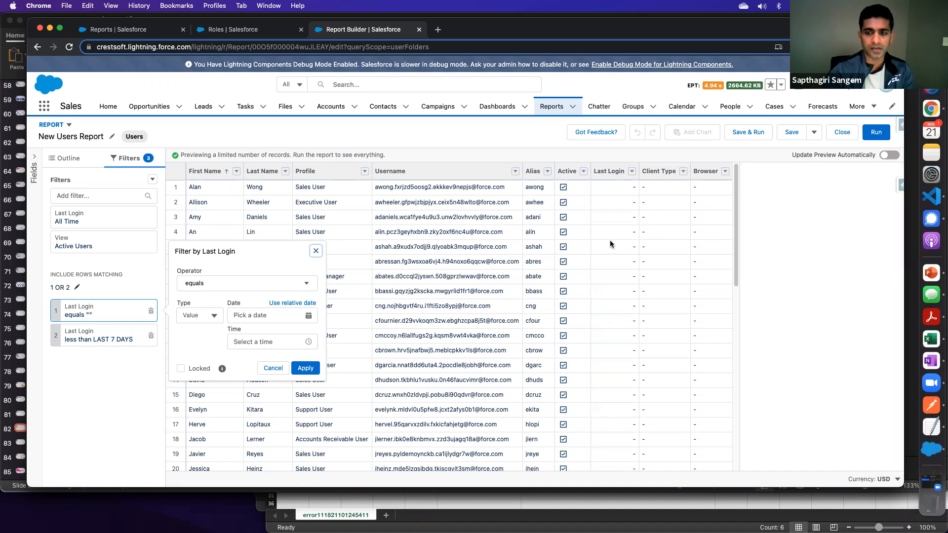
{"action": "left_click", "coordinate": [270, 373]}
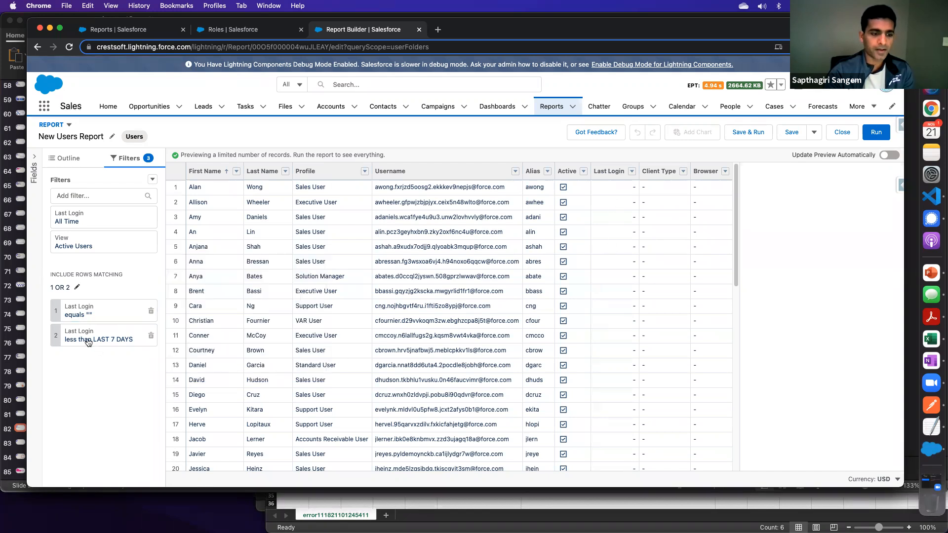
- Open the second Last Login filter for editing and examine its relative date value and the guidance on supported relative dates
{"action": "left_click", "coordinate": [89, 340]}
{"action": "left_click_drag", "start_coordinate": [281, 331], "coordinate": [216, 333]}
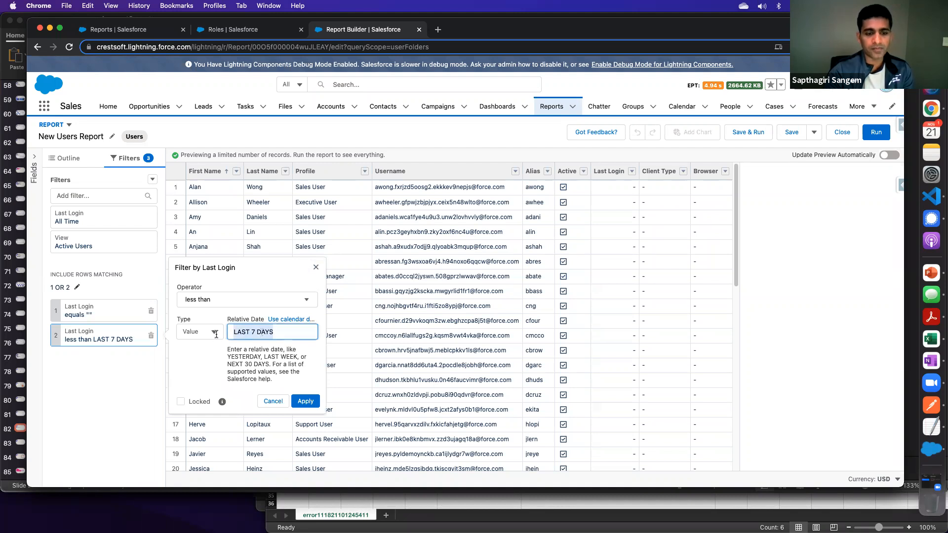
{"action": "left_click", "coordinate": [280, 332]}
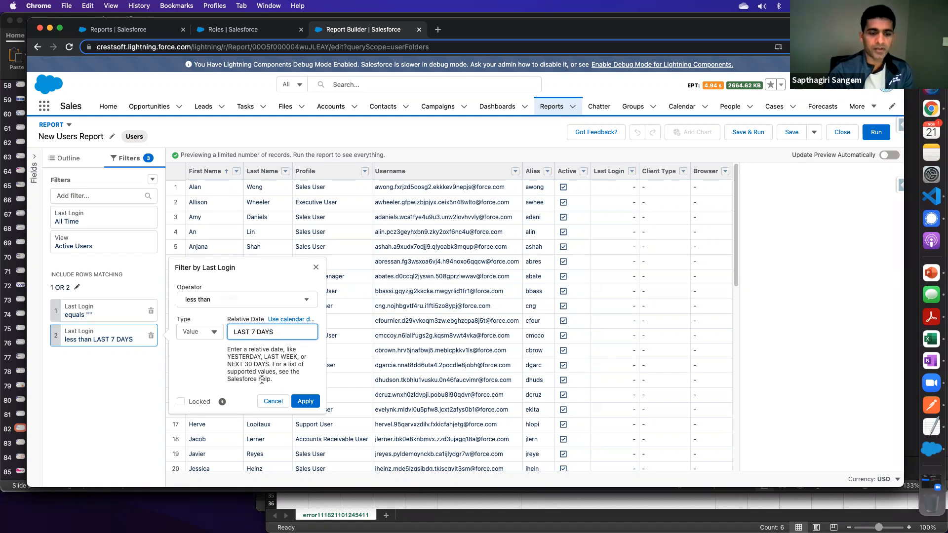
{"action": "left_click_drag", "start_coordinate": [227, 349], "coordinate": [278, 371]}
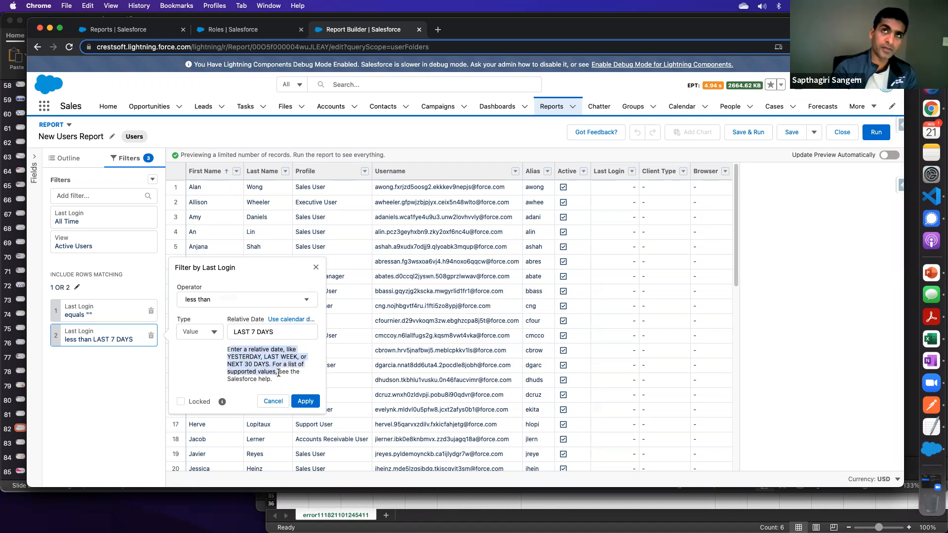
- Try the calendar date 11/15/2021 at 12:00 AM in the less-than Last Login filter, cancelling the change
{"action": "left_click", "coordinate": [295, 320]}
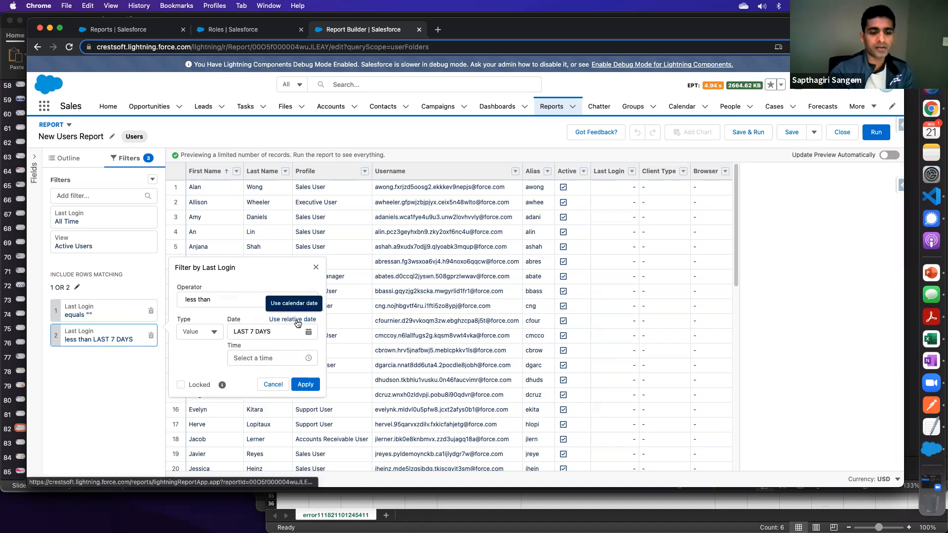
{"action": "left_click", "coordinate": [201, 334]}
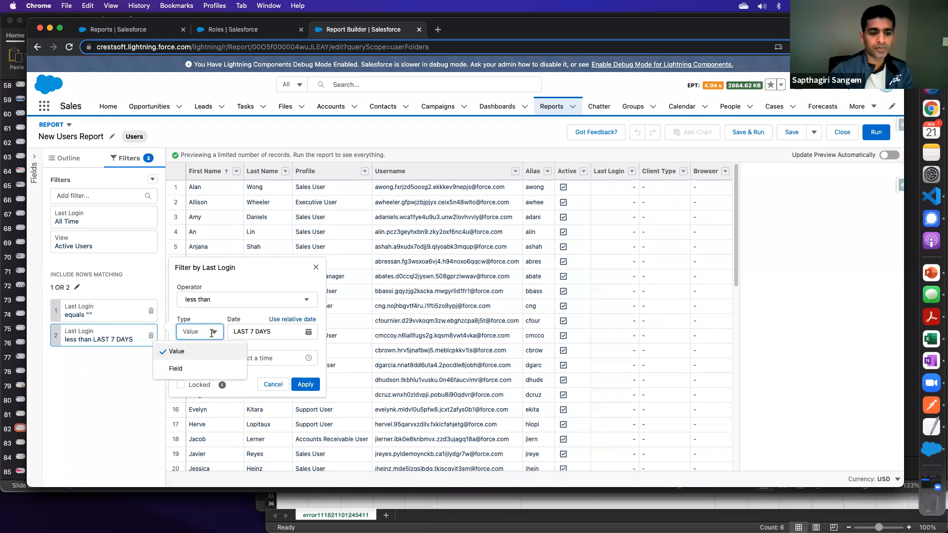
{"action": "left_click", "coordinate": [276, 332]}
{"action": "left_click", "coordinate": [308, 332]}
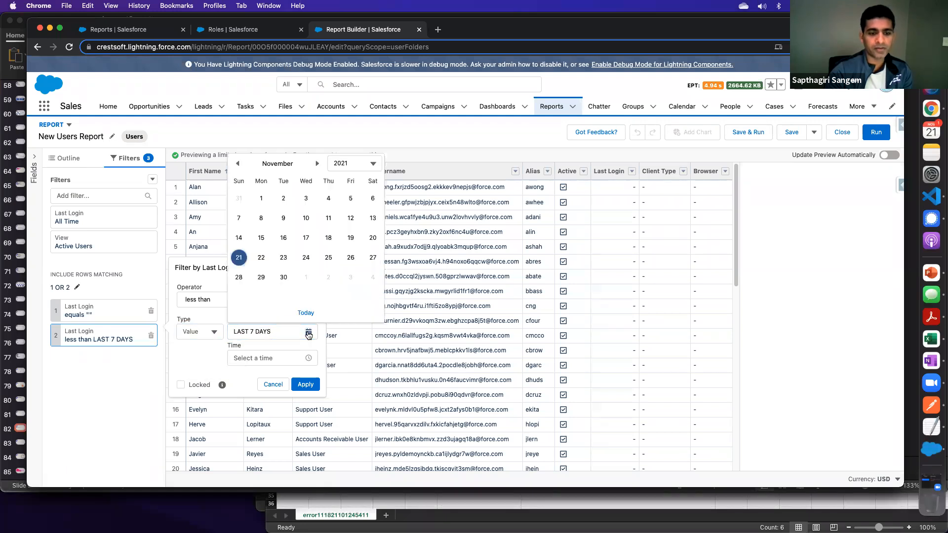
{"action": "left_click", "coordinate": [261, 238]}
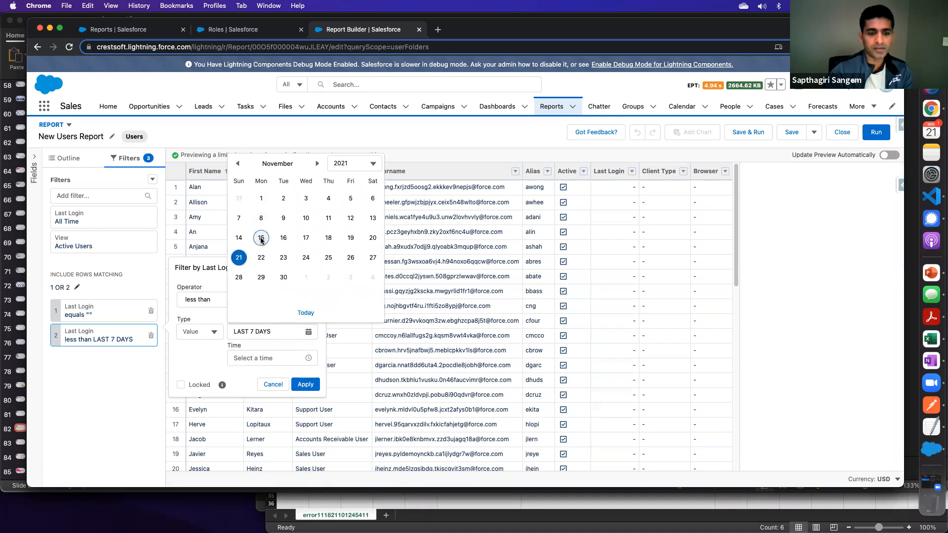
{"action": "left_click", "coordinate": [212, 331]}
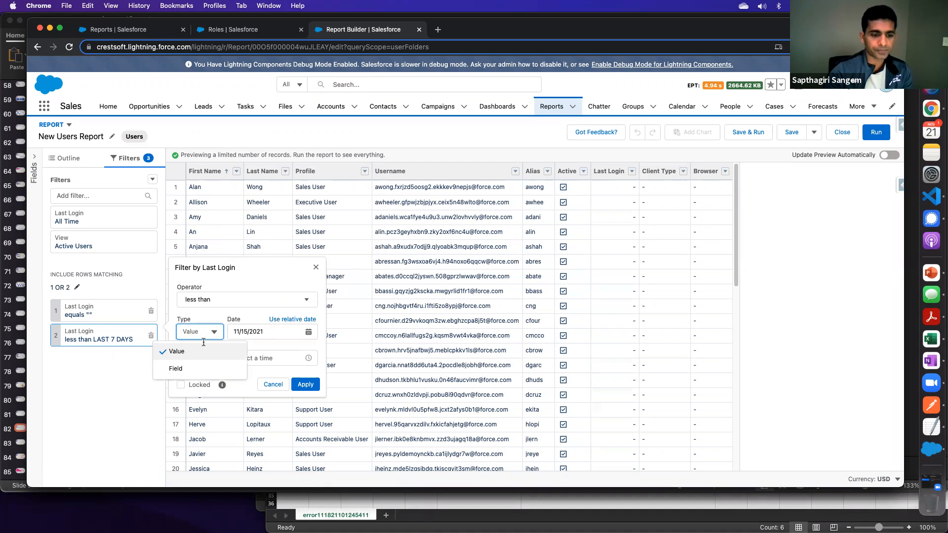
{"action": "left_click", "coordinate": [225, 299]}
{"action": "left_click", "coordinate": [248, 289]}
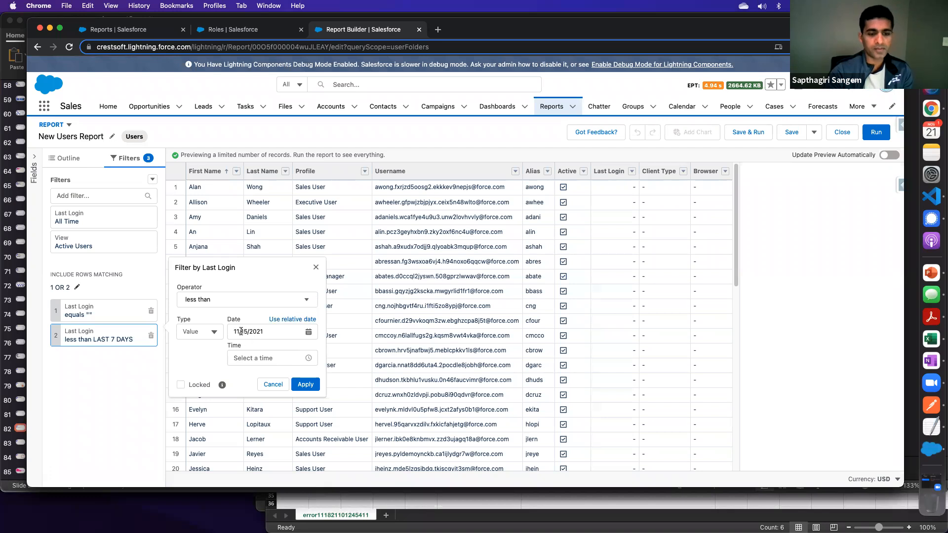
{"action": "left_click", "coordinate": [254, 358]}
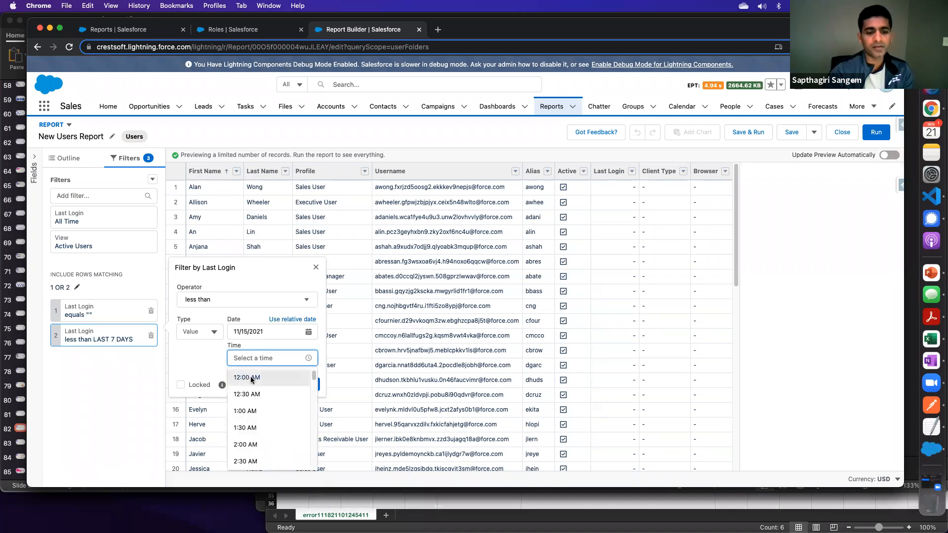
{"action": "left_click", "coordinate": [254, 381]}
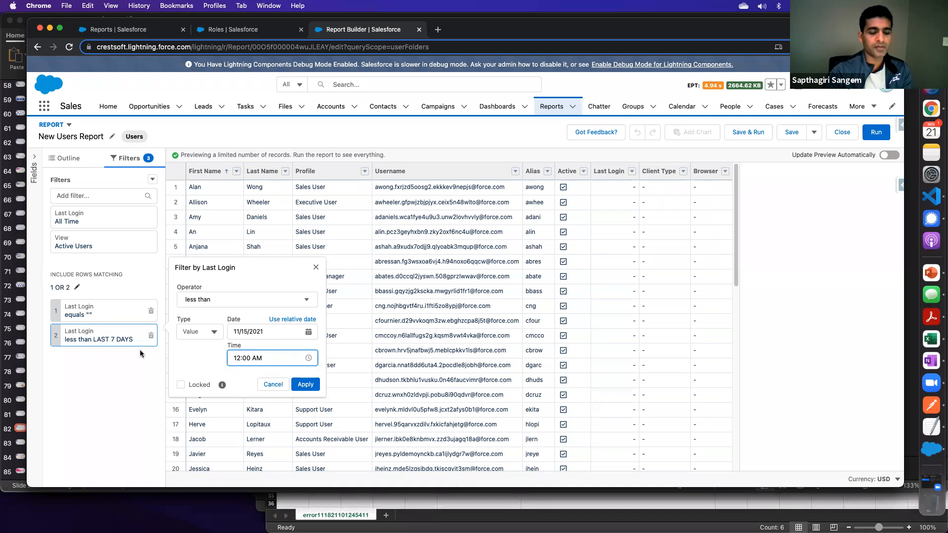
{"action": "left_click", "coordinate": [273, 385]}
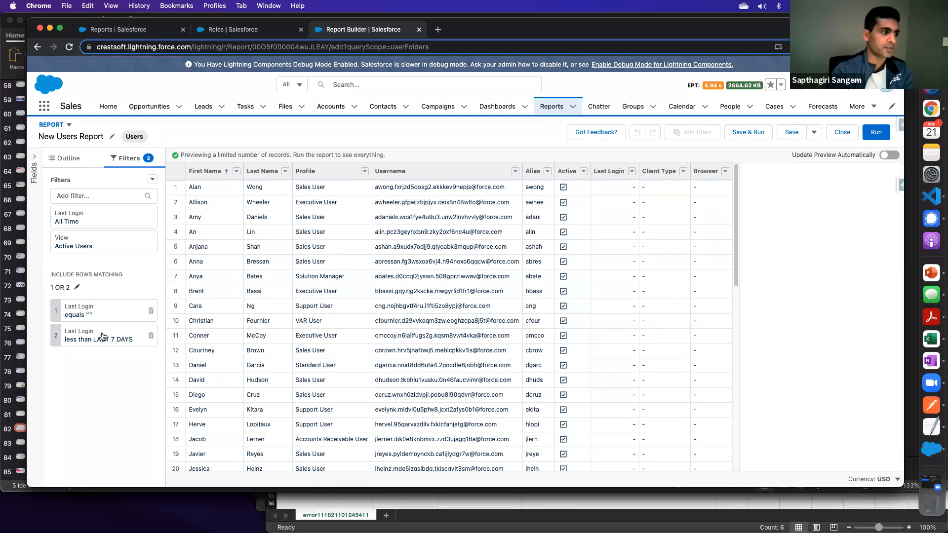
- Switch to PowerPoint, look through the slides from Working with Report Filters to Integrations and return to the report in Chrome
{"action": "left_click", "coordinate": [928, 275]}
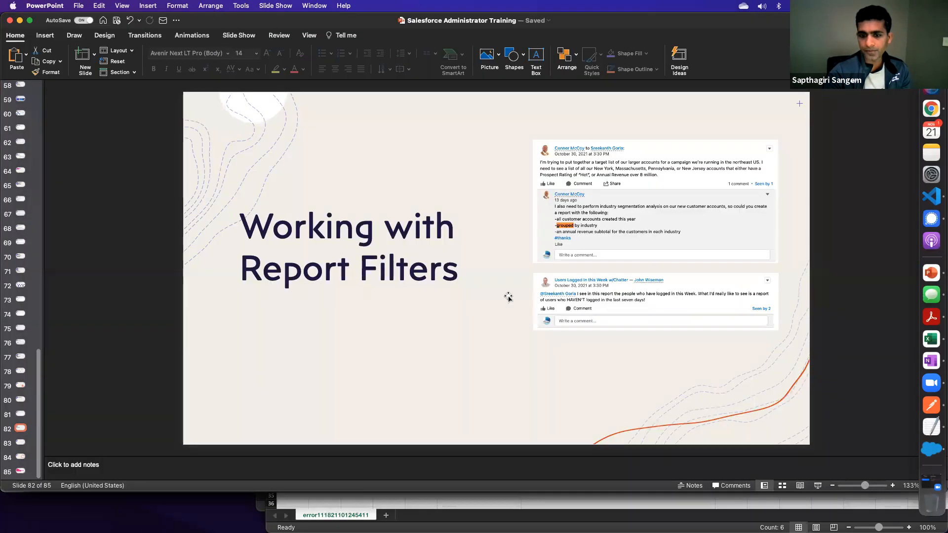
{"action": "key", "text": "Page_Up"}
{"action": "left_click", "coordinate": [419, 342]}
{"action": "key", "text": "Page_Down"}
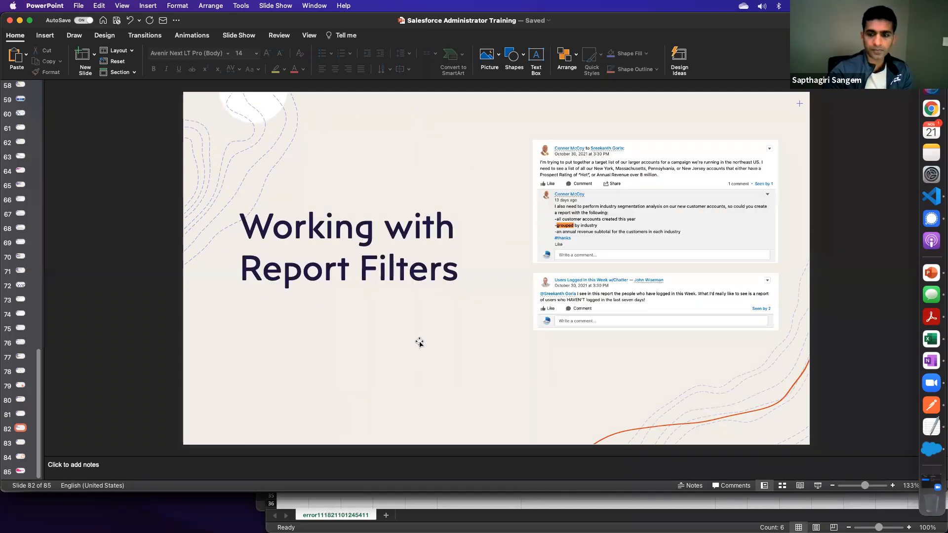
{"action": "key", "text": "Page_Down"}
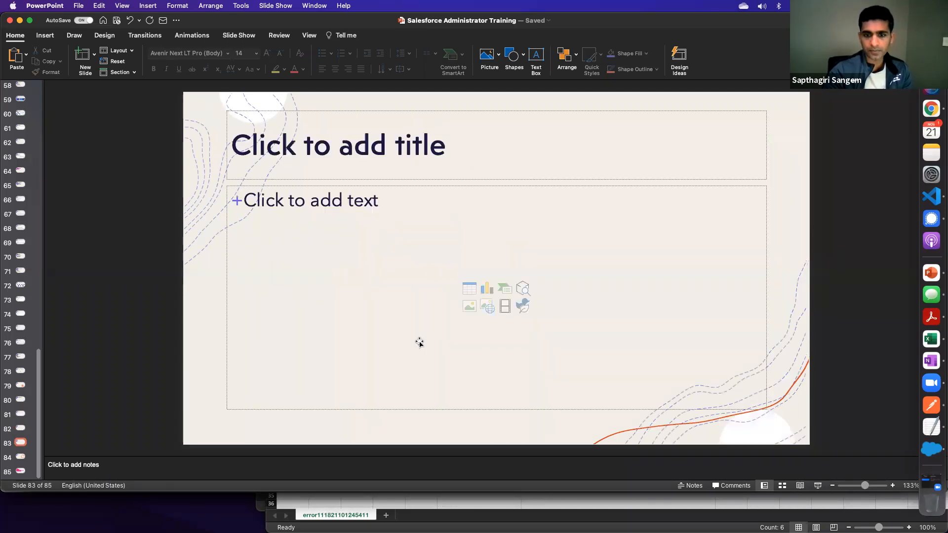
{"action": "key", "text": "Page_Down"}
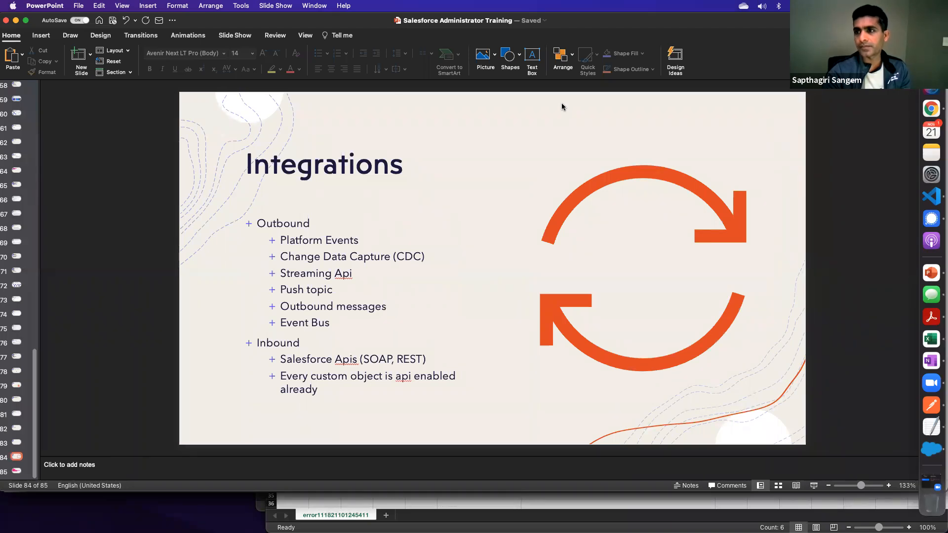
{"action": "key", "text": "super+Return"}
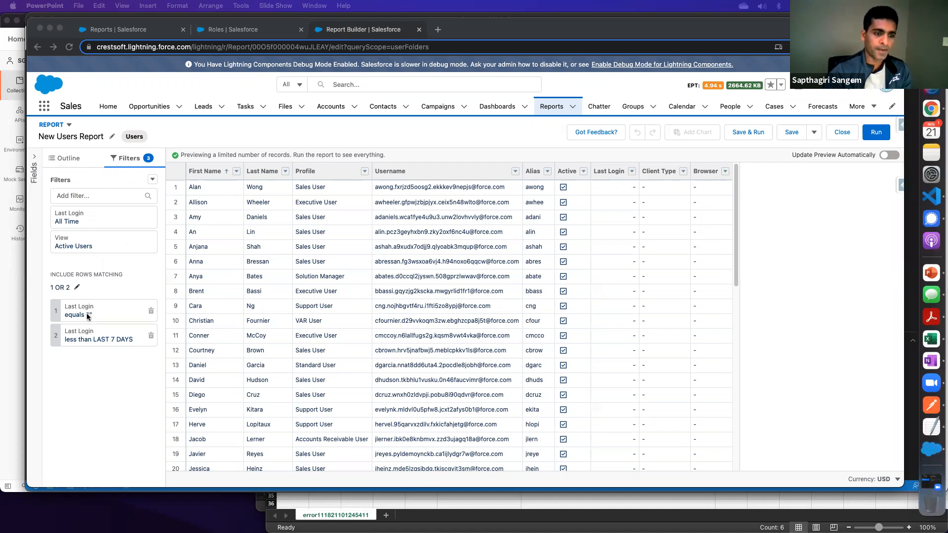
- Show the available fields, group New Users Report rows by Profile and refresh the preview
{"action": "left_click", "coordinate": [35, 160]}
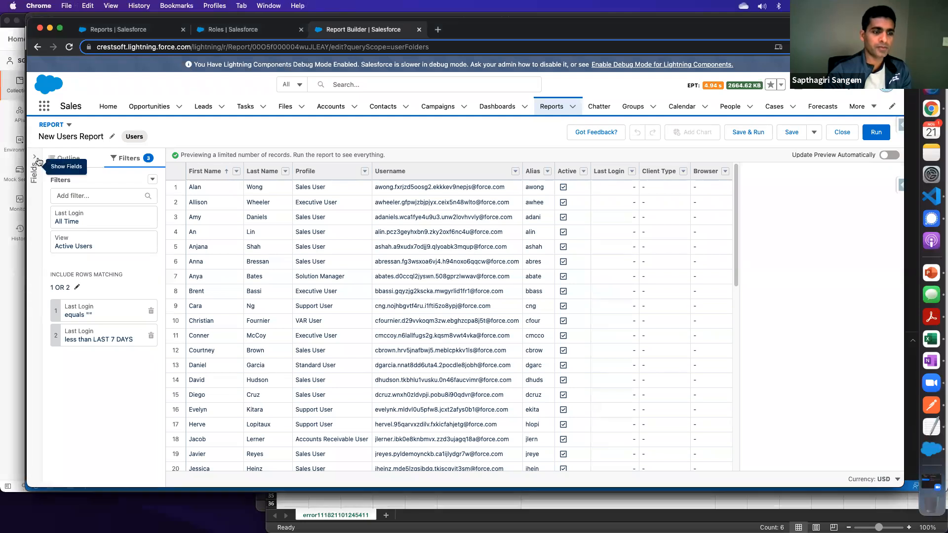
{"action": "left_click", "coordinate": [37, 161]}
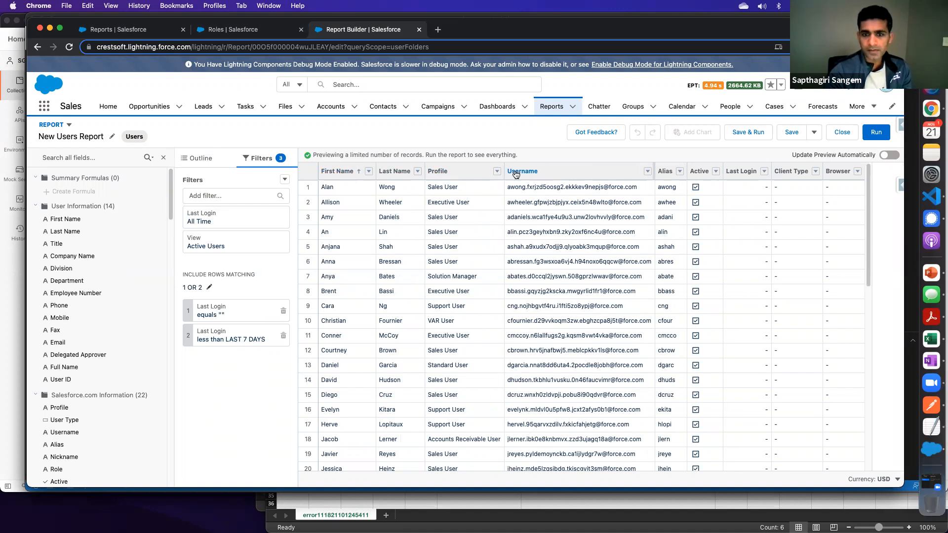
{"action": "left_click", "coordinate": [497, 172]}
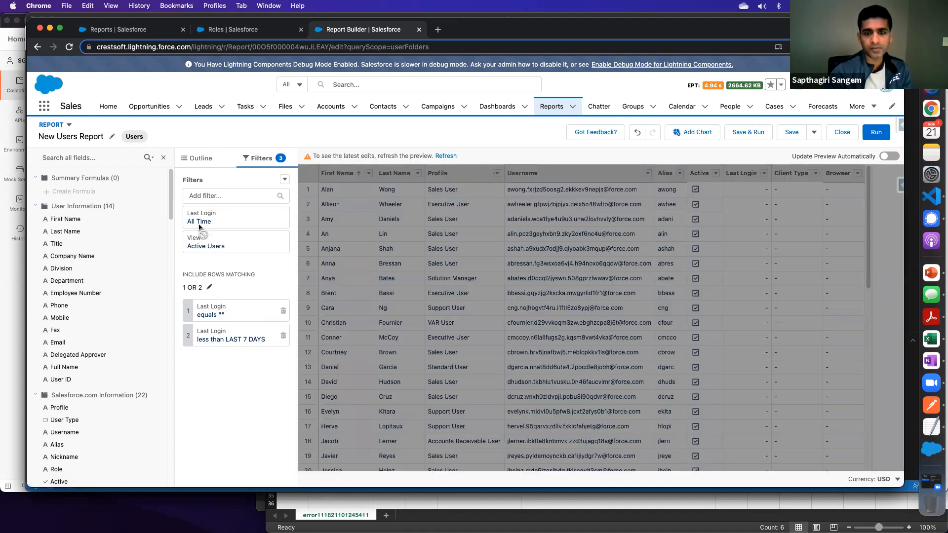
{"action": "left_click", "coordinate": [447, 156]}
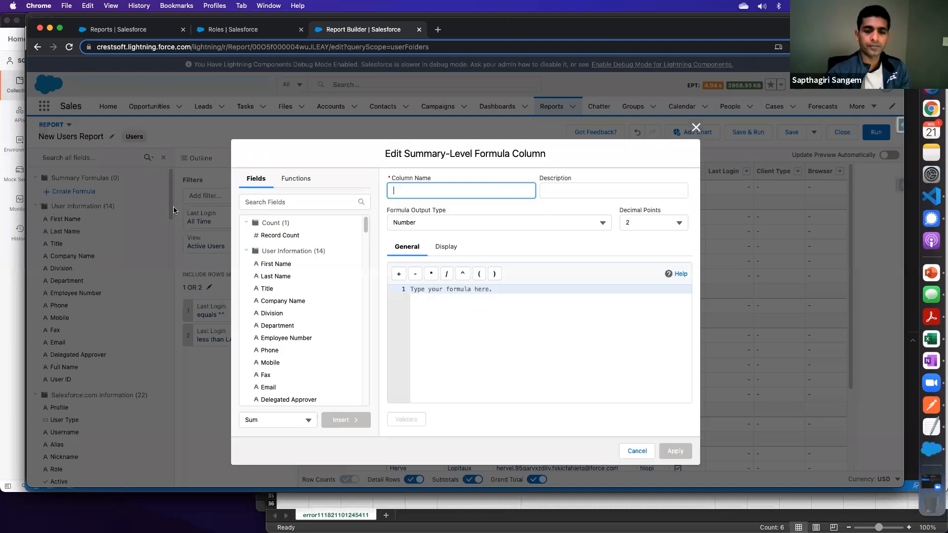
- Start a summary-level formula column and look through the logical, math and summary functions it offers
{"action": "left_click", "coordinate": [447, 290]}
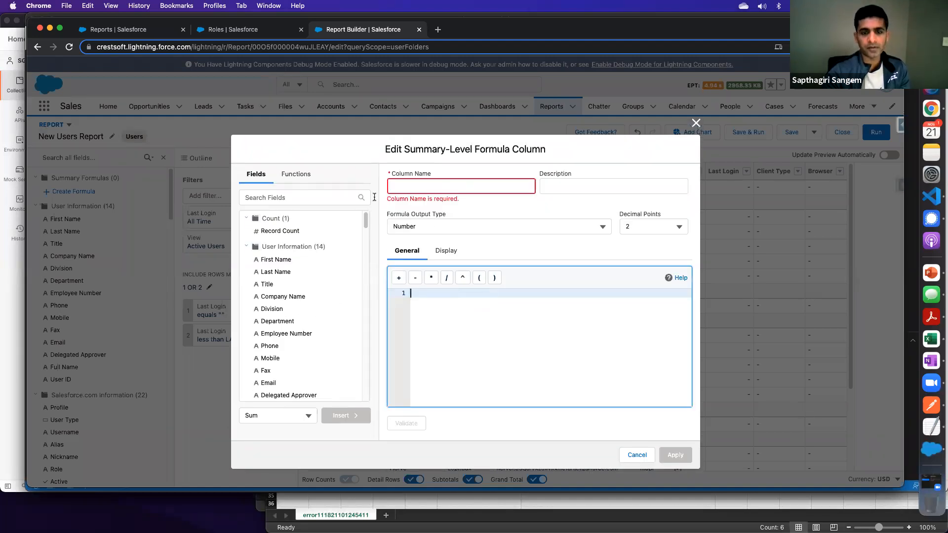
{"action": "left_click", "coordinate": [291, 191]}
{"action": "left_click", "coordinate": [296, 178]}
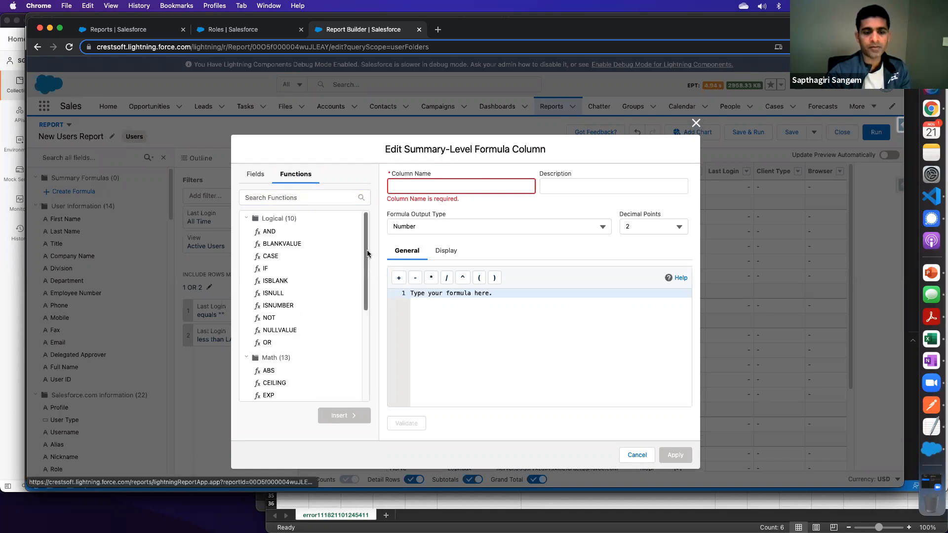
{"action": "scroll", "coordinate": [367, 252], "scroll_direction": "down", "scroll_amount": 5}
{"action": "scroll", "coordinate": [364, 229], "scroll_direction": "up", "scroll_amount": 5}
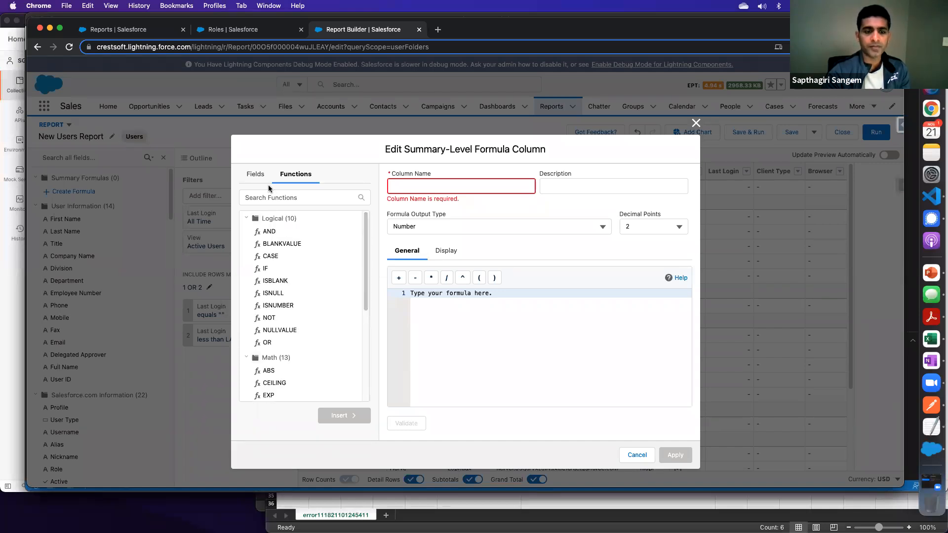
{"action": "scroll", "coordinate": [367, 258], "scroll_direction": "down", "scroll_amount": 5}
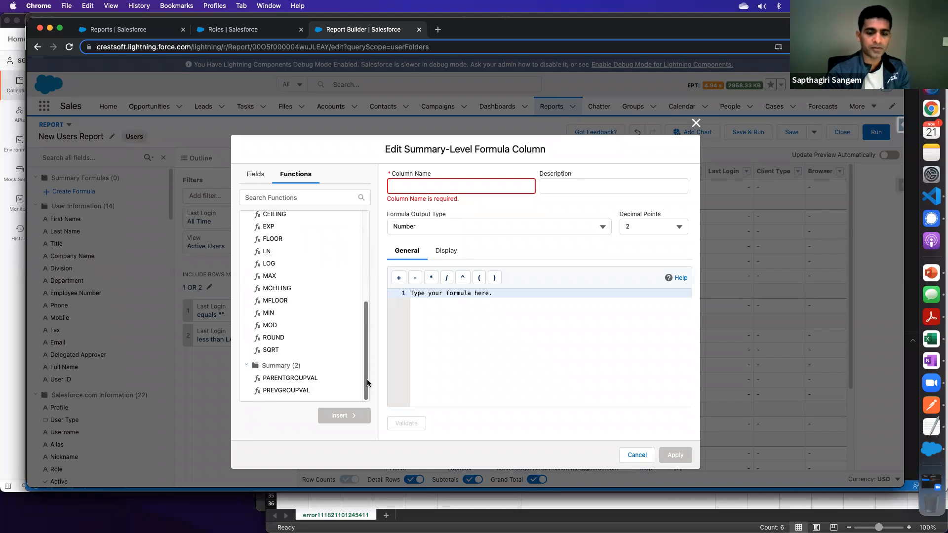
{"action": "scroll", "coordinate": [365, 257], "scroll_direction": "up", "scroll_amount": 5}
- Look through the fields available to the summary-level formula and cancel the formula column
{"action": "left_click", "coordinate": [254, 173]}
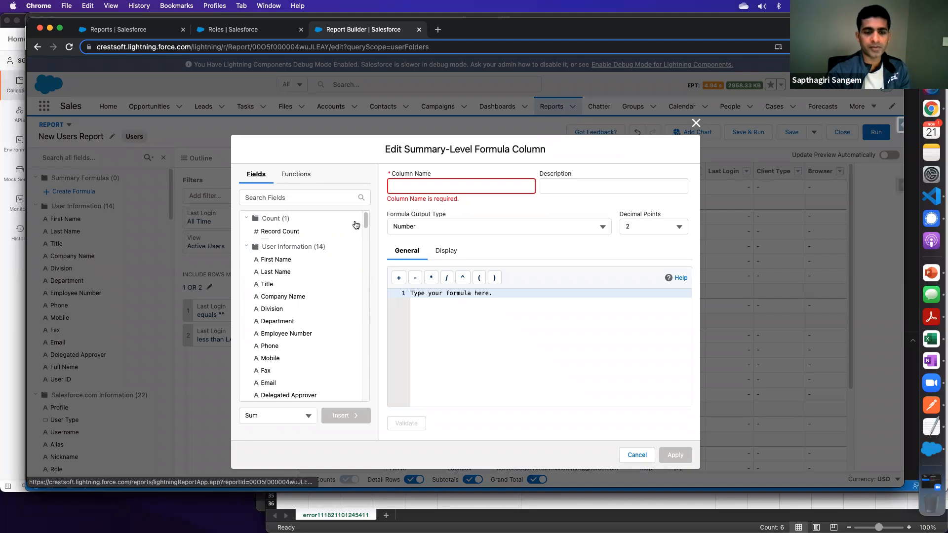
{"action": "scroll", "coordinate": [367, 247], "scroll_direction": "down", "scroll_amount": 5}
{"action": "scroll", "coordinate": [366, 248], "scroll_direction": "down", "scroll_amount": 3}
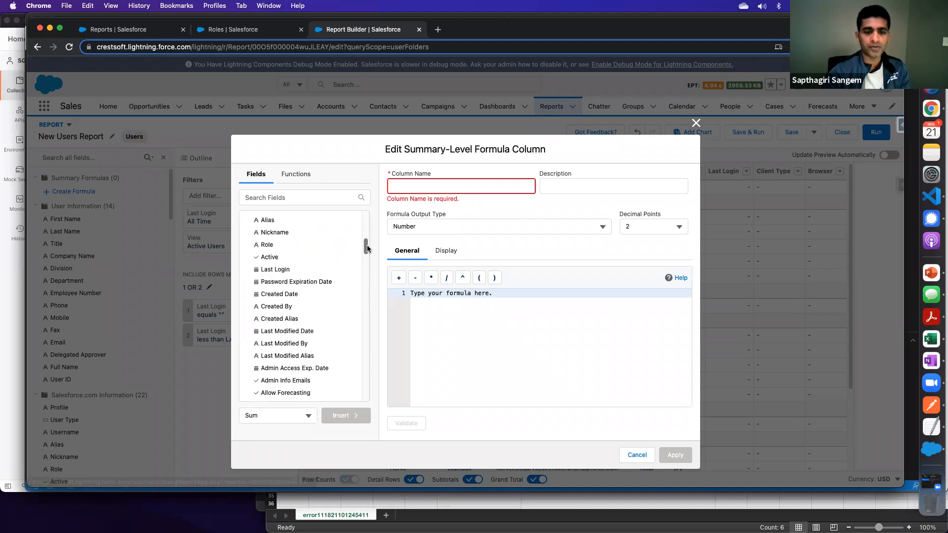
{"action": "scroll", "coordinate": [367, 242], "scroll_direction": "up", "scroll_amount": 5}
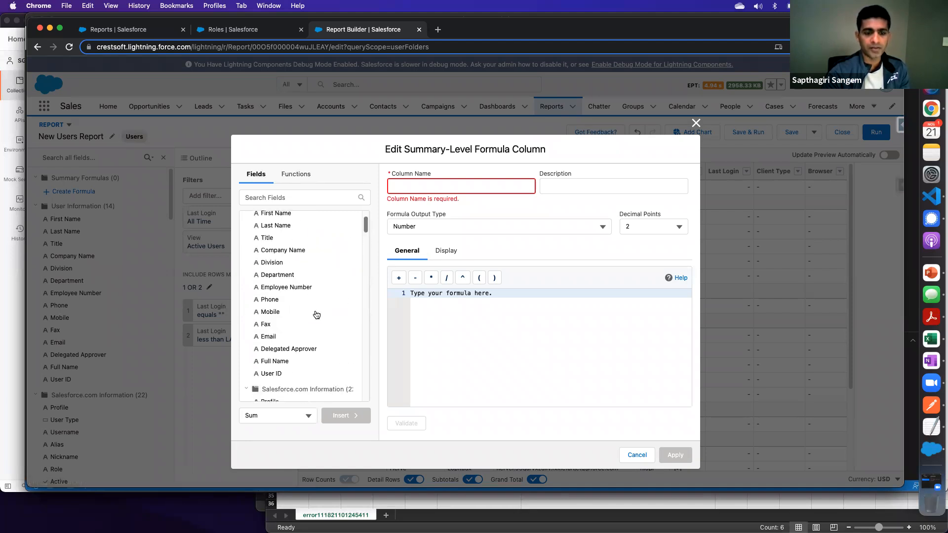
{"action": "scroll", "coordinate": [291, 306], "scroll_direction": "up", "scroll_amount": 2}
{"action": "scroll", "coordinate": [290, 309], "scroll_direction": "down", "scroll_amount": 6}
{"action": "scroll", "coordinate": [290, 309], "scroll_direction": "down", "scroll_amount": 15}
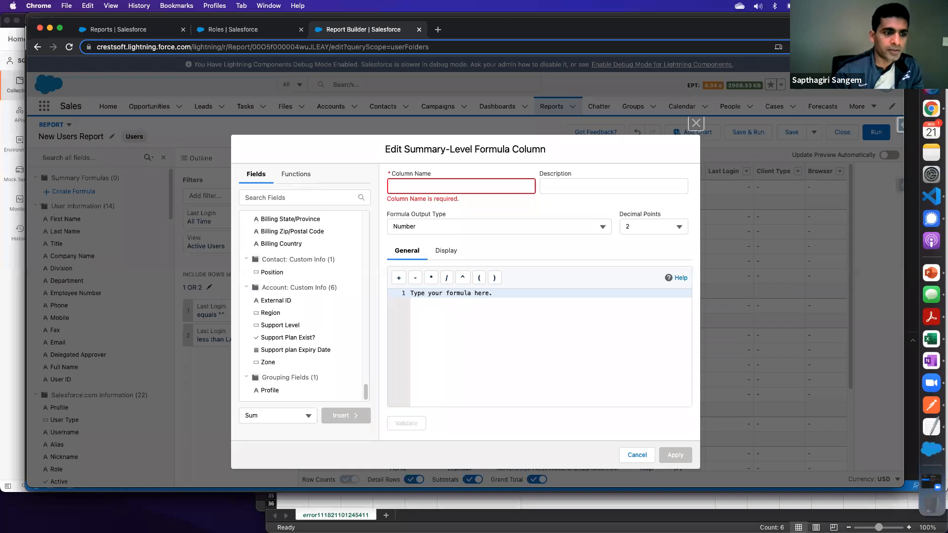
{"action": "left_click", "coordinate": [637, 455]}
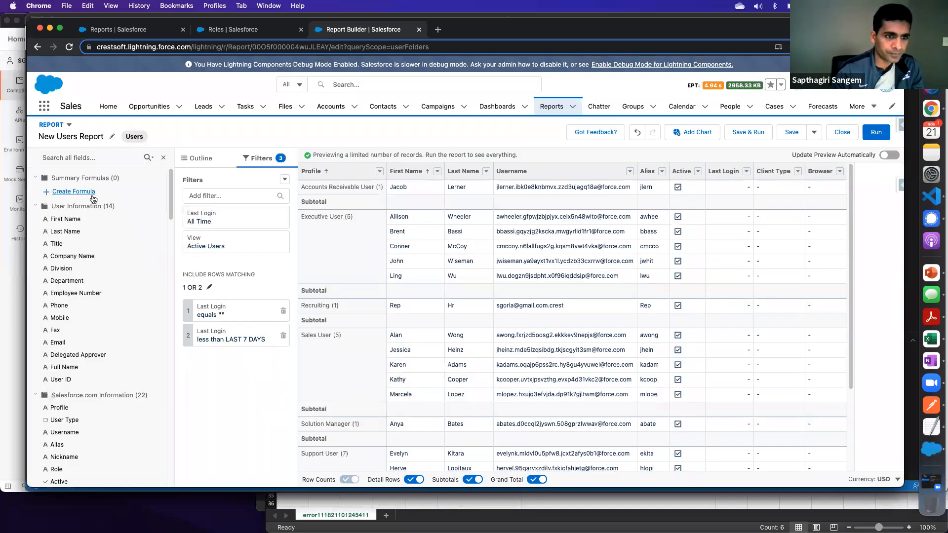
- Look through the available report fields and collapse the categories from User Information through Address Information
{"action": "scroll", "coordinate": [168, 212], "scroll_direction": "down", "scroll_amount": 20}
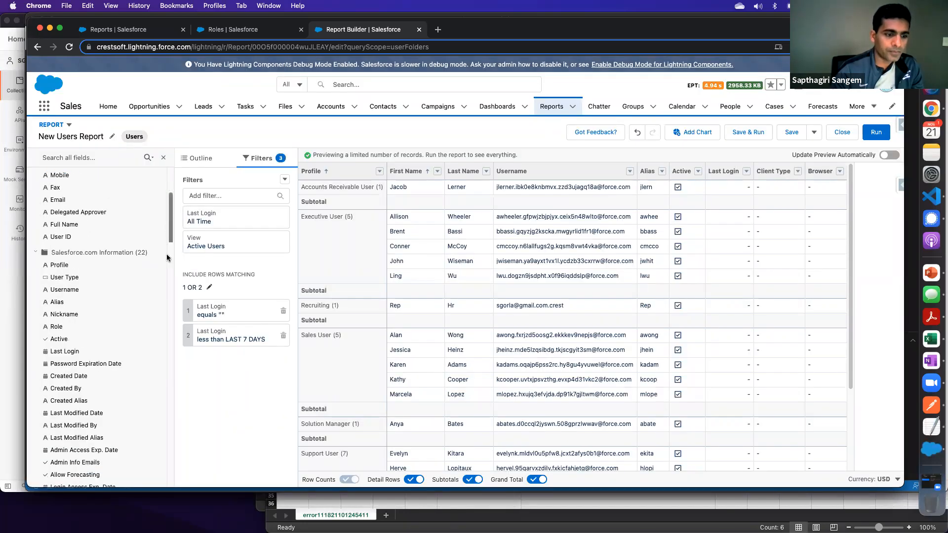
{"action": "scroll", "coordinate": [166, 227], "scroll_direction": "up", "scroll_amount": 20}
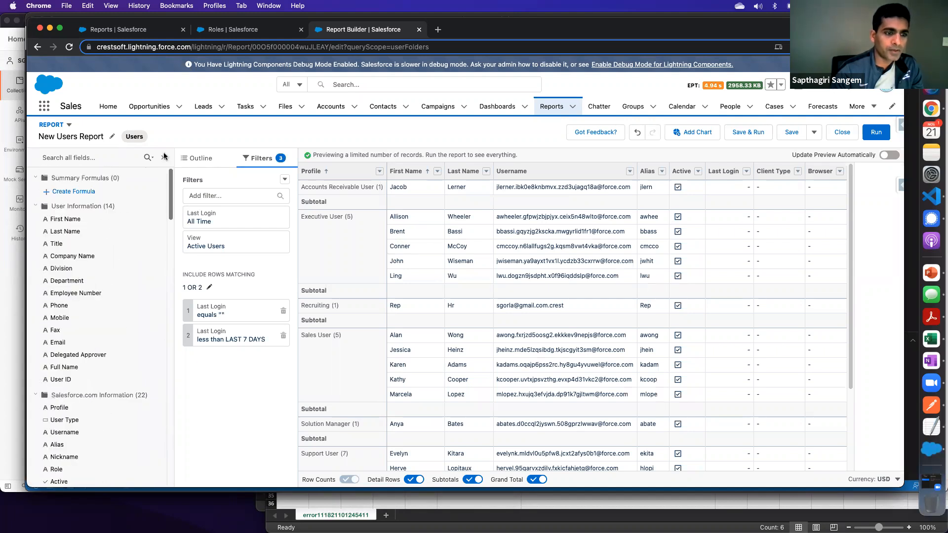
{"action": "left_click", "coordinate": [36, 207]}
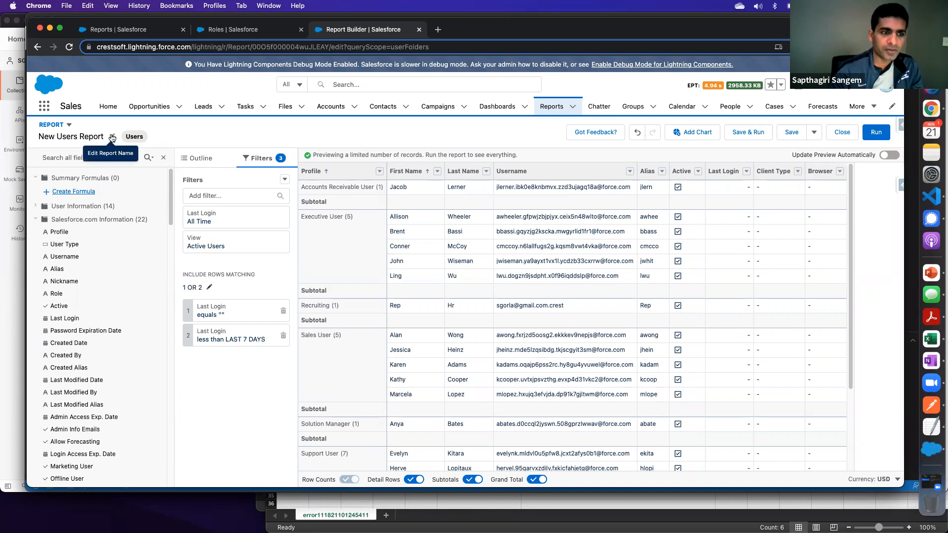
{"action": "left_click", "coordinate": [35, 221]}
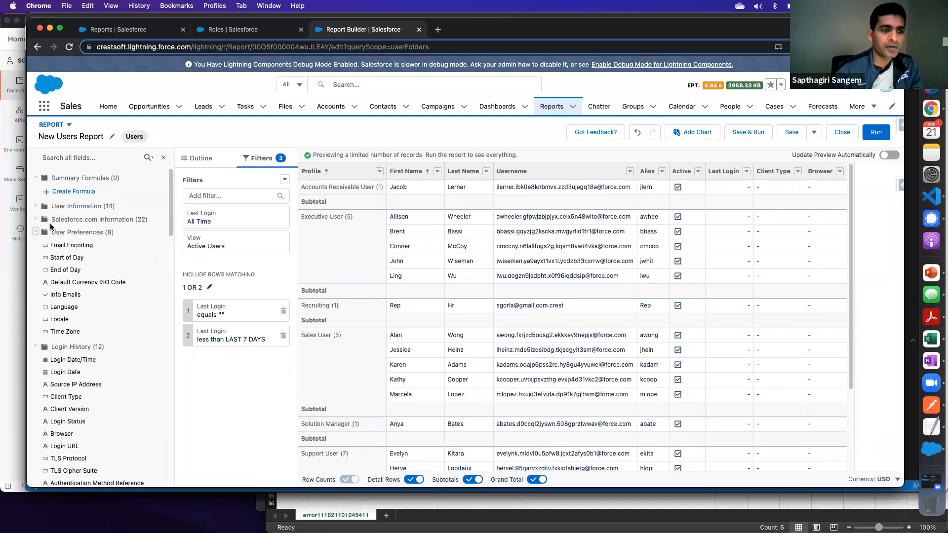
{"action": "left_click", "coordinate": [35, 232]}
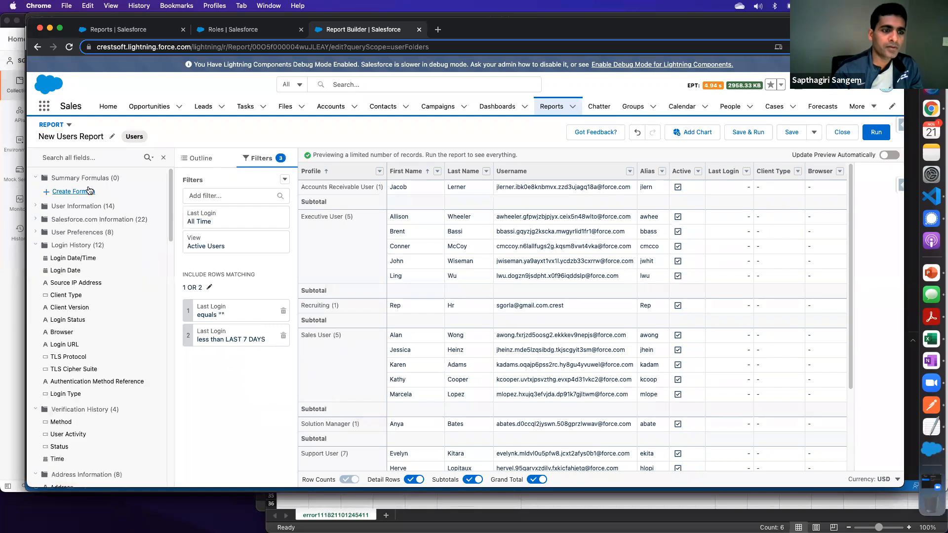
{"action": "left_click", "coordinate": [36, 245]}
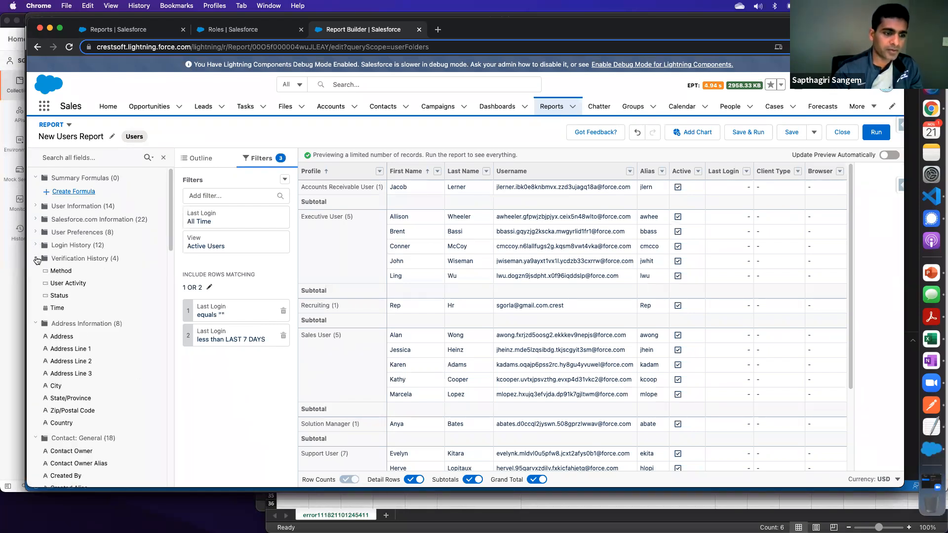
{"action": "left_click", "coordinate": [36, 258]}
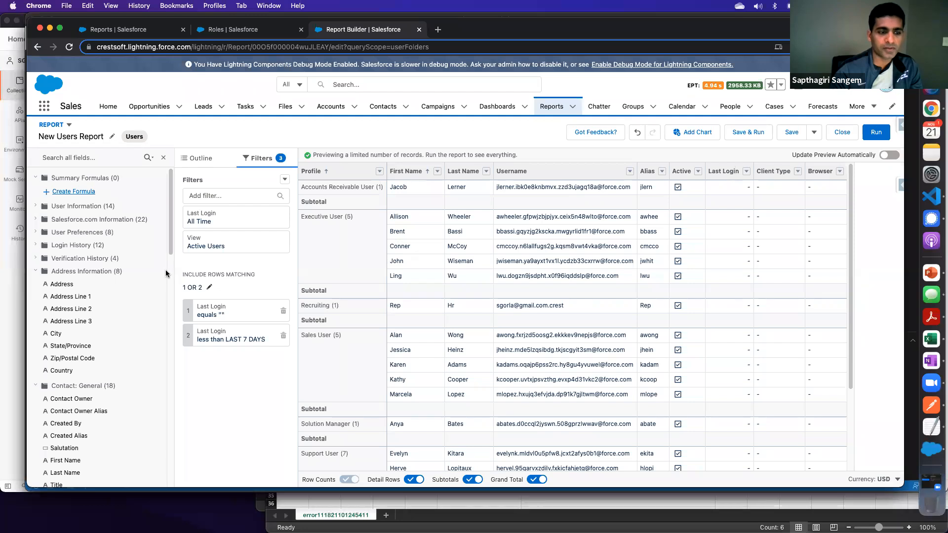
{"action": "left_click", "coordinate": [36, 271]}
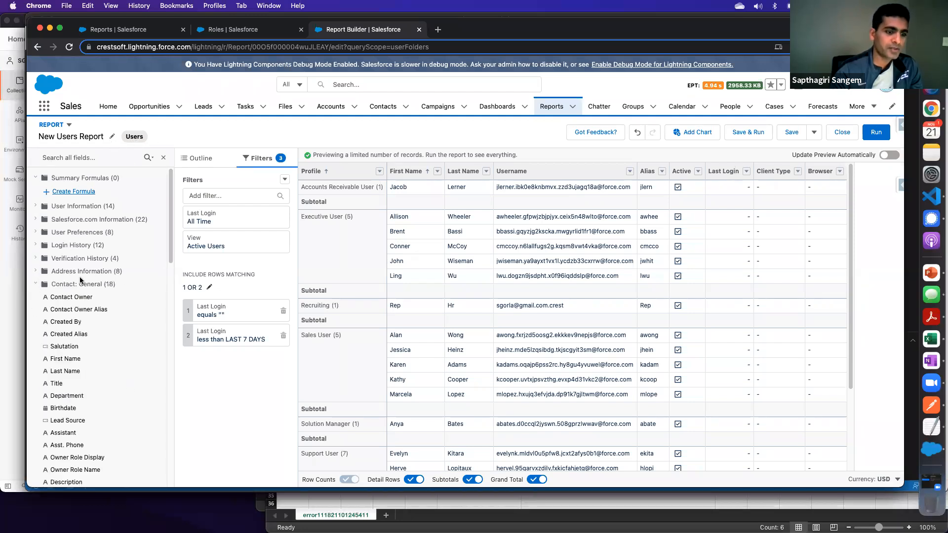
- Collapse the Contact General, Address and Ph/Fax/Email field categories and the Account General and Address categories
{"action": "left_click", "coordinate": [36, 285]}
{"action": "left_click", "coordinate": [36, 297]}
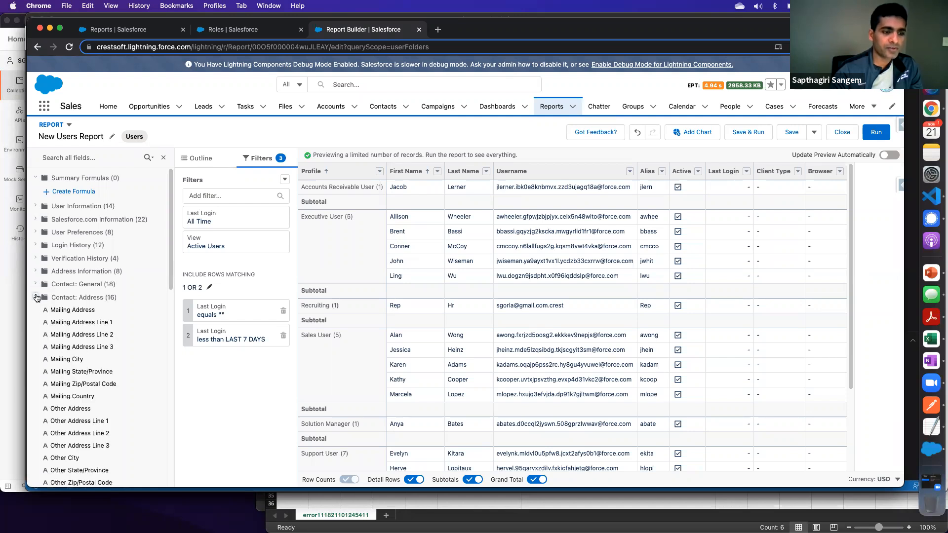
{"action": "left_click", "coordinate": [36, 297]}
{"action": "left_click", "coordinate": [36, 310]}
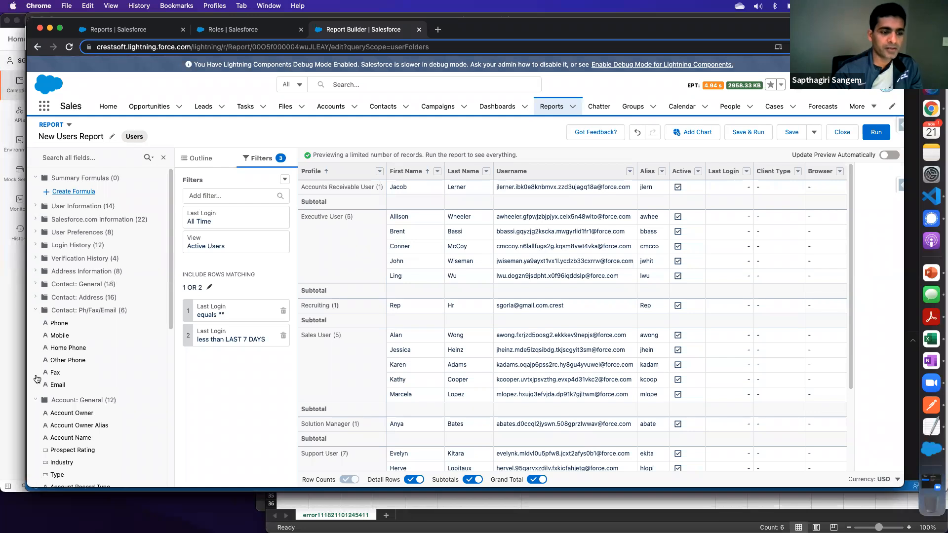
{"action": "left_click", "coordinate": [36, 310]}
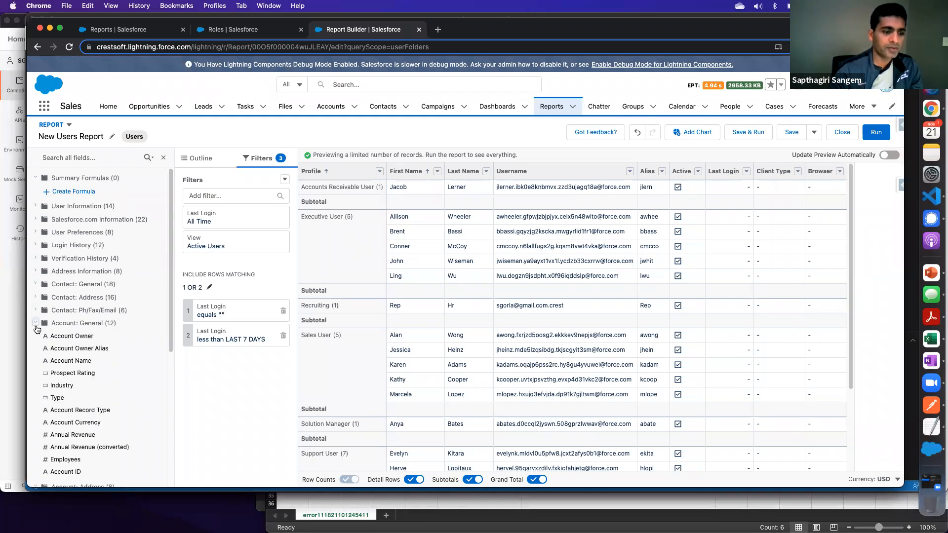
{"action": "left_click", "coordinate": [35, 323]}
{"action": "left_click", "coordinate": [36, 337]}
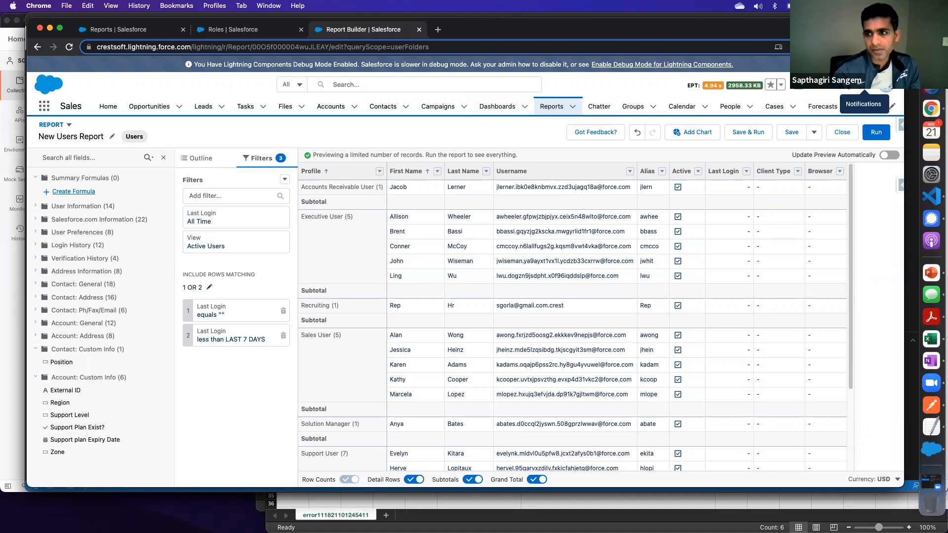
- Open Salesforce Setup and search its settings for "report ty"
{"action": "left_click", "coordinate": [851, 85]}
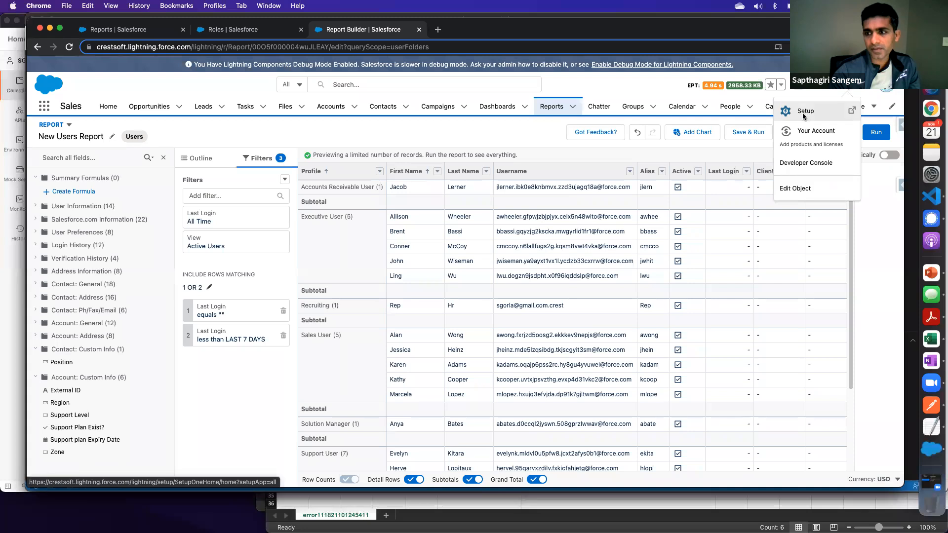
{"action": "left_click", "coordinate": [805, 114]}
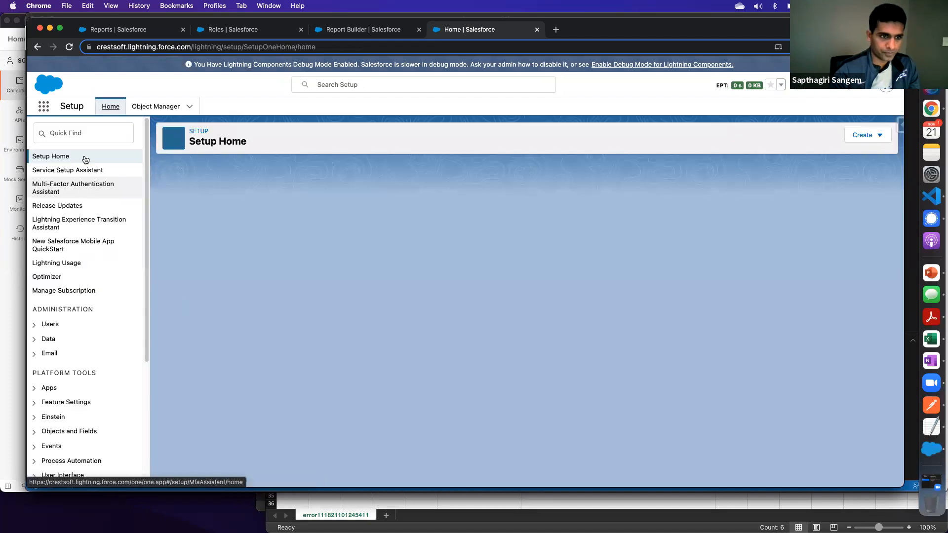
{"action": "left_click", "coordinate": [84, 136]}
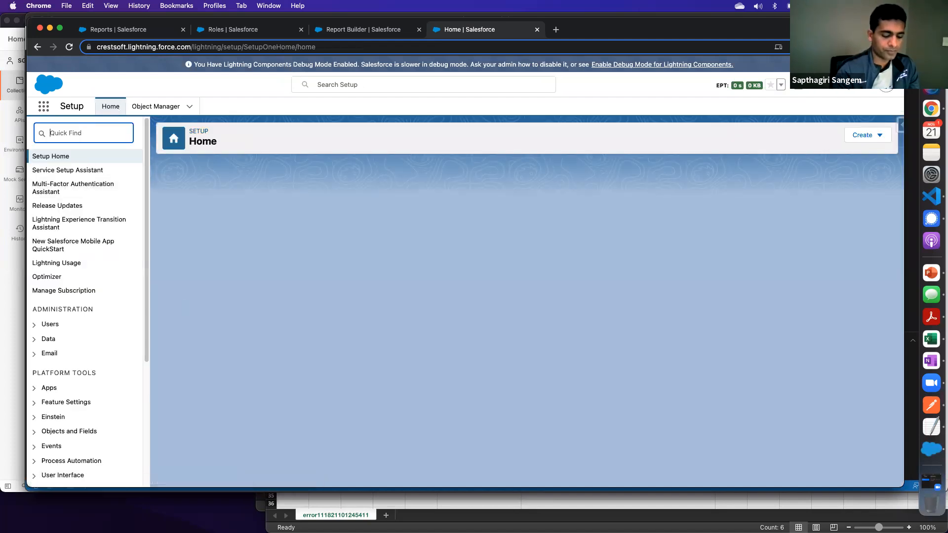
{"action": "type", "text": "report ty"}
- Open Report Types, dismiss the walkthrough tips and continue past the introduction to the All Custom Report Types list
{"action": "left_click", "coordinate": [90, 230]}
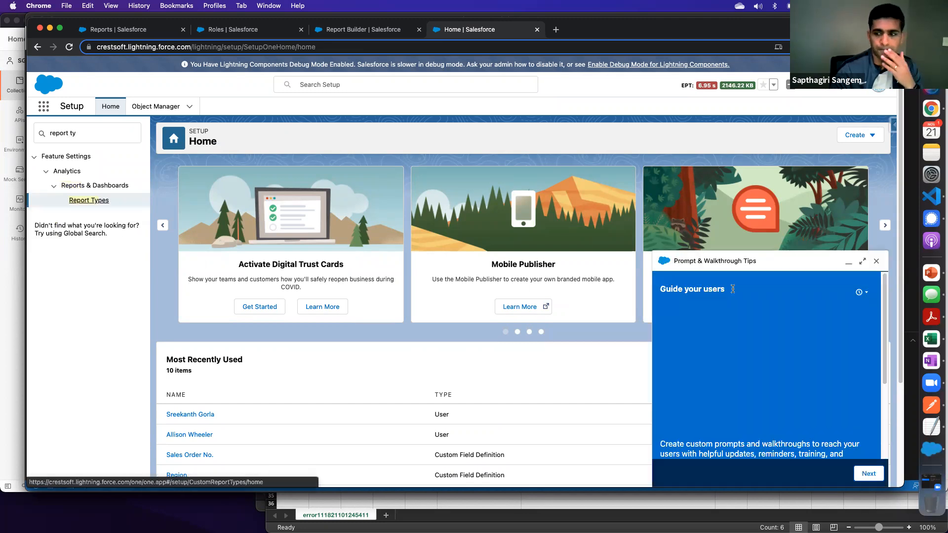
{"action": "left_click", "coordinate": [875, 262]}
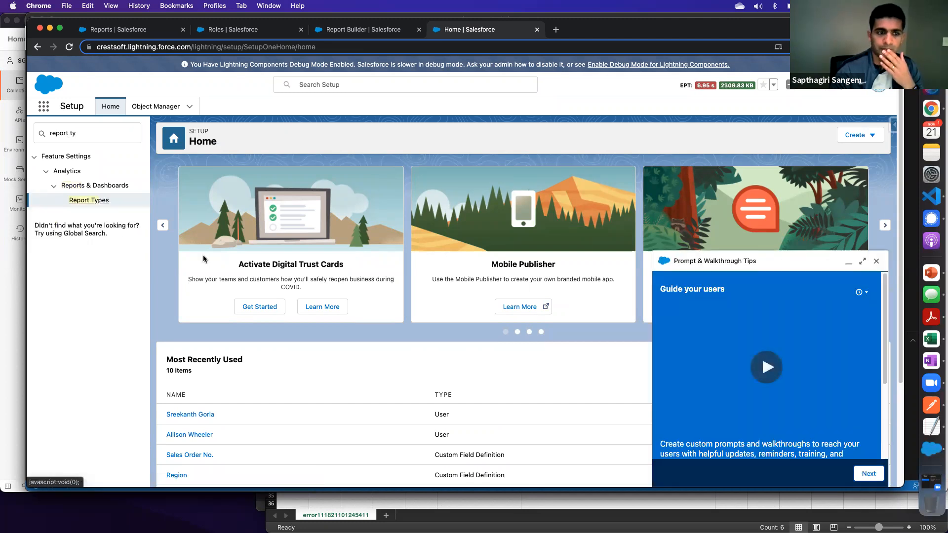
{"action": "left_click", "coordinate": [120, 211]}
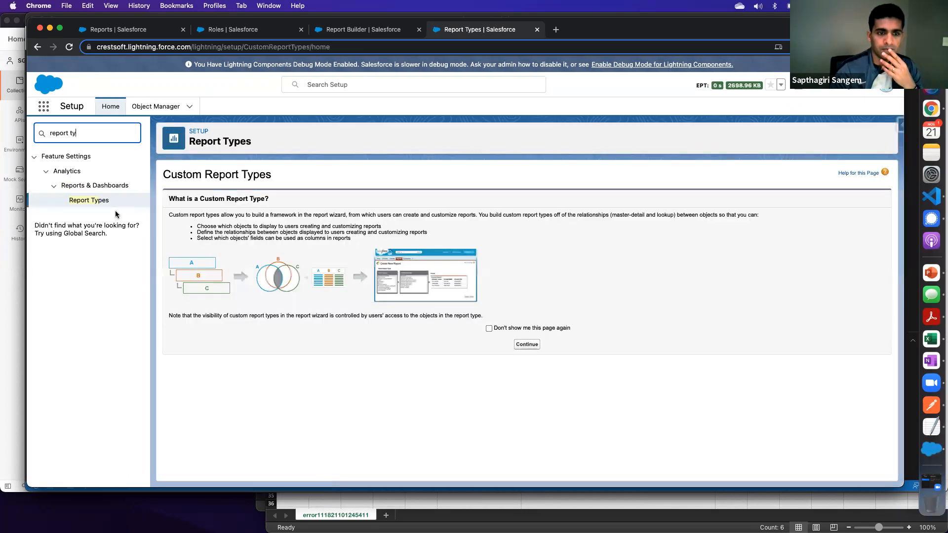
{"action": "left_click", "coordinate": [530, 347]}
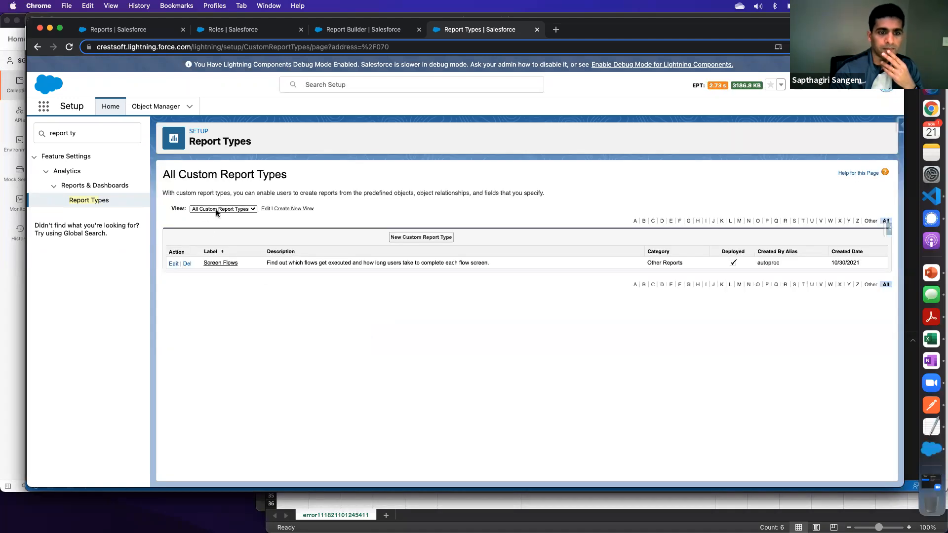
{"action": "left_click", "coordinate": [222, 210]}
{"action": "left_click", "coordinate": [229, 213]}
- Start a new custom report type with Accounts as the primary object
{"action": "left_click", "coordinate": [422, 238]}
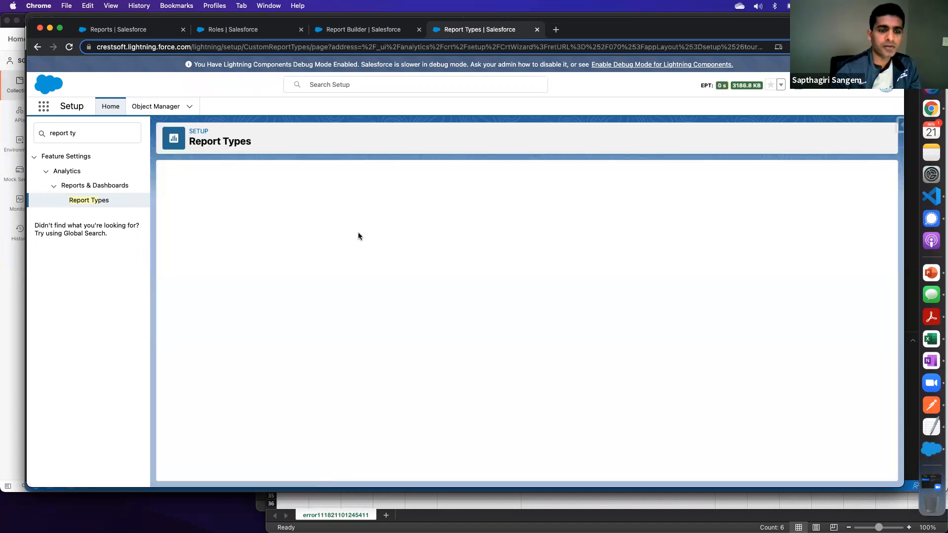
{"action": "left_click", "coordinate": [347, 282]}
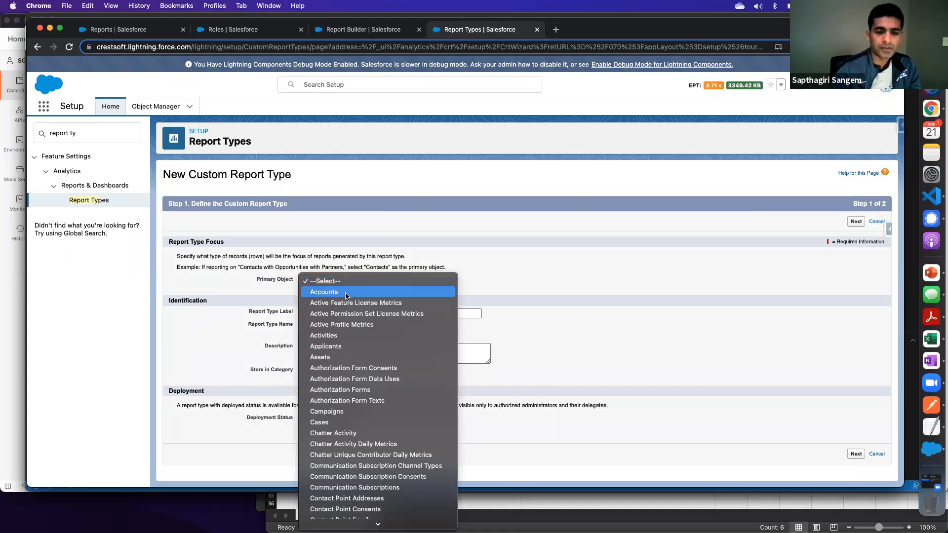
{"action": "left_click", "coordinate": [346, 293]}
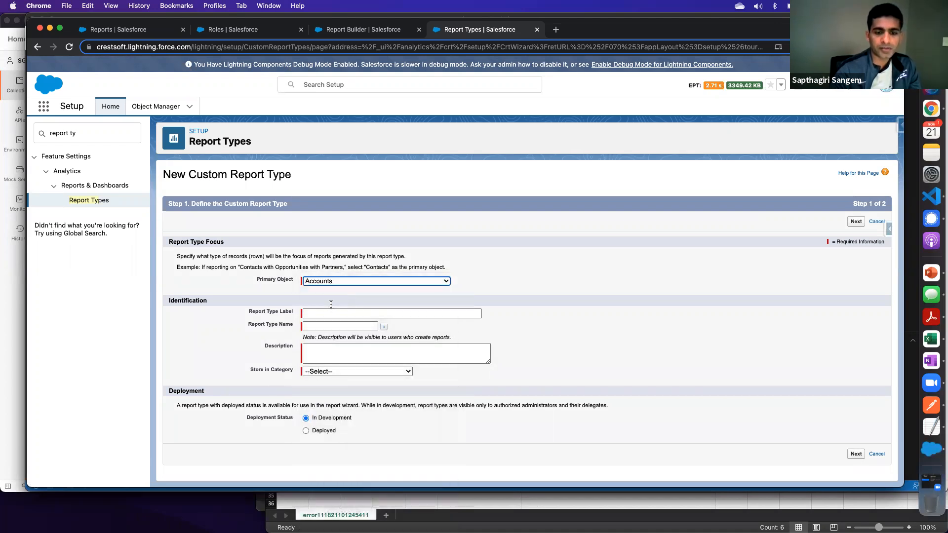
- Return to New Users Report, save its changes while leaving for the reports list and dismiss the notification
{"action": "left_click", "coordinate": [231, 30]}
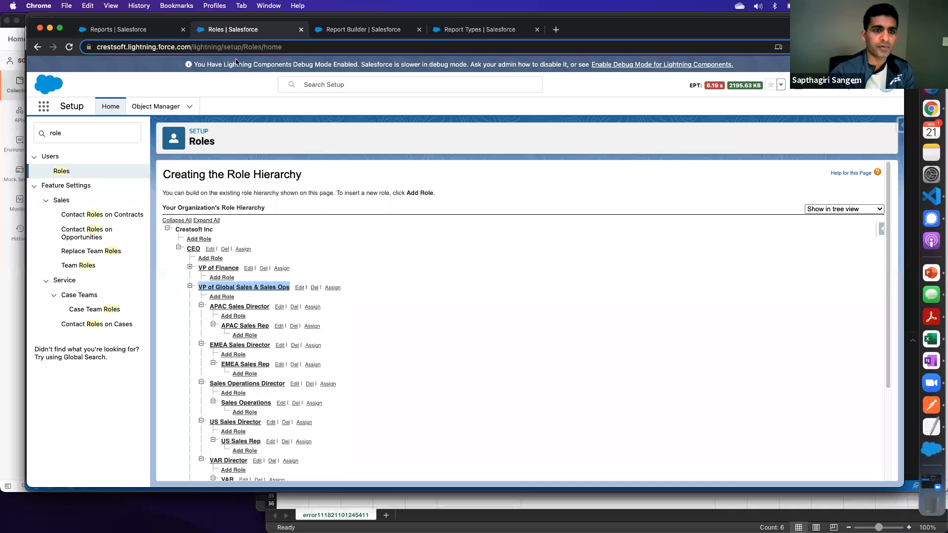
{"action": "left_click", "coordinate": [353, 34]}
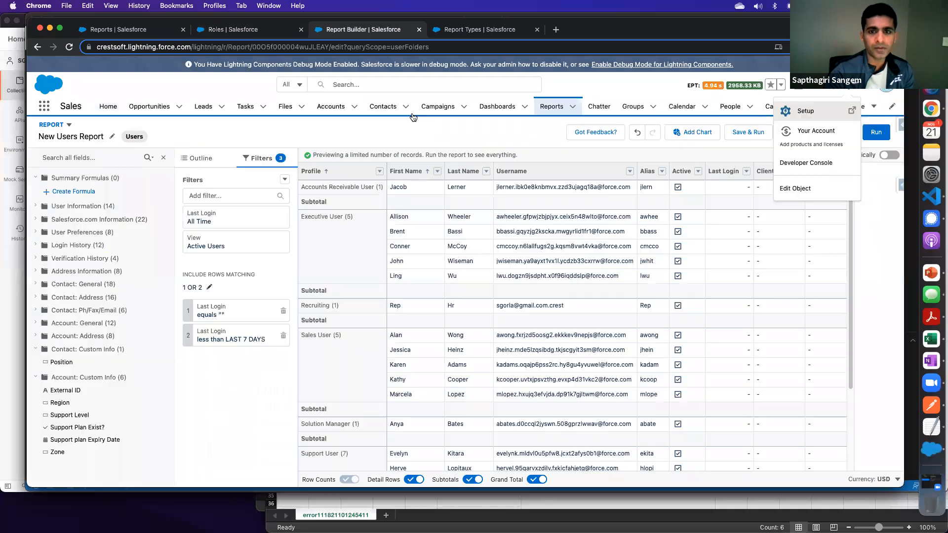
{"action": "left_click", "coordinate": [548, 108]}
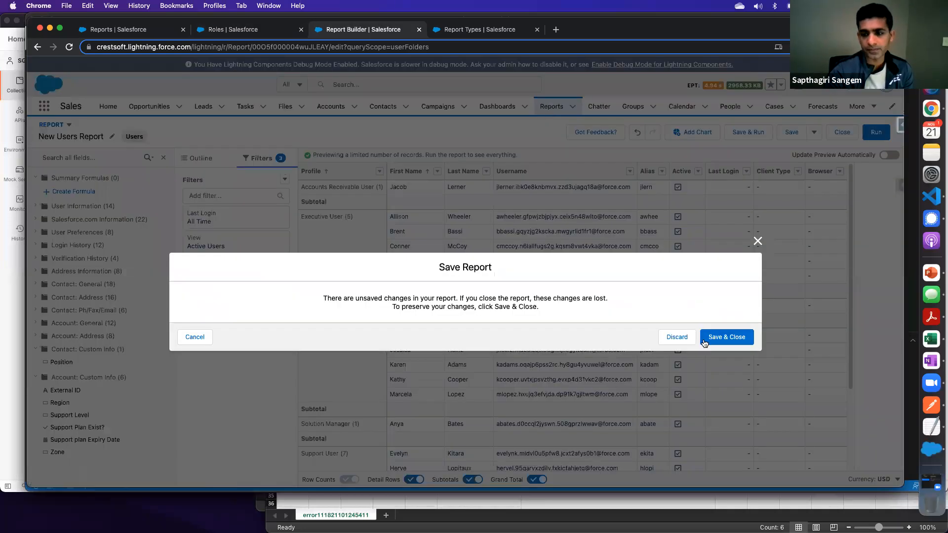
{"action": "left_click", "coordinate": [727, 339]}
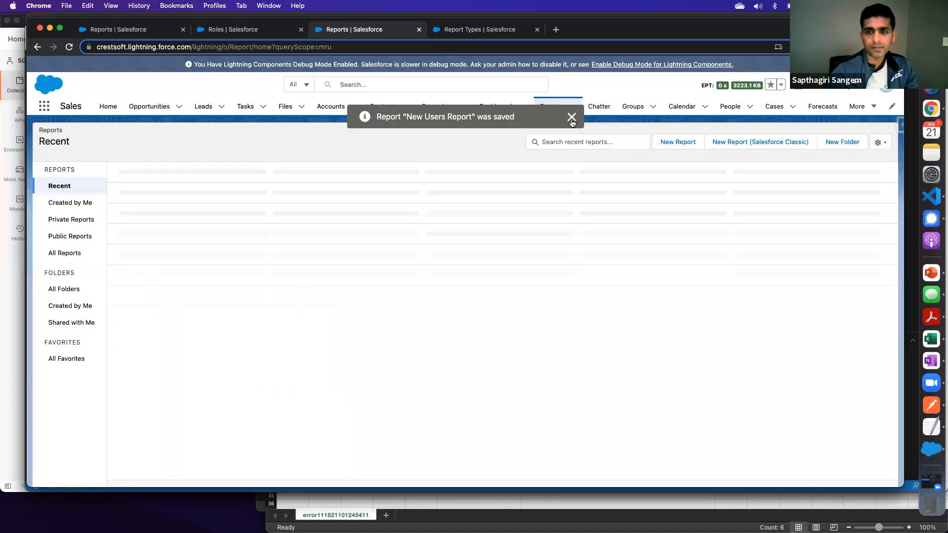
{"action": "left_click", "coordinate": [572, 119]}
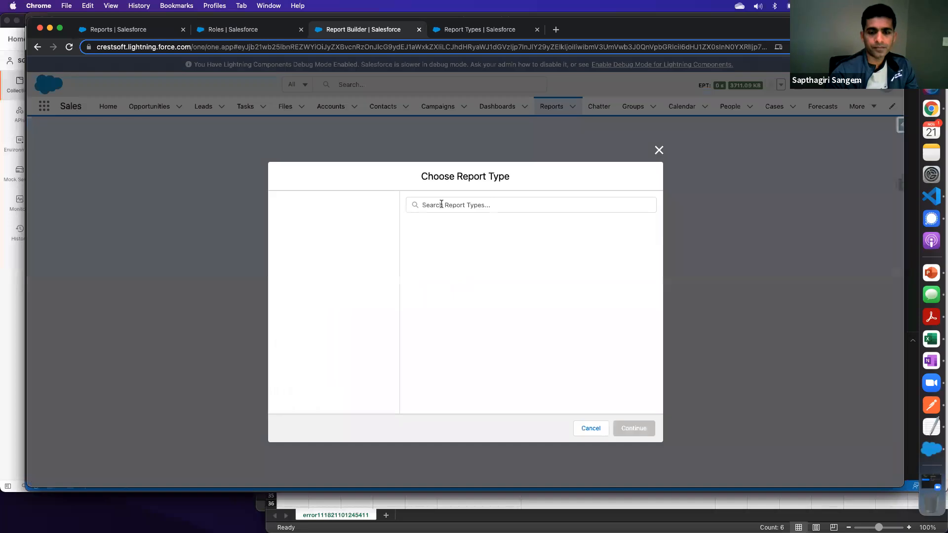
- Look through the opportunity report types for a new report and create it with the Opportunities type
{"action": "type", "text": "opp"}
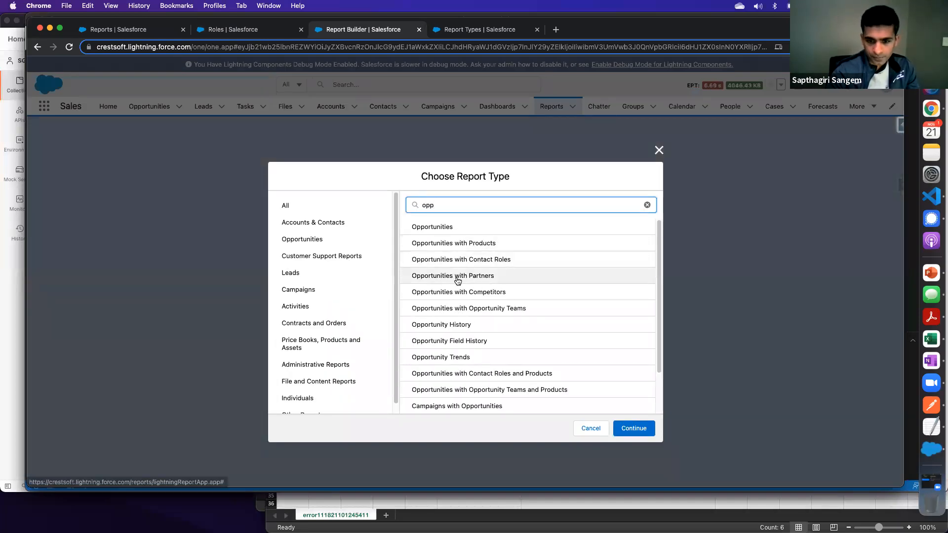
{"action": "scroll", "coordinate": [472, 309], "scroll_direction": "down", "scroll_amount": 2}
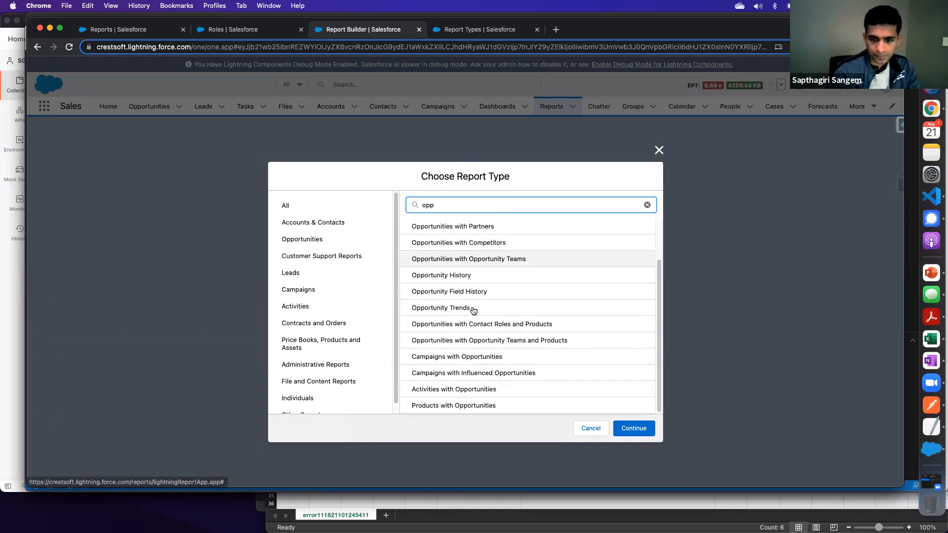
{"action": "scroll", "coordinate": [473, 310], "scroll_direction": "up", "scroll_amount": 2}
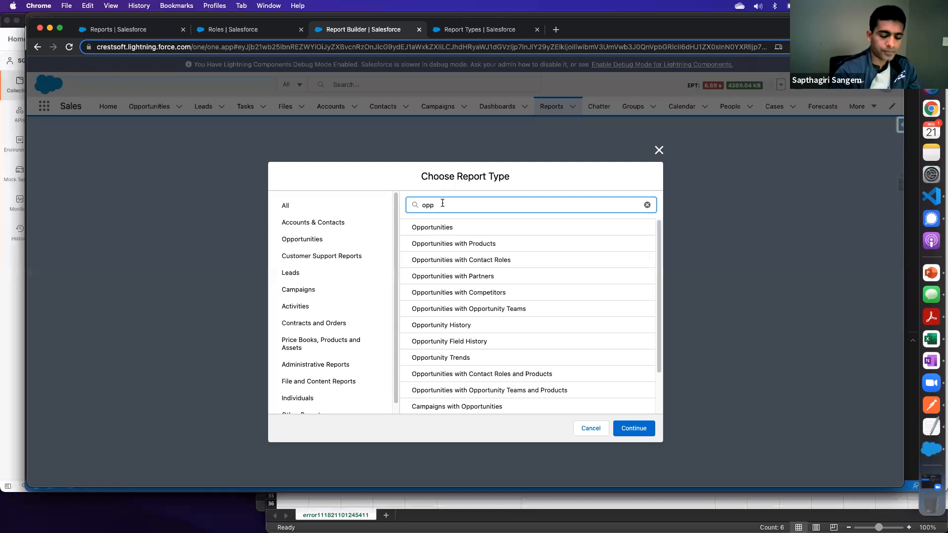
{"action": "type", "text": "ie"}
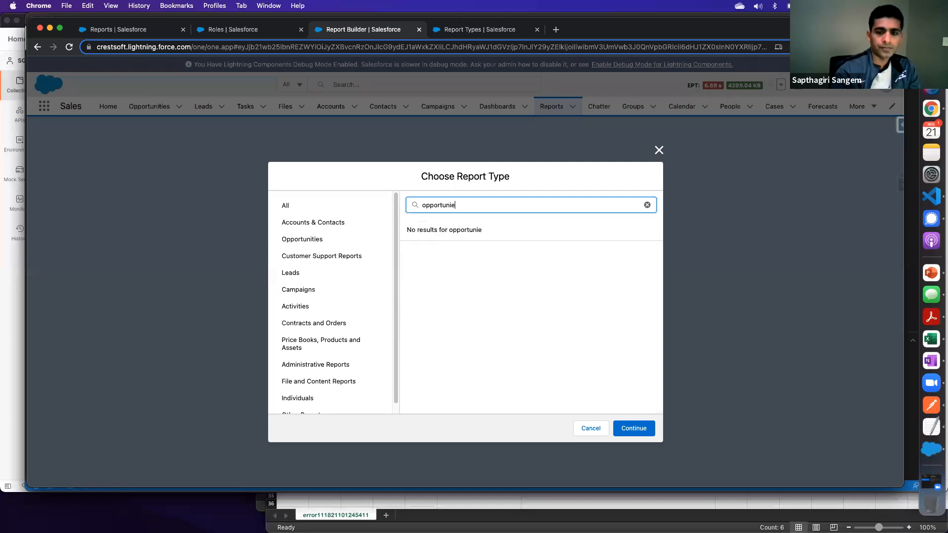
{"action": "key", "text": "BackSpace"}
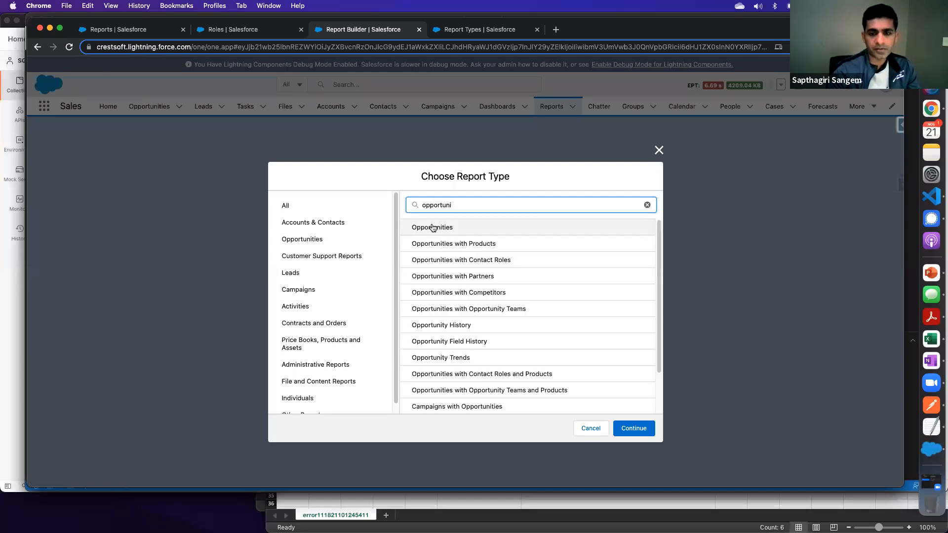
{"action": "left_click", "coordinate": [632, 427]}
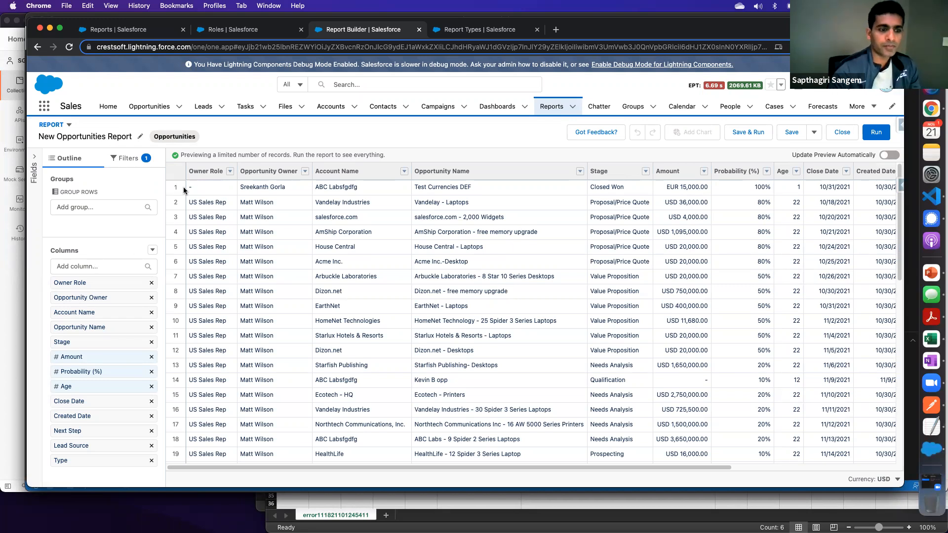
- Search the columns available to New Opportunities Report for "account" and run the report
{"action": "left_click", "coordinate": [71, 266]}
{"action": "type", "text": "account"}
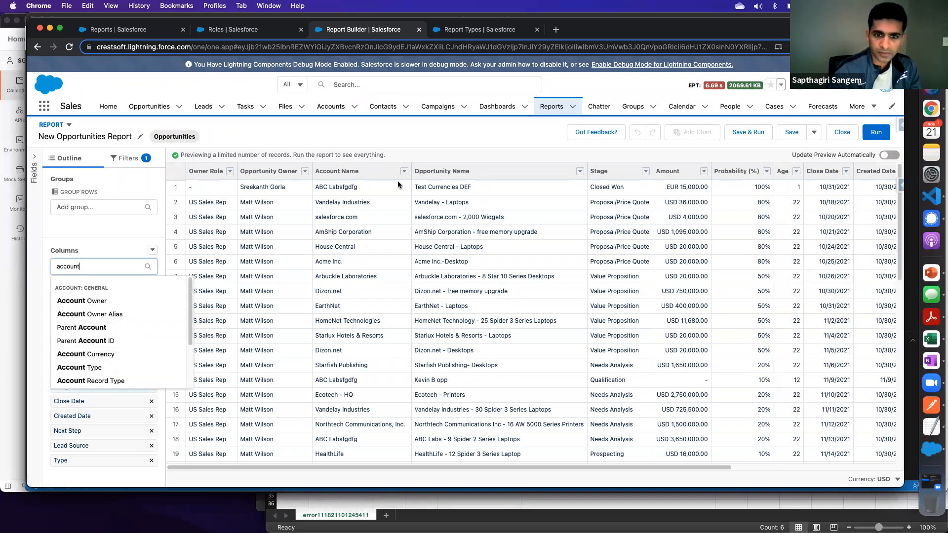
{"action": "left_click", "coordinate": [414, 129]}
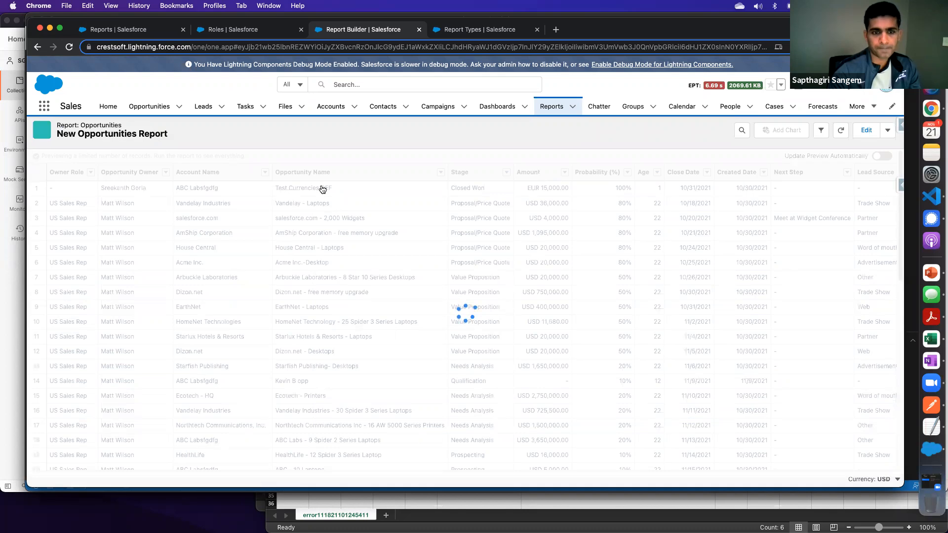
- Check the Account Name column options in New Opportunities Report, view the Test Currencies DEF opportunity record and go back
{"action": "left_click", "coordinate": [265, 189]}
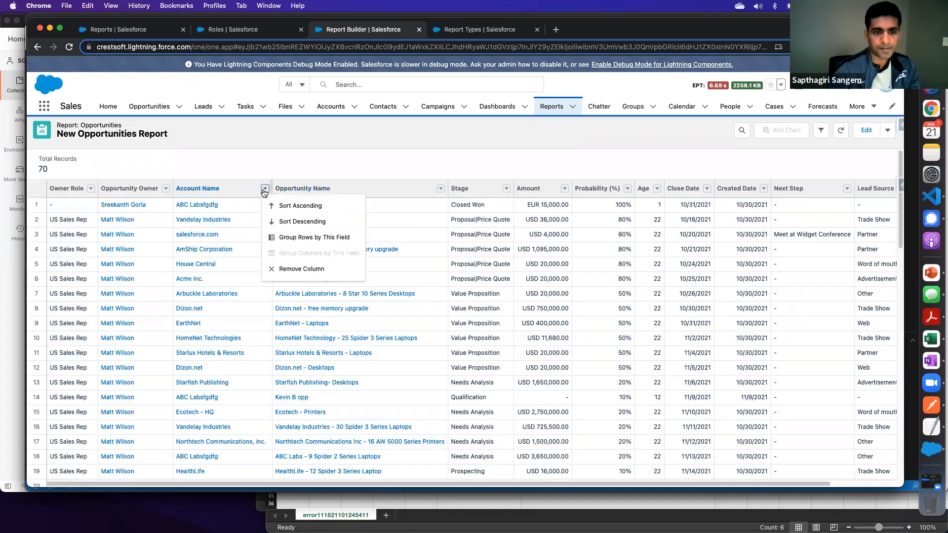
{"action": "left_click", "coordinate": [127, 208]}
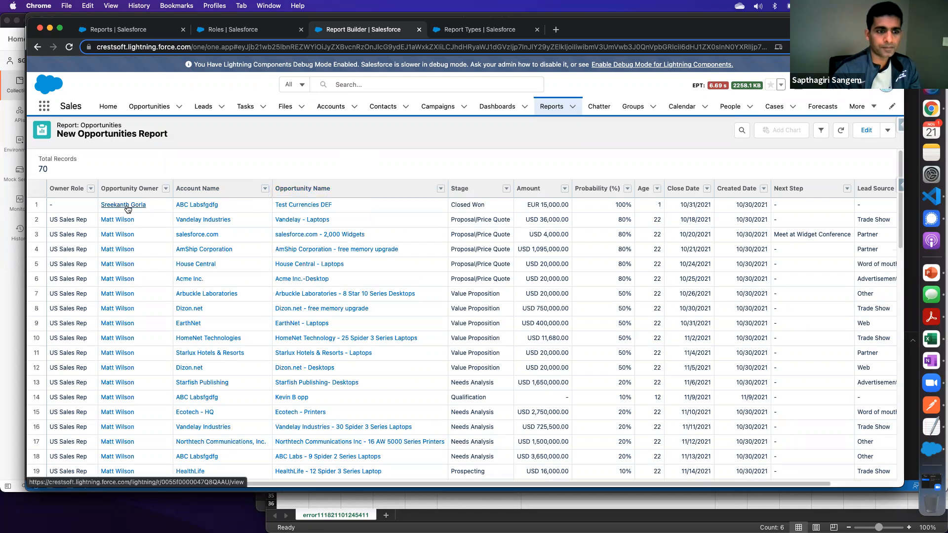
{"action": "left_click", "coordinate": [307, 206]}
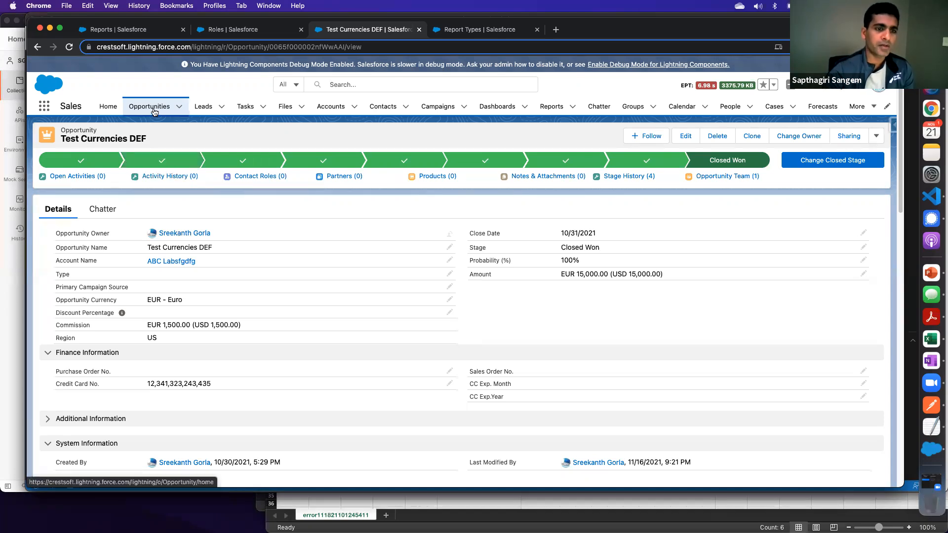
{"action": "left_click", "coordinate": [38, 48]}
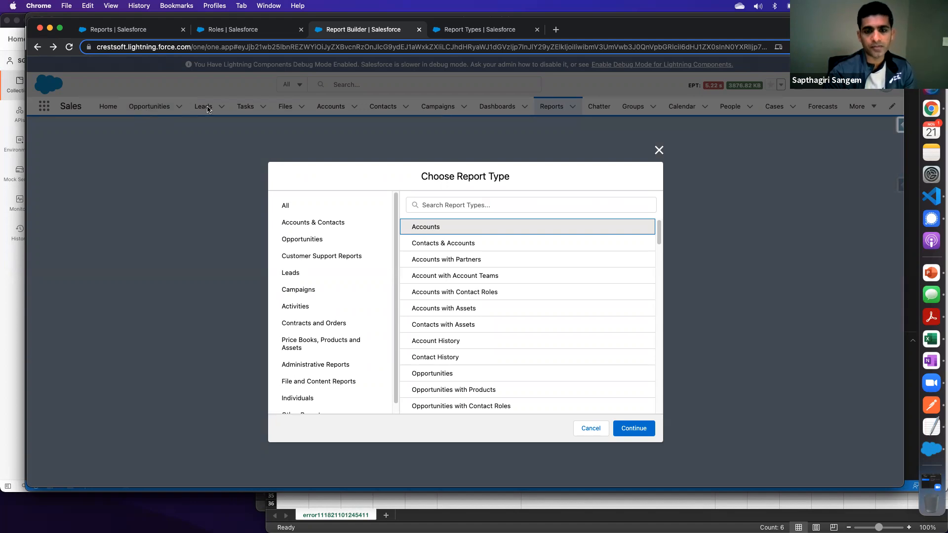
- Return to the new custom report type, keeping Accounts as primary object, and label it "Accounts with or wo Opportunities"
{"action": "left_click", "coordinate": [446, 30]}
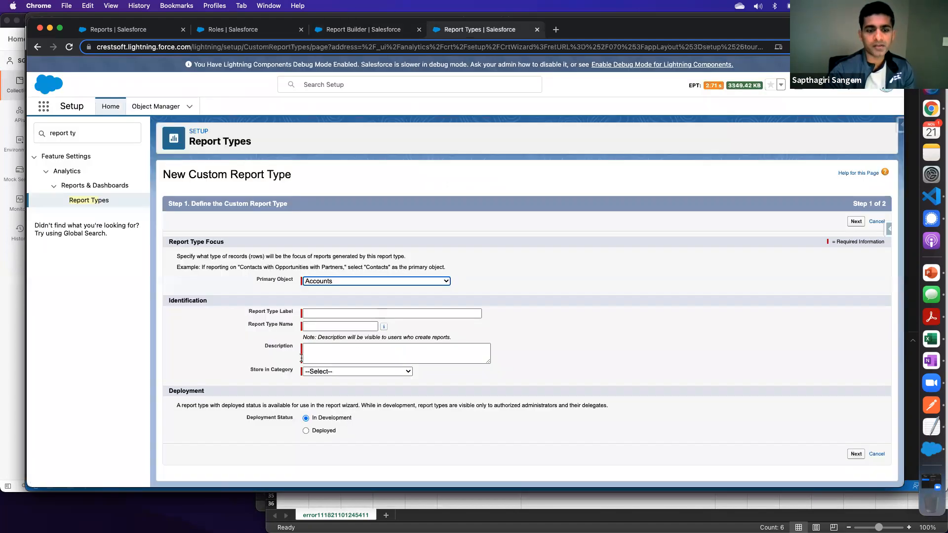
{"action": "left_click", "coordinate": [337, 279]}
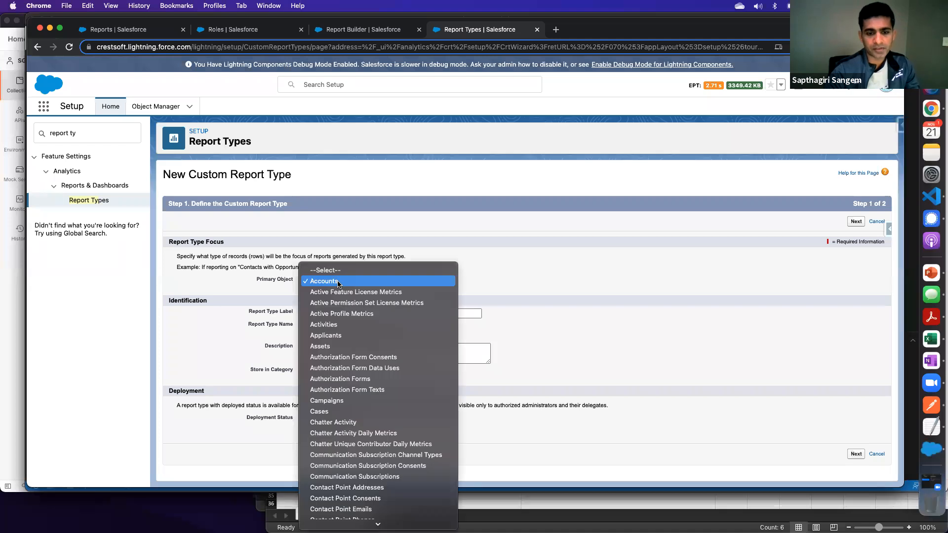
{"action": "left_click", "coordinate": [331, 226]}
{"action": "left_click", "coordinate": [323, 314]}
{"action": "type", "text": "A"}
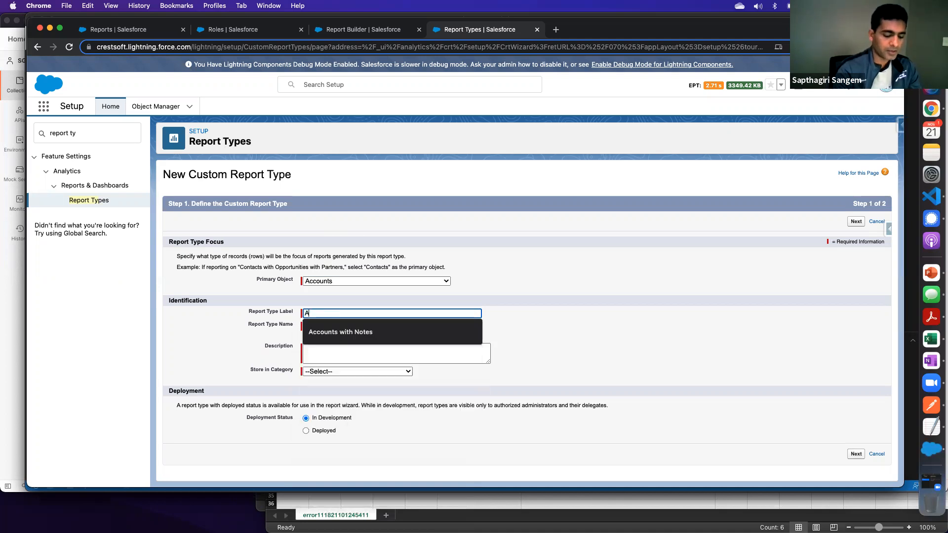
{"action": "type", "text": "ccounts w"}
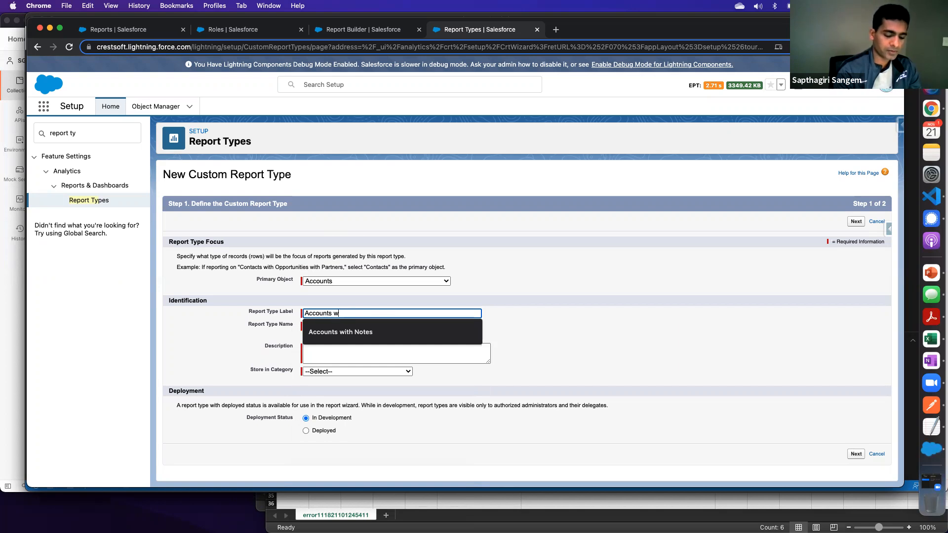
{"action": "type", "text": "ith"}
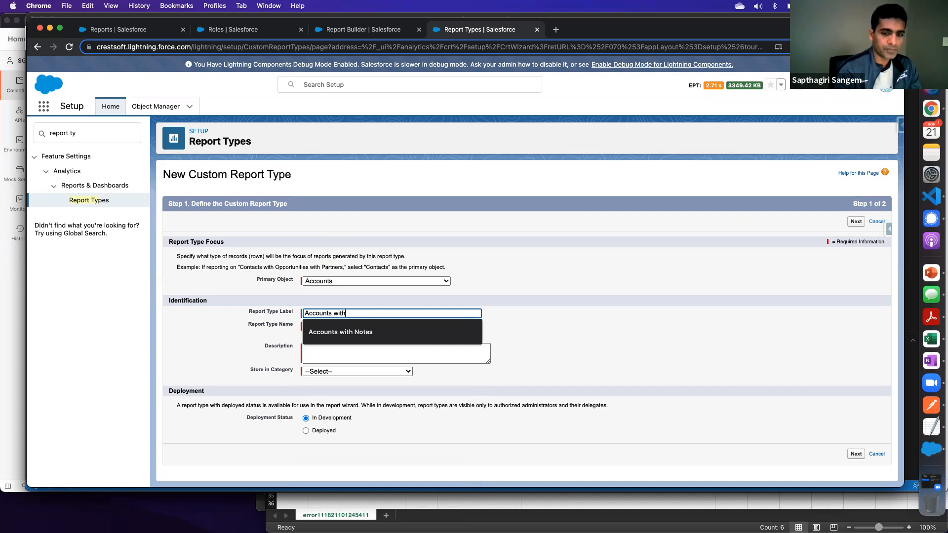
{"action": "type", "text": "h or w"}
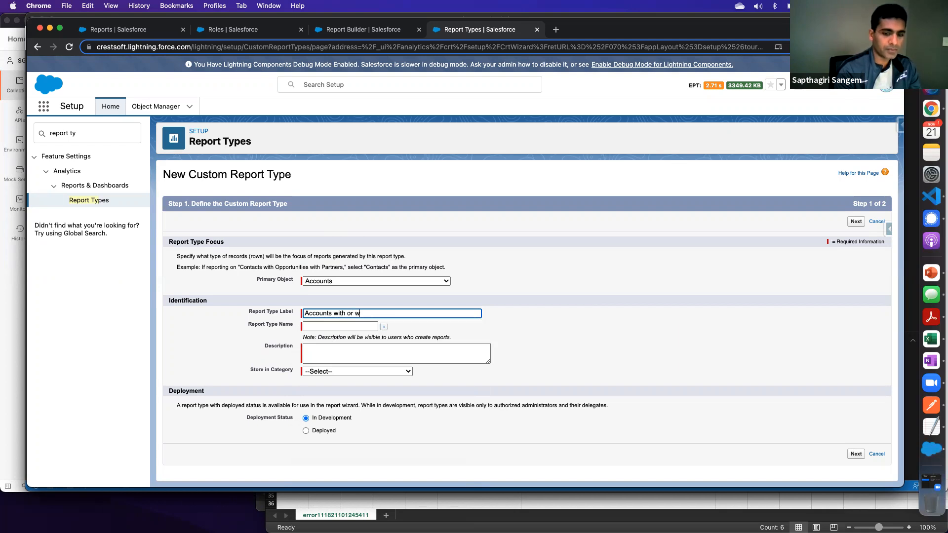
{"action": "type", "text": "o Op"}
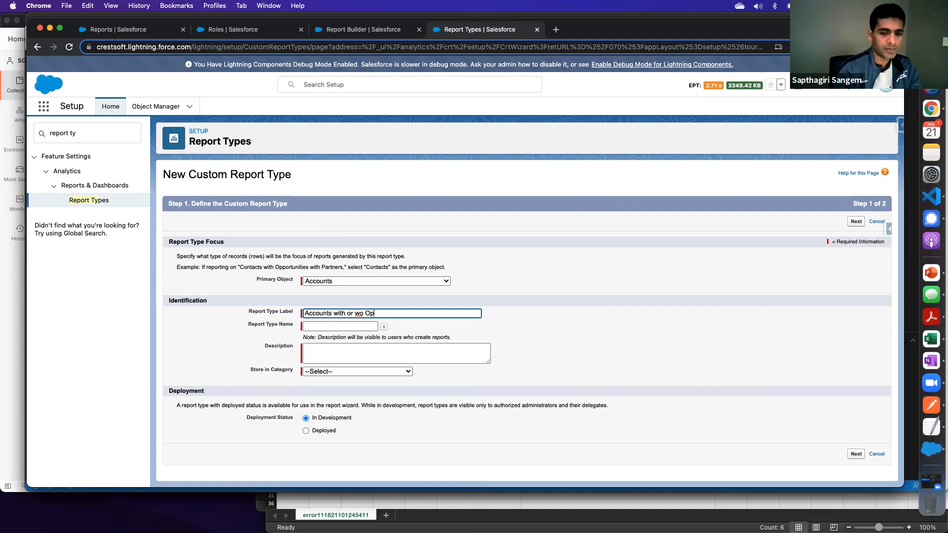
{"action": "type", "text": "por"}
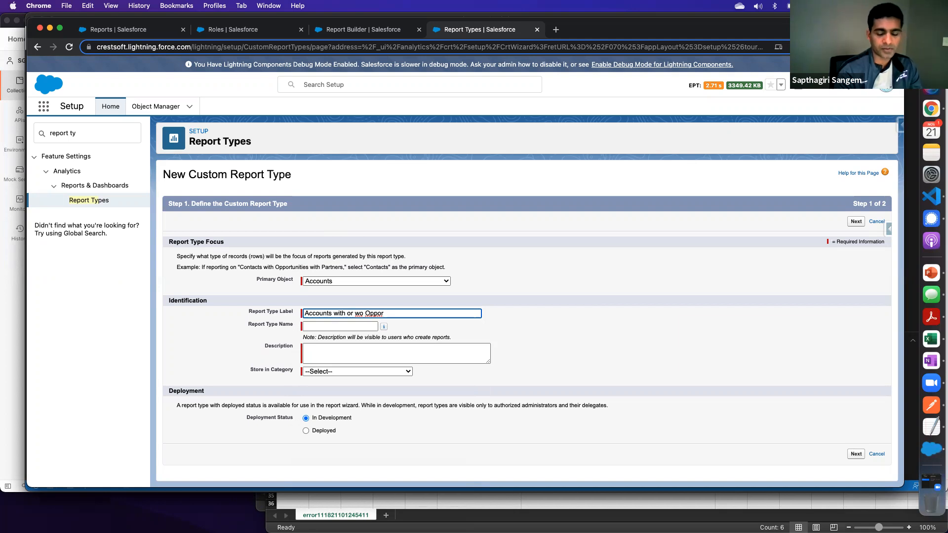
{"action": "type", "text": "tiu"}
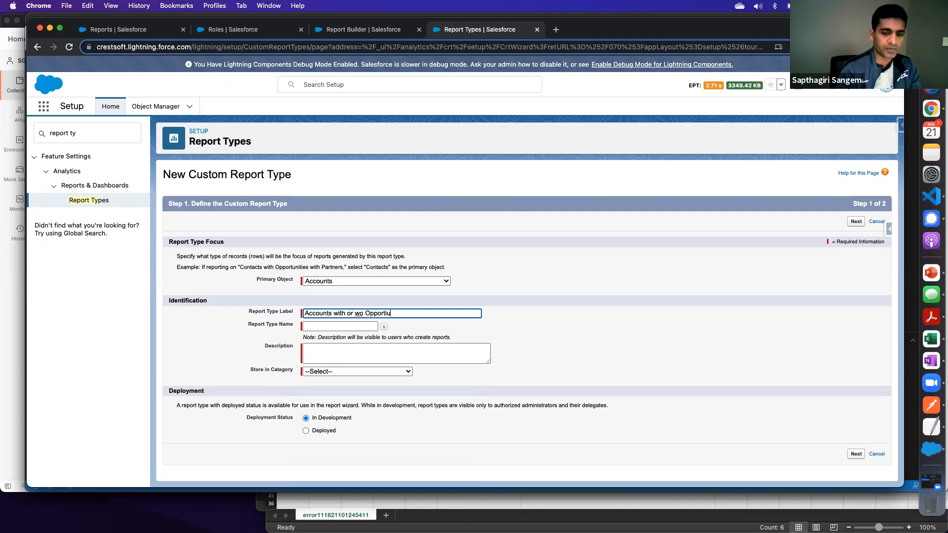
{"action": "type", "text": "nities"}
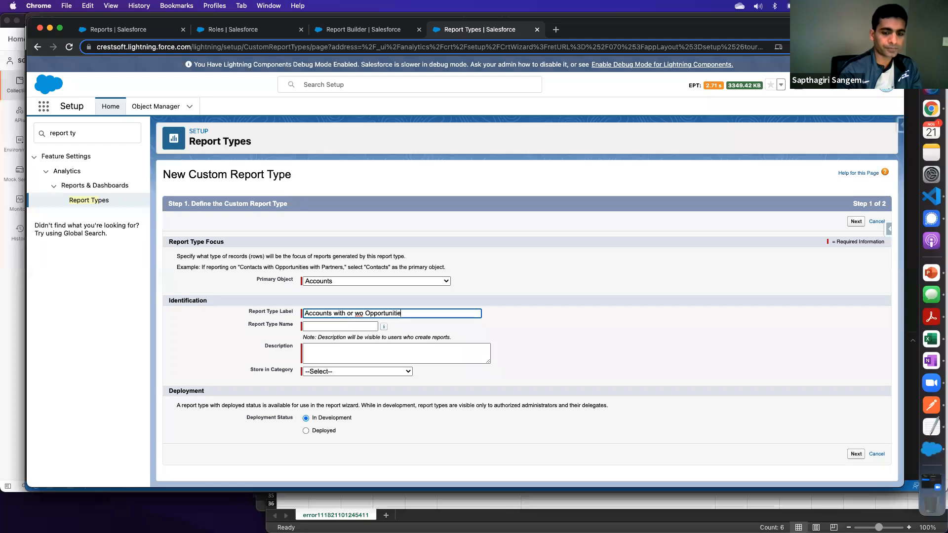
{"action": "key", "text": "Tab"}
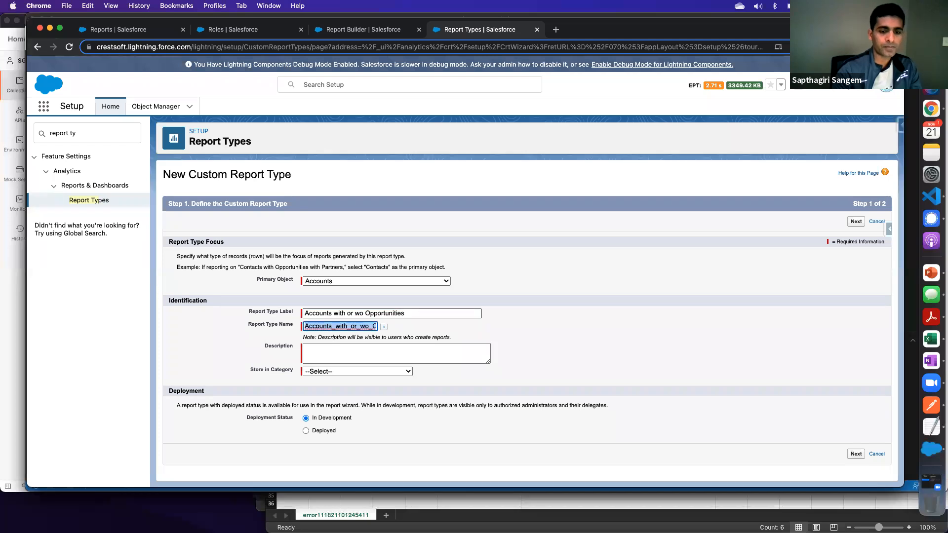
- Store the report type in the Opportunities category, reuse its label as the description, set it to Deployed and continue to the record set
{"action": "left_click", "coordinate": [330, 374]}
{"action": "left_click", "coordinate": [330, 355]}
{"action": "left_click", "coordinate": [328, 372]}
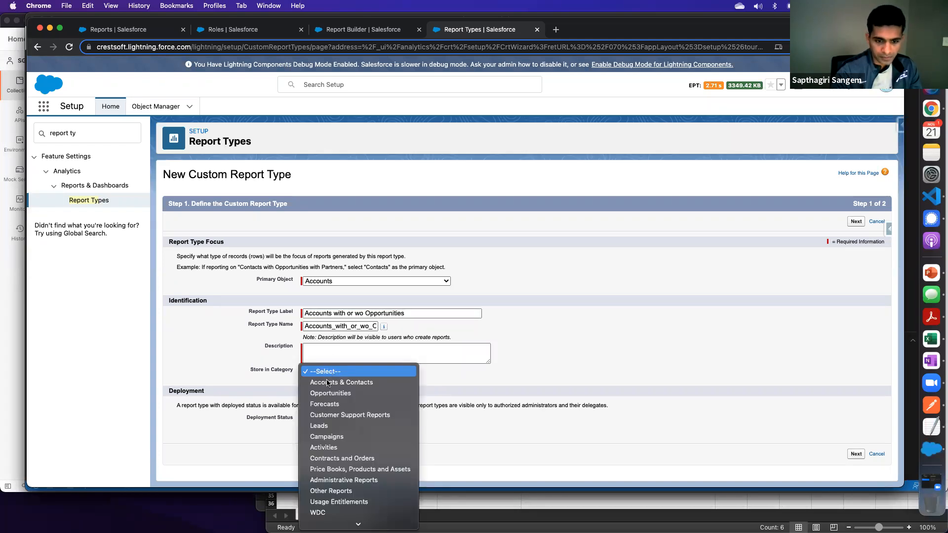
{"action": "left_click", "coordinate": [332, 393]}
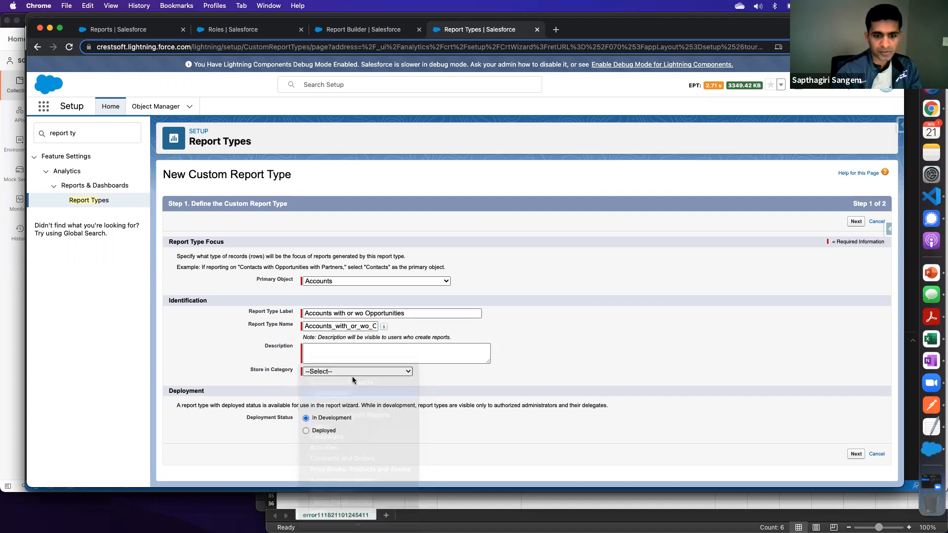
{"action": "left_click", "coordinate": [355, 351]}
{"action": "left_click_drag", "start_coordinate": [415, 314], "coordinate": [220, 308]}
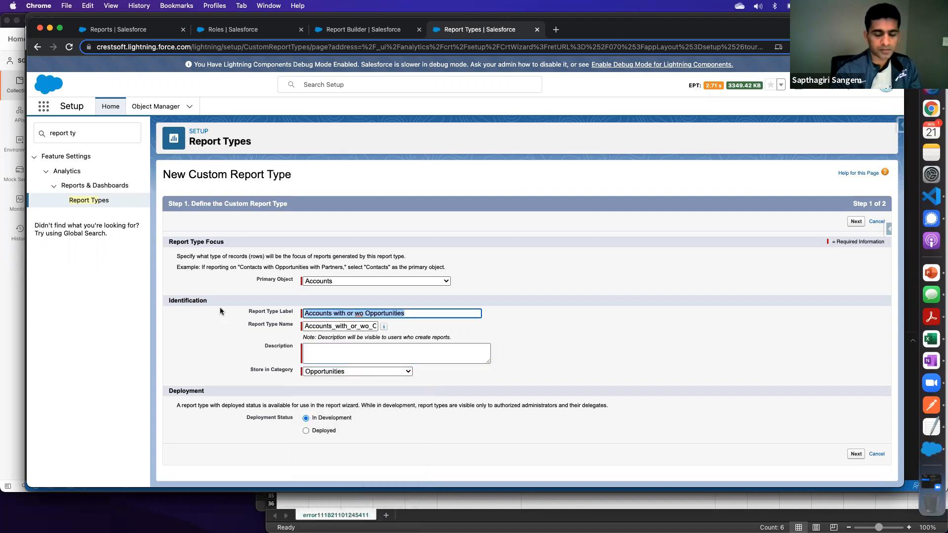
{"action": "key", "text": "super+c"}
{"action": "left_click", "coordinate": [358, 362]}
{"action": "key", "text": "super+v"}
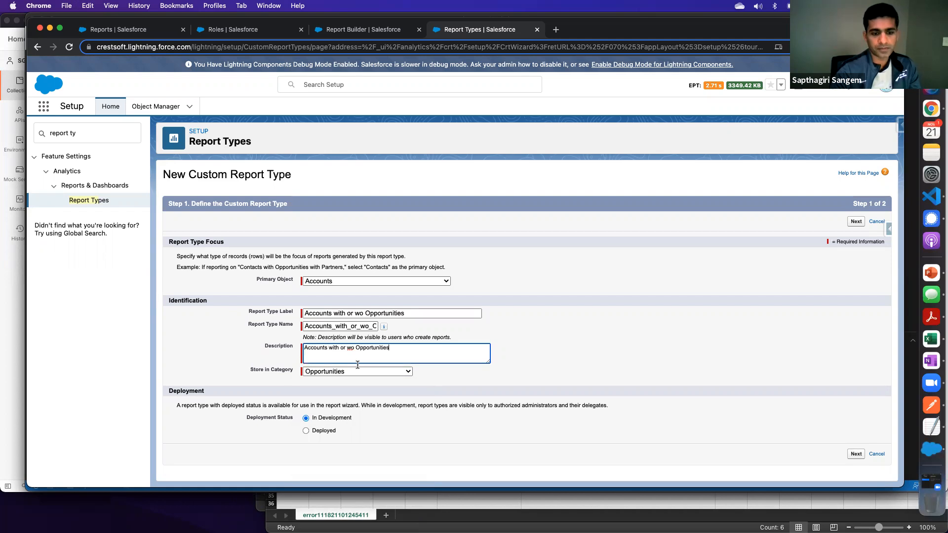
{"action": "left_click", "coordinate": [306, 430]}
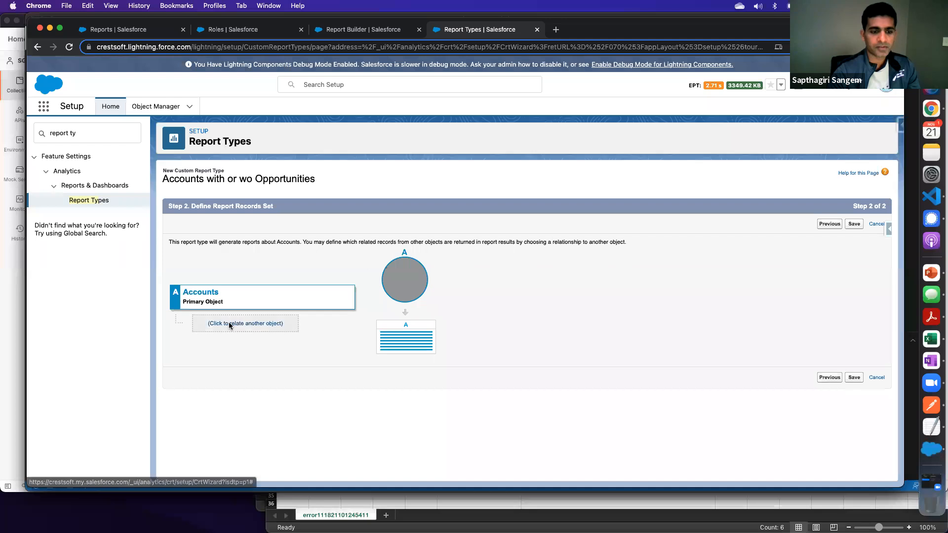
- Try relating Opportunities to Accounts with the "may or may not have related" option, and remove that related object
{"action": "left_click", "coordinate": [231, 322]}
{"action": "left_click", "coordinate": [239, 311]}
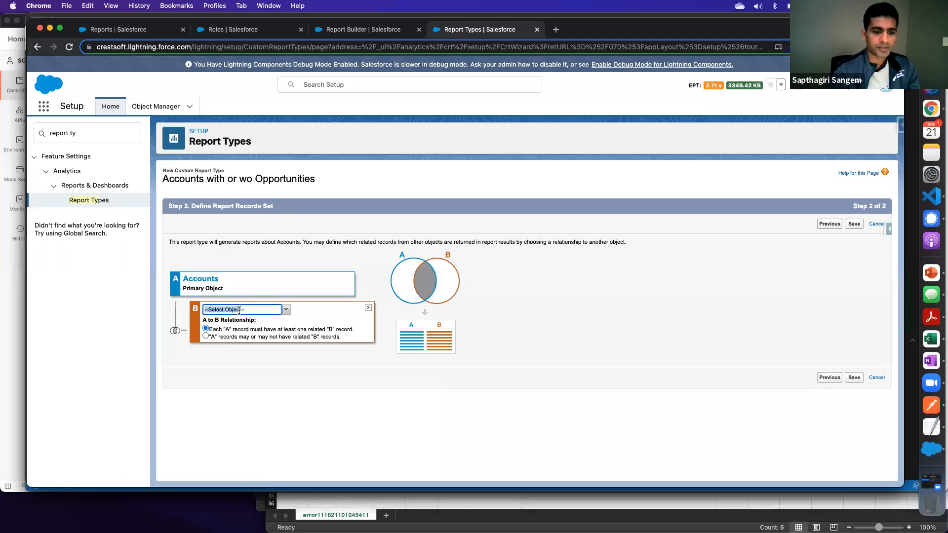
{"action": "type", "text": "o"}
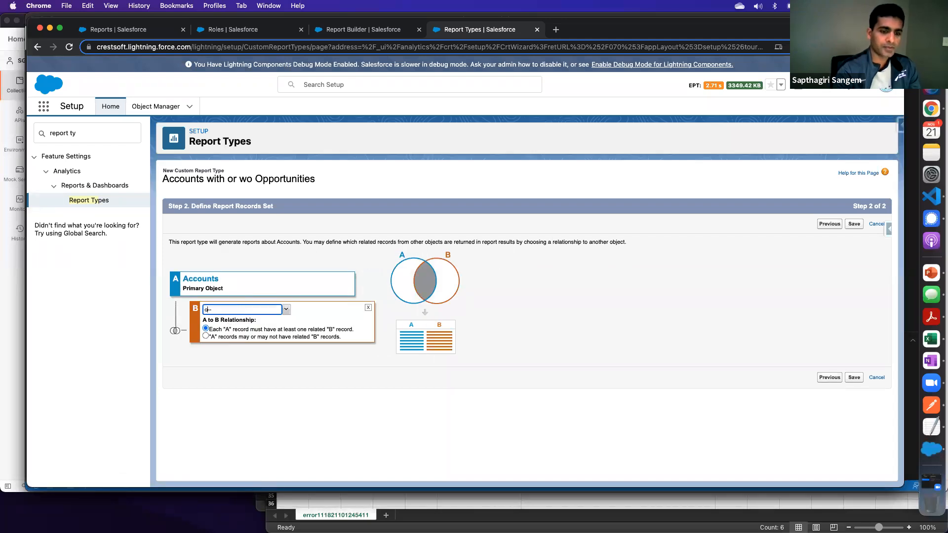
{"action": "type", "text": "pp"}
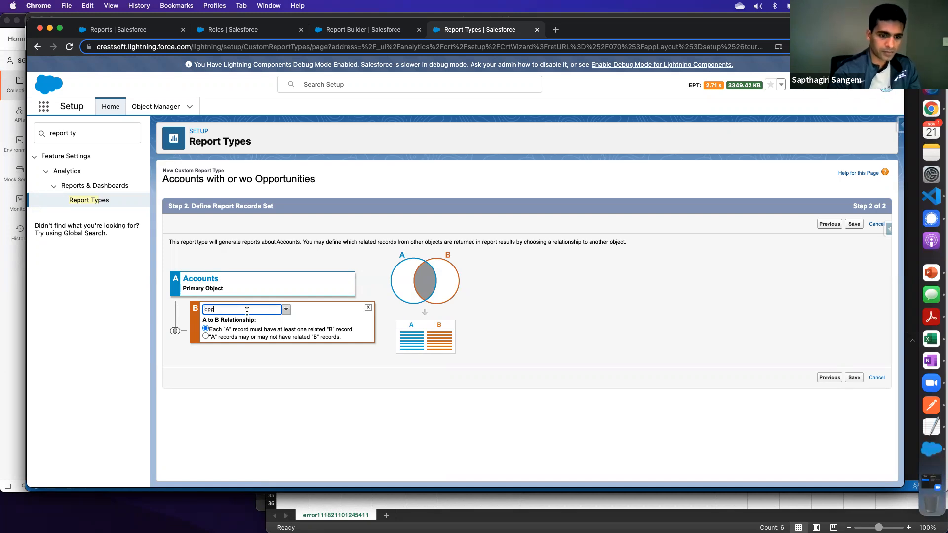
{"action": "left_click", "coordinate": [286, 309]}
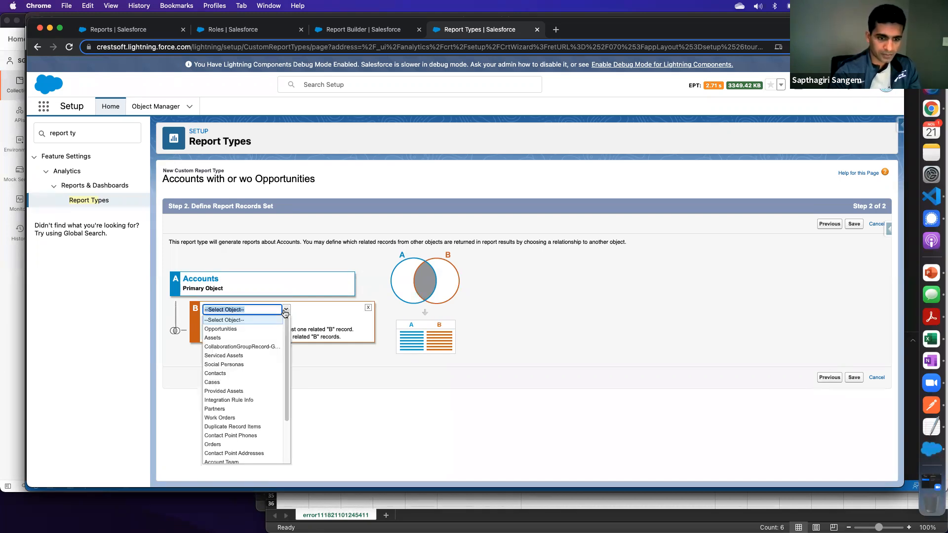
{"action": "left_click", "coordinate": [235, 331]}
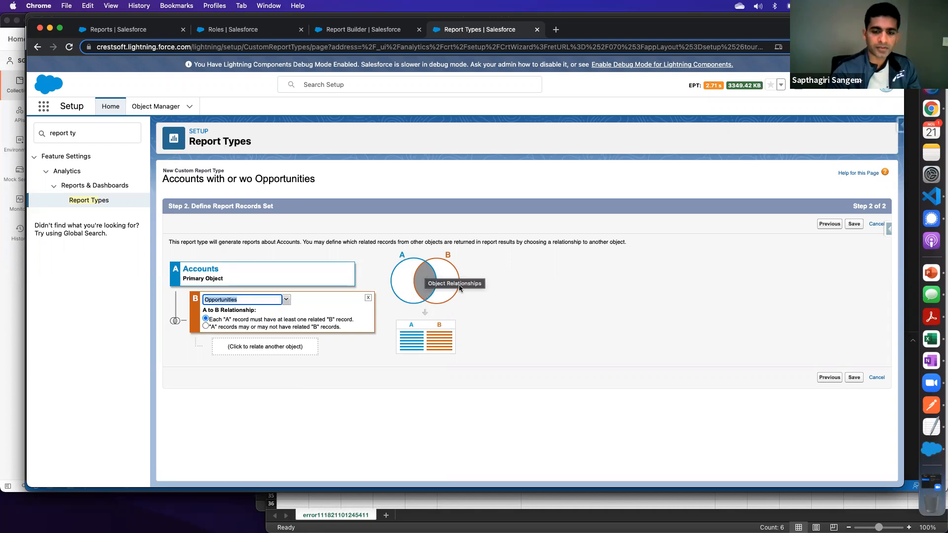
{"action": "left_click", "coordinate": [205, 326]}
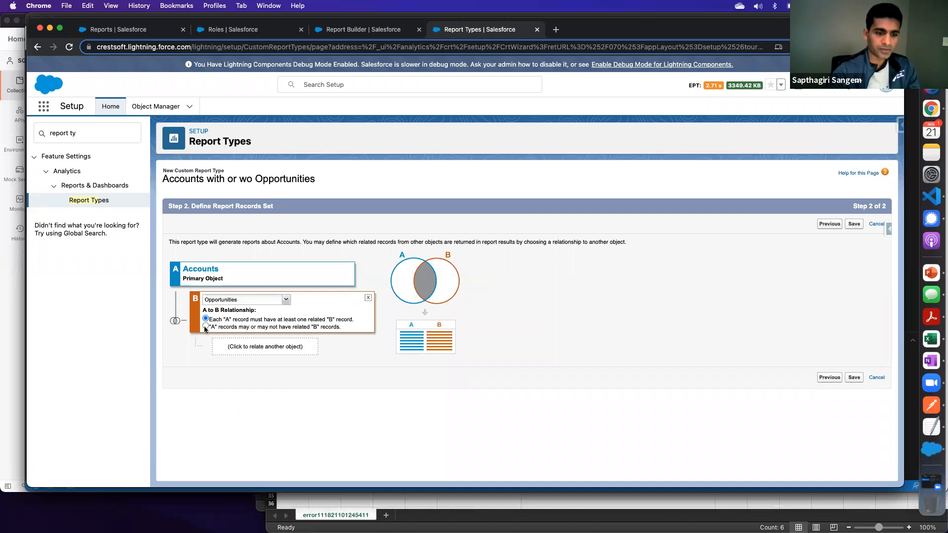
{"action": "left_click", "coordinate": [206, 327]}
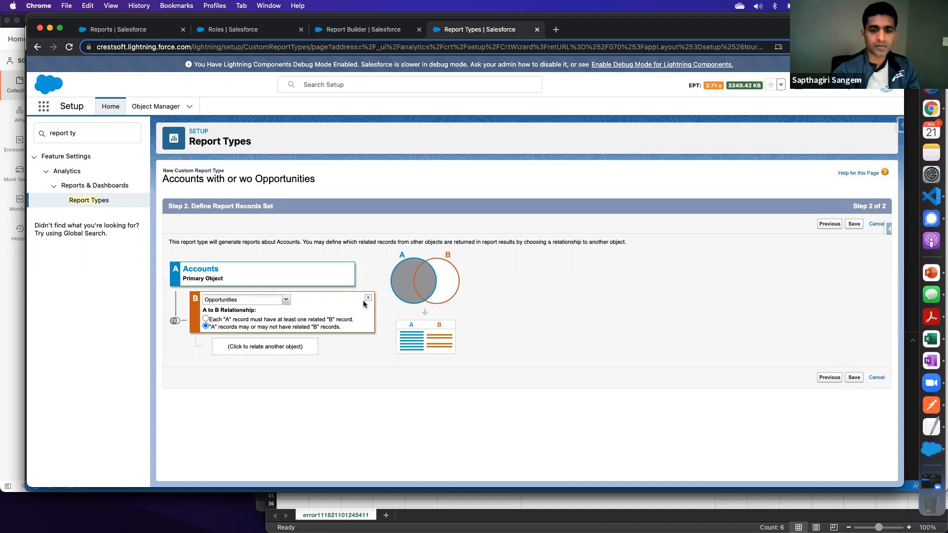
{"action": "left_click", "coordinate": [368, 300]}
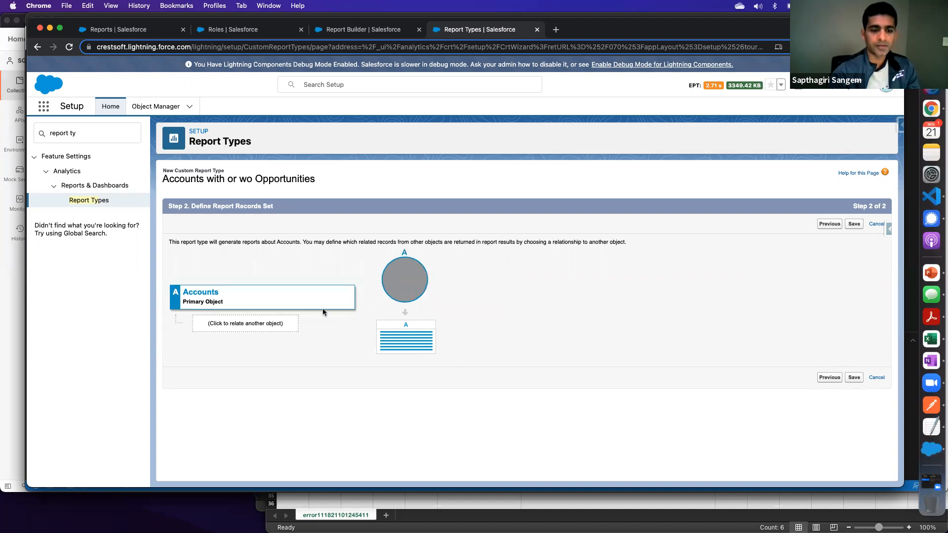
- Relate Opportunities to Accounts as object B, with "A" records that may or may not have related "B" records
{"action": "left_click", "coordinate": [253, 321]}
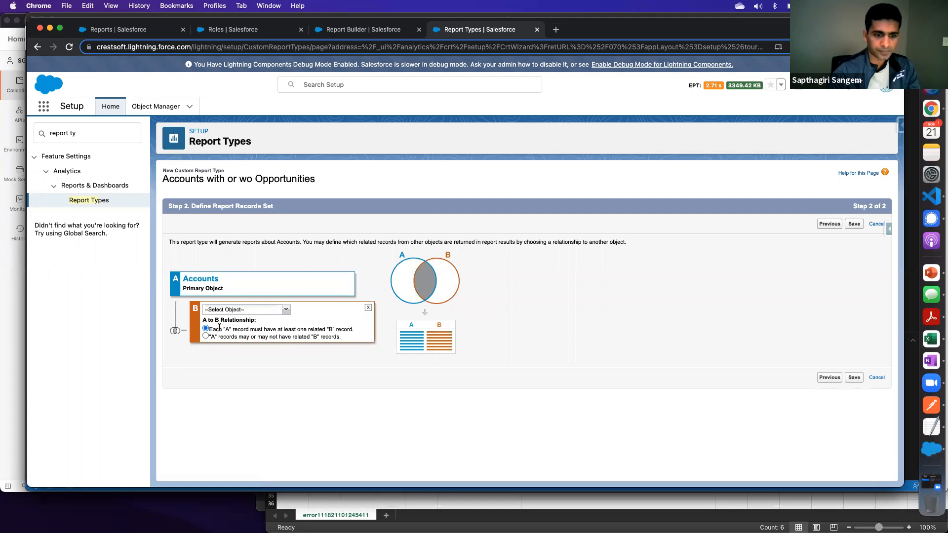
{"action": "left_click", "coordinate": [206, 336]}
{"action": "left_click", "coordinate": [227, 310]}
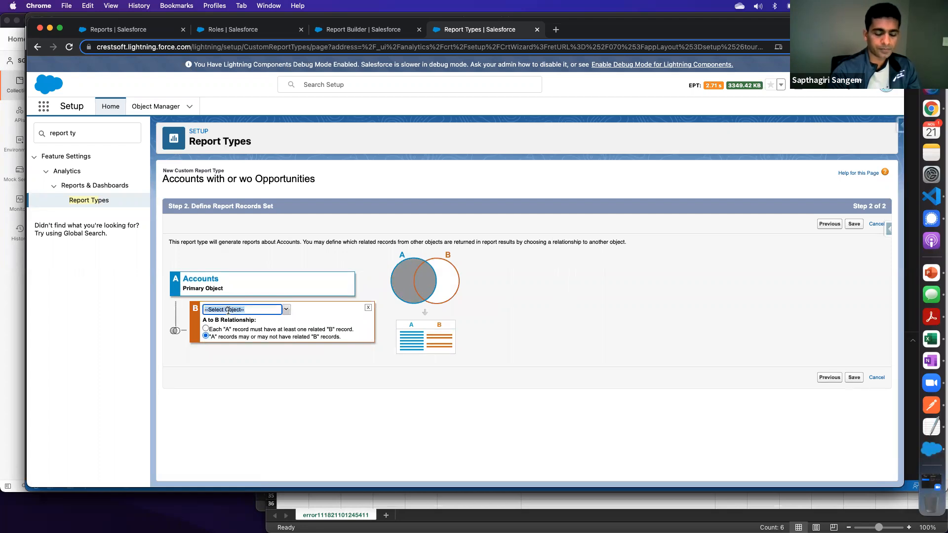
{"action": "type", "text": "pp"}
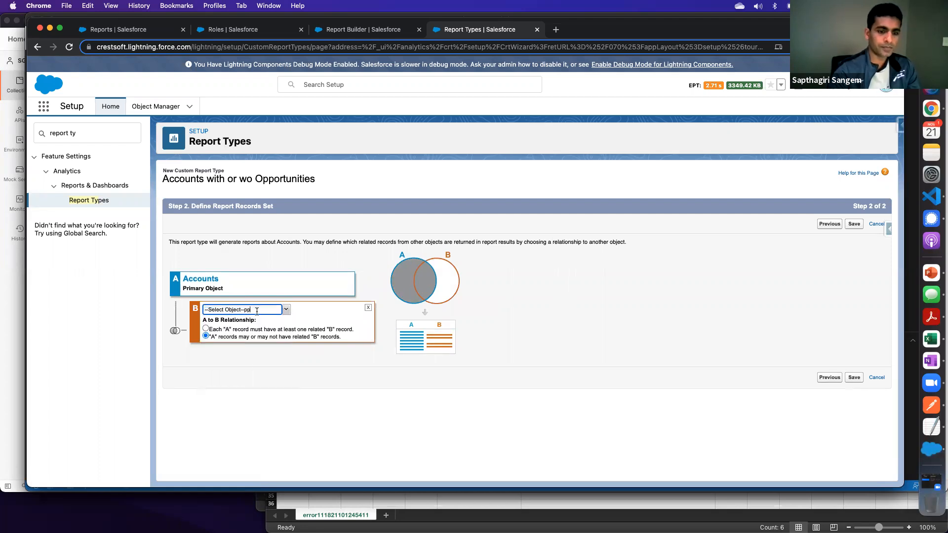
{"action": "left_click_drag", "start_coordinate": [257, 311], "coordinate": [169, 306]}
{"action": "key", "text": "BackSpace"}
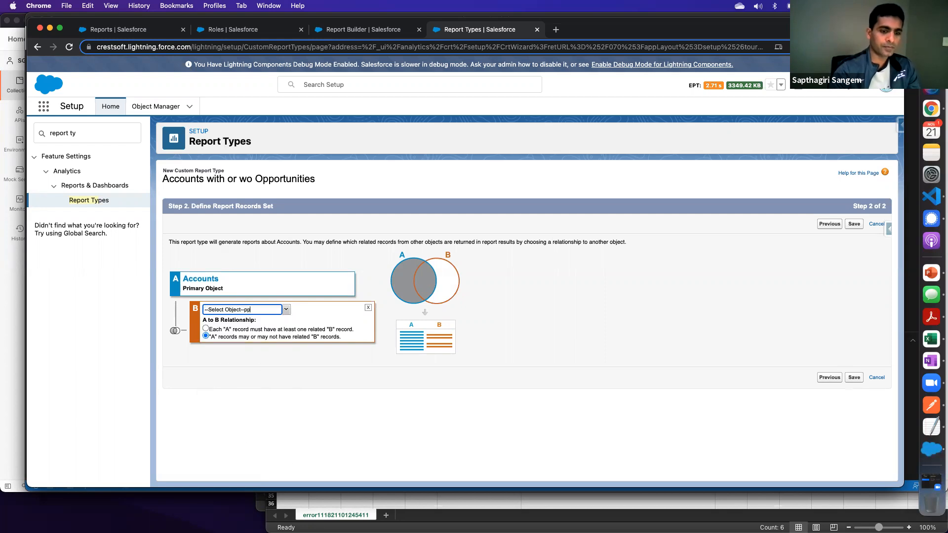
{"action": "key", "text": "BackSpace"}
{"action": "key", "text": "BackSpace"}
{"action": "key", "text": "BackSpace"}
{"action": "key", "text": "BackSpace"}
{"action": "key", "text": "BackSpace"}
{"action": "key", "text": "BackSpace"}
{"action": "key", "text": "BackSpace"}
{"action": "key", "text": "BackSpace"}
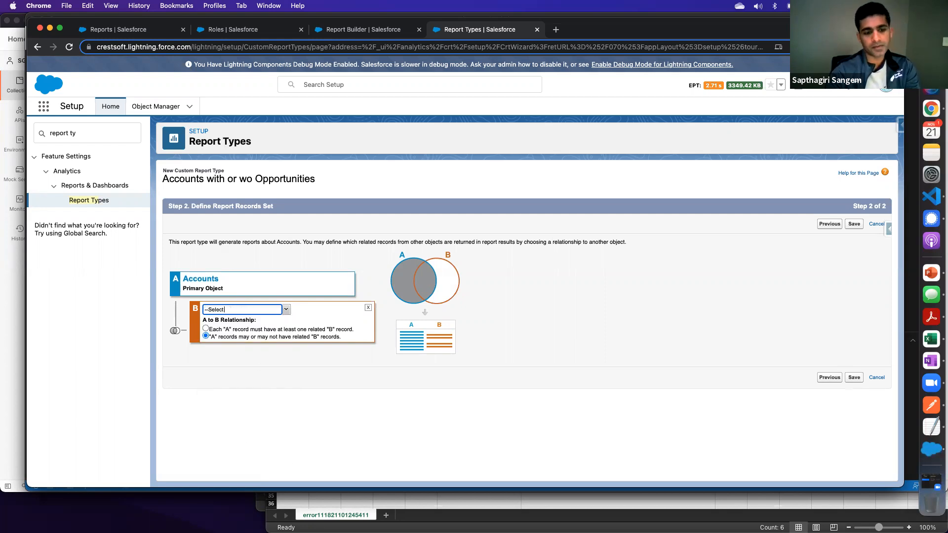
{"action": "key", "text": "BackSpace"}
{"action": "key", "text": "BackSpace"}
{"action": "key", "text": "BackSpace"}
{"action": "key", "text": "BackSpace"}
{"action": "type", "text": "opp"}
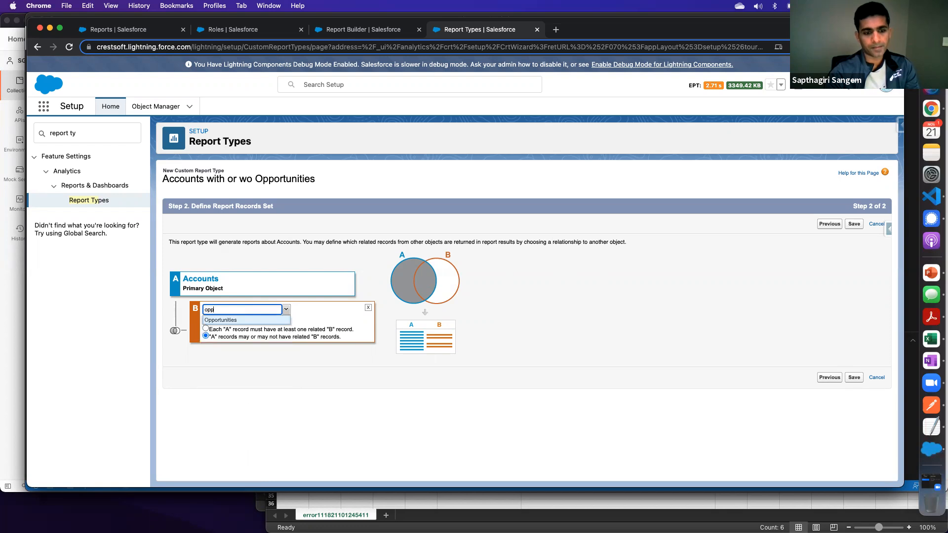
{"action": "left_click", "coordinate": [218, 320]}
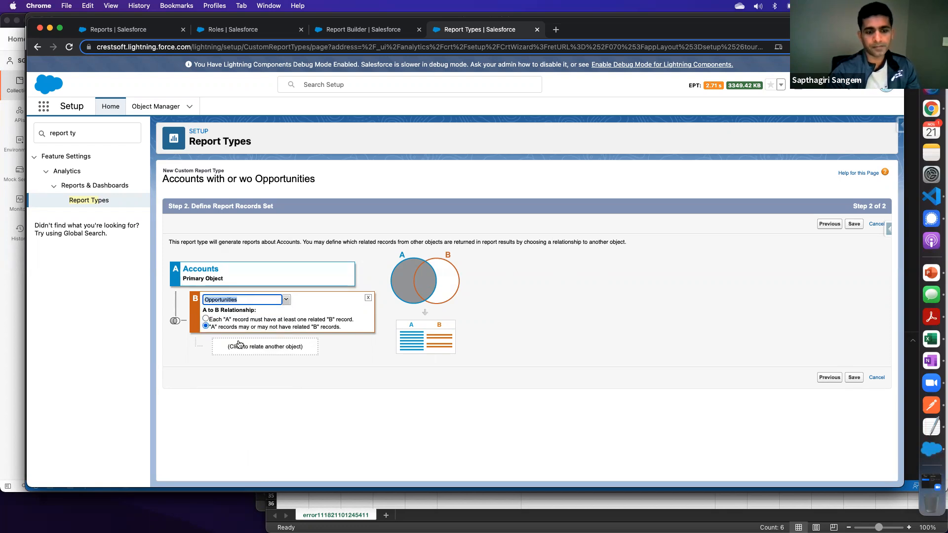
- Save the custom report type and open its field layout to examine the Accounts and Opportunities sections
{"action": "left_click", "coordinate": [855, 226]}
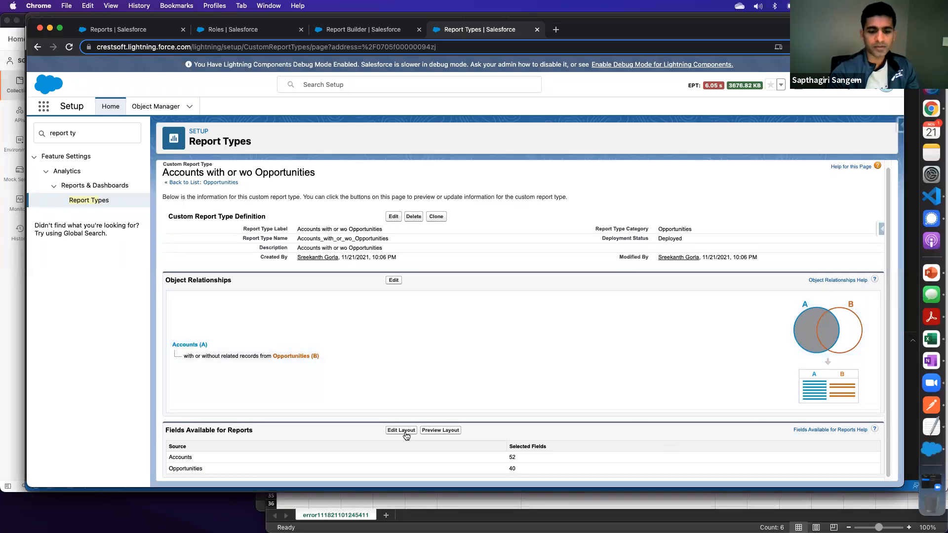
{"action": "left_click", "coordinate": [404, 430]}
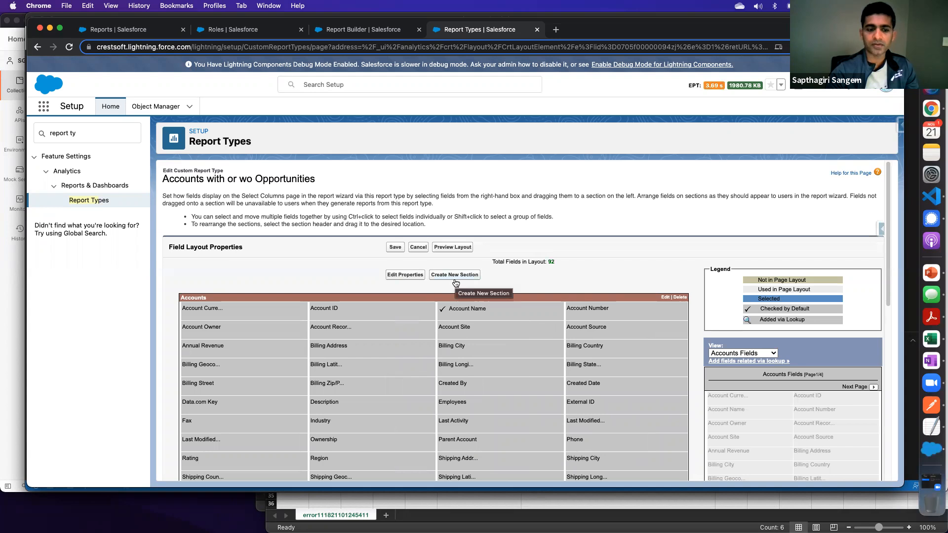
{"action": "scroll", "coordinate": [454, 284], "scroll_direction": "down", "scroll_amount": 3}
{"action": "scroll", "coordinate": [453, 286], "scroll_direction": "down", "scroll_amount": 4}
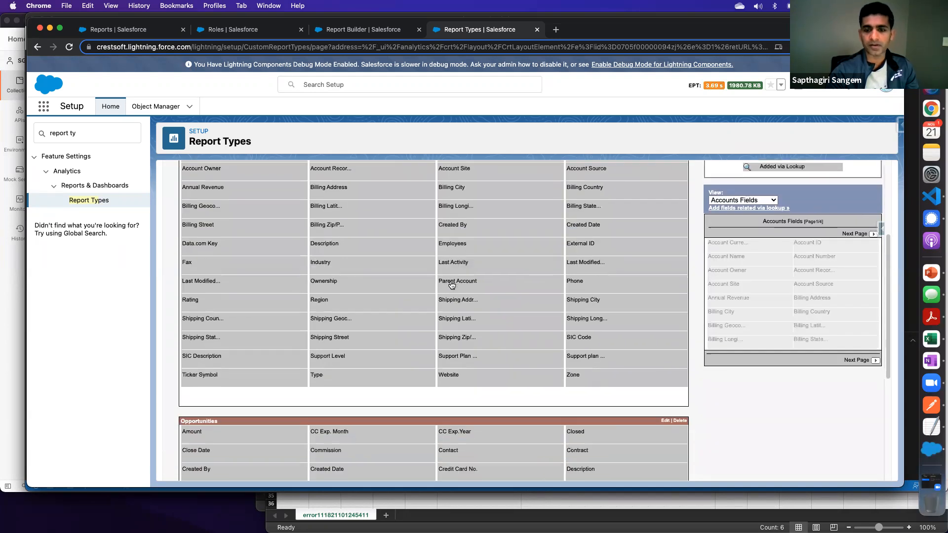
{"action": "scroll", "coordinate": [365, 274], "scroll_direction": "up", "scroll_amount": 7}
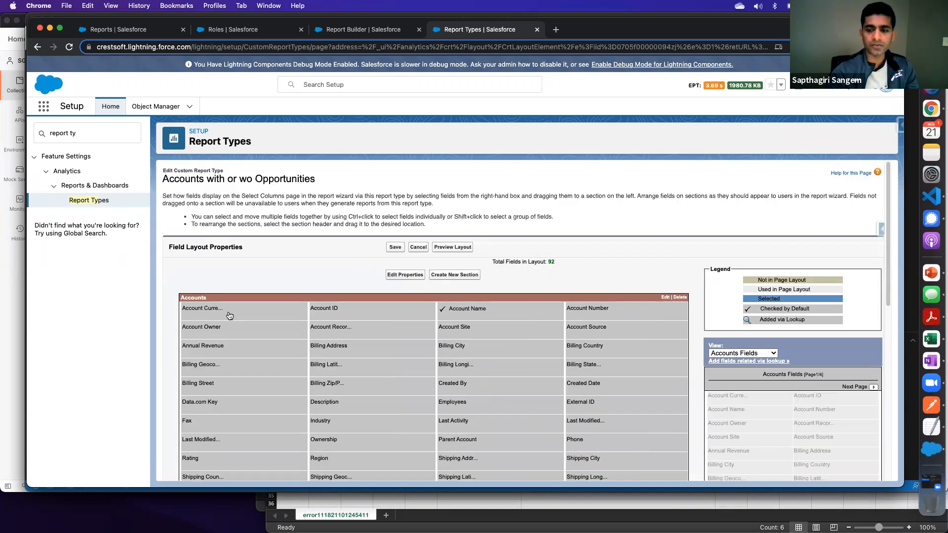
{"action": "scroll", "coordinate": [229, 315], "scroll_direction": "down", "scroll_amount": 10}
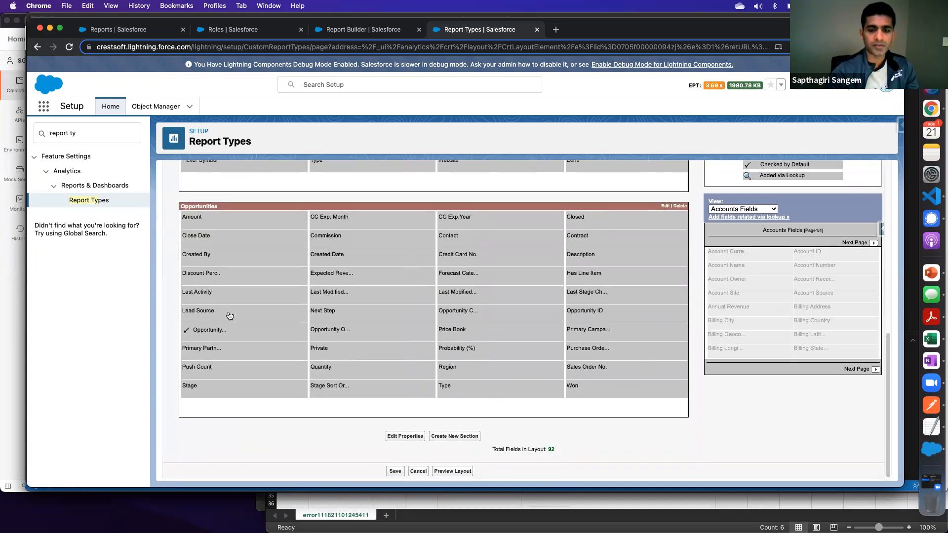
{"action": "scroll", "coordinate": [232, 315], "scroll_direction": "up", "scroll_amount": 10}
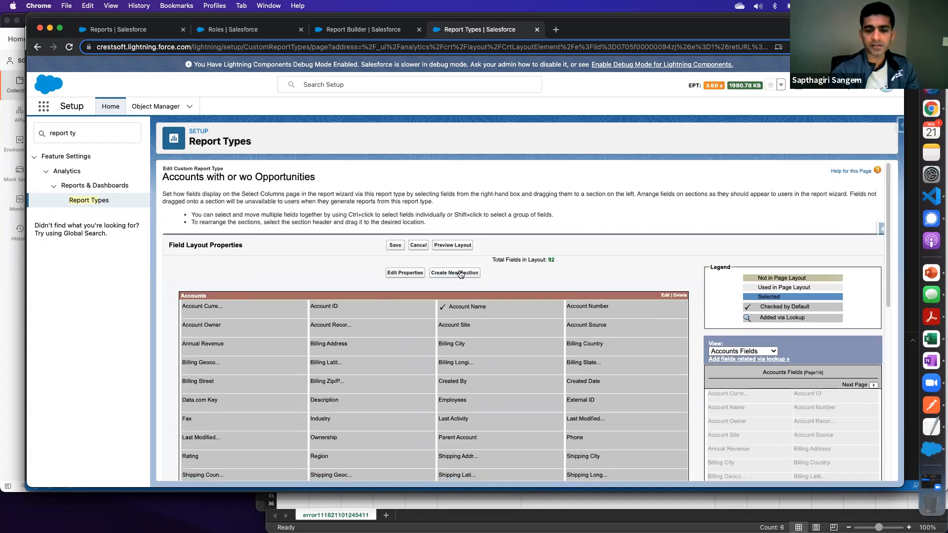
{"action": "scroll", "coordinate": [380, 372], "scroll_direction": "down", "scroll_amount": 10}
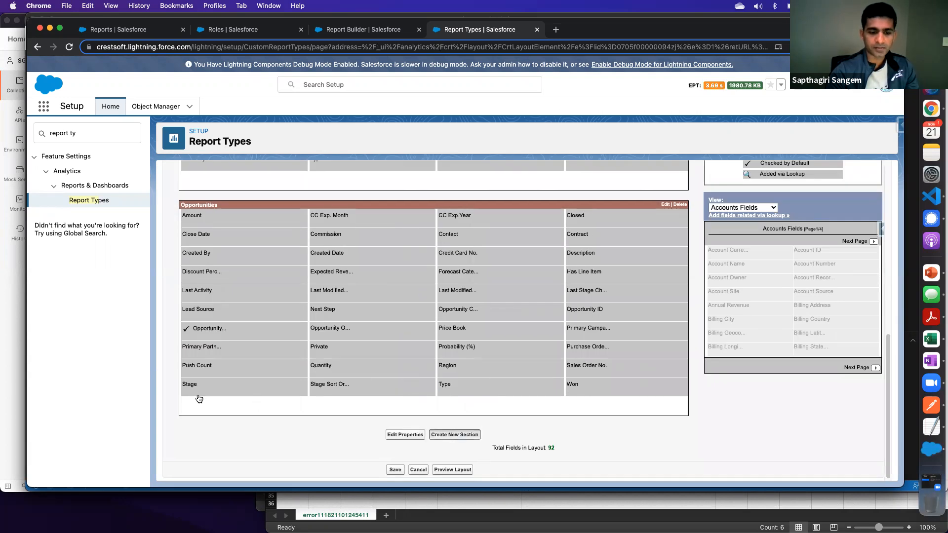
- Create a new layout section named "Test" and move the Stage field from the Opportunities section into it
{"action": "left_click", "coordinate": [451, 433]}
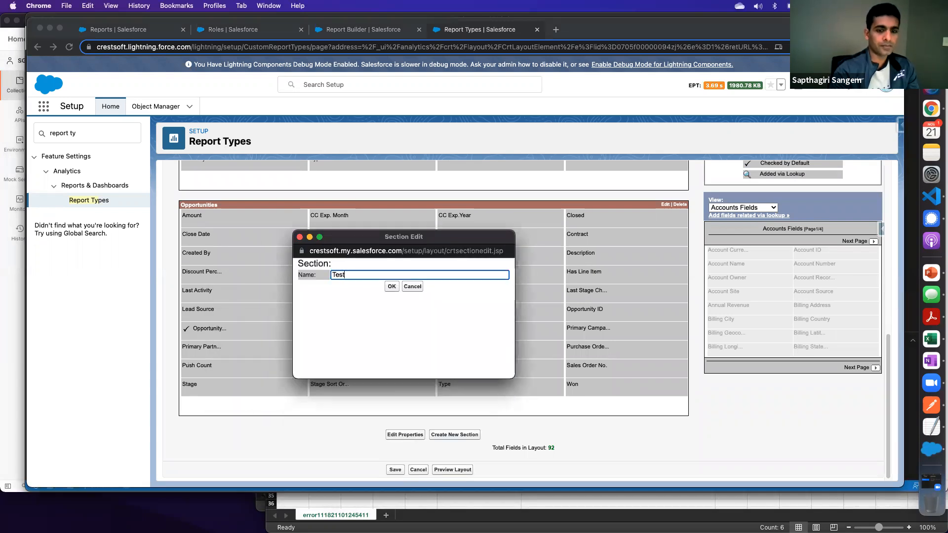
{"action": "left_click", "coordinate": [392, 286]}
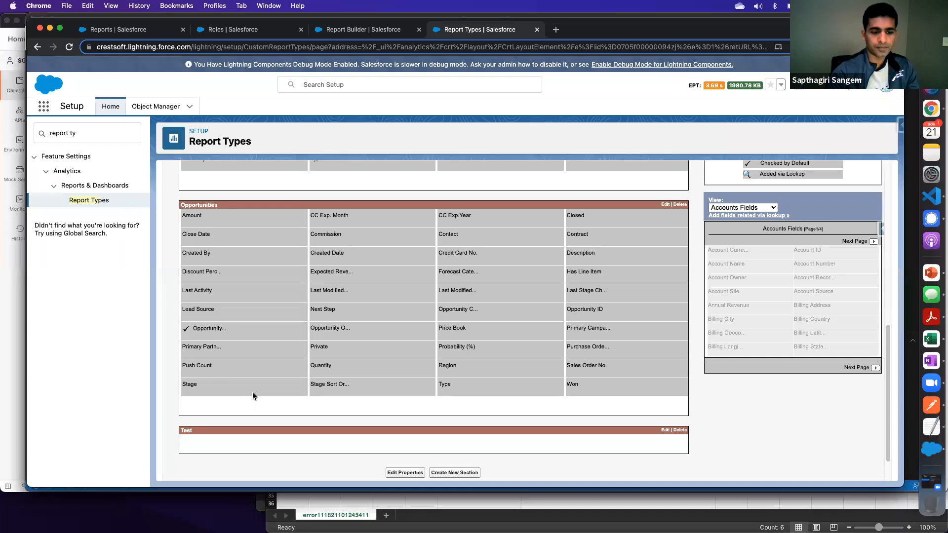
{"action": "left_click_drag", "start_coordinate": [205, 385], "coordinate": [205, 442]}
{"action": "scroll", "coordinate": [224, 364], "scroll_direction": "down", "scroll_amount": 2}
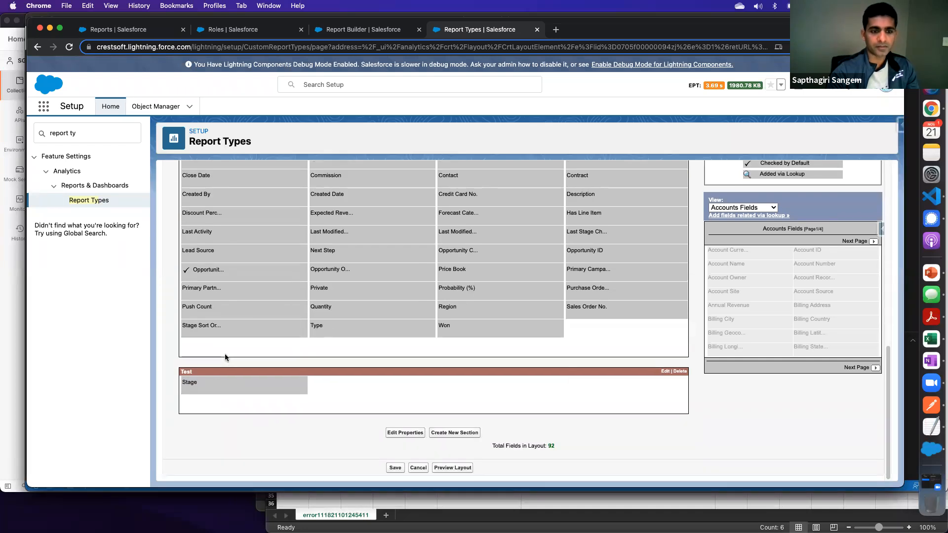
- Move the Type field from the Accounts section into the Test section, ahead of Stage, and save the layout
{"action": "scroll", "coordinate": [224, 354], "scroll_direction": "up", "scroll_amount": 10}
{"action": "scroll", "coordinate": [227, 345], "scroll_direction": "down", "scroll_amount": 2}
{"action": "scroll", "coordinate": [267, 390], "scroll_direction": "down", "scroll_amount": 3}
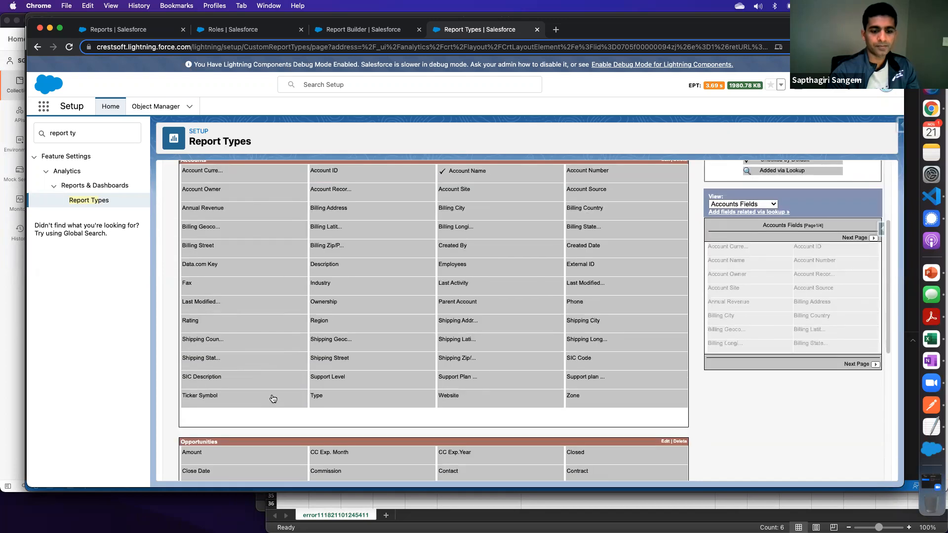
{"action": "left_click_drag", "start_coordinate": [342, 390], "coordinate": [189, 392]}
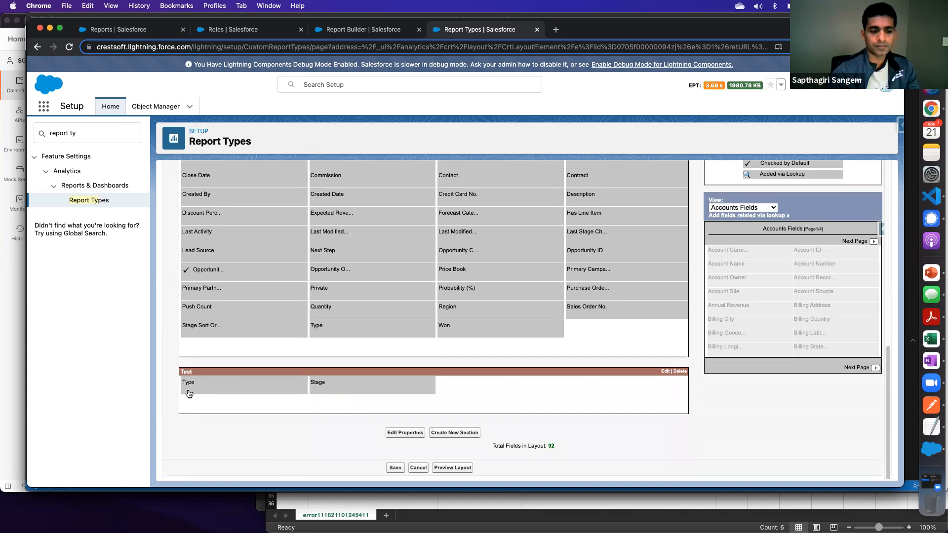
{"action": "left_click", "coordinate": [395, 468]}
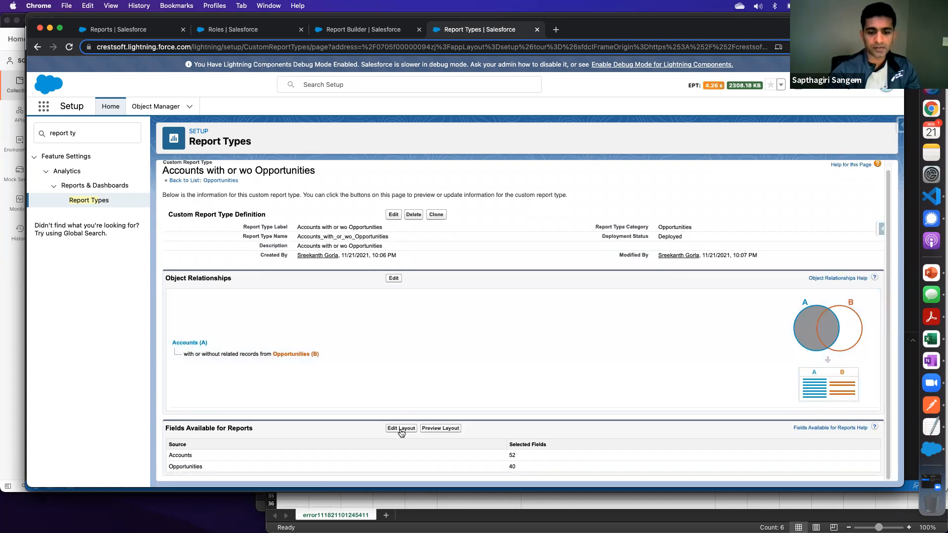
- Reopen the report type's field layout and browse the Account Owner fields that can be added to Accounts via lookup
{"action": "left_click", "coordinate": [401, 428]}
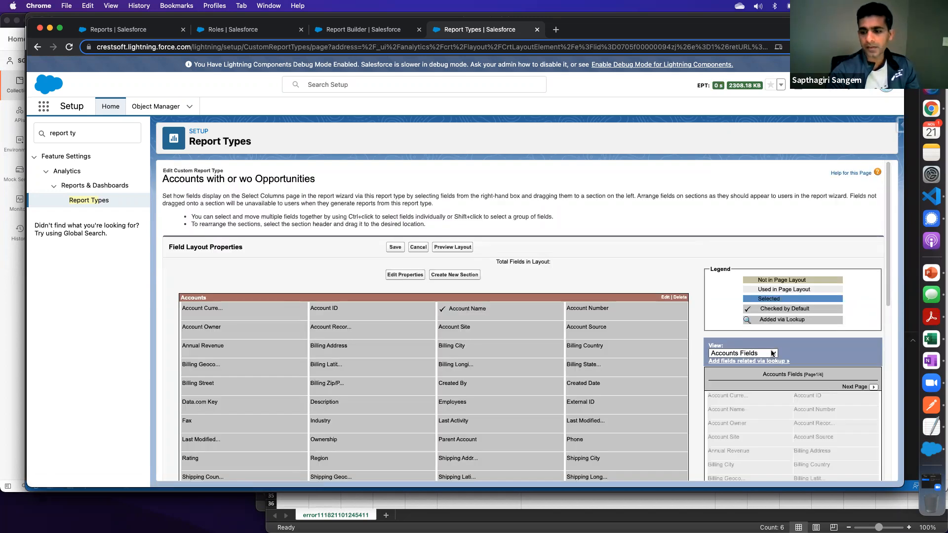
{"action": "scroll", "coordinate": [773, 353], "scroll_direction": "down", "scroll_amount": 3}
{"action": "left_click", "coordinate": [748, 207]}
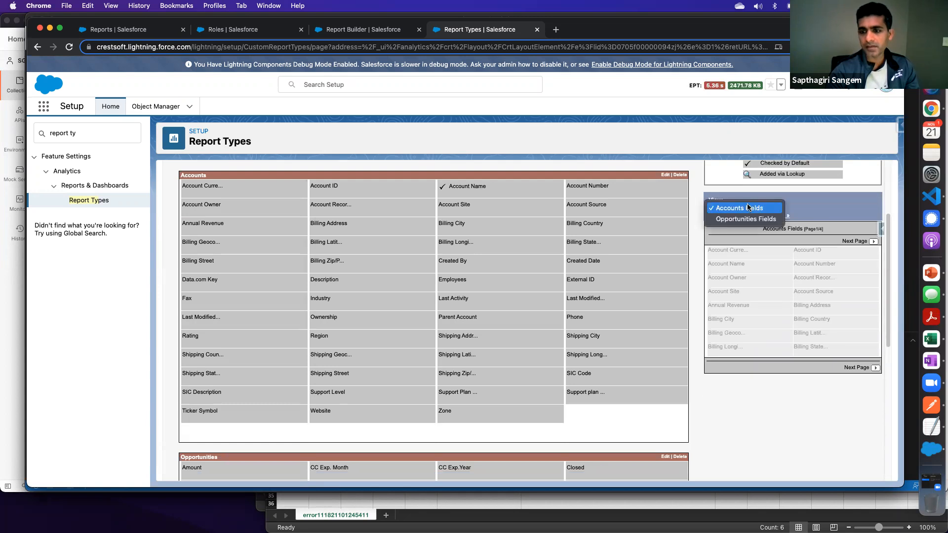
{"action": "left_click", "coordinate": [780, 207]}
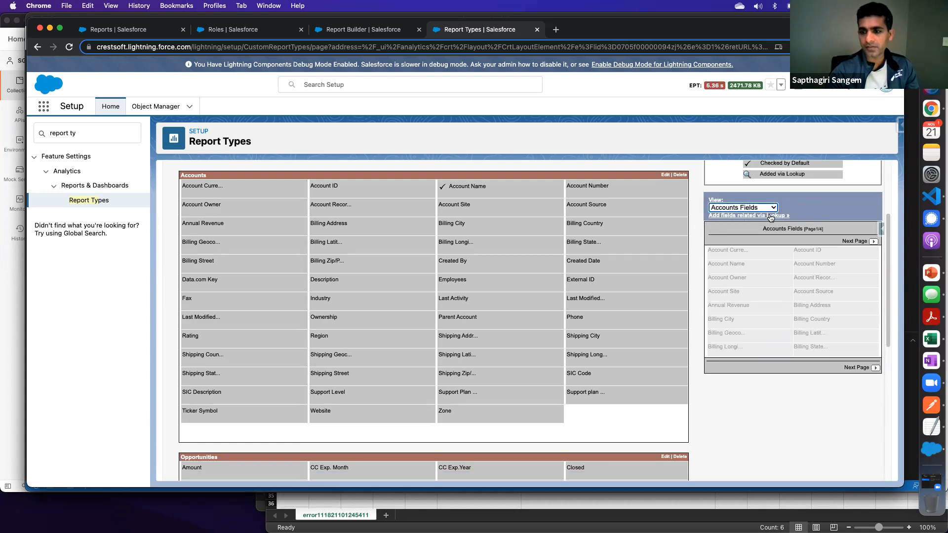
{"action": "left_click", "coordinate": [770, 217]}
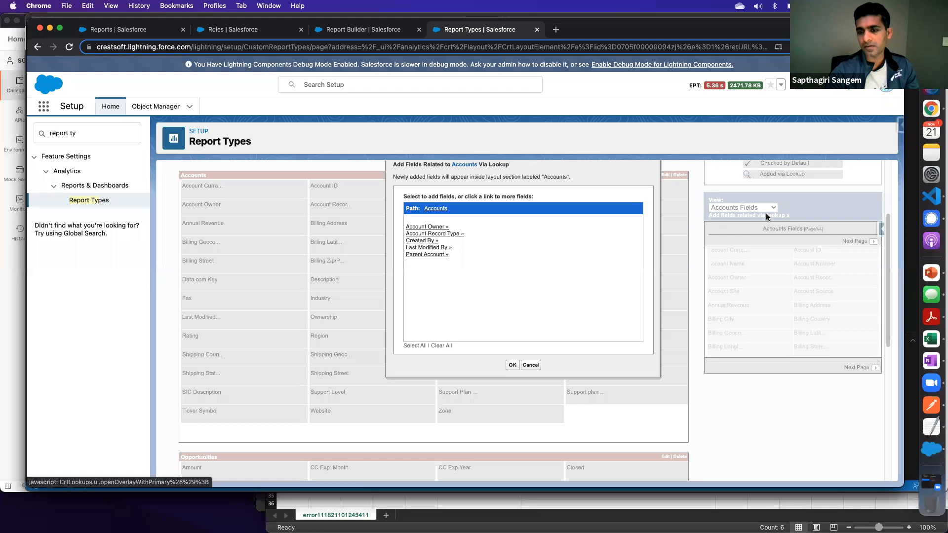
{"action": "left_click", "coordinate": [433, 228]}
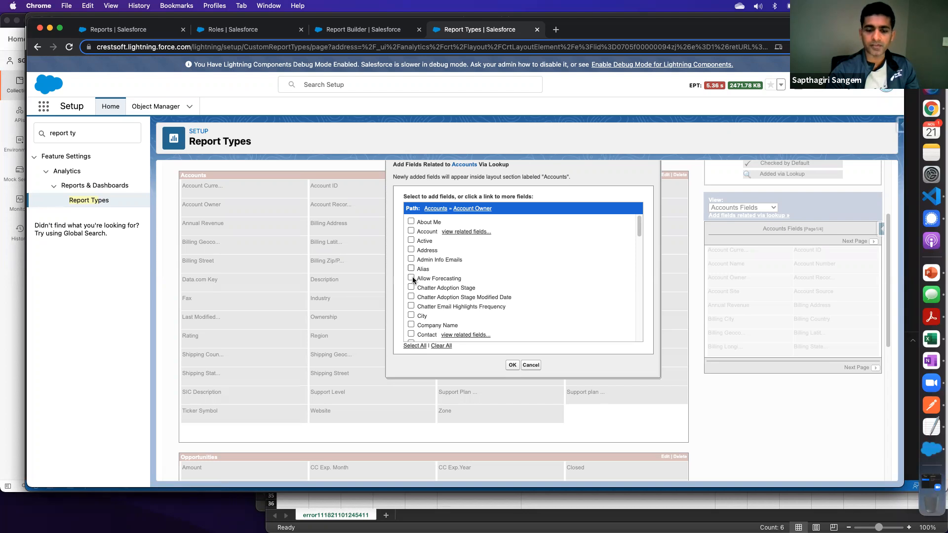
{"action": "scroll", "coordinate": [413, 286], "scroll_direction": "down", "scroll_amount": 5}
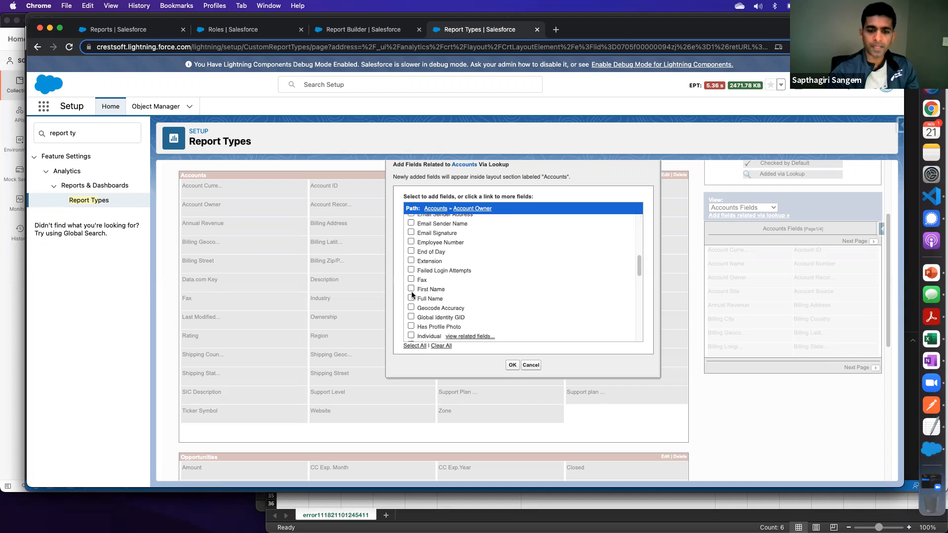
{"action": "scroll", "coordinate": [413, 293], "scroll_direction": "down", "scroll_amount": 4}
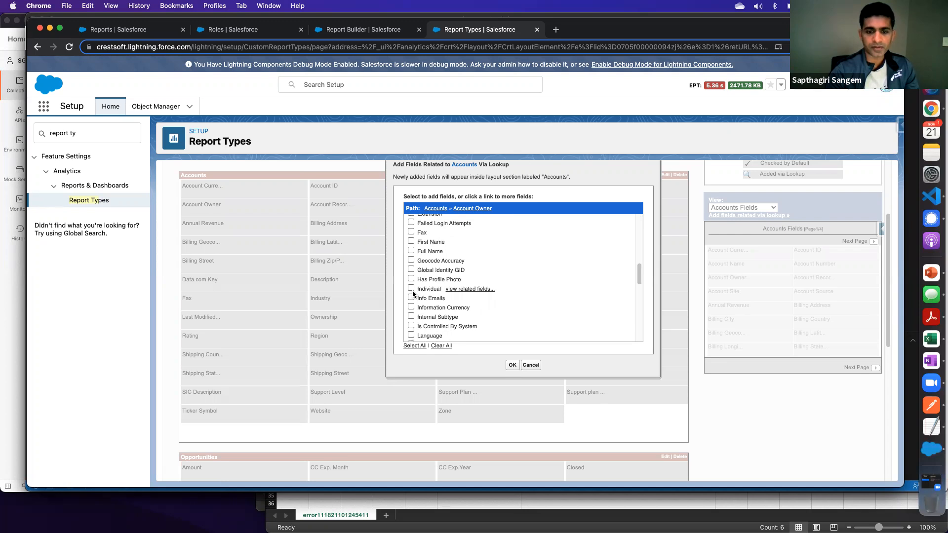
{"action": "scroll", "coordinate": [414, 293], "scroll_direction": "up", "scroll_amount": 3}
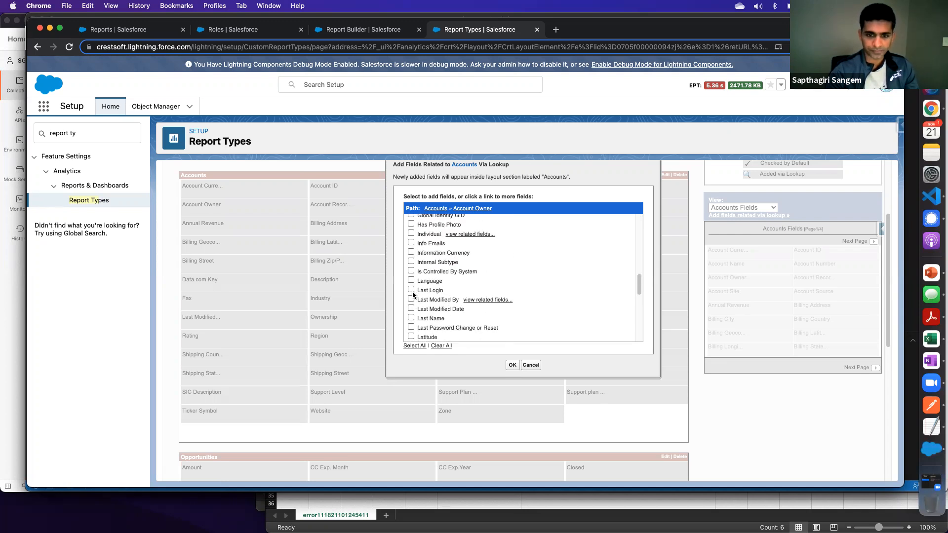
{"action": "scroll", "coordinate": [413, 295], "scroll_direction": "up", "scroll_amount": 1}
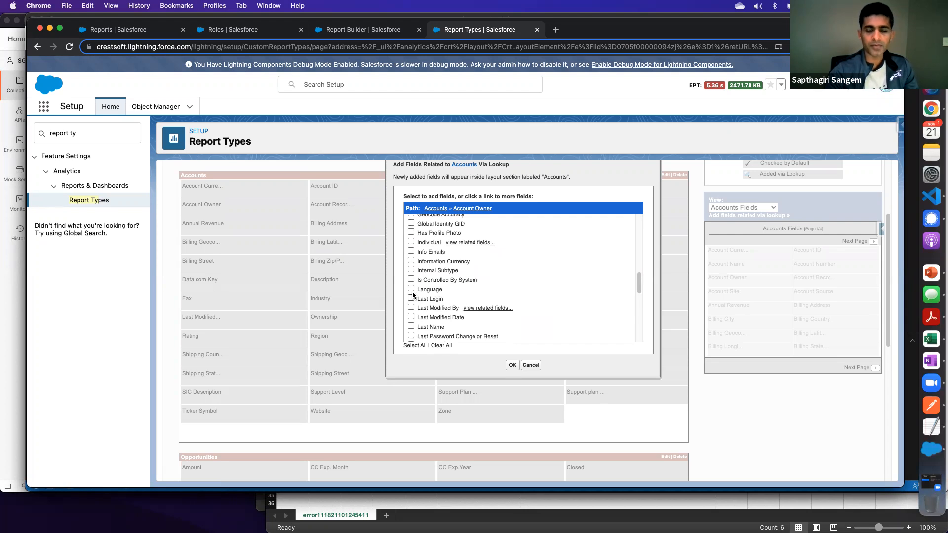
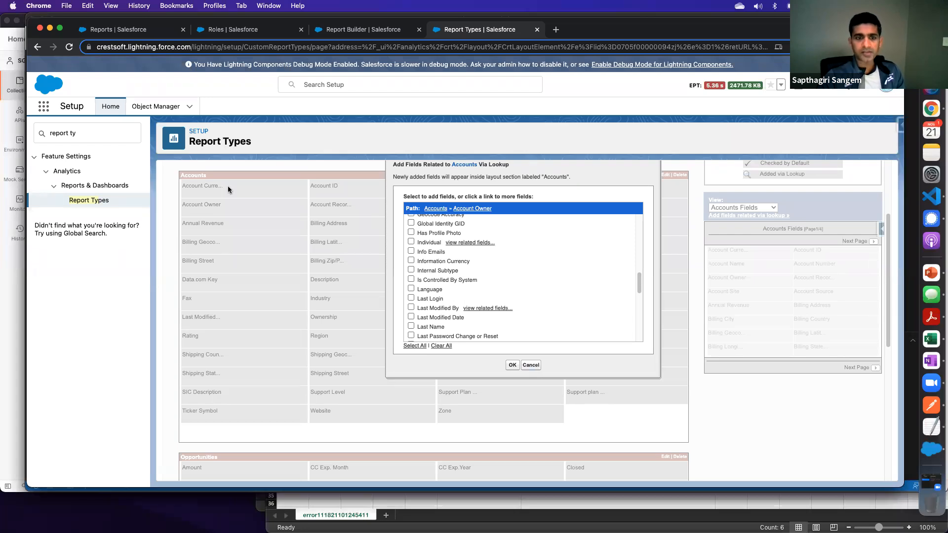
- Close the Accounts lookup fields and browse the Opportunity Owner fields available to Opportunities via lookup, without adding any
{"action": "left_click", "coordinate": [513, 365]}
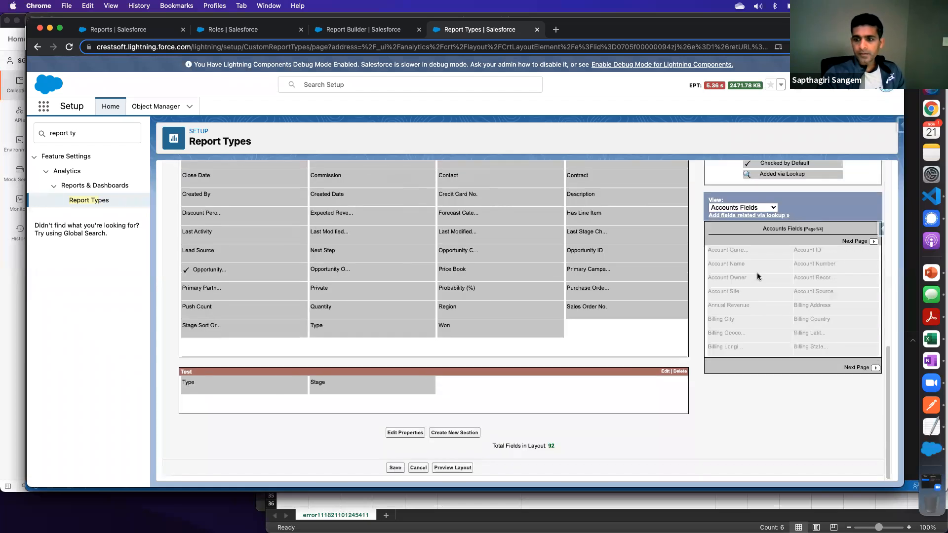
{"action": "left_click", "coordinate": [748, 207]}
{"action": "left_click", "coordinate": [746, 218]}
{"action": "left_click", "coordinate": [745, 218]}
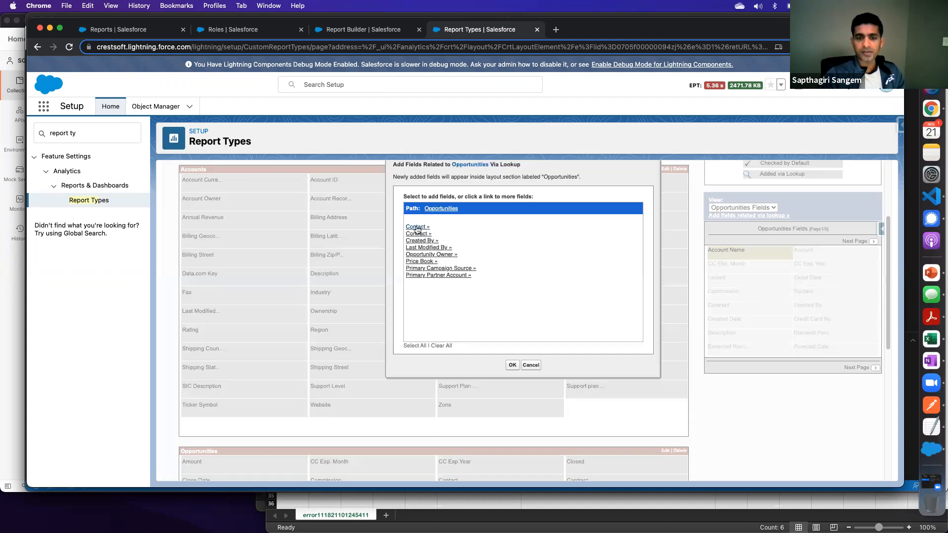
{"action": "left_click", "coordinate": [434, 255]}
{"action": "scroll", "coordinate": [421, 296], "scroll_direction": "down", "scroll_amount": 10}
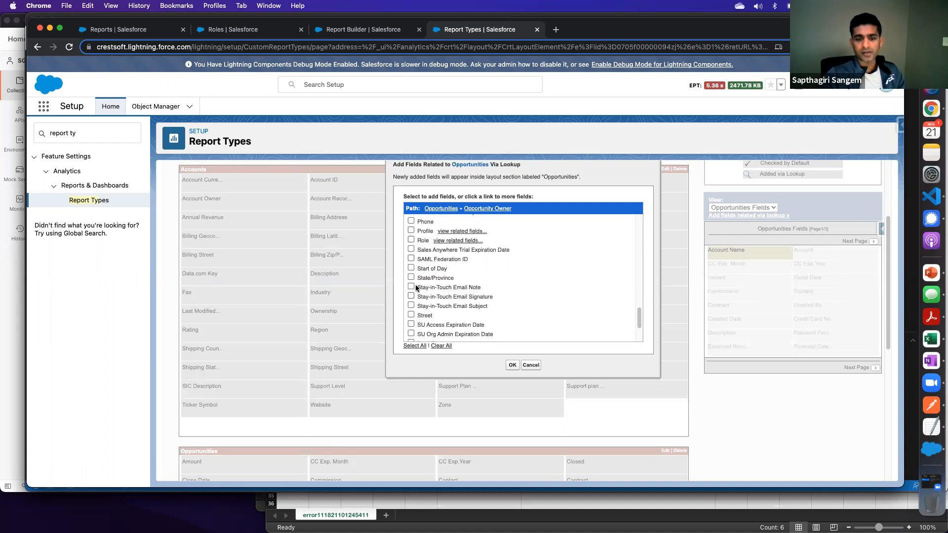
{"action": "left_click", "coordinate": [531, 368]}
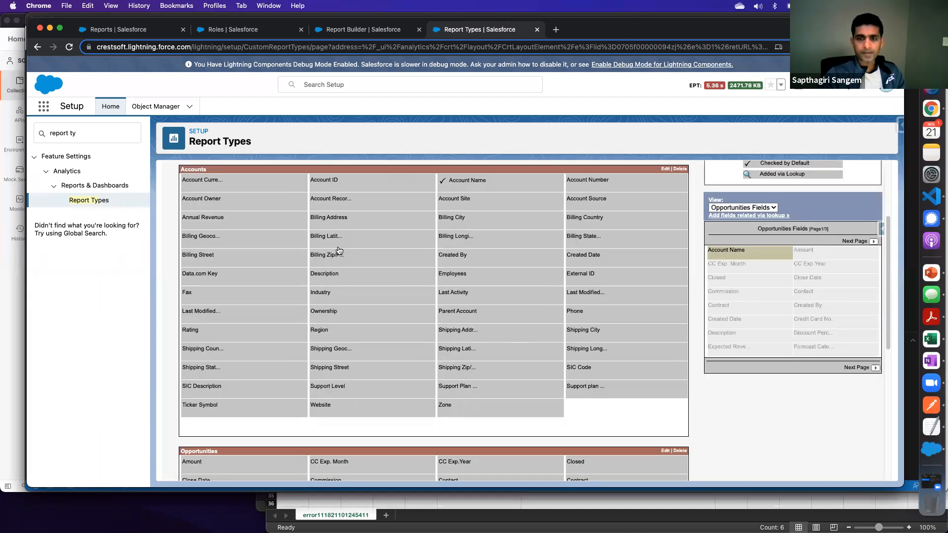
- Save the field layout of the Accounts with or wo Opportunities report type
{"action": "scroll", "coordinate": [338, 252], "scroll_direction": "down", "scroll_amount": 6}
{"action": "scroll", "coordinate": [338, 256], "scroll_direction": "up", "scroll_amount": 10}
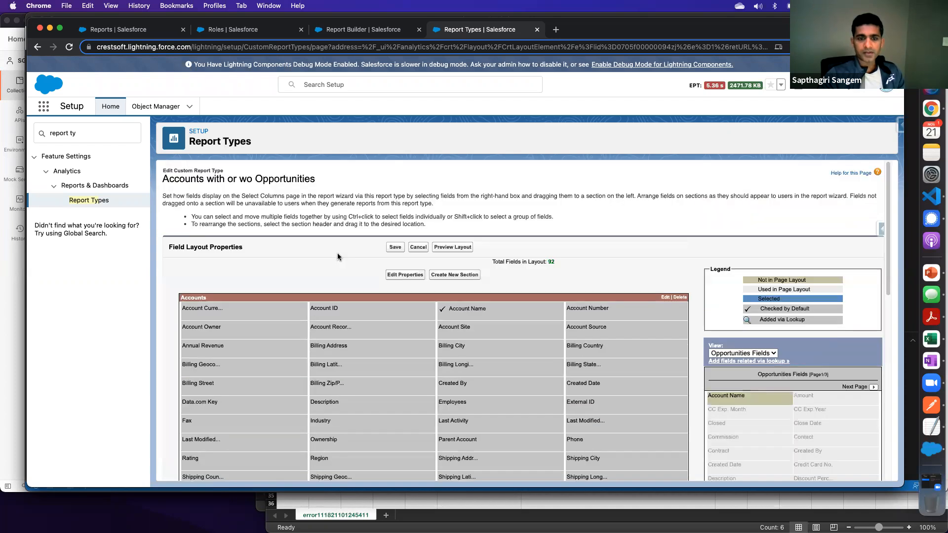
{"action": "left_click", "coordinate": [395, 247]}
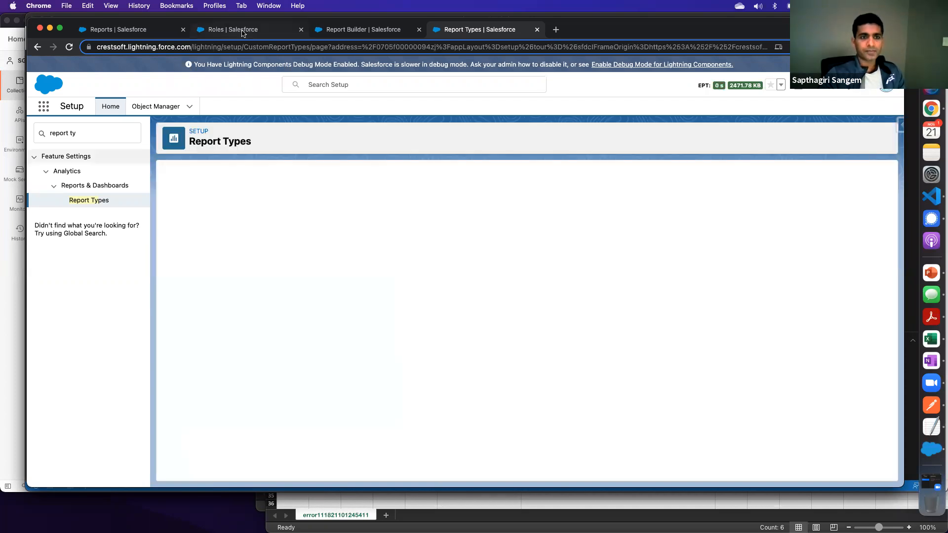
- Return to the report builder, dismiss the outdated report type chooser, and open the Reports list
{"action": "left_click", "coordinate": [242, 33]}
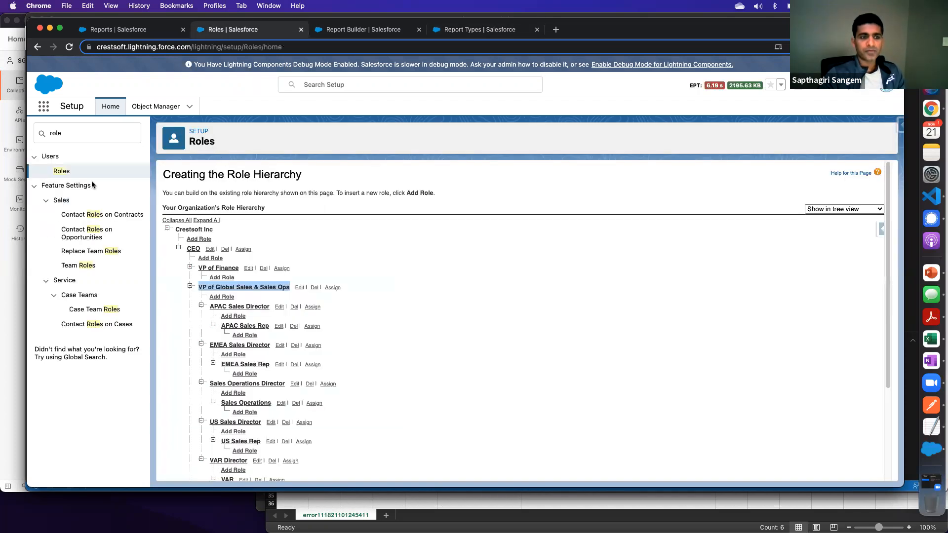
{"action": "left_click", "coordinate": [356, 29]}
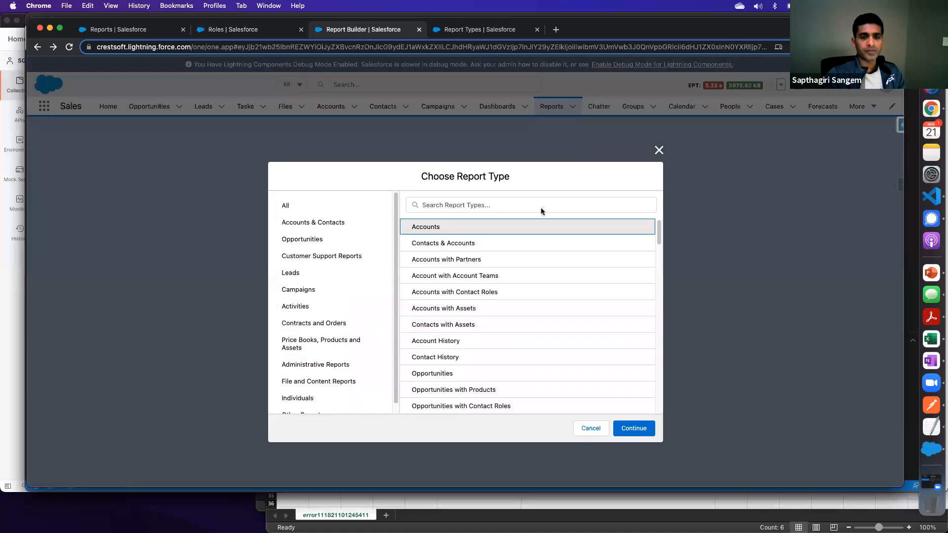
{"action": "left_click", "coordinate": [658, 150]}
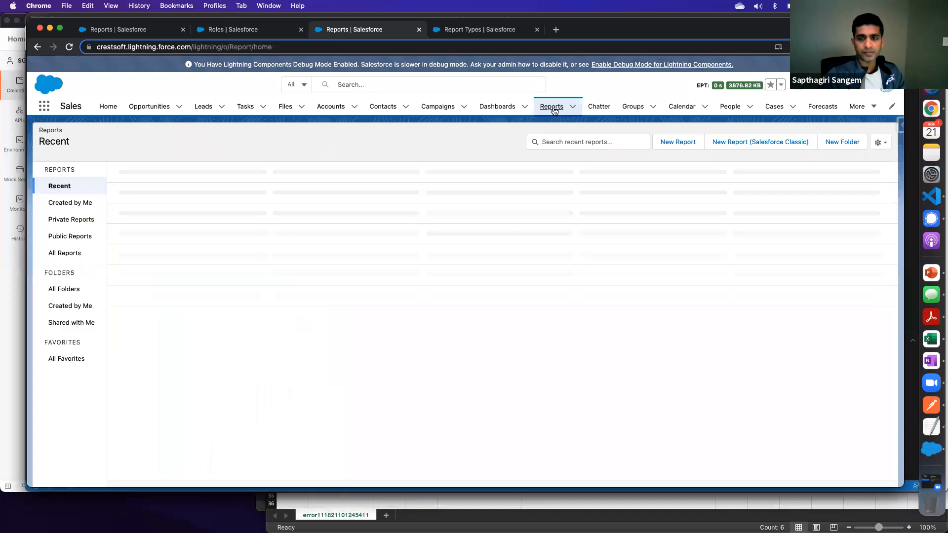
{"action": "left_click", "coordinate": [556, 109]}
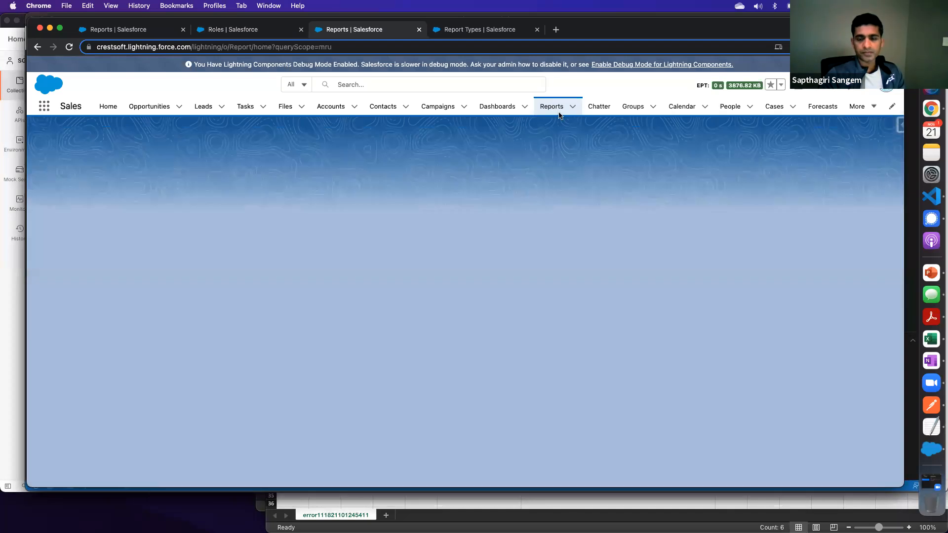
- Create a new report based on the custom report type Accounts with or wo Opportunities
{"action": "left_click", "coordinate": [673, 144]}
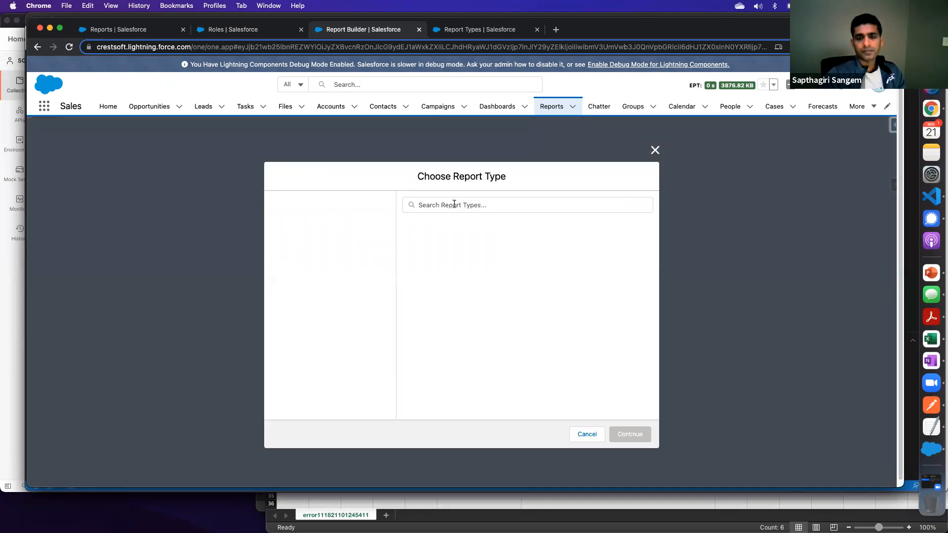
{"action": "left_click", "coordinate": [452, 204]}
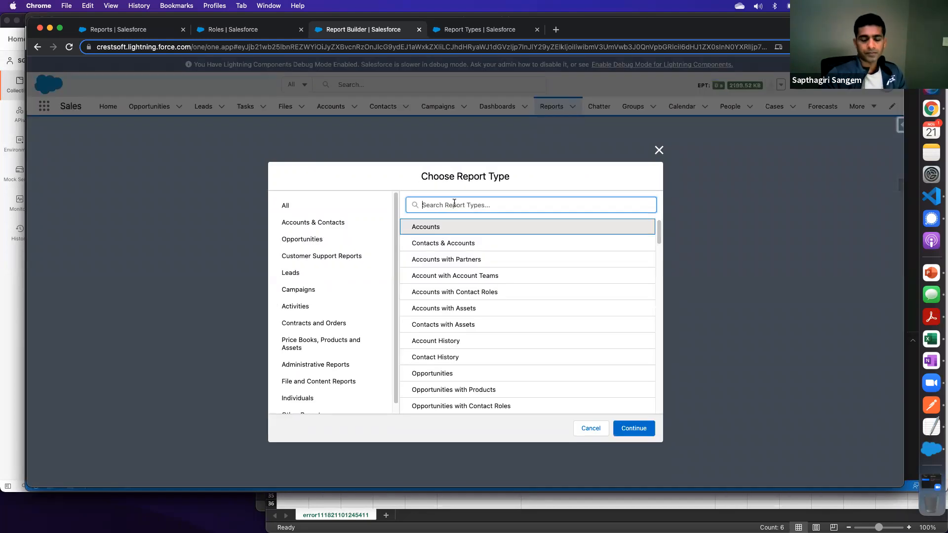
{"action": "type", "text": "Accoun"}
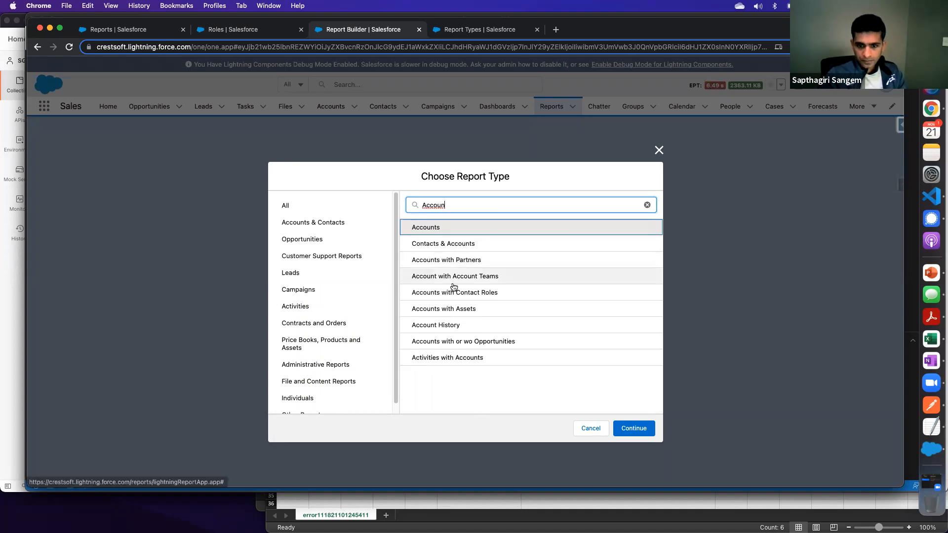
{"action": "left_click", "coordinate": [438, 346]}
{"action": "left_click", "coordinate": [634, 427]}
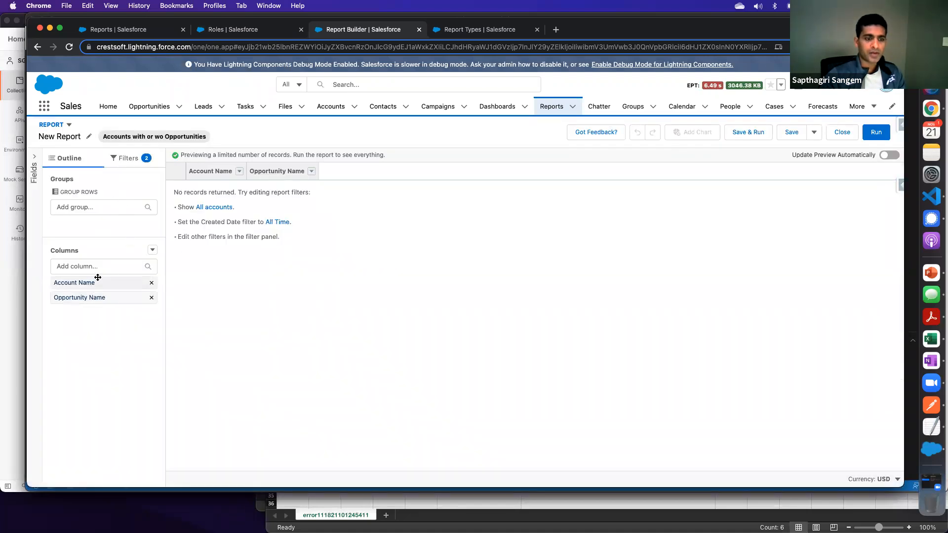
- Set the report's Show Me filter to All accounts
{"action": "left_click", "coordinate": [134, 164]}
{"action": "left_click", "coordinate": [93, 223]}
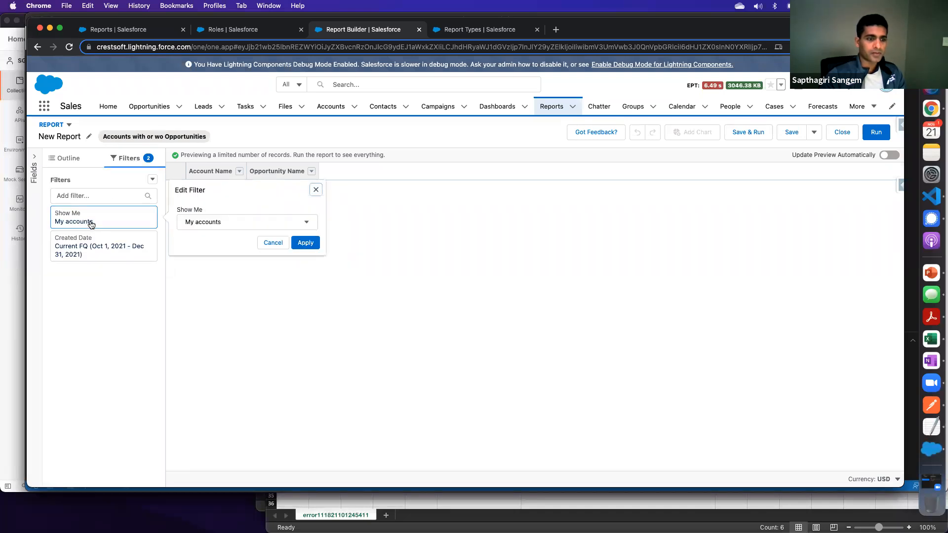
{"action": "left_click", "coordinate": [216, 223]}
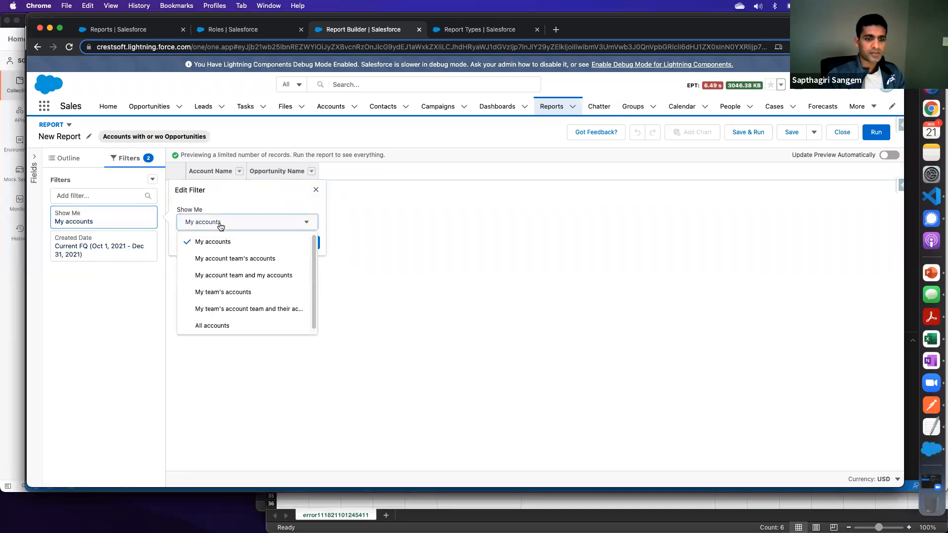
{"action": "left_click", "coordinate": [209, 326]}
{"action": "left_click", "coordinate": [301, 249]}
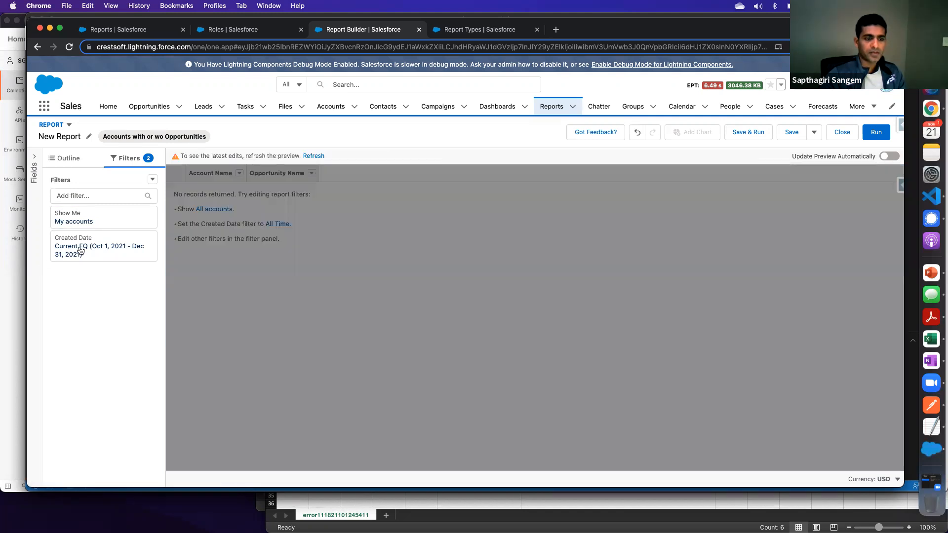
- Set the Created Date filter range to All Time and refresh the report preview
{"action": "left_click", "coordinate": [84, 249]}
{"action": "left_click", "coordinate": [221, 261]}
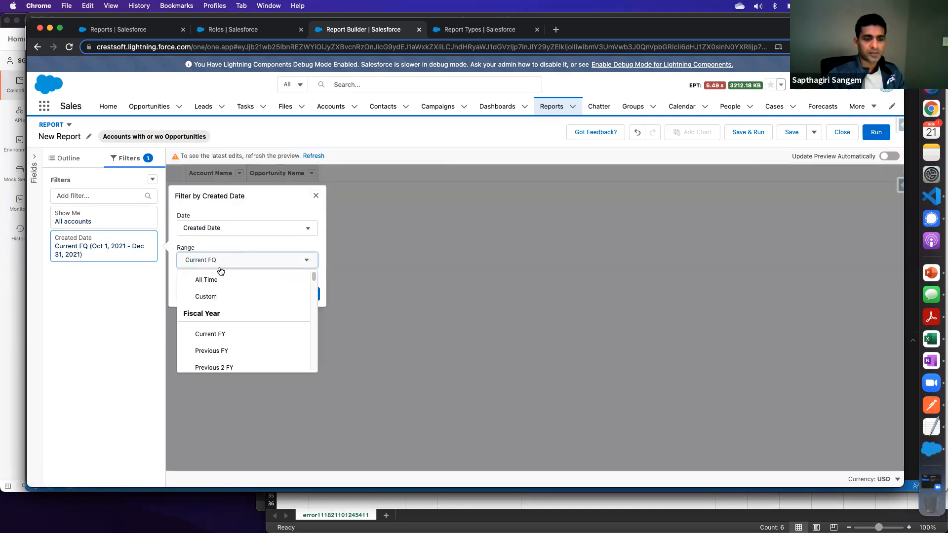
{"action": "left_click", "coordinate": [221, 278]}
{"action": "left_click", "coordinate": [305, 294]}
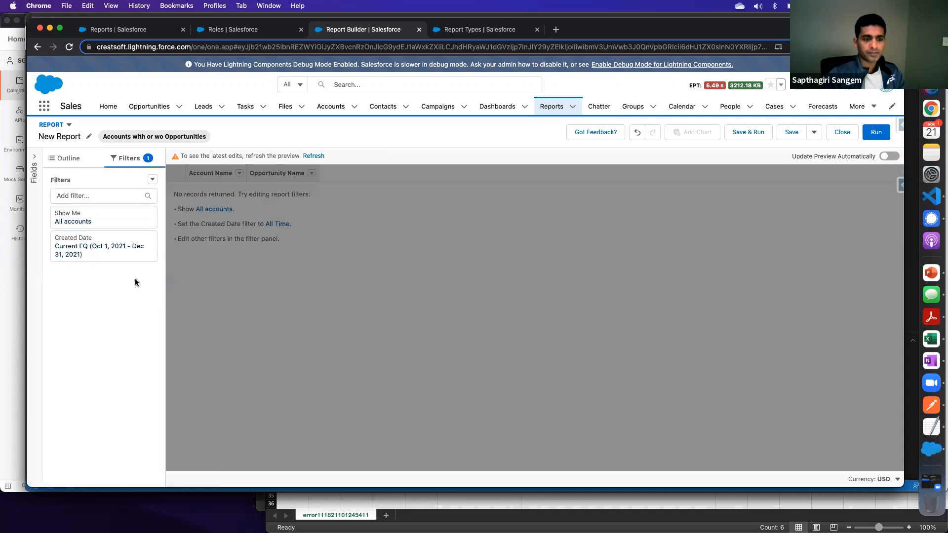
{"action": "left_click", "coordinate": [73, 162]}
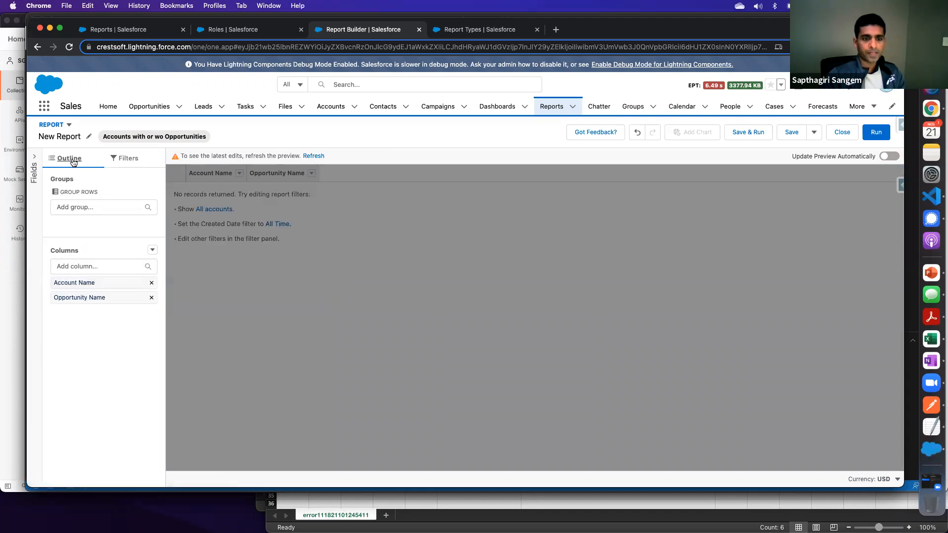
{"action": "left_click", "coordinate": [313, 155]}
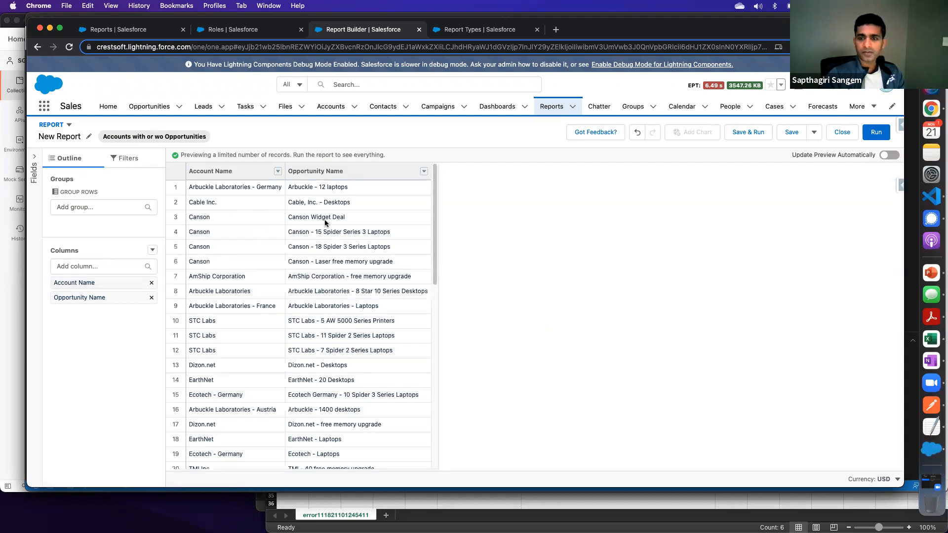
- Run the report and examine the rows for accounts with opportunities and accounts without any
{"action": "left_click", "coordinate": [876, 132]}
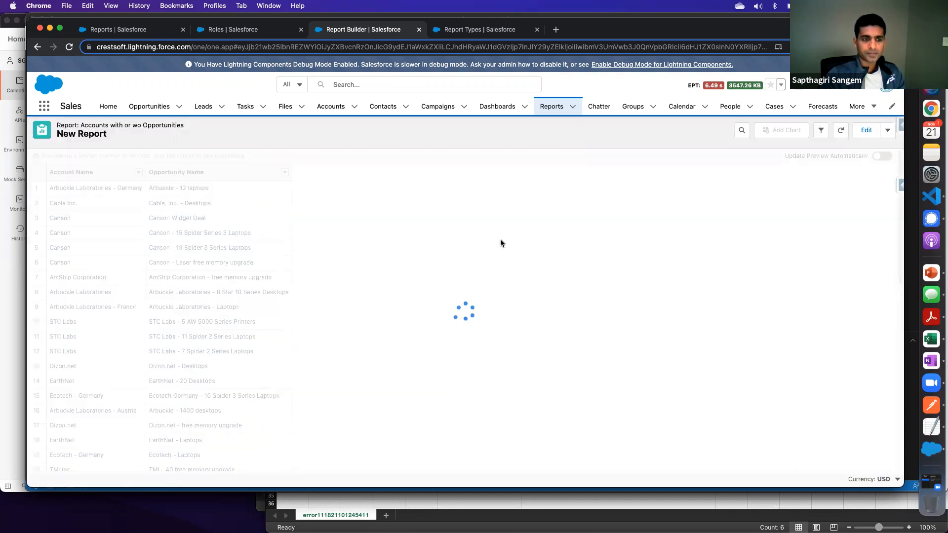
{"action": "scroll", "coordinate": [175, 316], "scroll_direction": "down", "scroll_amount": 15}
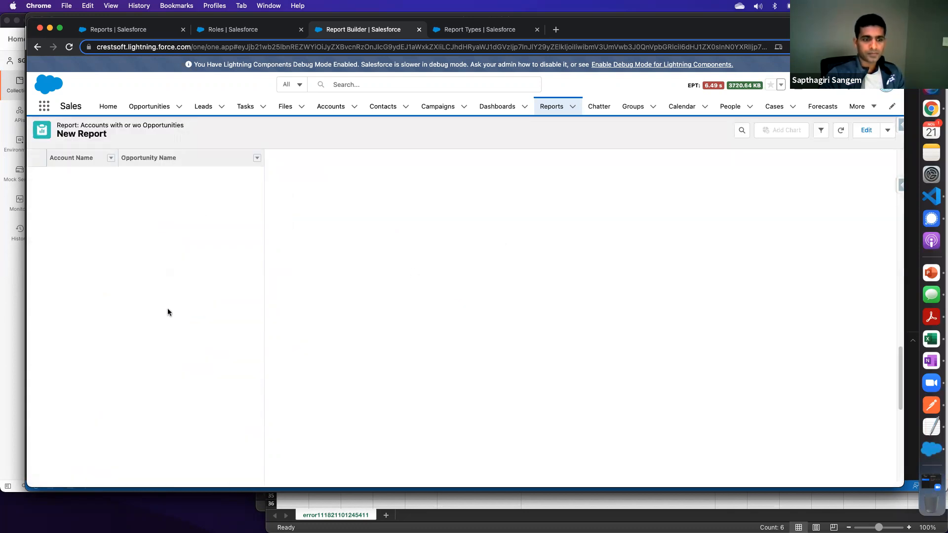
{"action": "scroll", "coordinate": [168, 310], "scroll_direction": "down", "scroll_amount": 10}
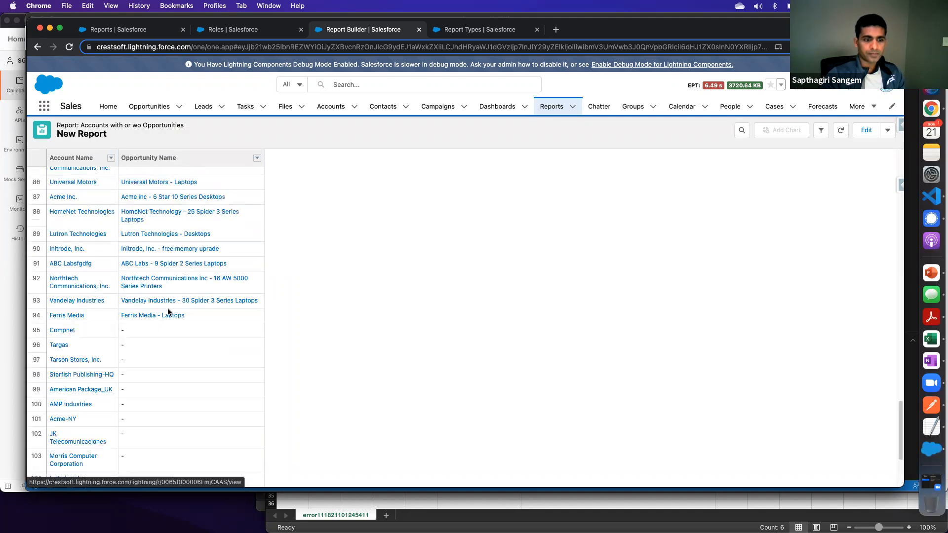
{"action": "scroll", "coordinate": [148, 257], "scroll_direction": "up", "scroll_amount": 1}
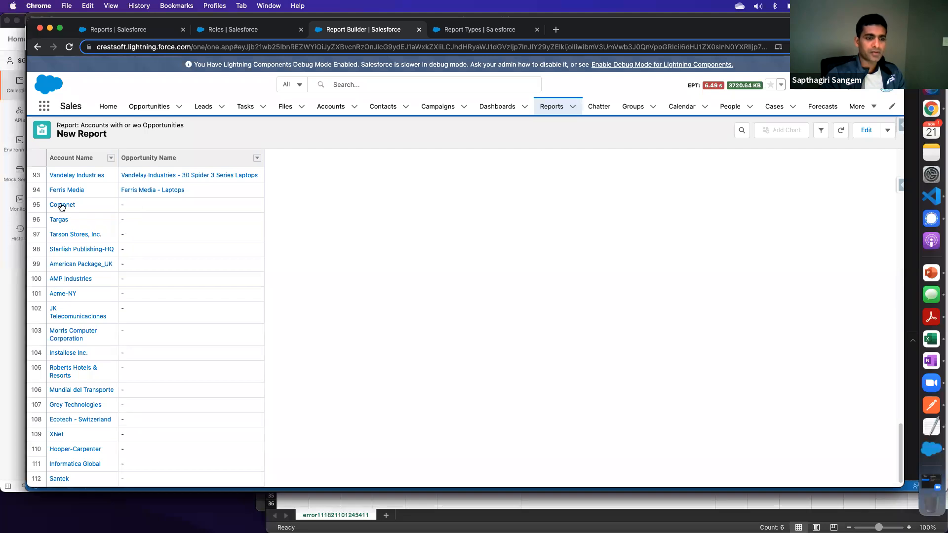
{"action": "scroll", "coordinate": [146, 297], "scroll_direction": "down", "scroll_amount": 1}
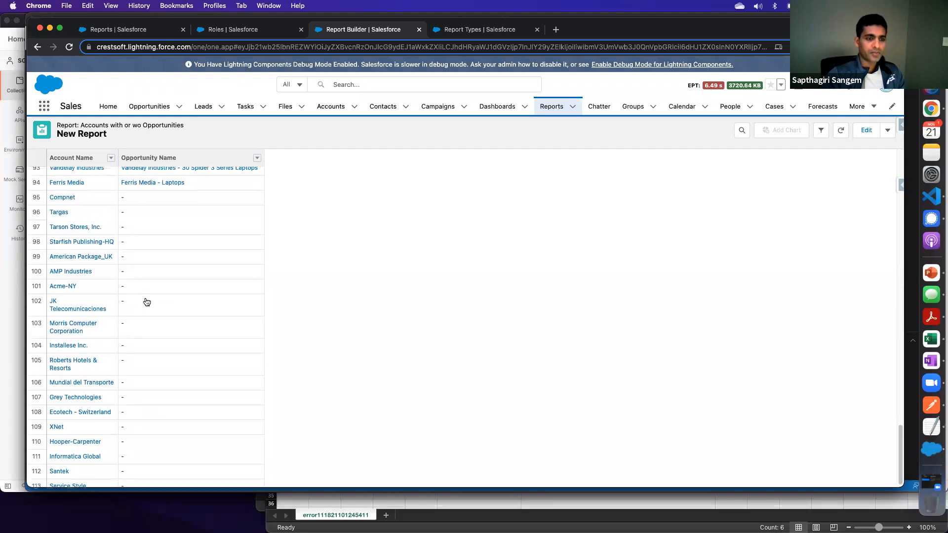
{"action": "scroll", "coordinate": [147, 302], "scroll_direction": "up", "scroll_amount": 12}
{"action": "scroll", "coordinate": [146, 301], "scroll_direction": "up", "scroll_amount": 9}
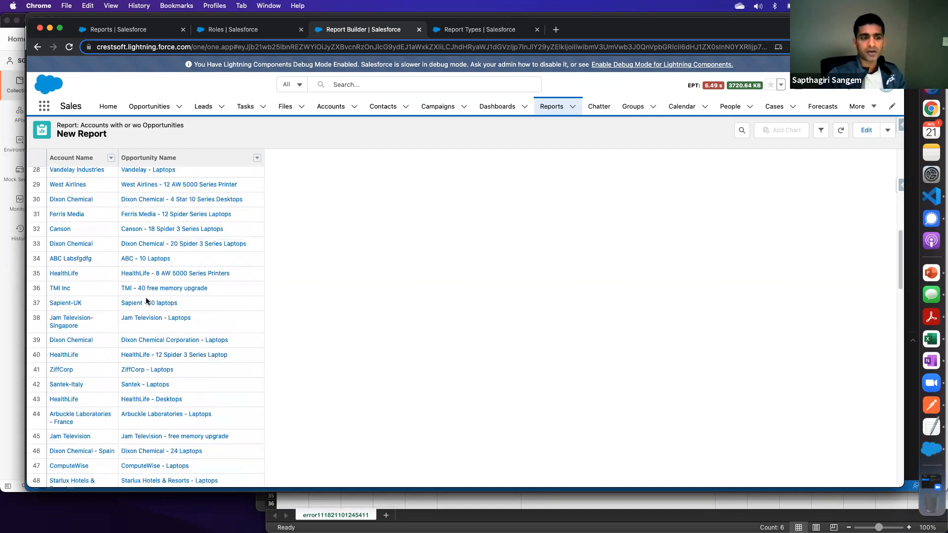
{"action": "scroll", "coordinate": [126, 274], "scroll_direction": "up", "scroll_amount": 3}
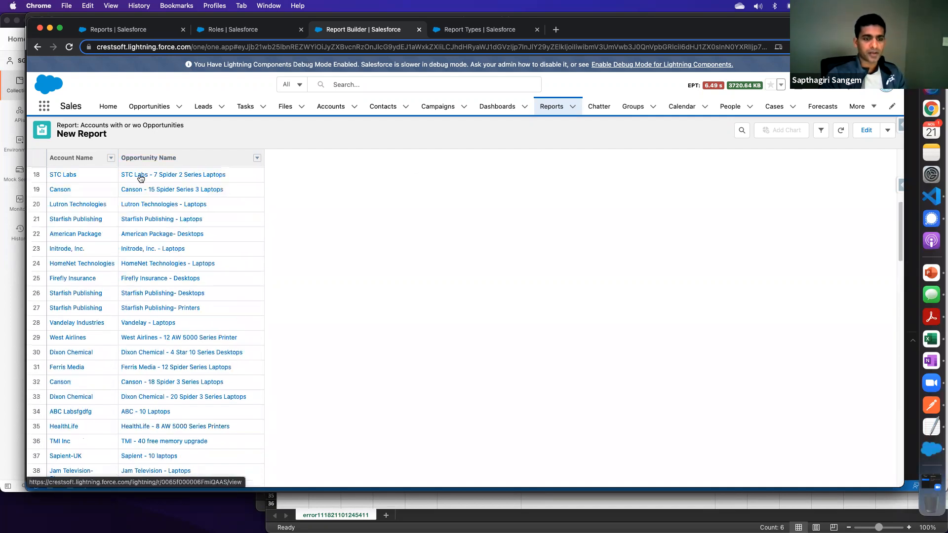
- Return to editing the report and add a new cross filter
{"action": "left_click", "coordinate": [865, 131]}
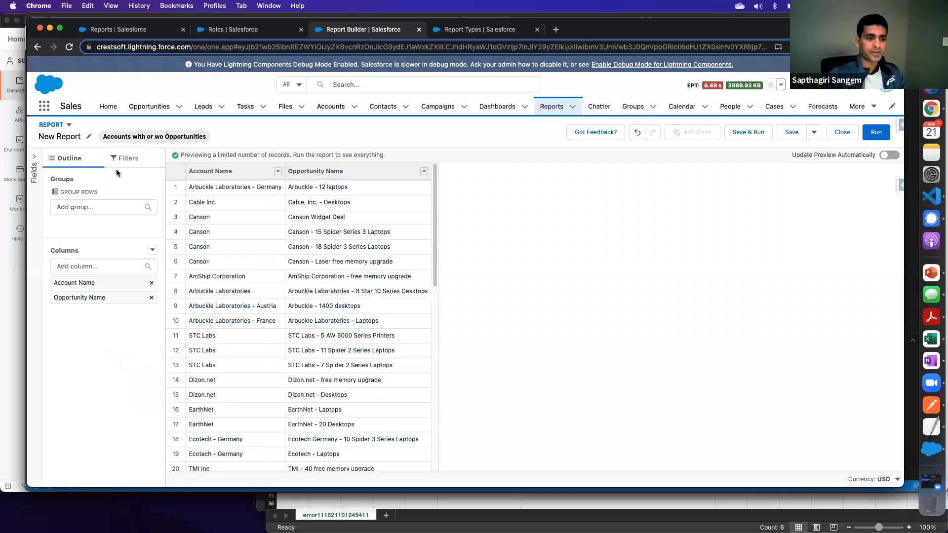
{"action": "left_click", "coordinate": [124, 159]}
{"action": "left_click", "coordinate": [81, 193]}
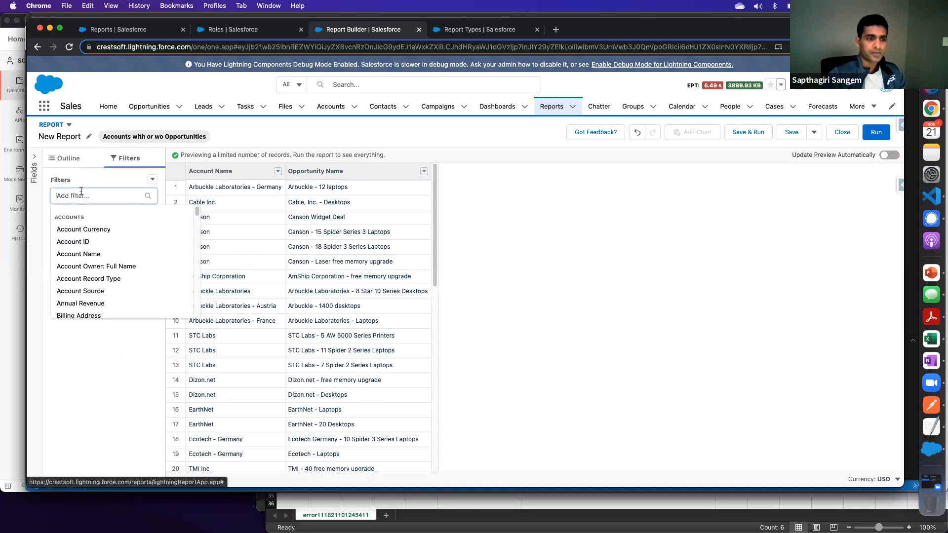
{"action": "left_click", "coordinate": [153, 180]}
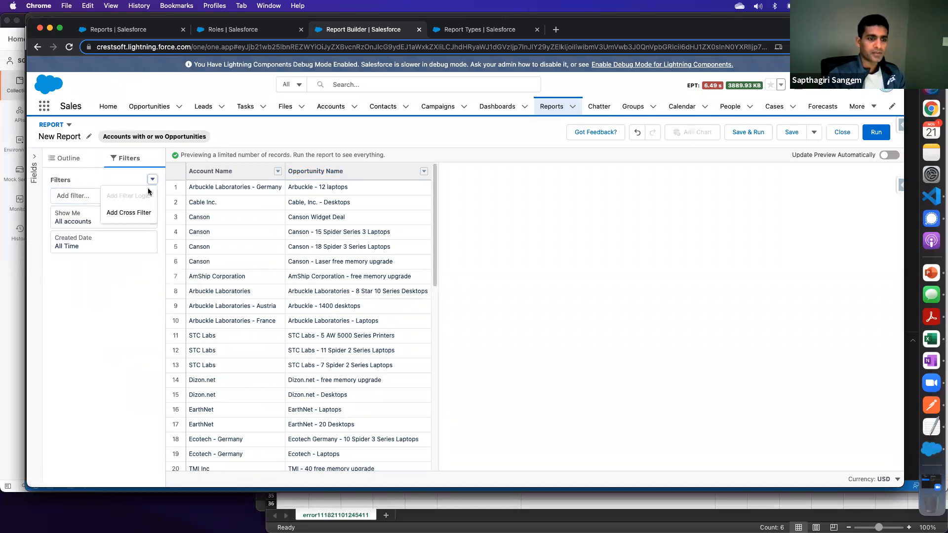
{"action": "left_click", "coordinate": [132, 218]}
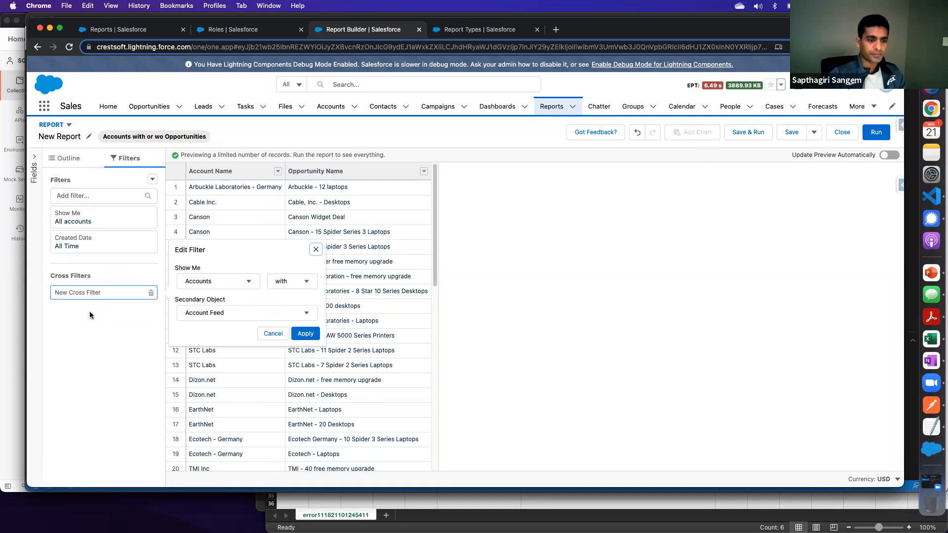
- Configure the cross filter to show Accounts without Opportunities, apply it, and refresh the preview
{"action": "left_click", "coordinate": [296, 282]}
{"action": "left_click", "coordinate": [295, 317]}
{"action": "left_click", "coordinate": [239, 312]}
{"action": "scroll", "coordinate": [224, 376], "scroll_direction": "down", "scroll_amount": 5}
{"action": "scroll", "coordinate": [221, 370], "scroll_direction": "down", "scroll_amount": 1}
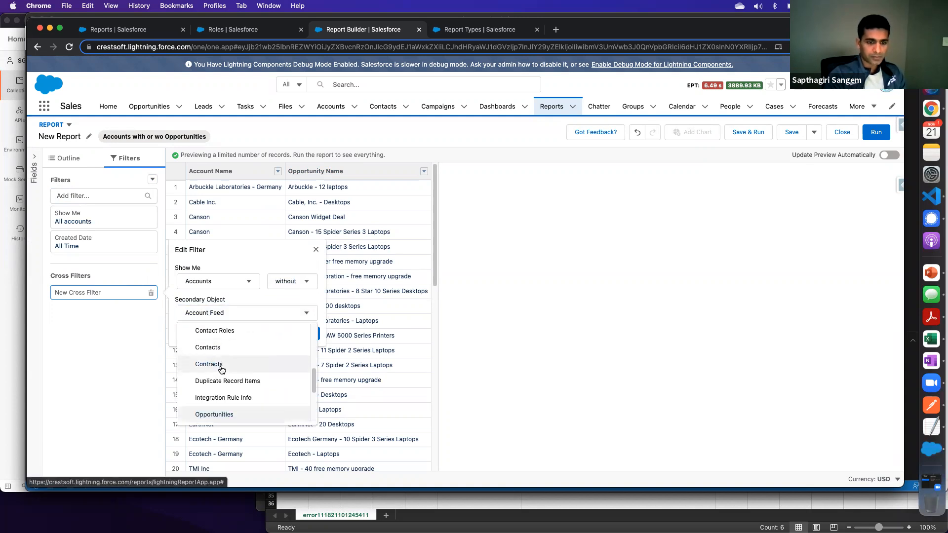
{"action": "left_click", "coordinate": [206, 415]}
{"action": "left_click", "coordinate": [305, 335]}
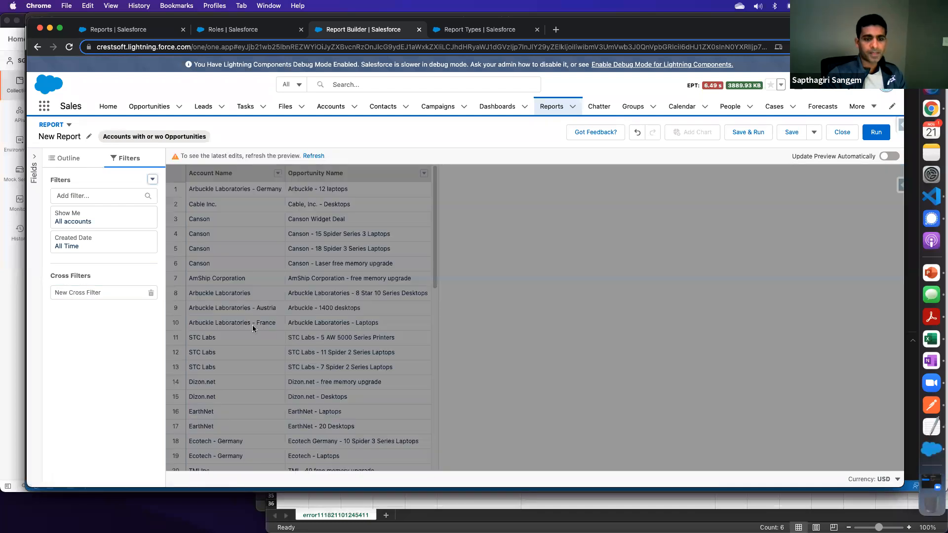
{"action": "left_click", "coordinate": [314, 157]}
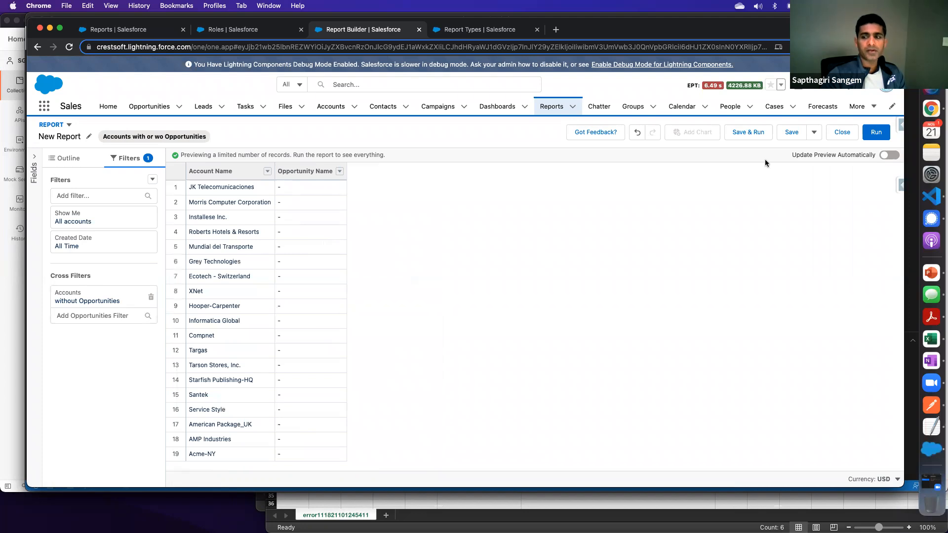
- Save the report as "ACCOUNTS without oppts" in Private Reports and run it
{"action": "left_click", "coordinate": [874, 137]}
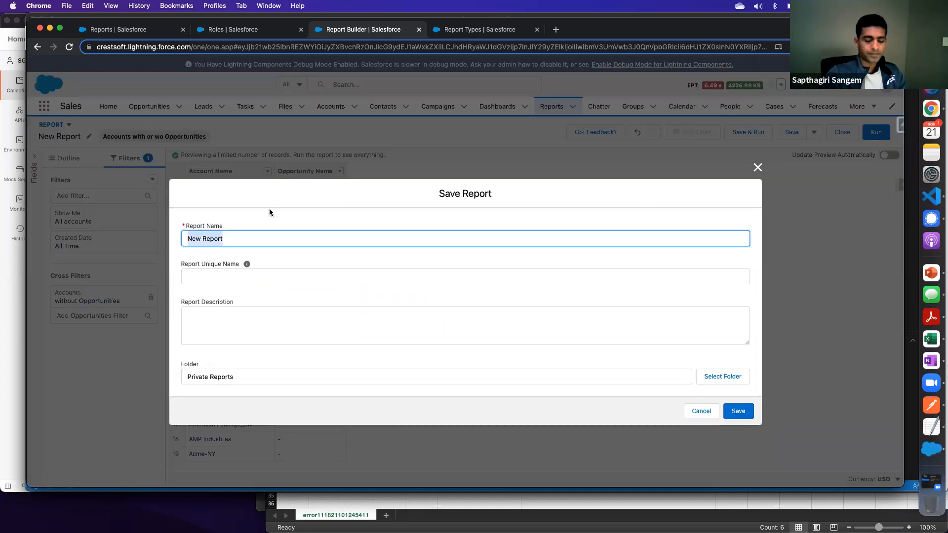
{"action": "key", "text": "BackSpace"}
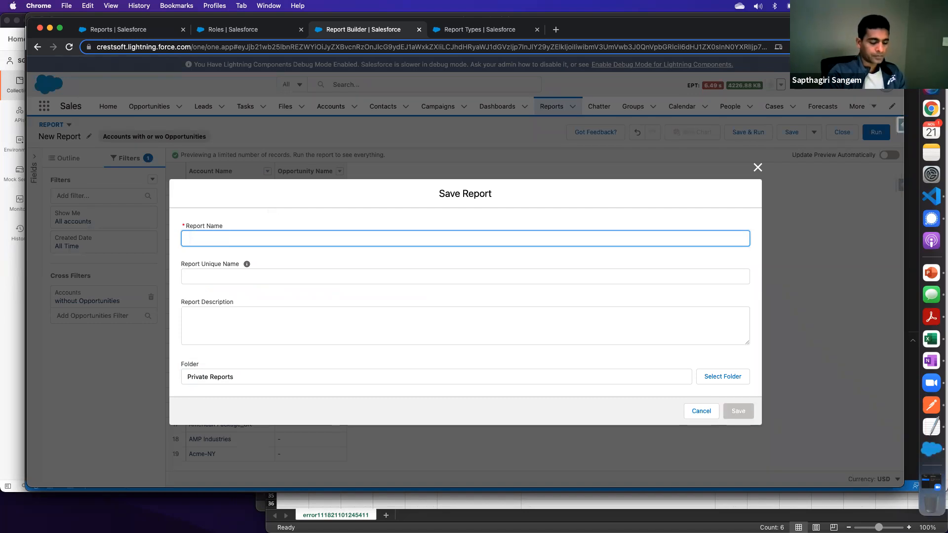
{"action": "type", "text": "ACCOUNT"}
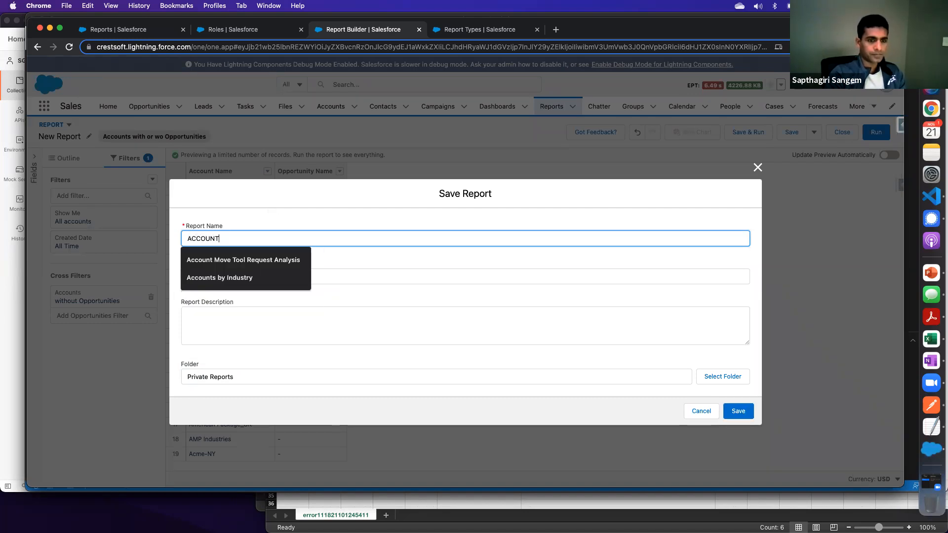
{"action": "type", "text": "S without oppts"}
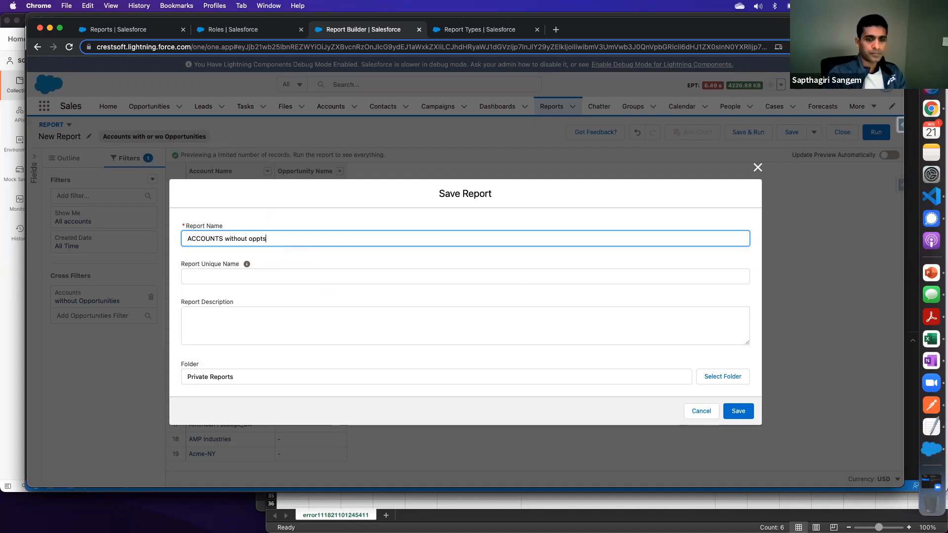
{"action": "key", "text": "Tab"}
{"action": "left_click", "coordinate": [736, 411]}
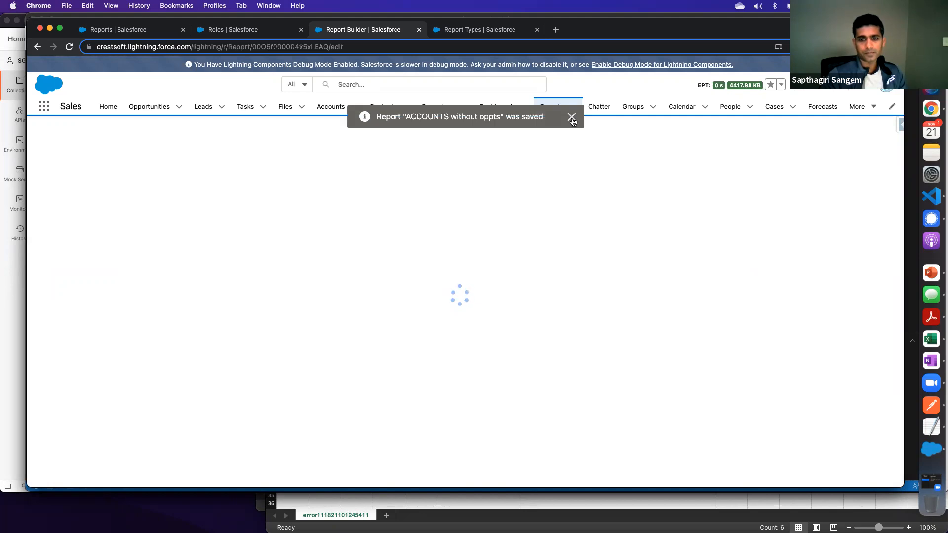
{"action": "left_click", "coordinate": [572, 118]}
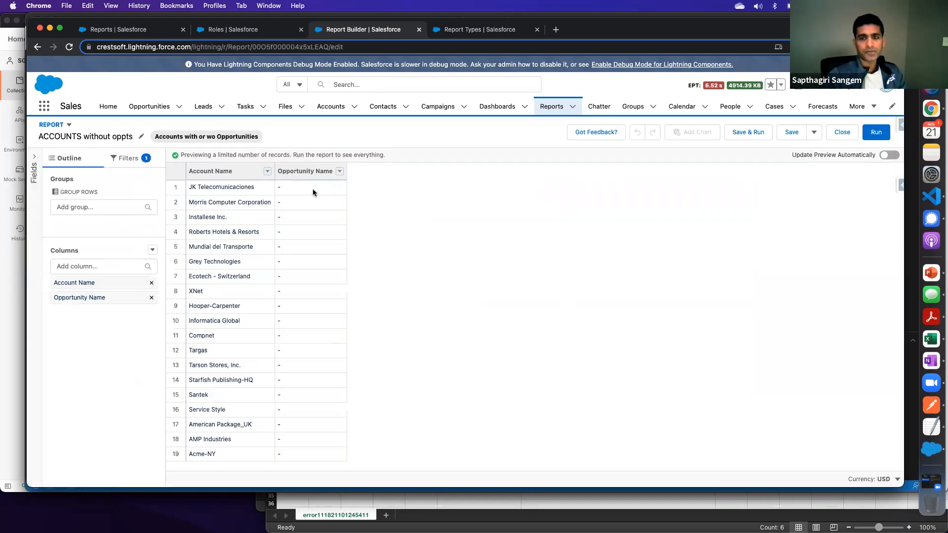
{"action": "left_click", "coordinate": [875, 132]}
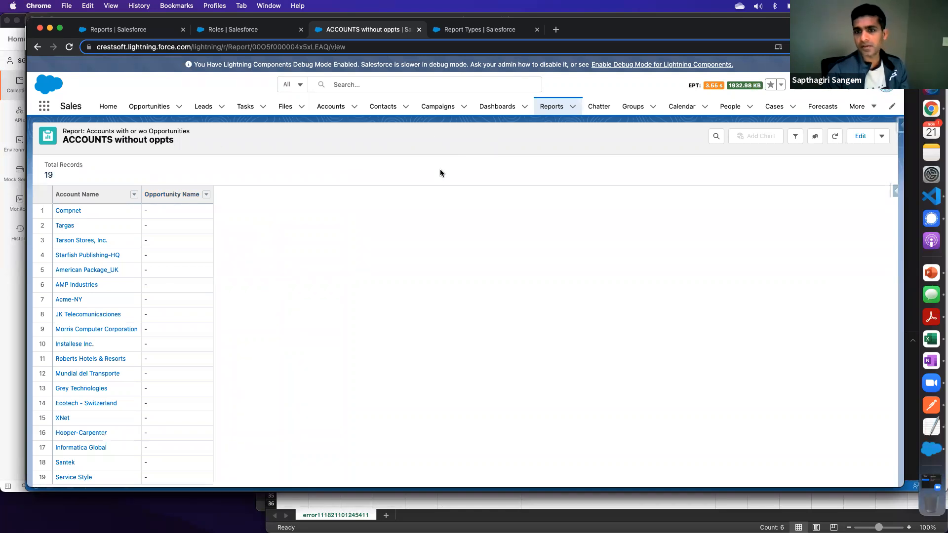
- Return to the recent reports list and open the Accounts by Industry report for editing
{"action": "left_click", "coordinate": [498, 110]}
{"action": "left_click", "coordinate": [556, 109]}
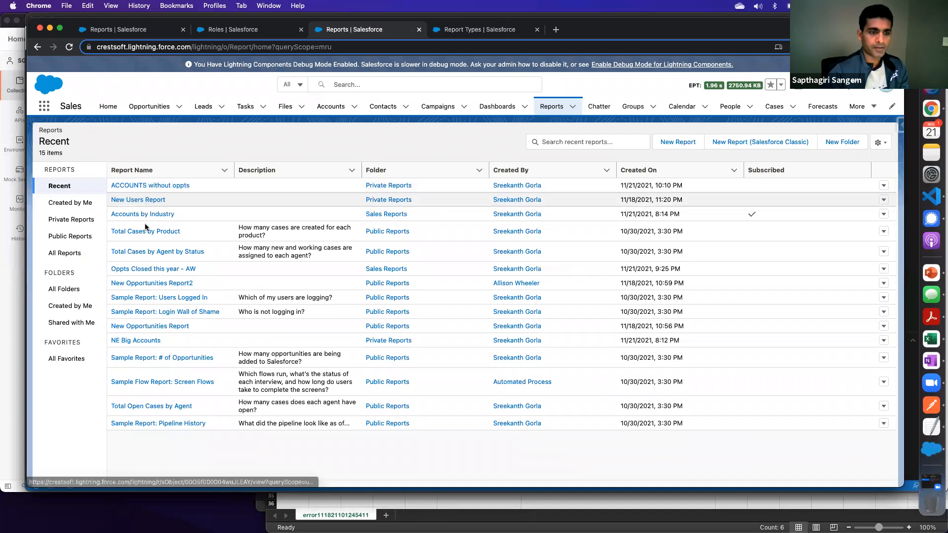
{"action": "left_click", "coordinate": [148, 214]}
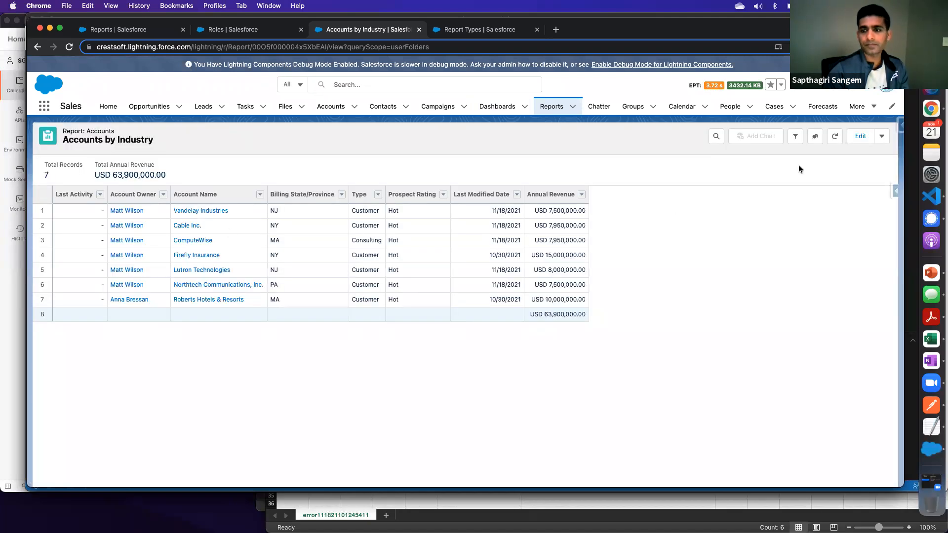
{"action": "left_click", "coordinate": [863, 138]}
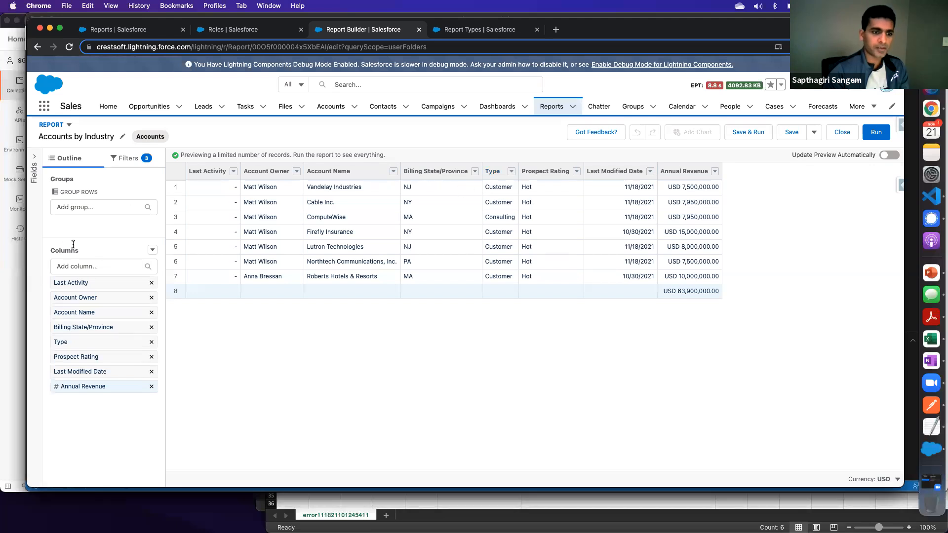
- Group the report rows by Billing State/Province and refresh the preview
{"action": "left_click", "coordinate": [474, 172]}
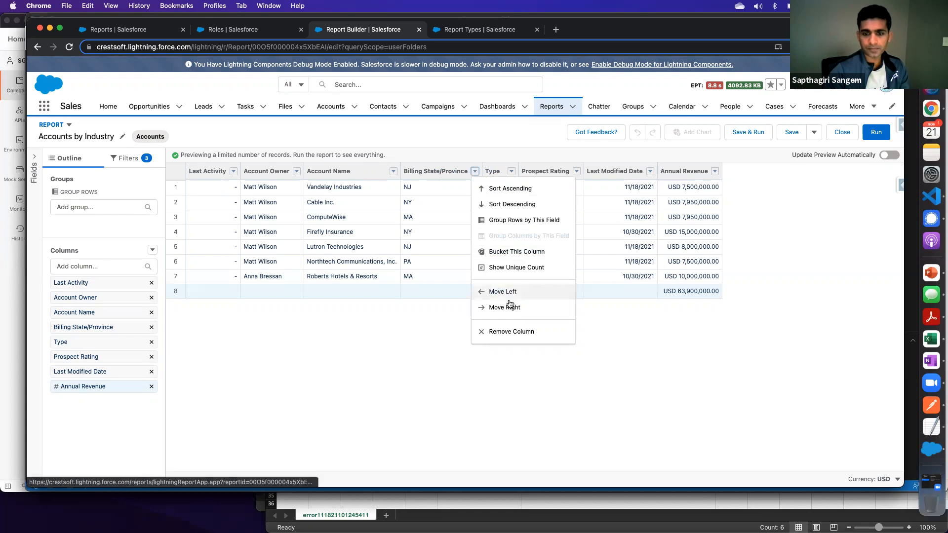
{"action": "left_click", "coordinate": [521, 220]}
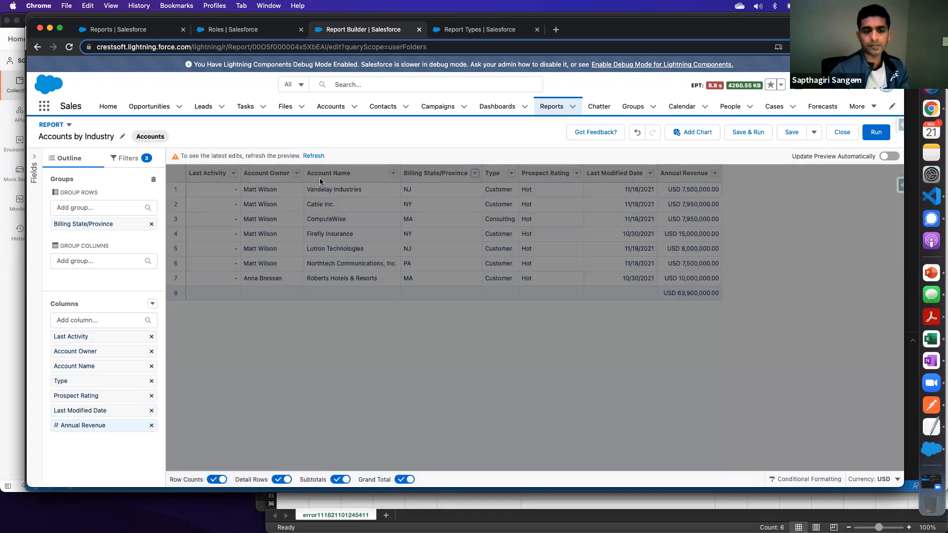
{"action": "left_click", "coordinate": [318, 156]}
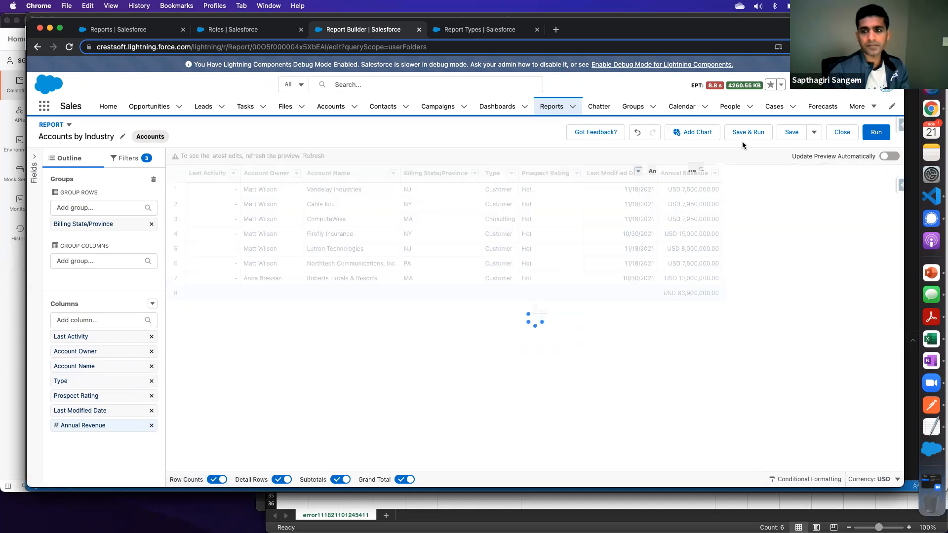
- Add a chart to the grouped report, refresh the preview, and open the chart properties
{"action": "left_click", "coordinate": [698, 132]}
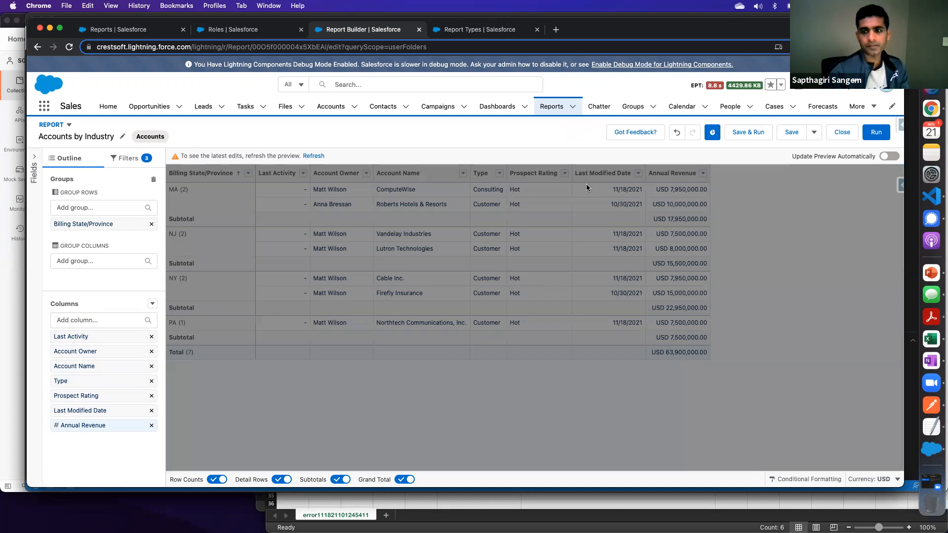
{"action": "left_click", "coordinate": [313, 156]}
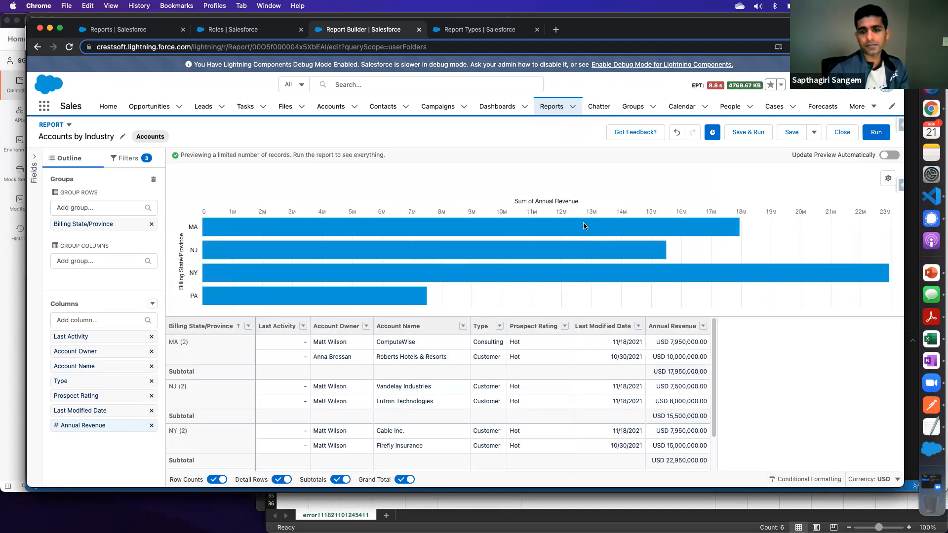
{"action": "left_click", "coordinate": [888, 179]}
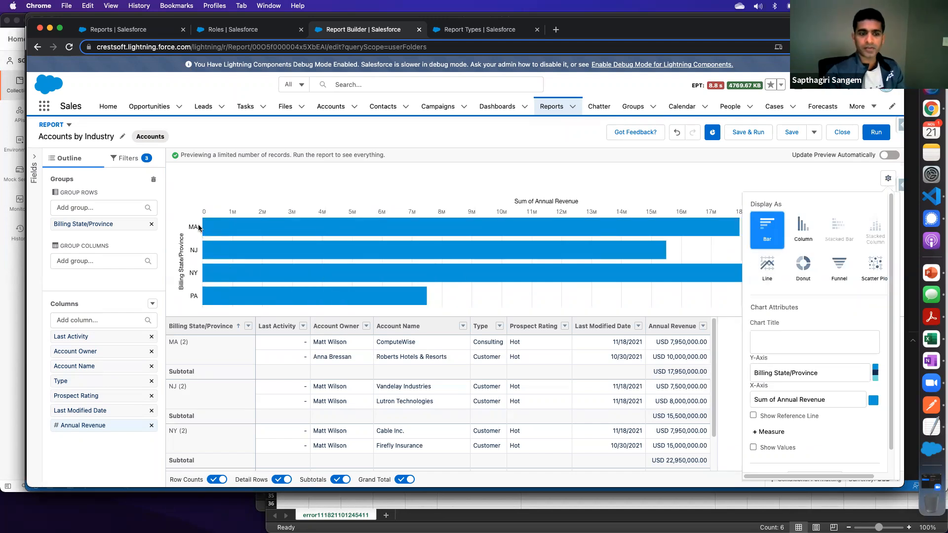
- Switch the chart's X-axis measure to Record Count and back to Sum of Annual Revenue
{"action": "mouse_move", "coordinate": [682, 226]}
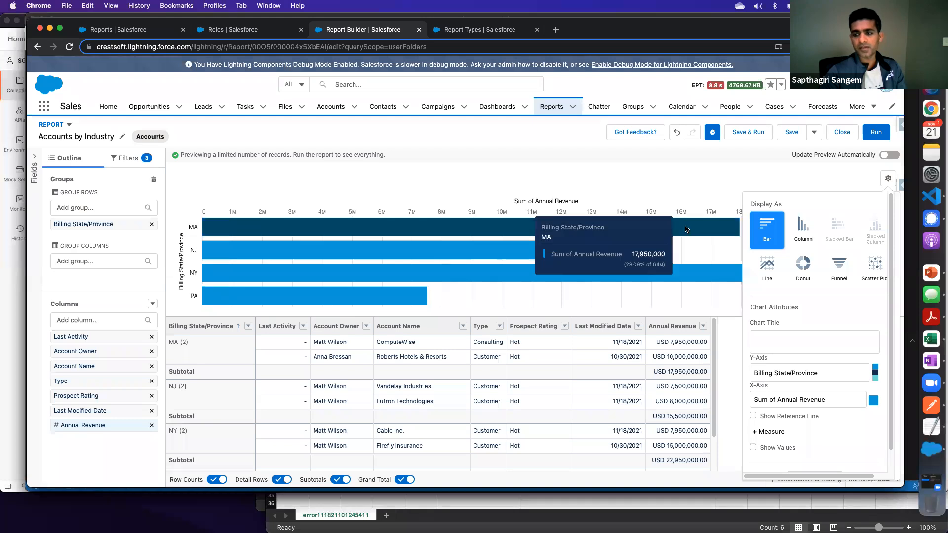
{"action": "left_click", "coordinate": [819, 400]}
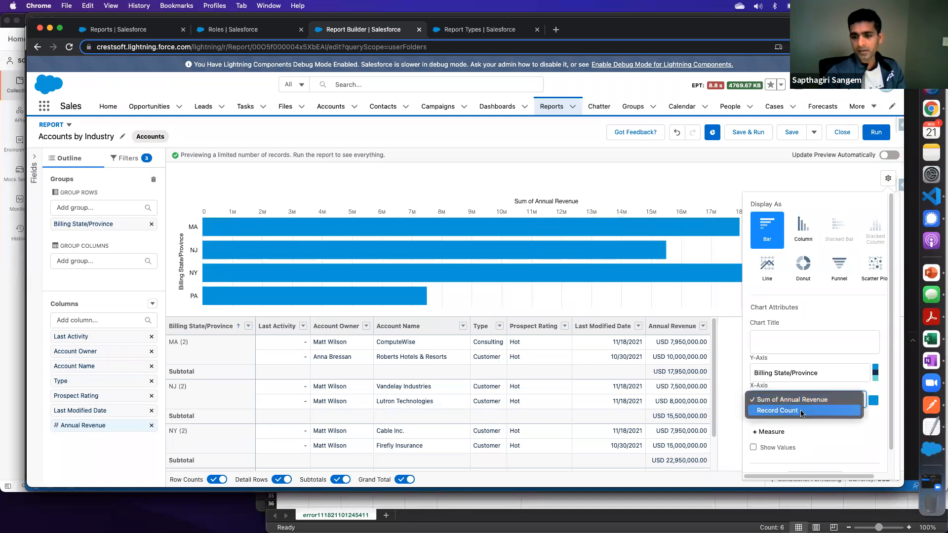
{"action": "key", "text": "Escape"}
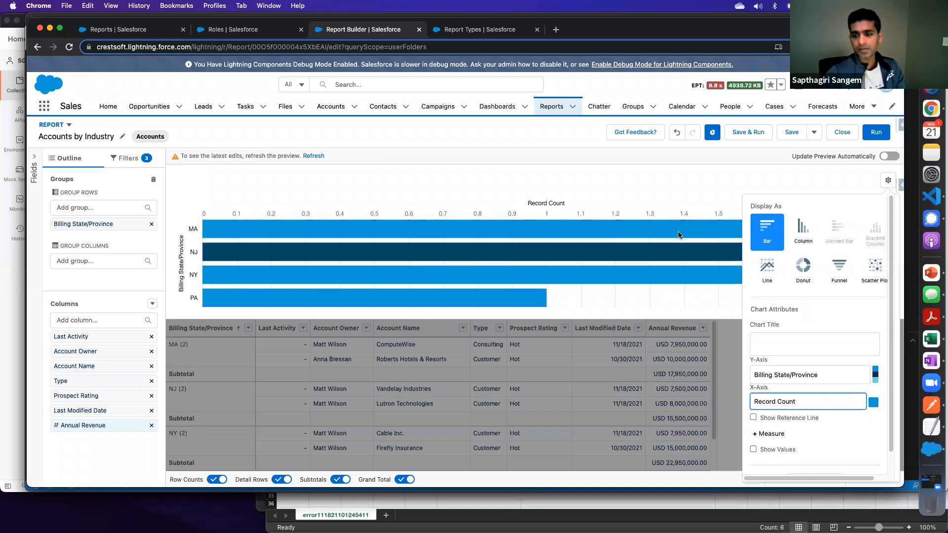
{"action": "left_click", "coordinate": [799, 402]}
{"action": "left_click", "coordinate": [802, 391]}
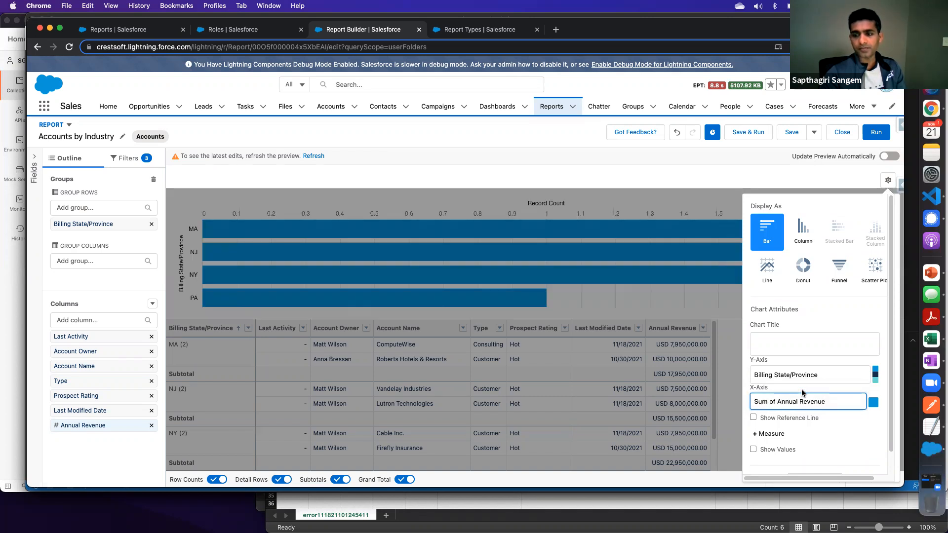
- Change the chart type to Column and run the report
{"action": "left_click", "coordinate": [803, 236]}
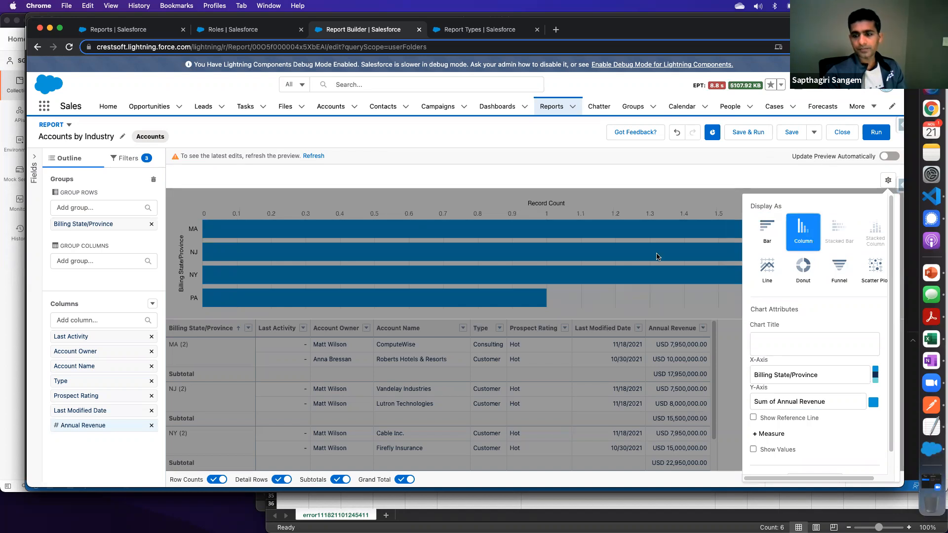
{"action": "scroll", "coordinate": [822, 367], "scroll_direction": "down", "scroll_amount": 2}
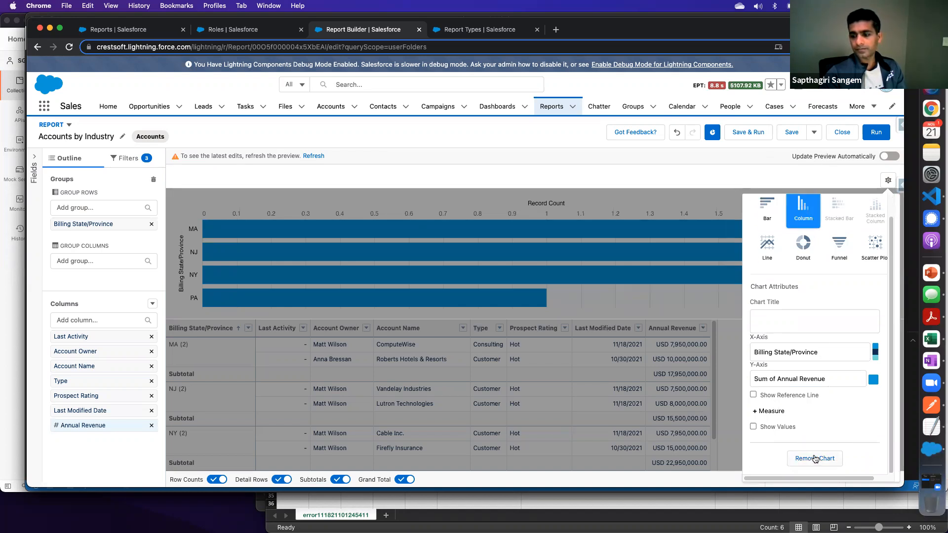
{"action": "left_click", "coordinate": [878, 133]}
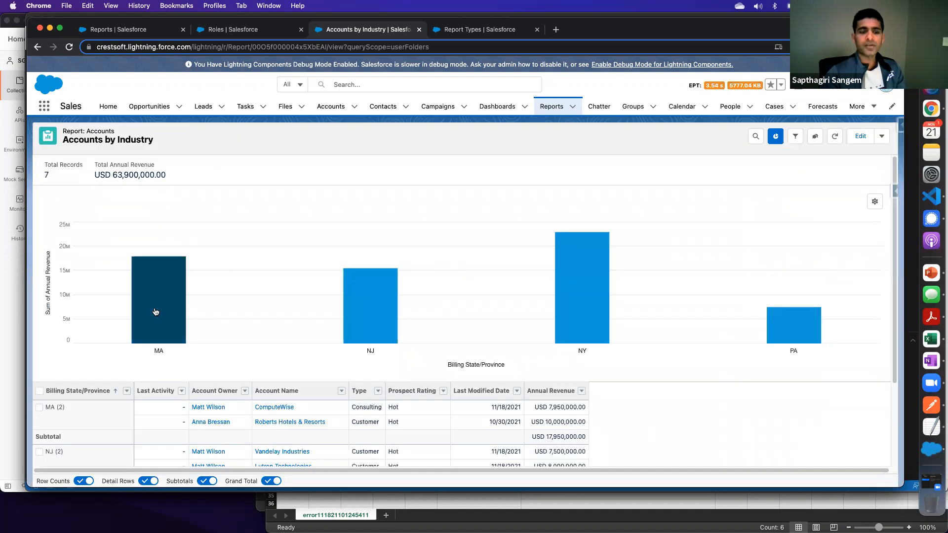
- Examine the annual revenue columns per state in the chart and the matching subtotals in the table
{"action": "mouse_move", "coordinate": [151, 289]}
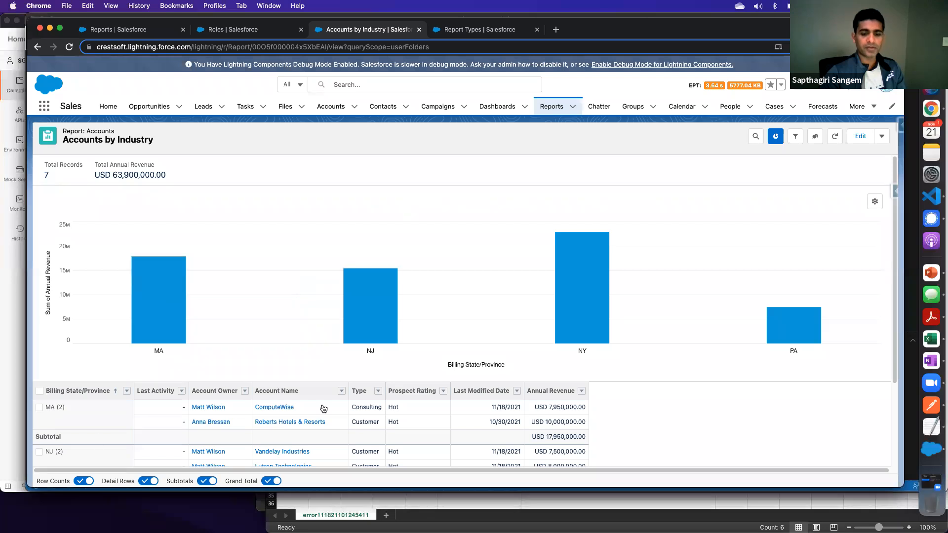
{"action": "scroll", "coordinate": [573, 420], "scroll_direction": "down", "scroll_amount": 5}
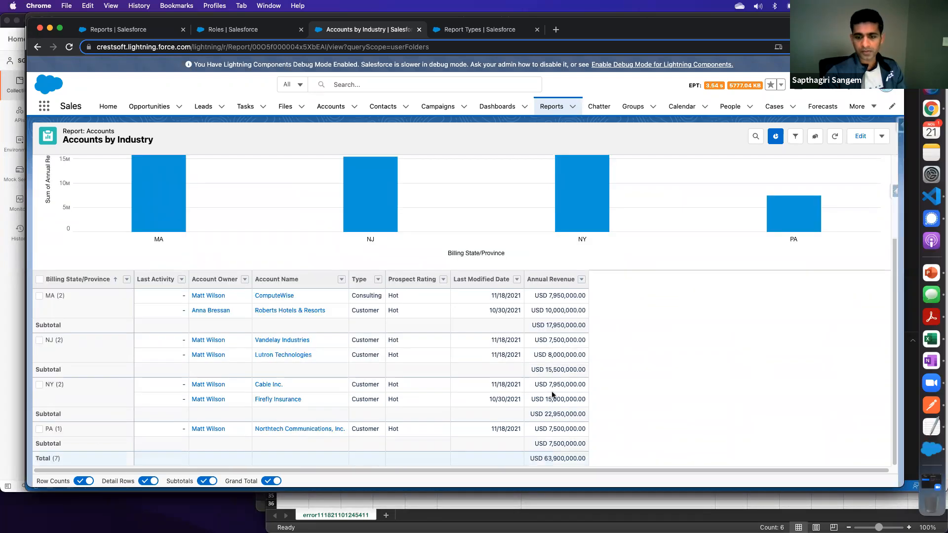
{"action": "scroll", "coordinate": [552, 393], "scroll_direction": "up", "scroll_amount": 1}
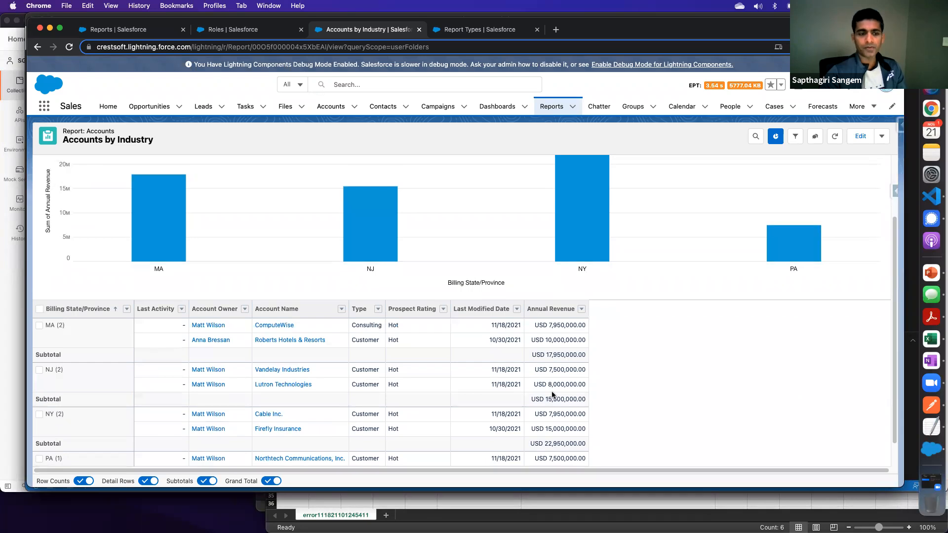
{"action": "scroll", "coordinate": [551, 393], "scroll_direction": "up", "scroll_amount": 2}
{"action": "mouse_move", "coordinate": [143, 266]}
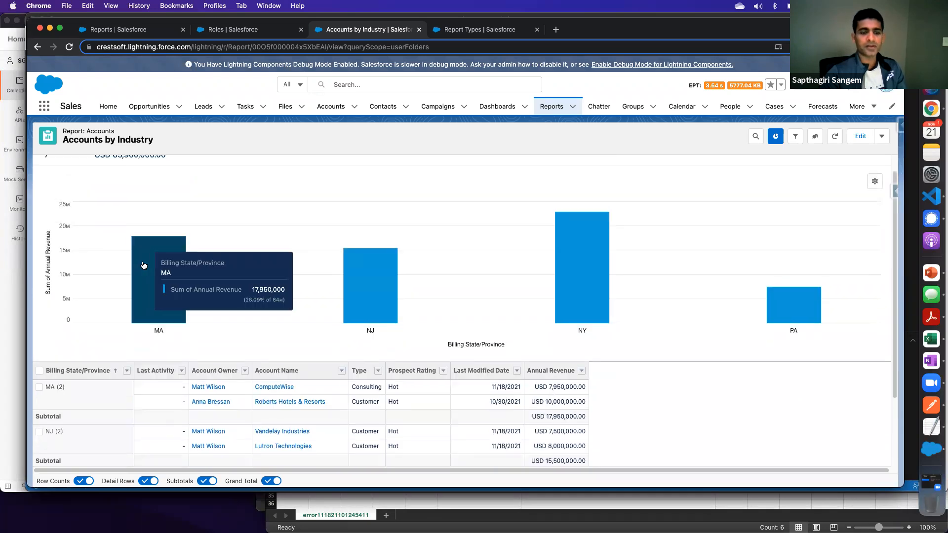
{"action": "mouse_move", "coordinate": [583, 266]}
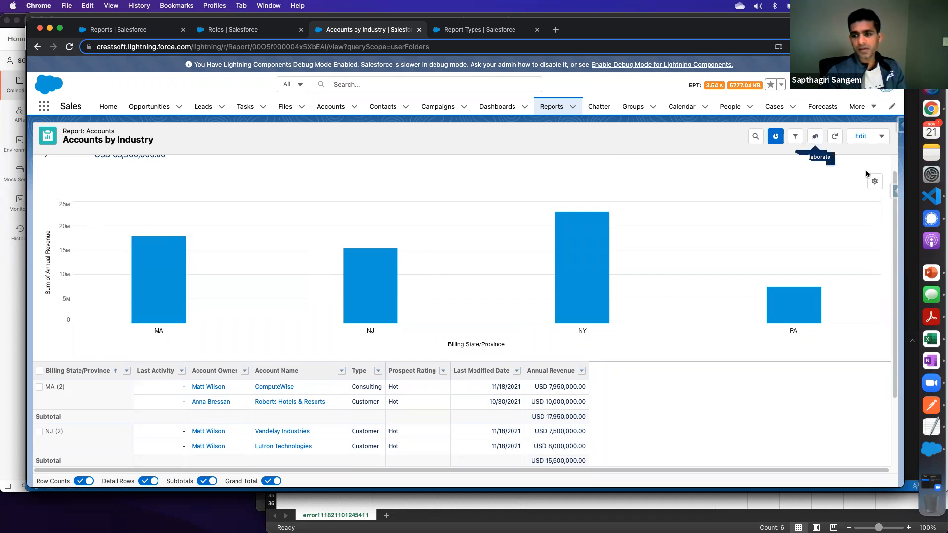
- Change the chart to a Donut and turn on Show Values and Show Percentages
{"action": "left_click", "coordinate": [875, 183]}
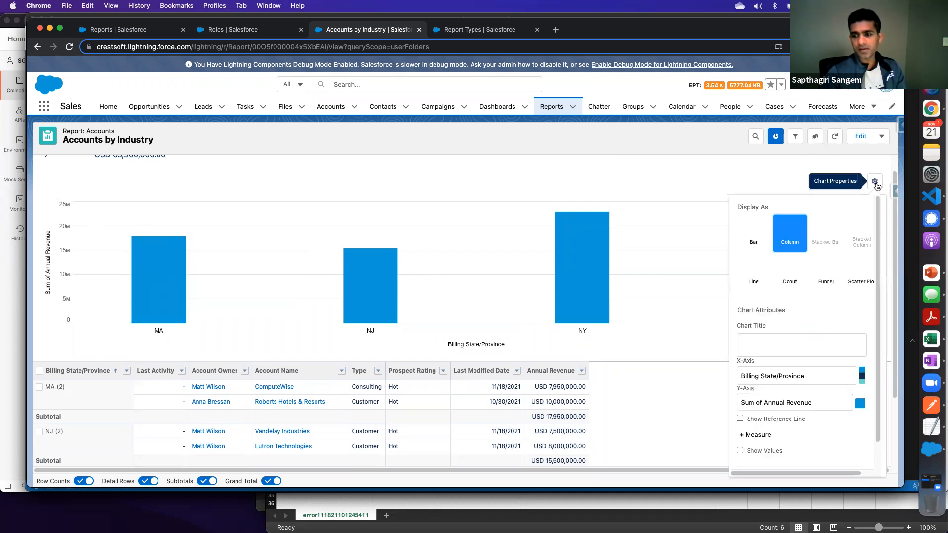
{"action": "left_click", "coordinate": [790, 270]}
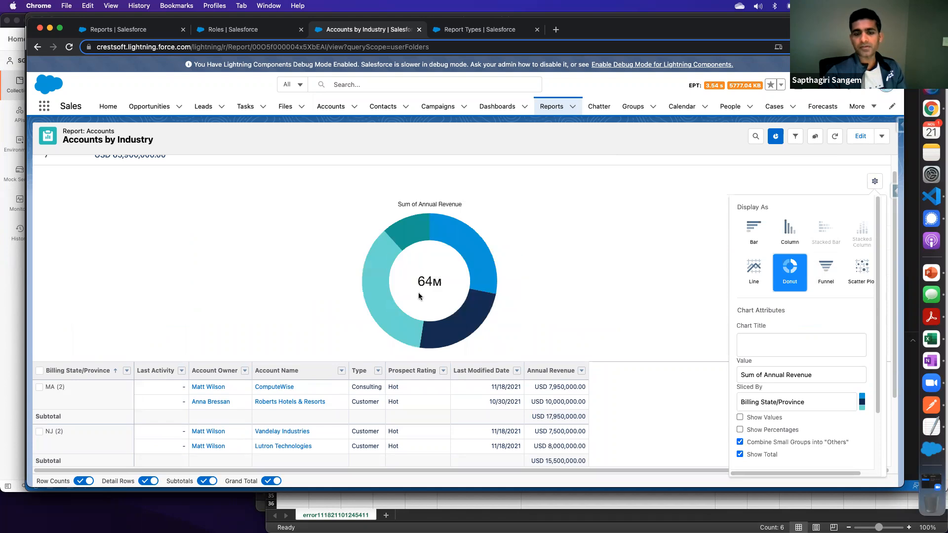
{"action": "scroll", "coordinate": [548, 284], "scroll_direction": "down", "scroll_amount": 4}
{"action": "scroll", "coordinate": [502, 263], "scroll_direction": "up", "scroll_amount": 3}
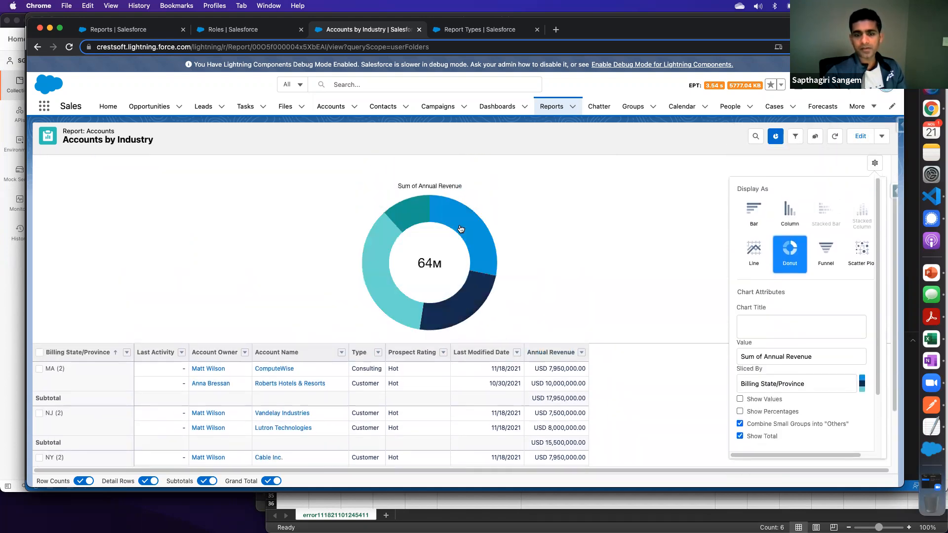
{"action": "mouse_move", "coordinate": [461, 229]}
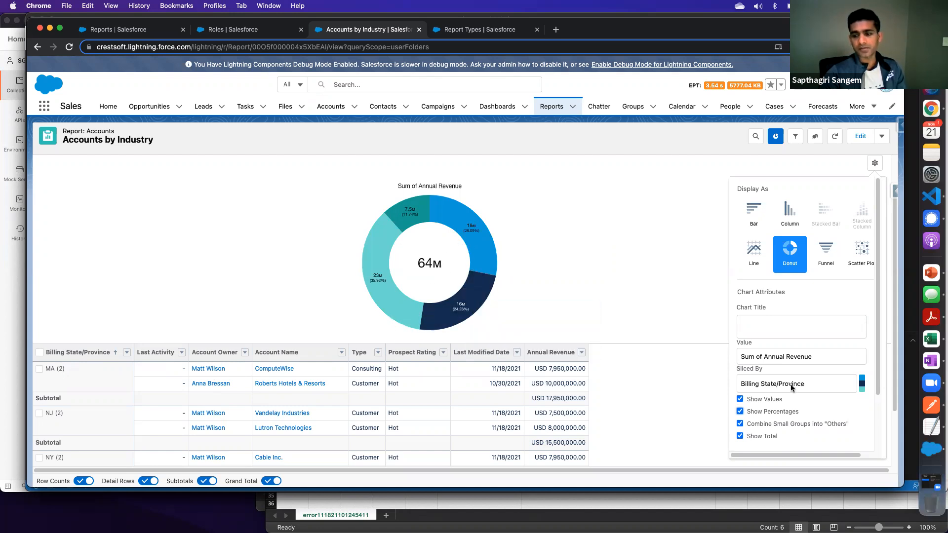
{"action": "scroll", "coordinate": [793, 384], "scroll_direction": "down", "scroll_amount": 3}
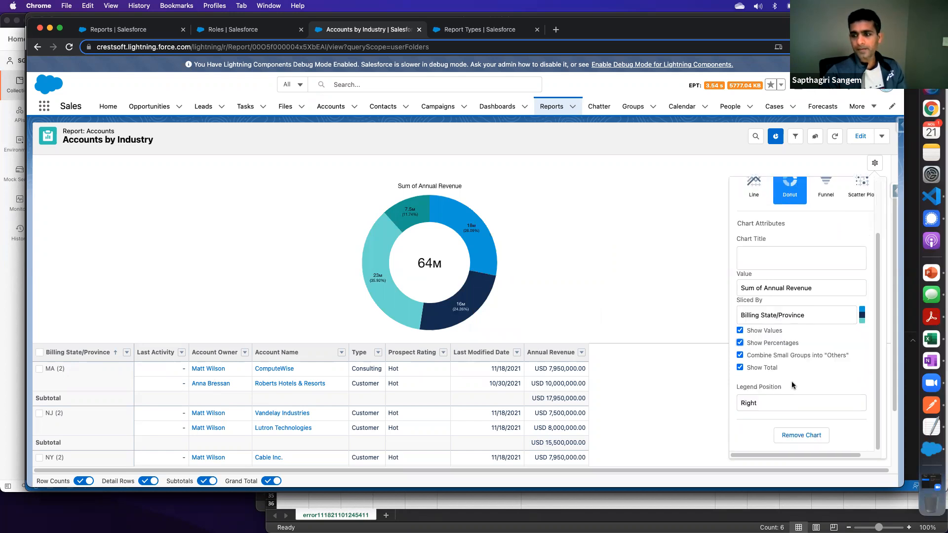
- Save the Accounts by Industry report and open the list of recent dashboards
{"action": "left_click", "coordinate": [881, 137]}
{"action": "left_click", "coordinate": [825, 190]}
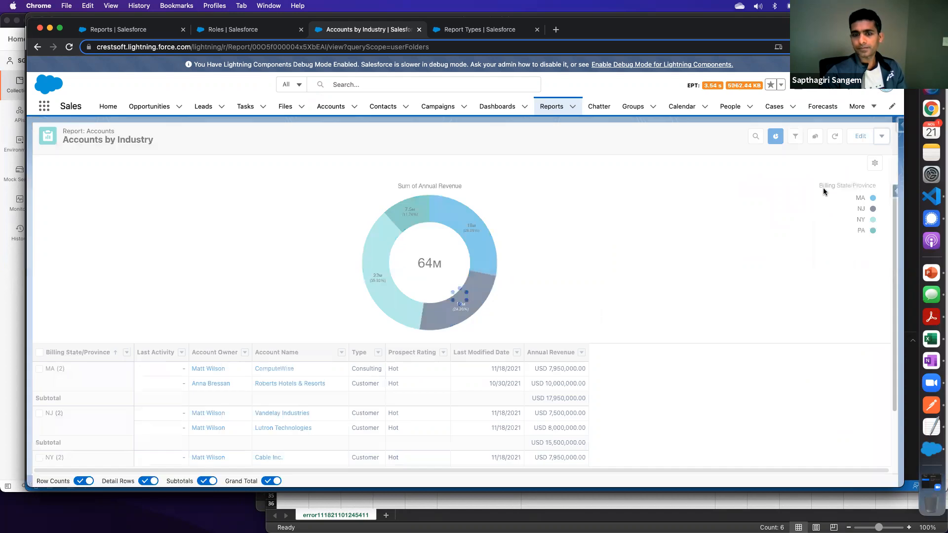
{"action": "left_click", "coordinate": [571, 117]}
{"action": "left_click", "coordinate": [494, 109]}
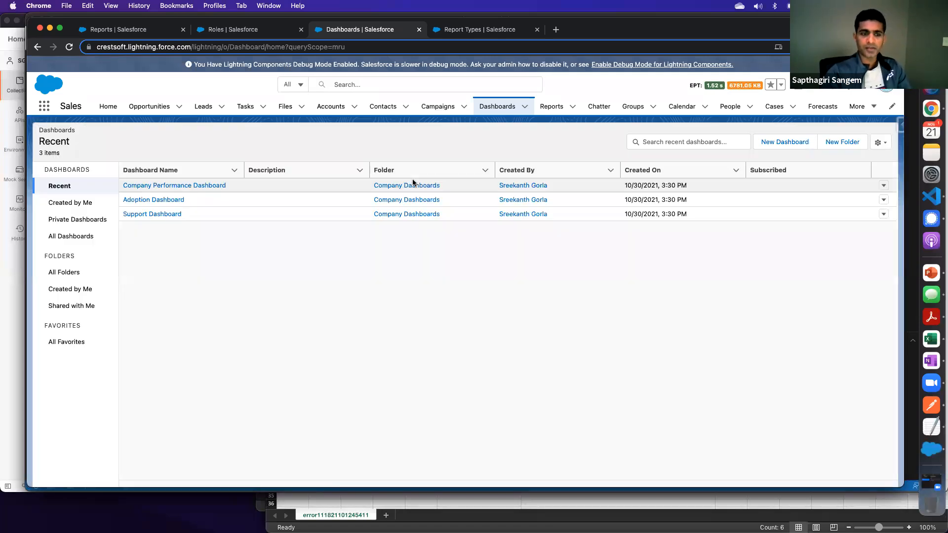
- Open the Support Dashboard and examine its open cases by agent, cases by product and cases by agent by status charts
{"action": "left_click", "coordinate": [152, 215]}
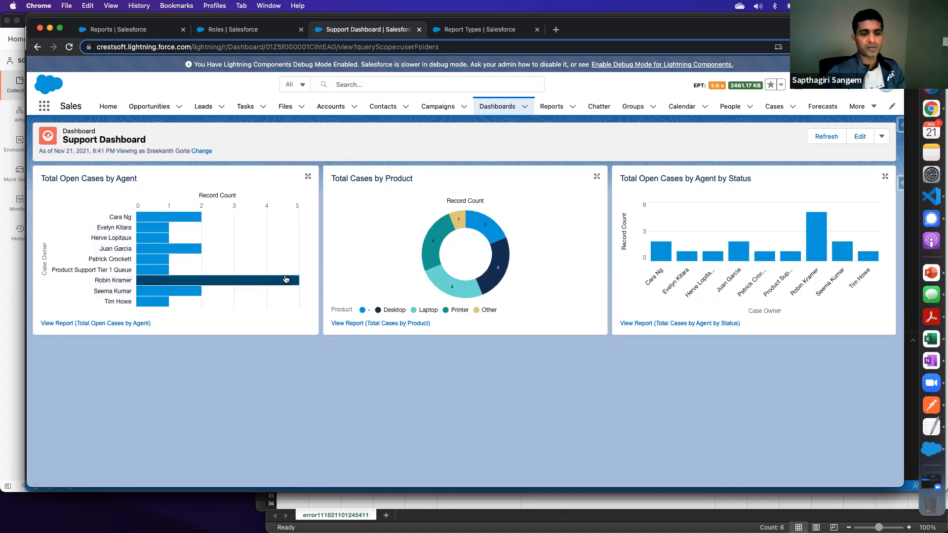
{"action": "mouse_move", "coordinate": [232, 285]}
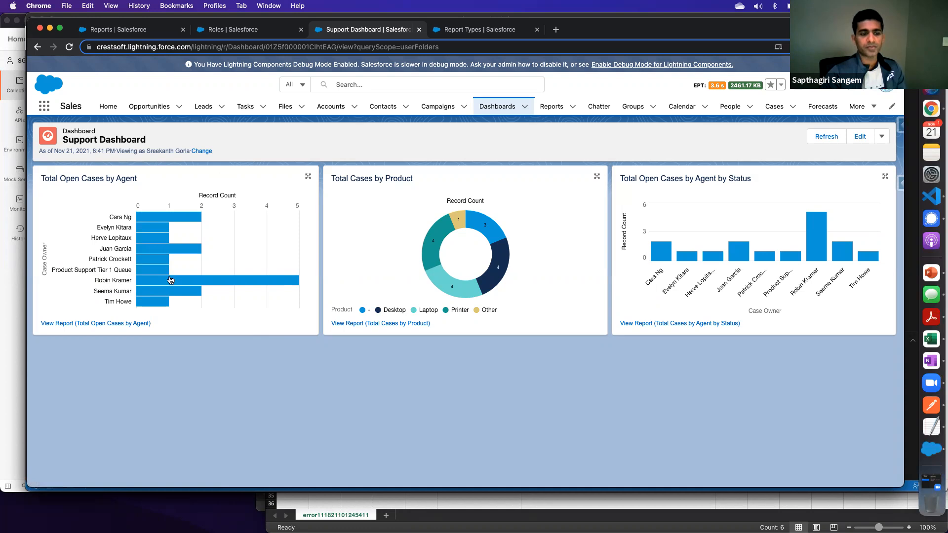
{"action": "mouse_move", "coordinate": [172, 285]}
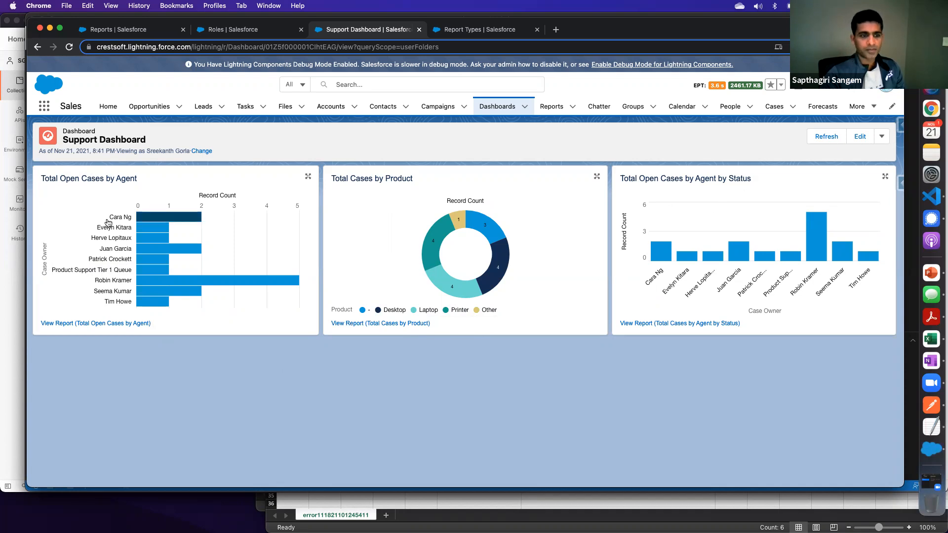
{"action": "mouse_move", "coordinate": [167, 270]}
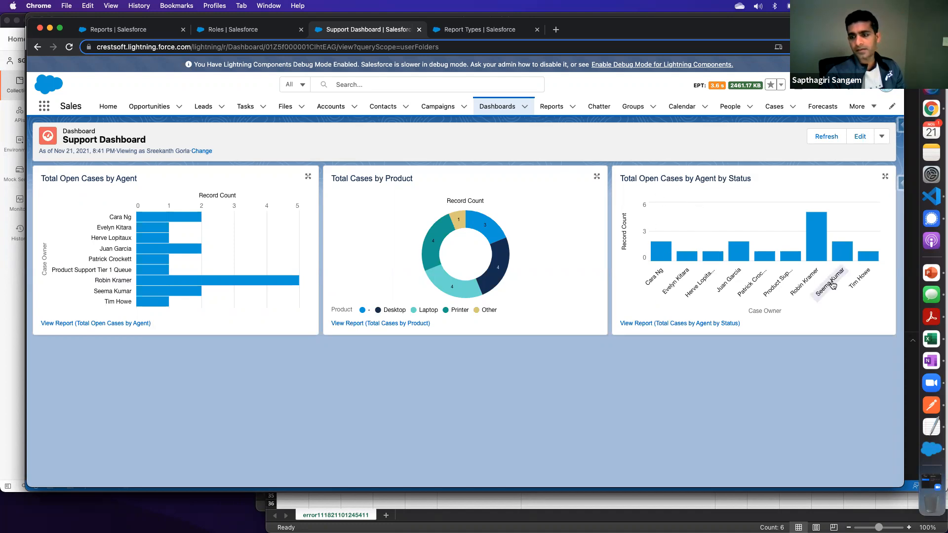
{"action": "mouse_move", "coordinate": [661, 256]}
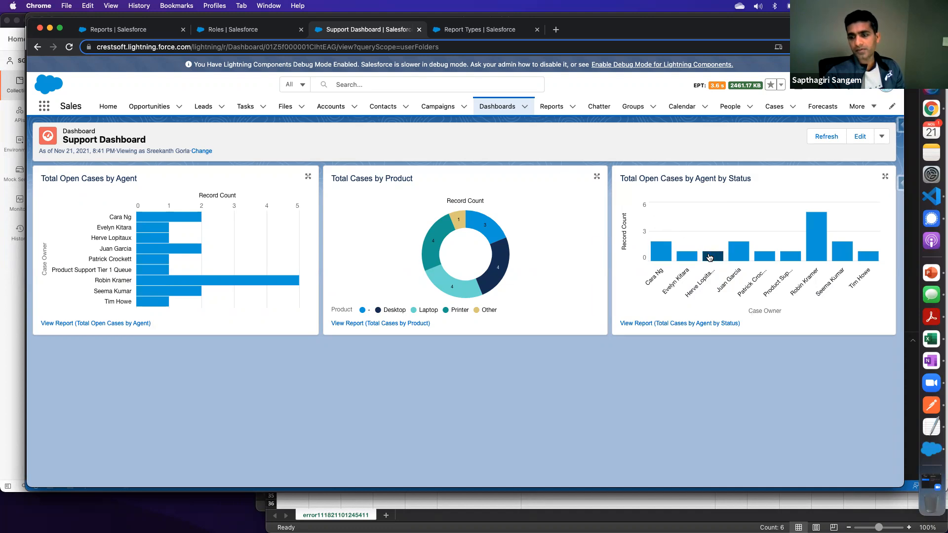
{"action": "mouse_move", "coordinate": [705, 256]}
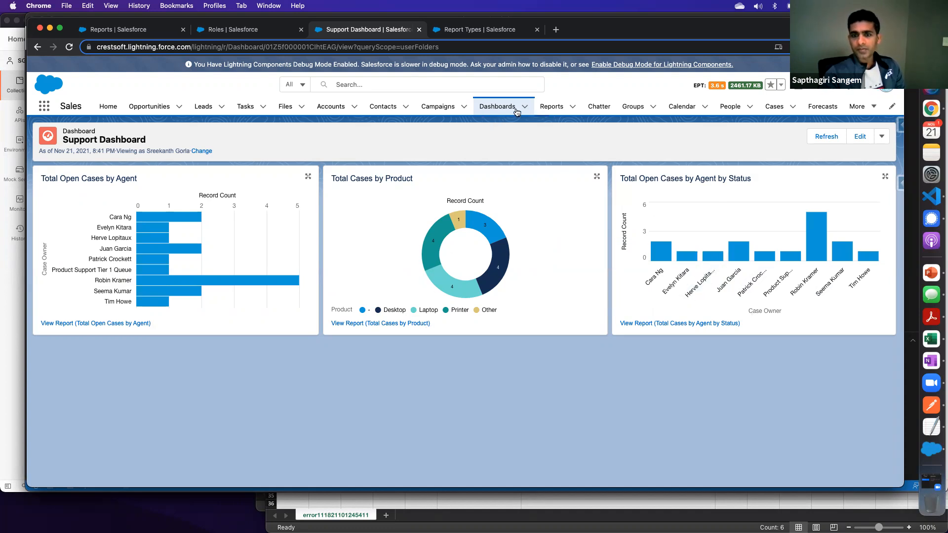
- Start a new dashboard and name it Sales Dashboard
{"action": "left_click", "coordinate": [507, 112]}
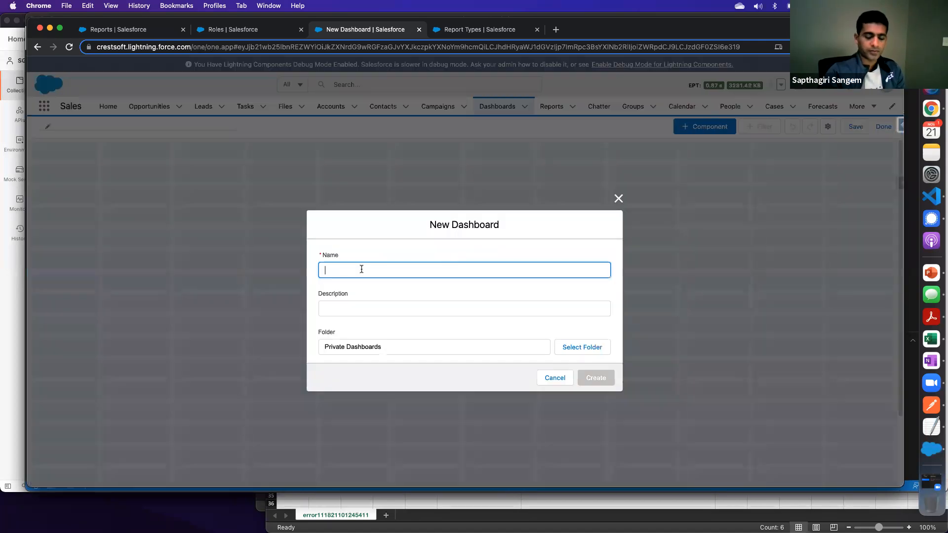
{"action": "type", "text": "Sales"}
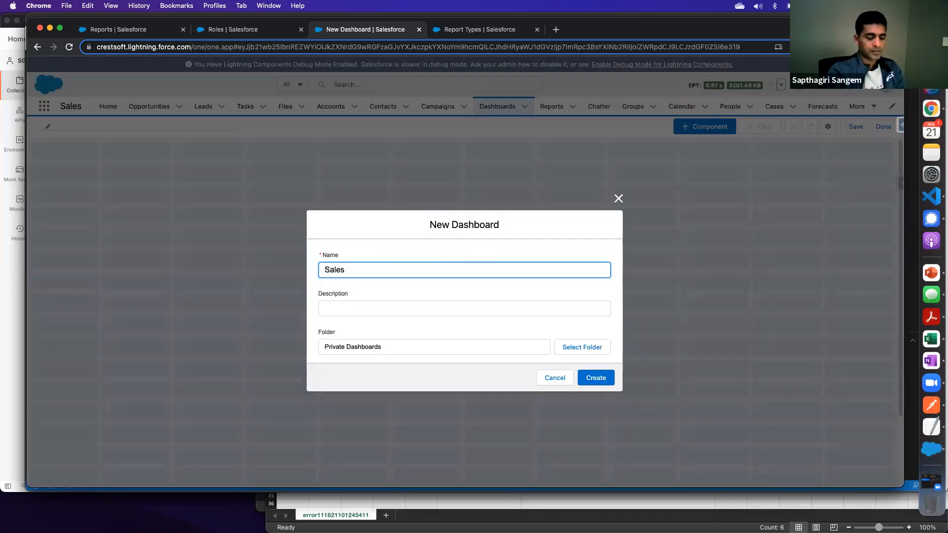
{"action": "type", "text": " Dashboard"}
{"action": "key", "text": "Tab"}
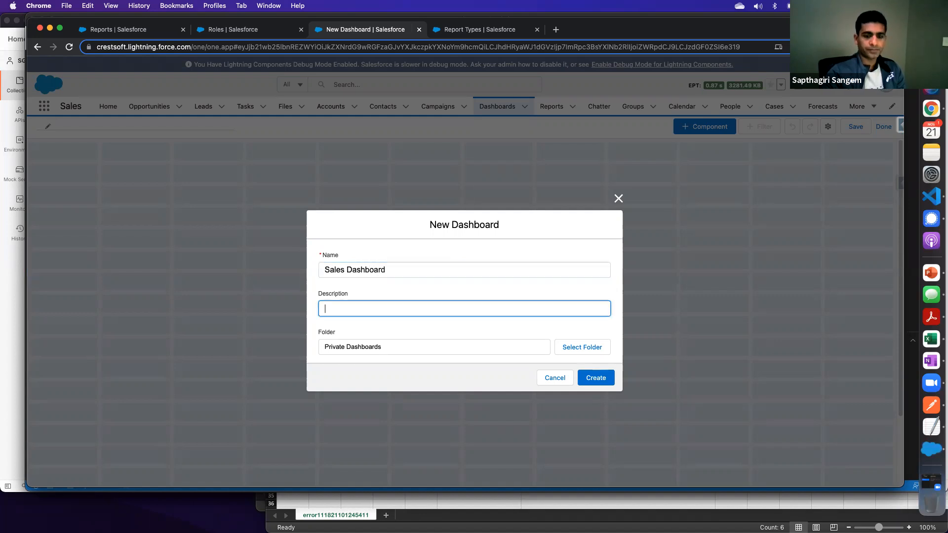
- Select Company Dashboards as the folder for the new dashboard
{"action": "left_click", "coordinate": [374, 346]}
{"action": "left_click", "coordinate": [576, 347]}
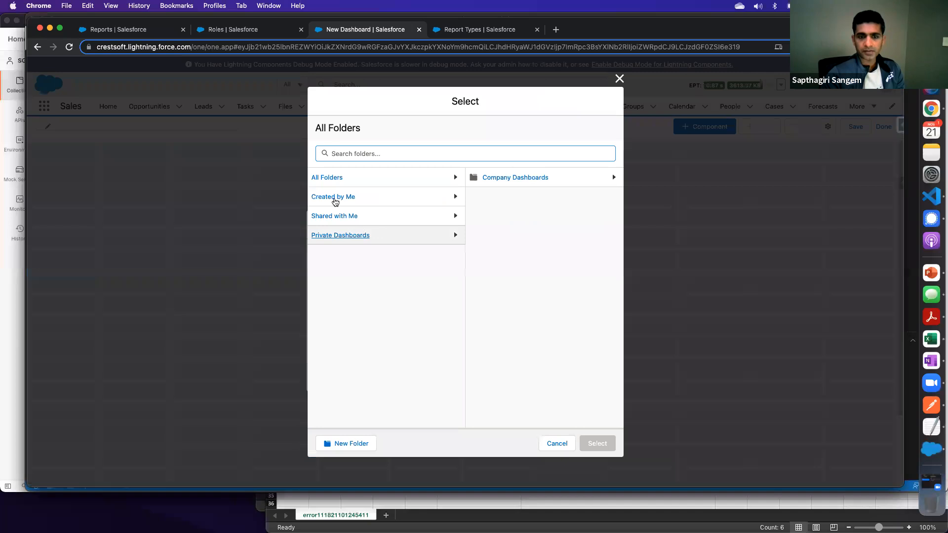
{"action": "left_click", "coordinate": [332, 178]}
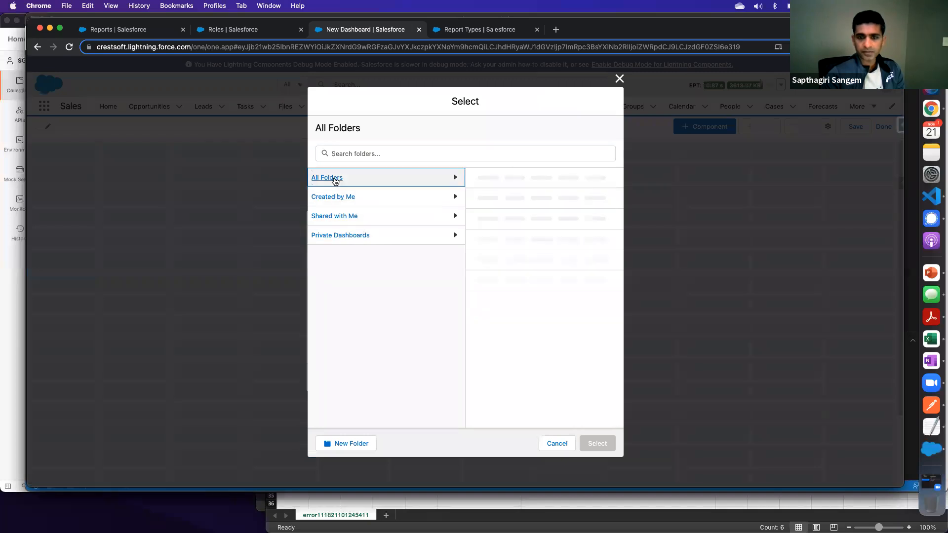
{"action": "left_click", "coordinate": [522, 179]}
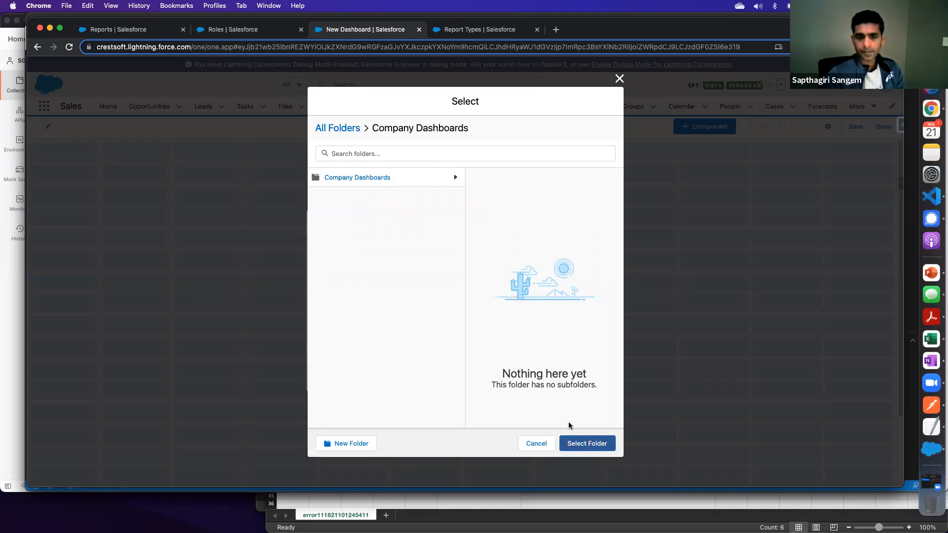
{"action": "left_click", "coordinate": [586, 444]}
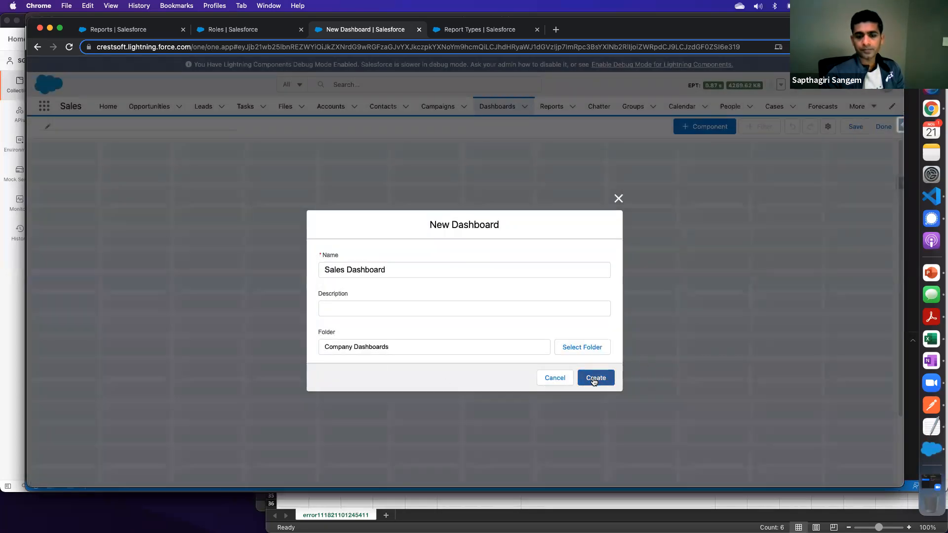
- Create the dashboard in a new folder labelled Sales Dashboards with the unique name SalesDashboards
{"action": "left_click", "coordinate": [577, 345]}
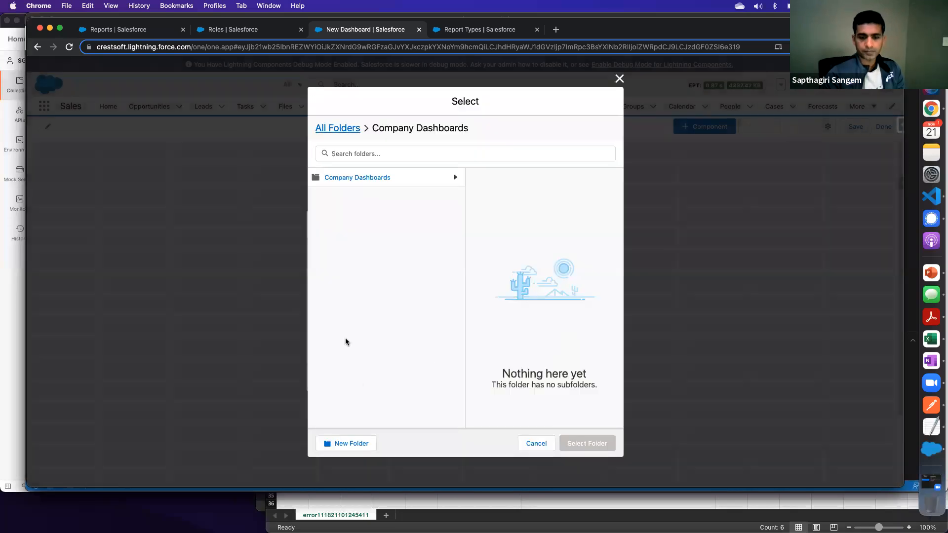
{"action": "left_click", "coordinate": [341, 128]}
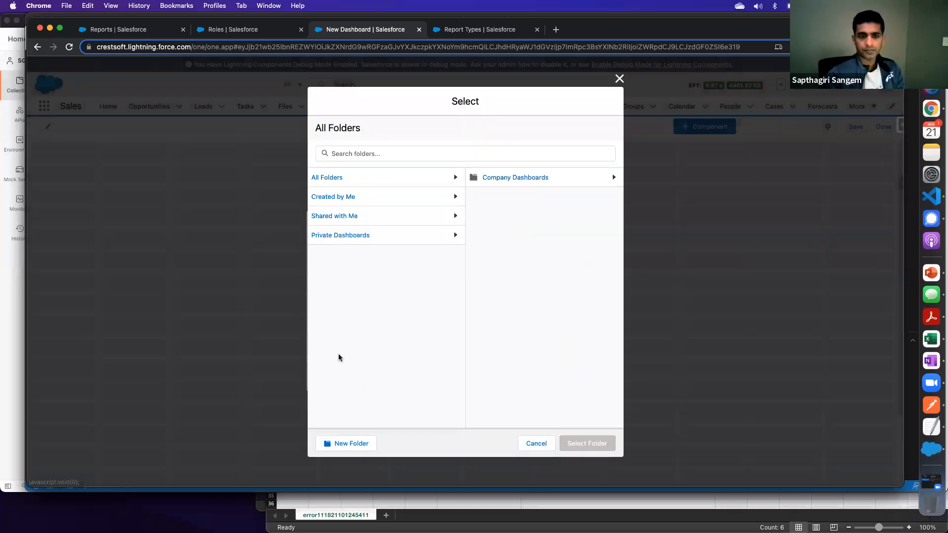
{"action": "left_click", "coordinate": [350, 443]}
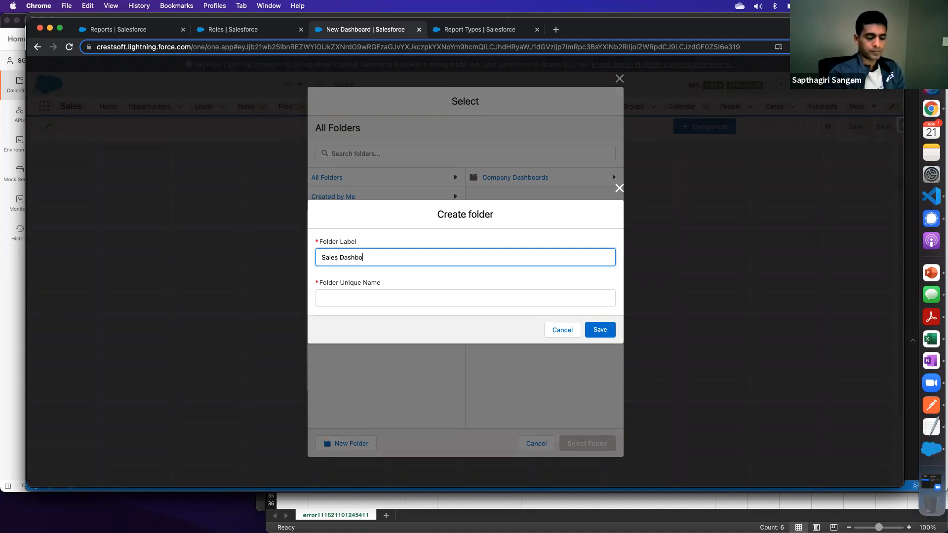
{"action": "key", "text": "Tab"}
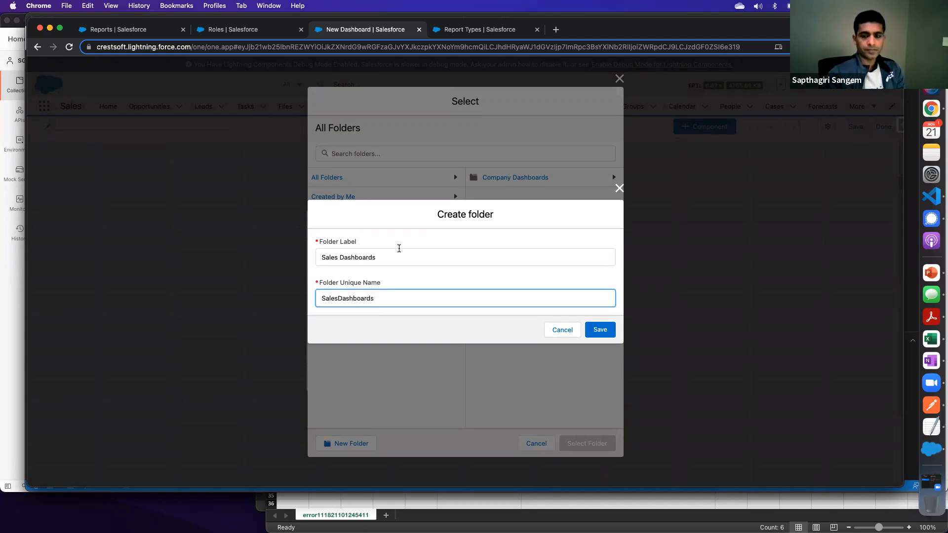
{"action": "left_click", "coordinate": [599, 333]}
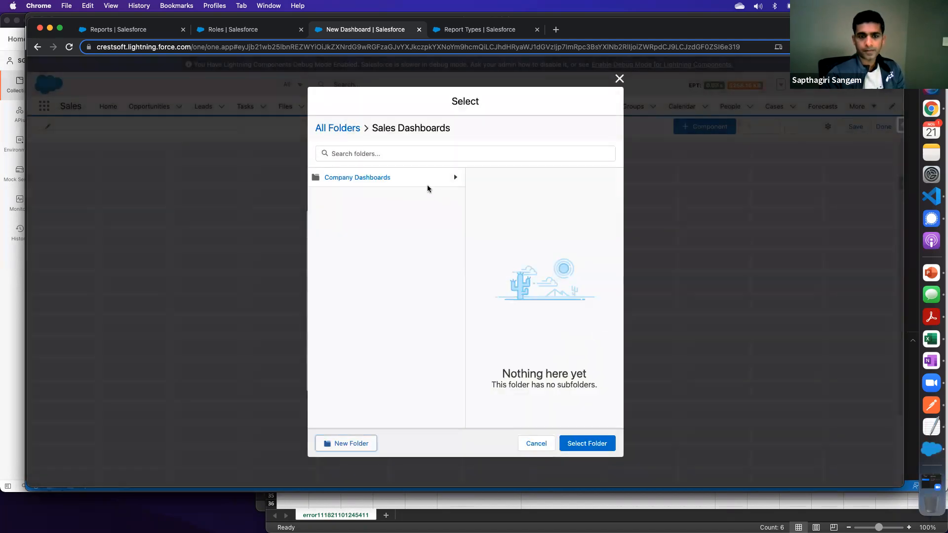
{"action": "left_click", "coordinate": [576, 444]}
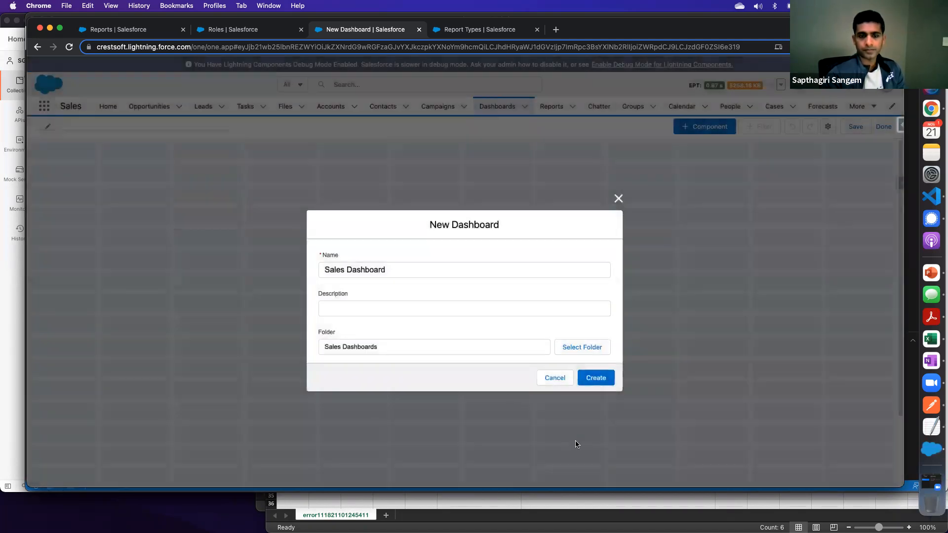
{"action": "left_click", "coordinate": [599, 379]}
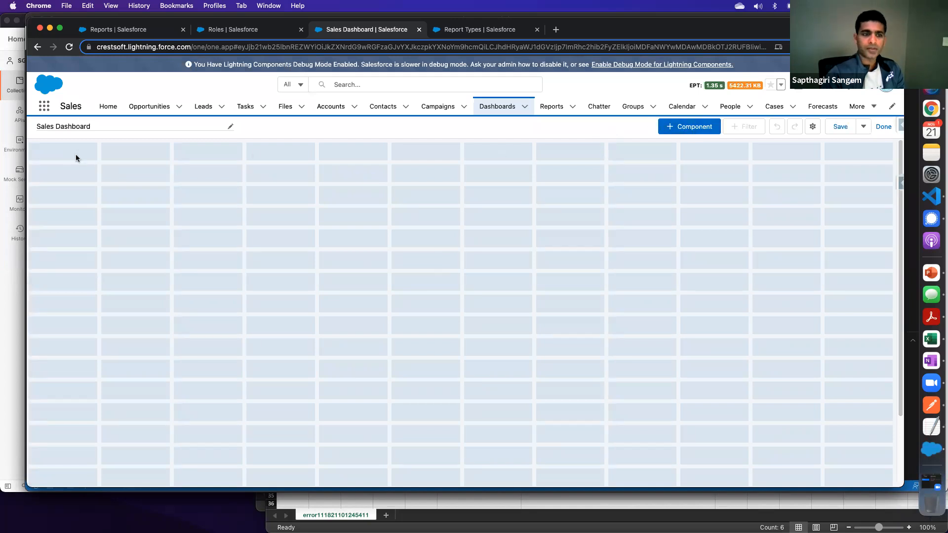
- Start a dashboard component based on the Accounts by Industry report
{"action": "scroll", "coordinate": [167, 234], "scroll_direction": "down", "scroll_amount": 5}
{"action": "scroll", "coordinate": [180, 254], "scroll_direction": "up", "scroll_amount": 5}
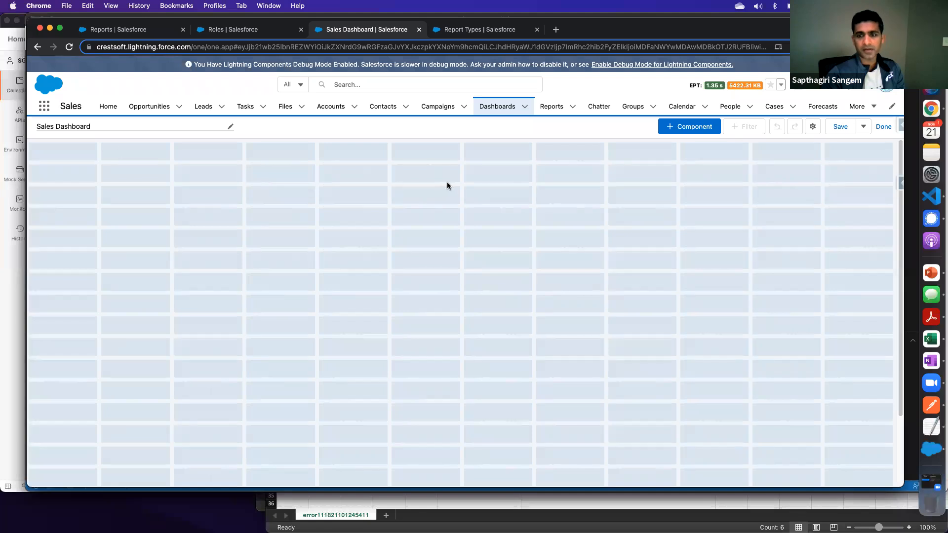
{"action": "left_click", "coordinate": [691, 126]}
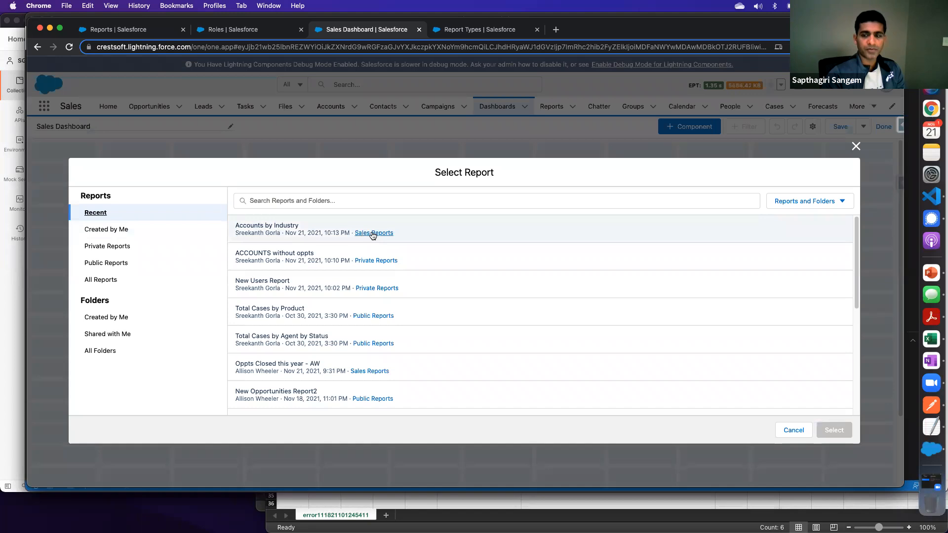
{"action": "left_click", "coordinate": [267, 225]}
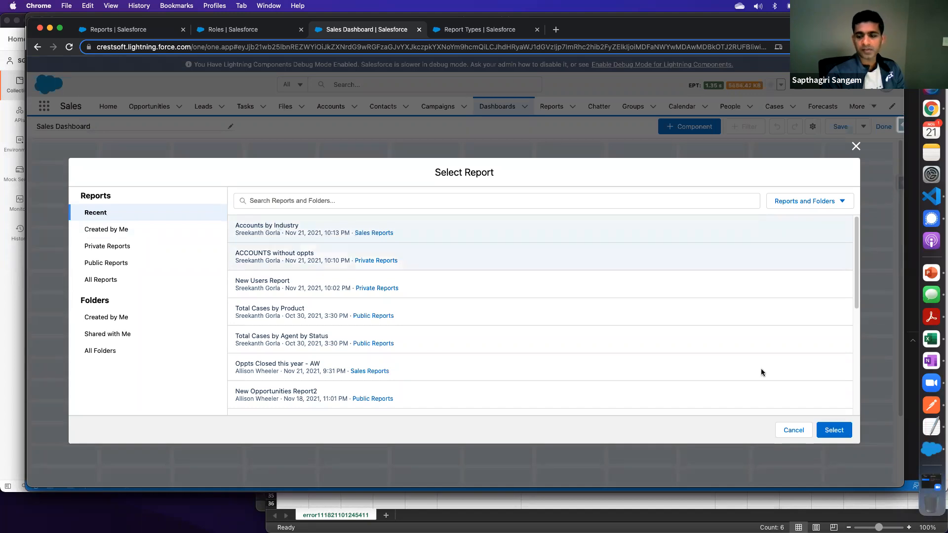
{"action": "left_click", "coordinate": [834, 430]}
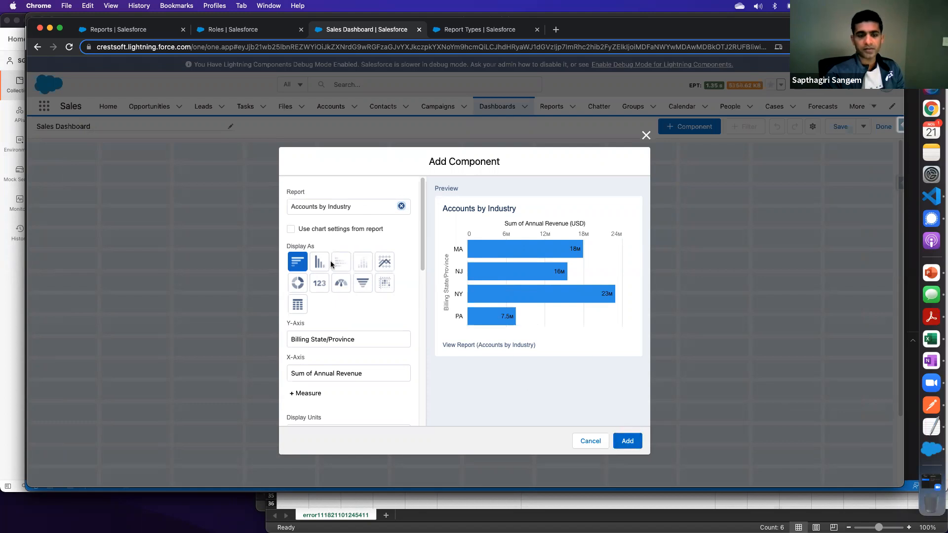
- Display the component as a donut chart and add it to the dashboard
{"action": "left_click", "coordinate": [297, 283]}
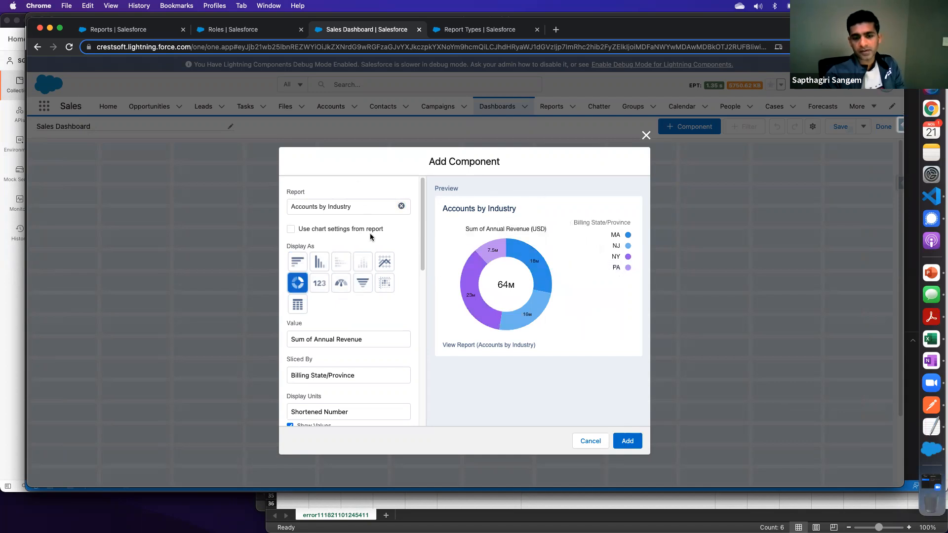
{"action": "scroll", "coordinate": [358, 344], "scroll_direction": "down", "scroll_amount": 1}
{"action": "scroll", "coordinate": [358, 342], "scroll_direction": "down", "scroll_amount": 3}
{"action": "scroll", "coordinate": [358, 340], "scroll_direction": "up", "scroll_amount": 4}
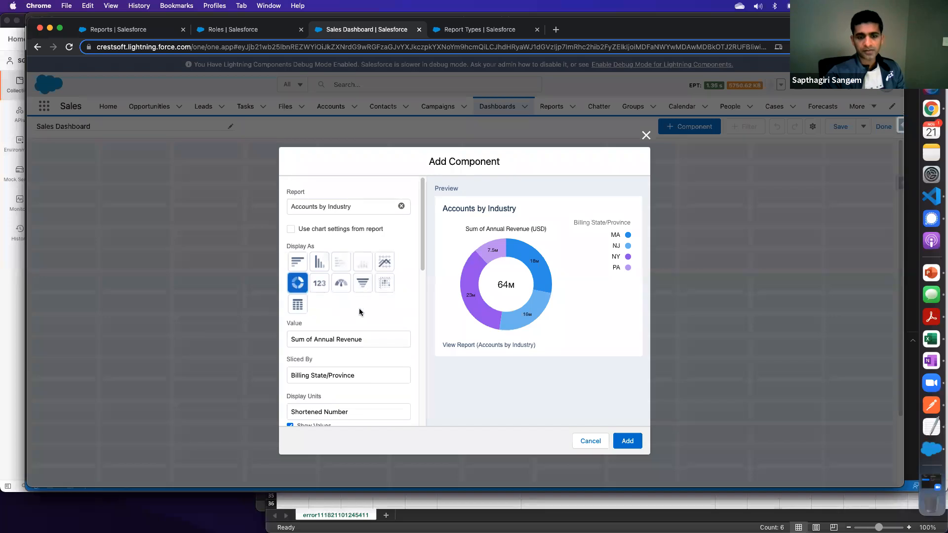
{"action": "left_click", "coordinate": [639, 443]}
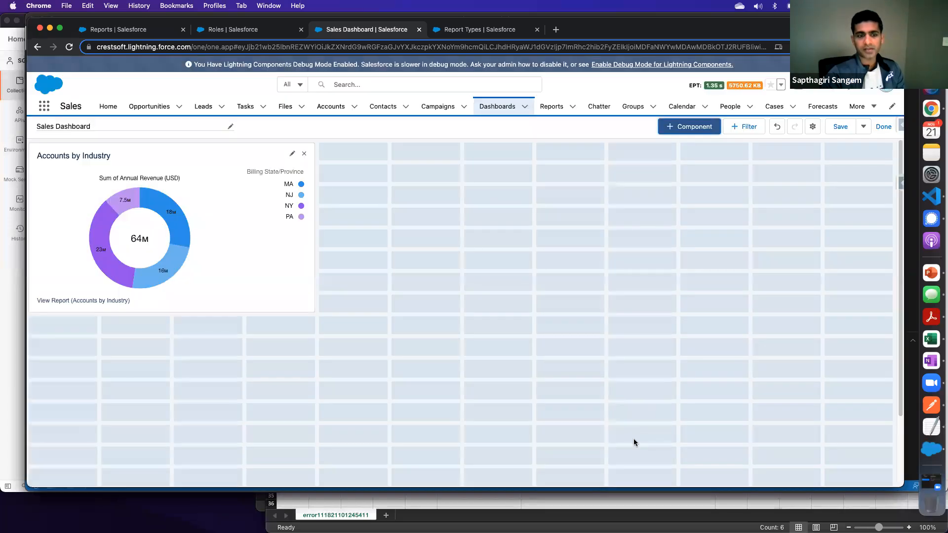
- Widen the Accounts by Industry component to eight grid columns and shrink it back to four columns
{"action": "left_click_drag", "start_coordinate": [314, 147], "coordinate": [335, 132]}
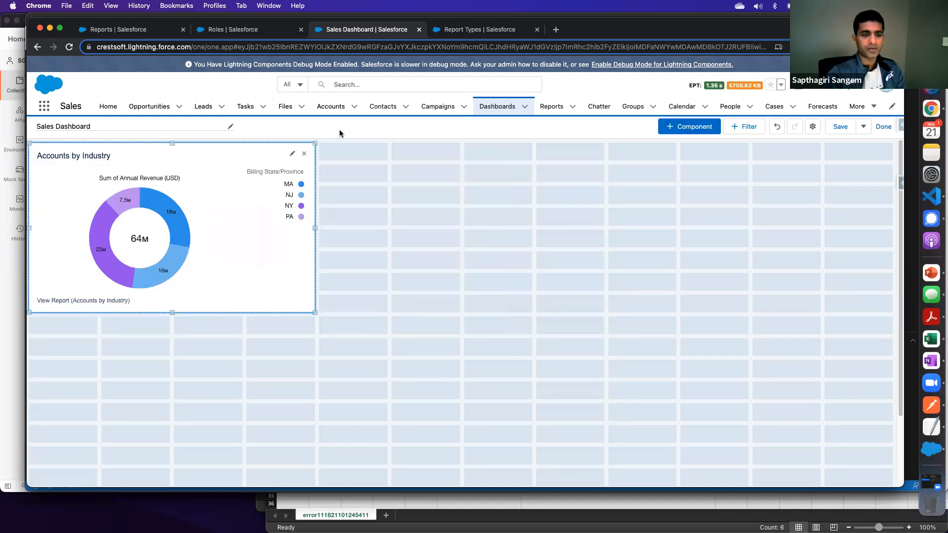
{"action": "left_click_drag", "start_coordinate": [316, 228], "coordinate": [537, 233]}
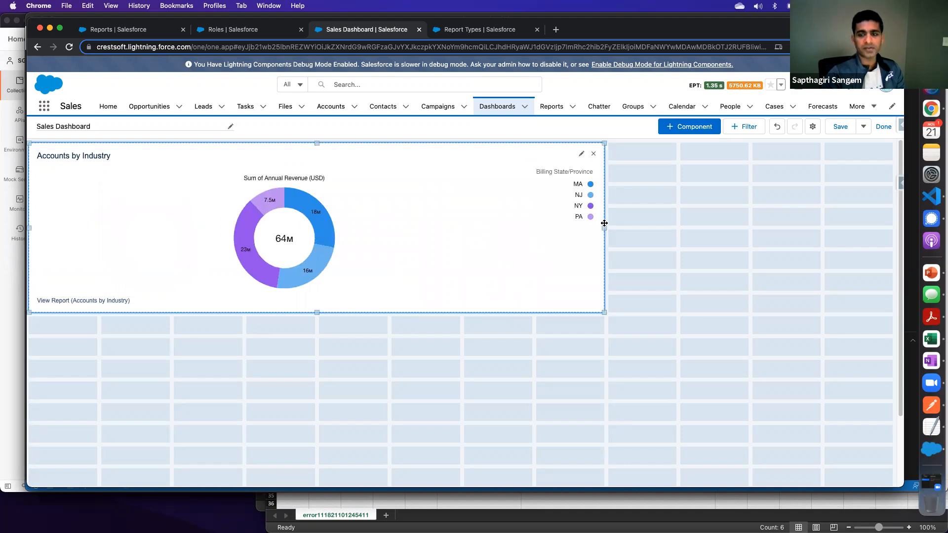
{"action": "left_click_drag", "start_coordinate": [604, 227], "coordinate": [323, 210]}
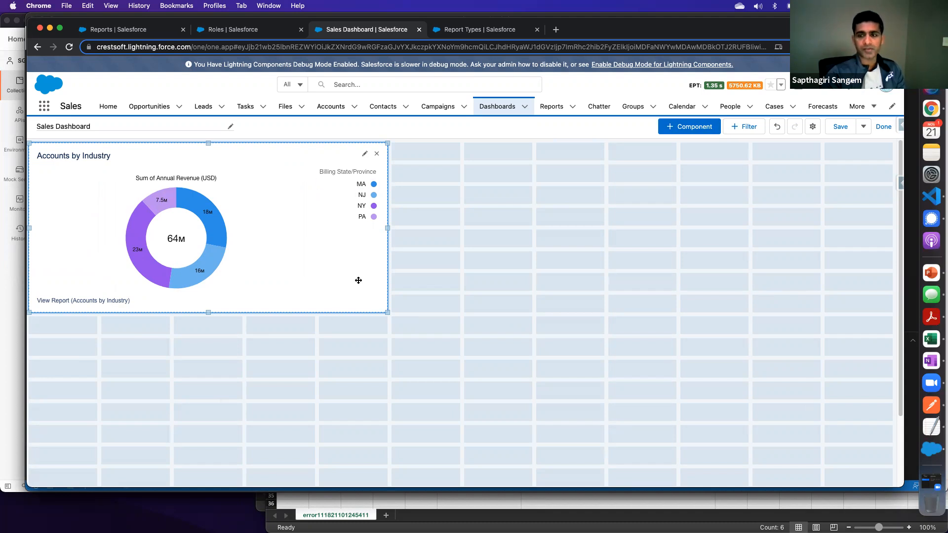
{"action": "left_click_drag", "start_coordinate": [386, 227], "coordinate": [316, 224]}
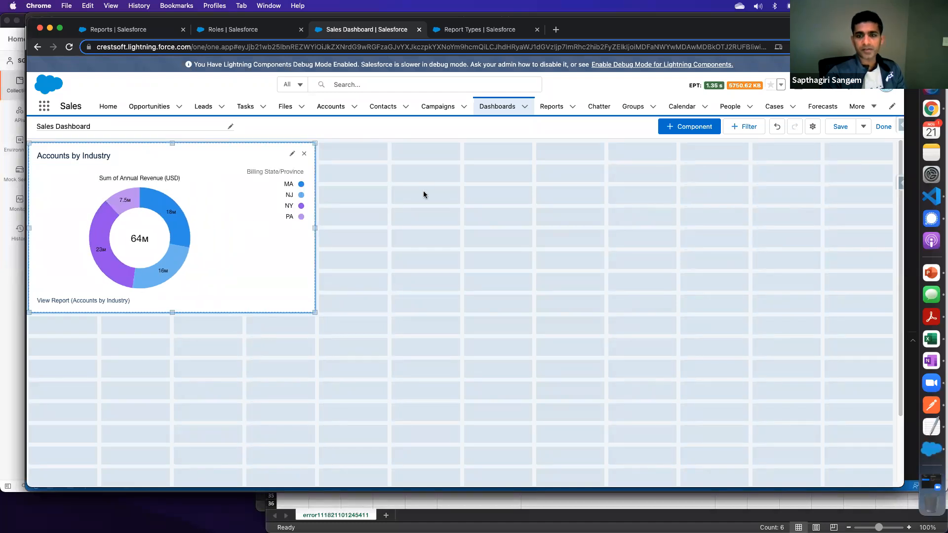
- Start another dashboard component based on the recent ACCOUNTS without oppts report
{"action": "left_click", "coordinate": [681, 130]}
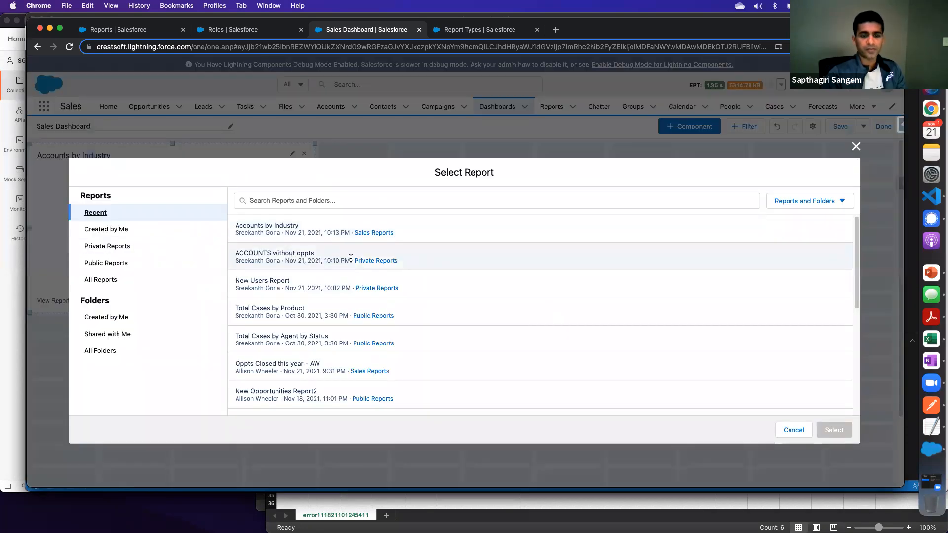
{"action": "left_click", "coordinate": [376, 260]}
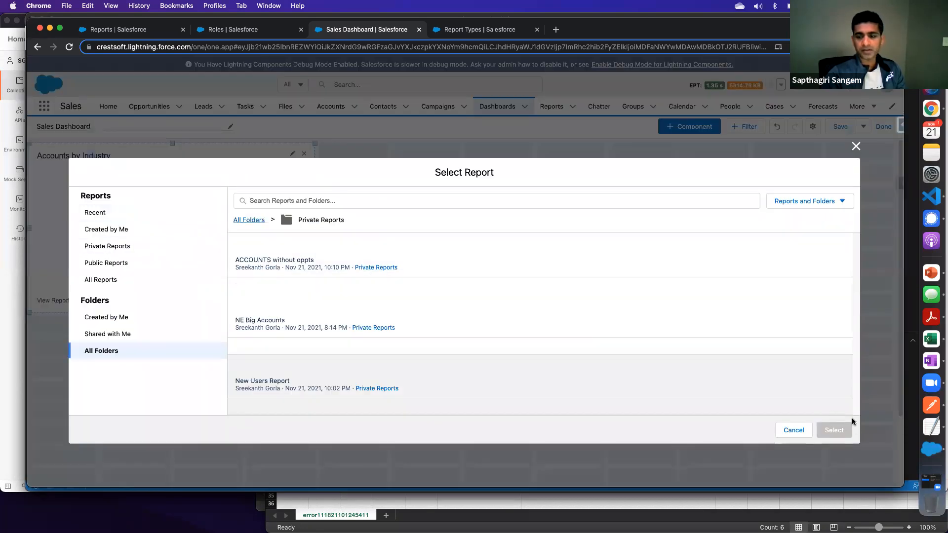
{"action": "left_click", "coordinate": [250, 221]}
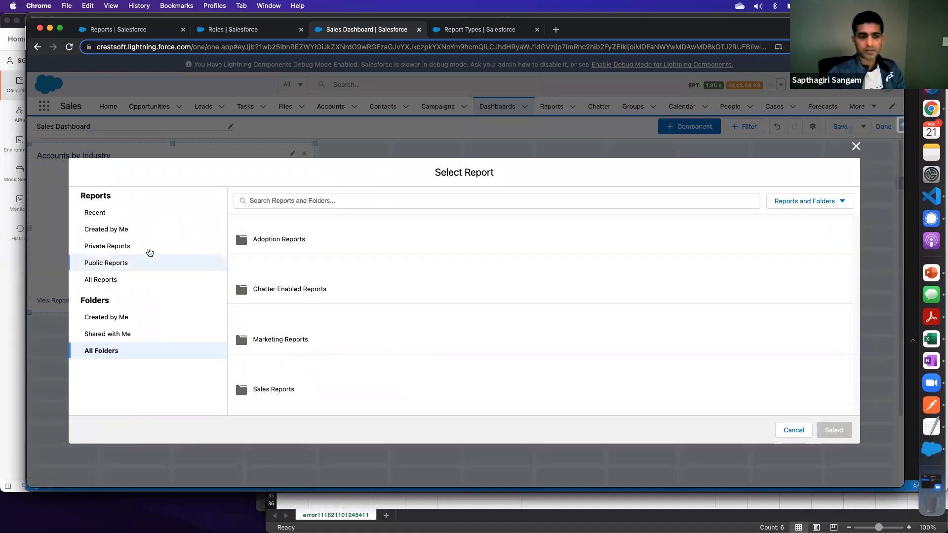
{"action": "left_click", "coordinate": [106, 213]}
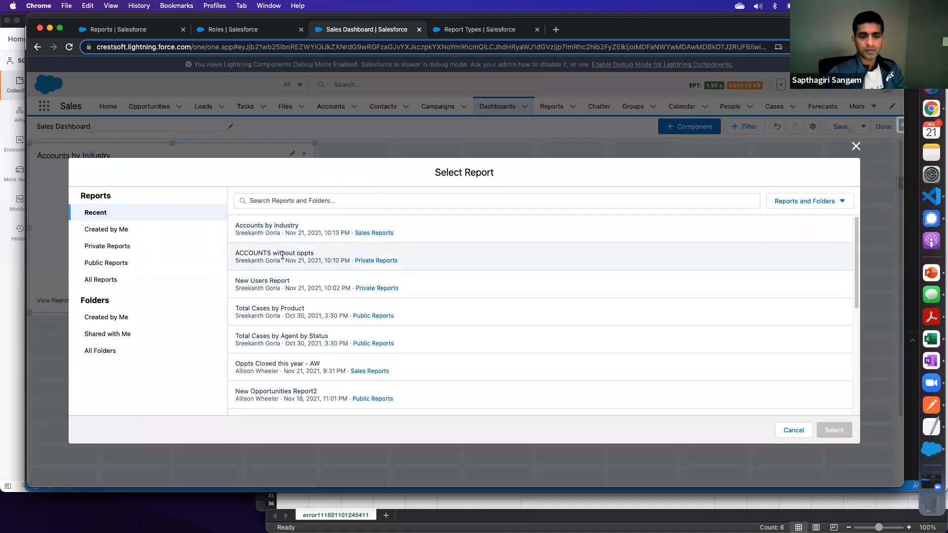
{"action": "left_click", "coordinate": [282, 255]}
{"action": "left_click", "coordinate": [834, 430]}
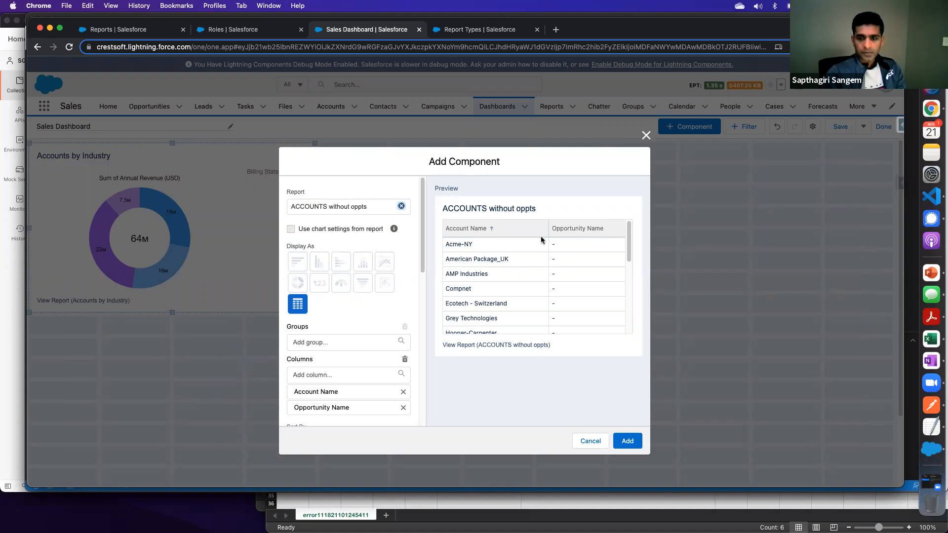
- Add the report as a table component beside the Accounts by Industry chart and extend it downward to about twelve grid rows
{"action": "mouse_move", "coordinate": [629, 250]}
{"action": "left_mouse_down"}
{"action": "mouse_move", "coordinate": [630, 319]}
{"action": "mouse_move", "coordinate": [634, 251]}
{"action": "left_mouse_up"}
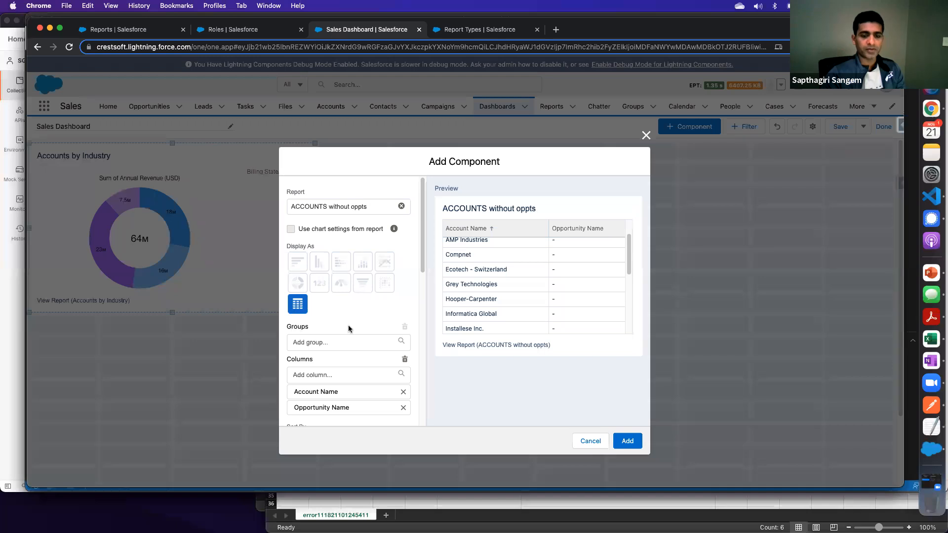
{"action": "scroll", "coordinate": [349, 329], "scroll_direction": "down", "scroll_amount": 10}
{"action": "left_click", "coordinate": [625, 441]}
{"action": "left_click_drag", "start_coordinate": [171, 328], "coordinate": [454, 153]}
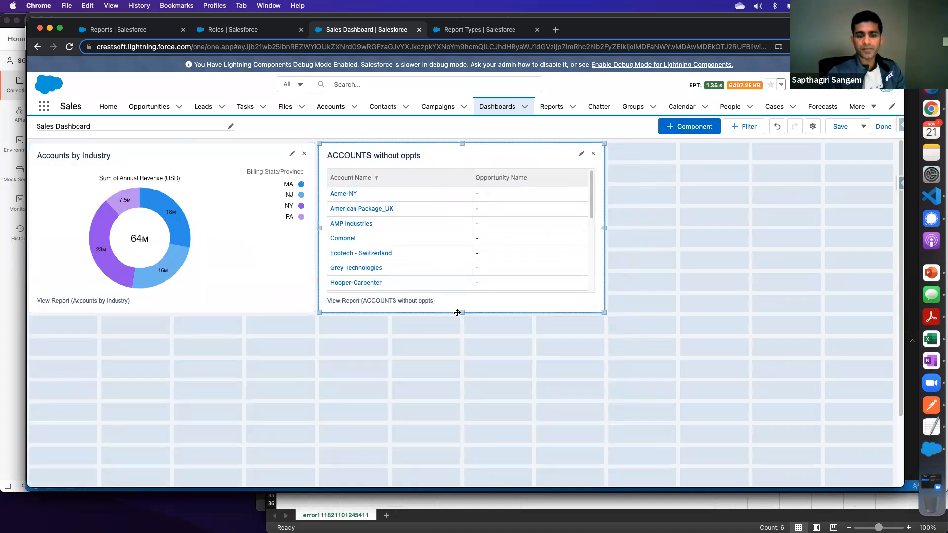
{"action": "left_click_drag", "start_coordinate": [462, 386], "coordinate": [462, 399]}
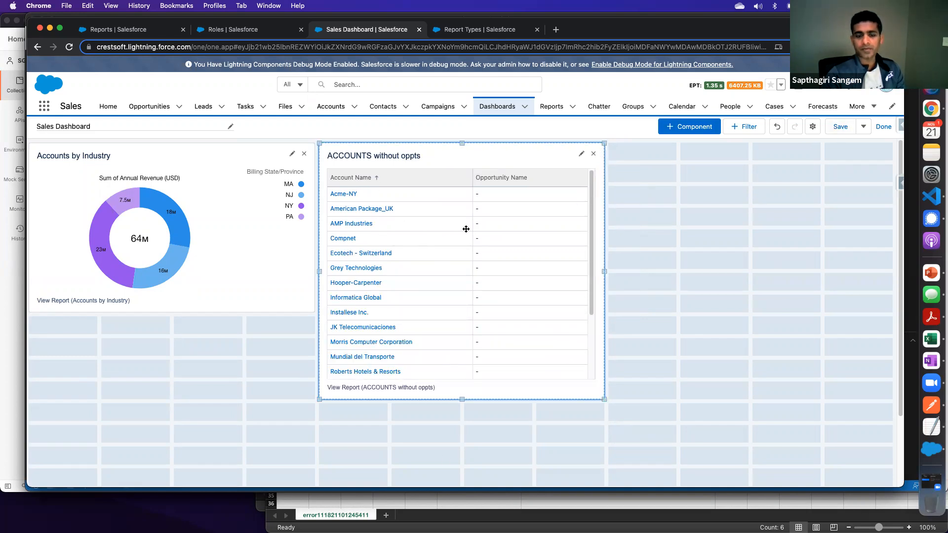
- Save the dashboard with both components and leave editing mode
{"action": "left_click", "coordinate": [841, 127]}
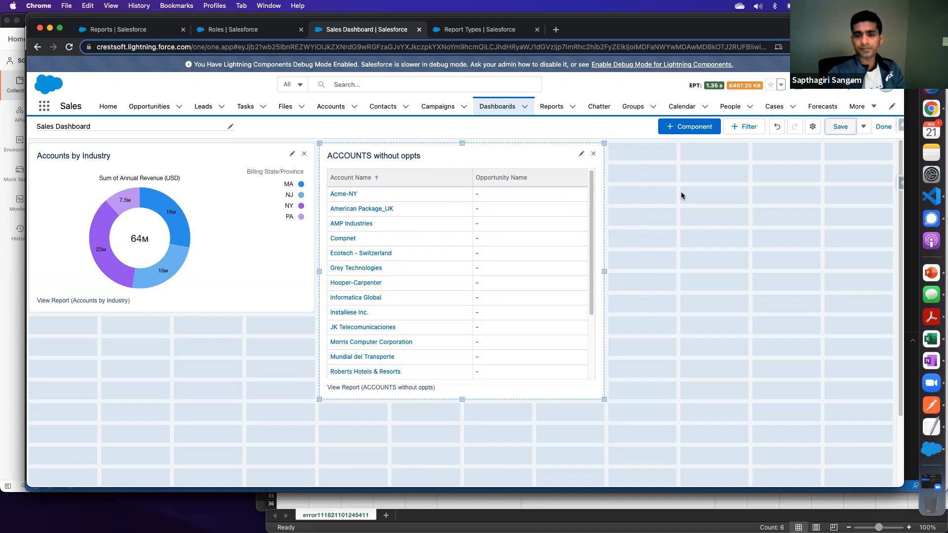
{"action": "left_click", "coordinate": [883, 127]}
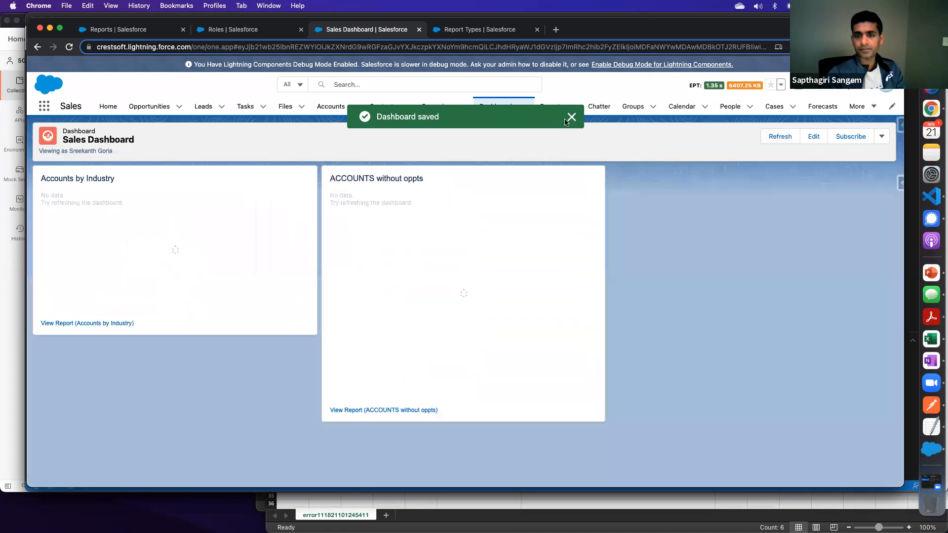
{"action": "left_click", "coordinate": [570, 118]}
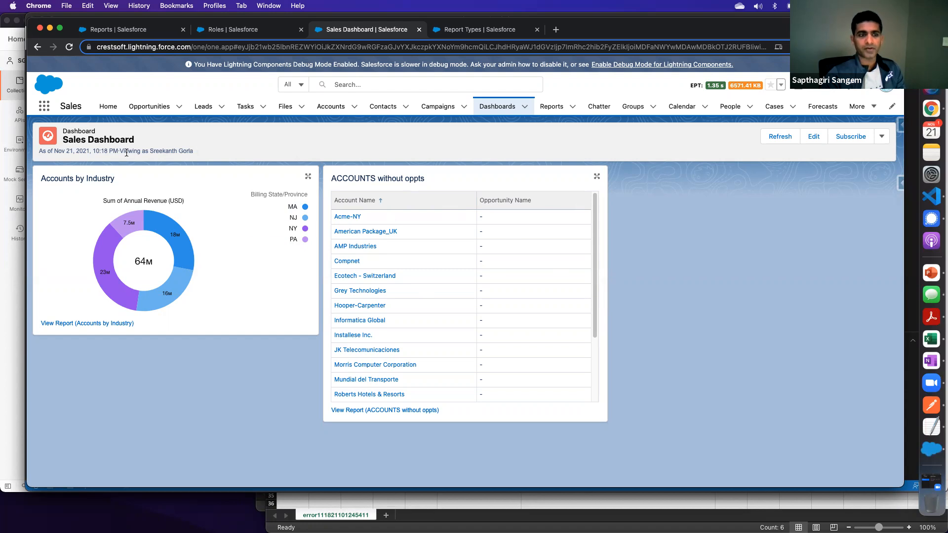
{"action": "left_click_drag", "start_coordinate": [120, 151], "coordinate": [198, 152]}
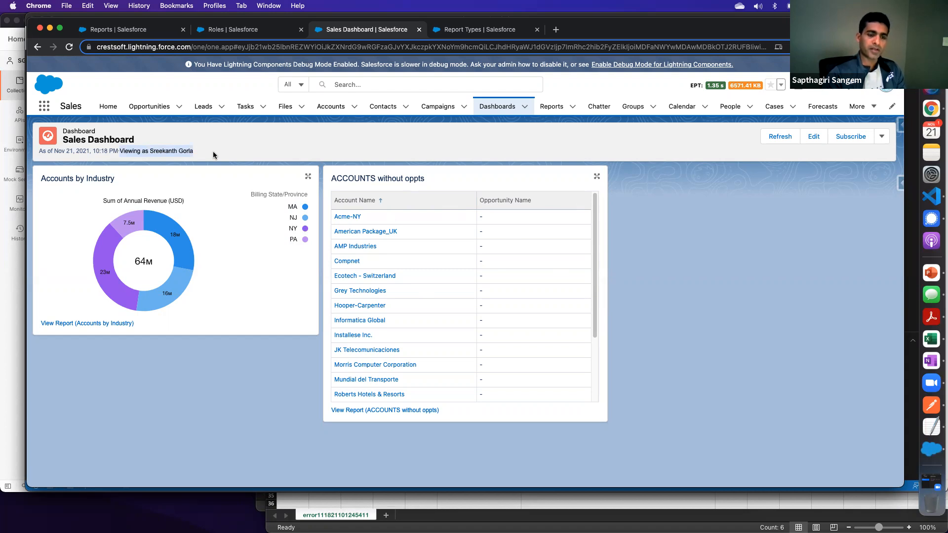
{"action": "left_click", "coordinate": [211, 155]}
{"action": "left_click_drag", "start_coordinate": [118, 148], "coordinate": [201, 152]}
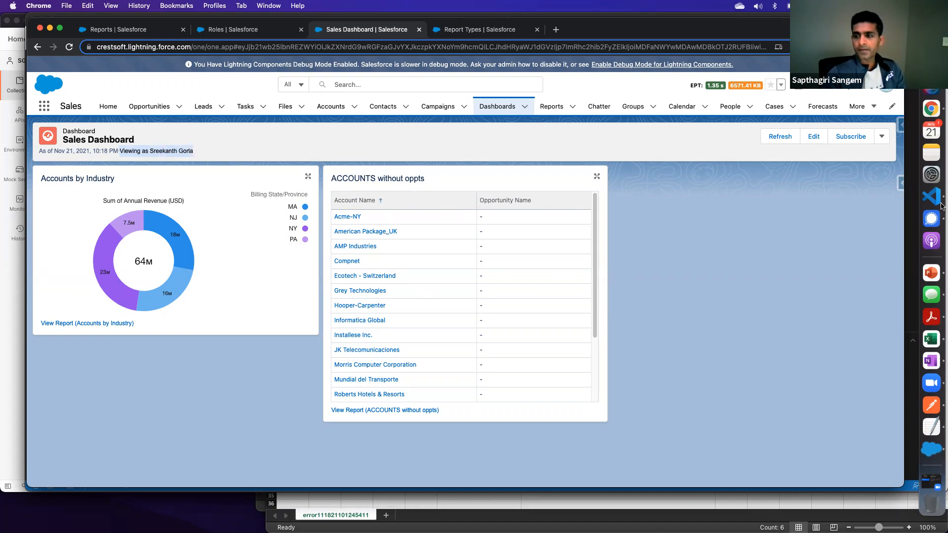
{"action": "left_click", "coordinate": [882, 138]}
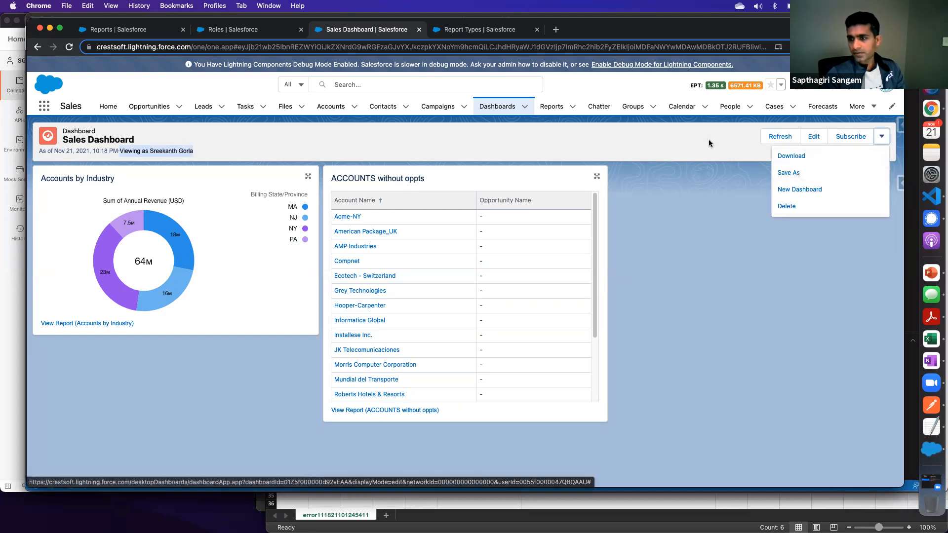
- Edit the dashboard's properties to view it as the dashboard viewer and let viewers choose whom they view it as
{"action": "left_click", "coordinate": [814, 138]}
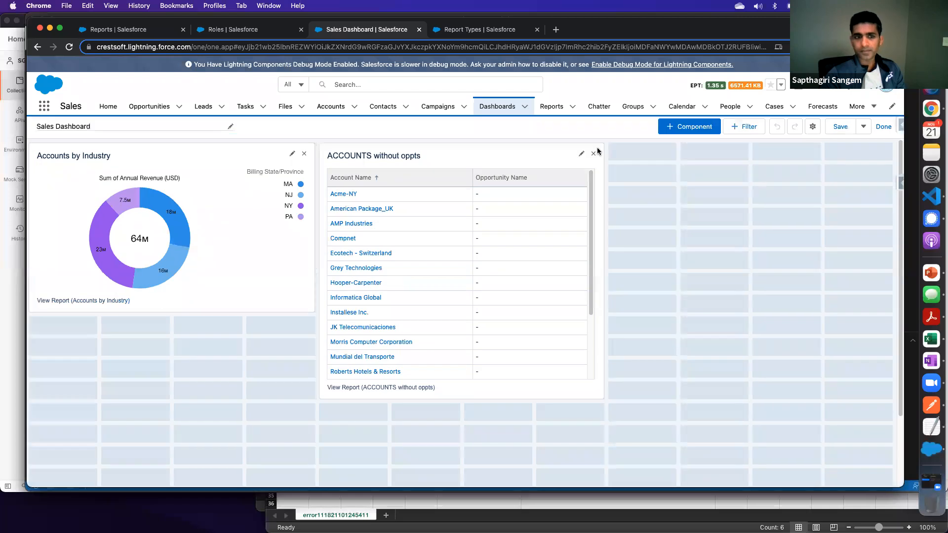
{"action": "left_click", "coordinate": [863, 126]}
{"action": "left_click", "coordinate": [814, 127]}
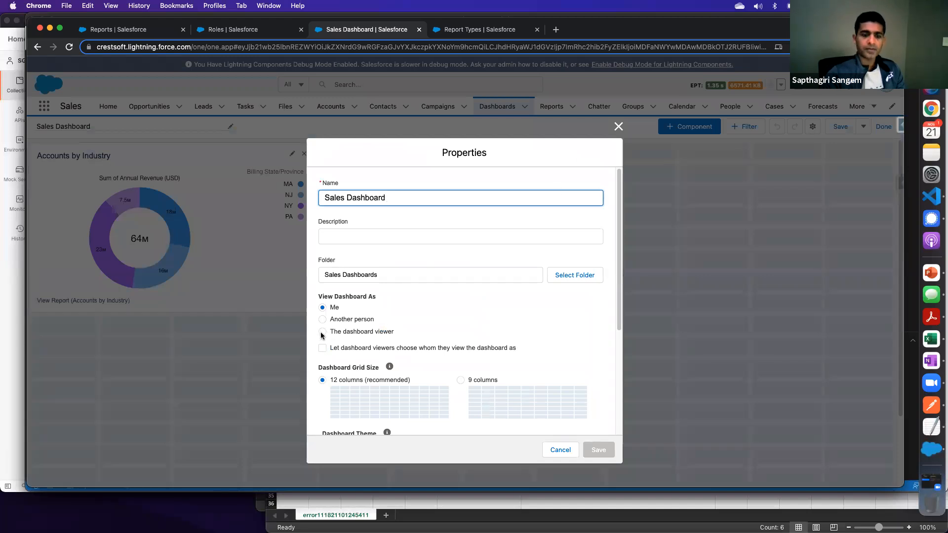
{"action": "left_click", "coordinate": [322, 348]}
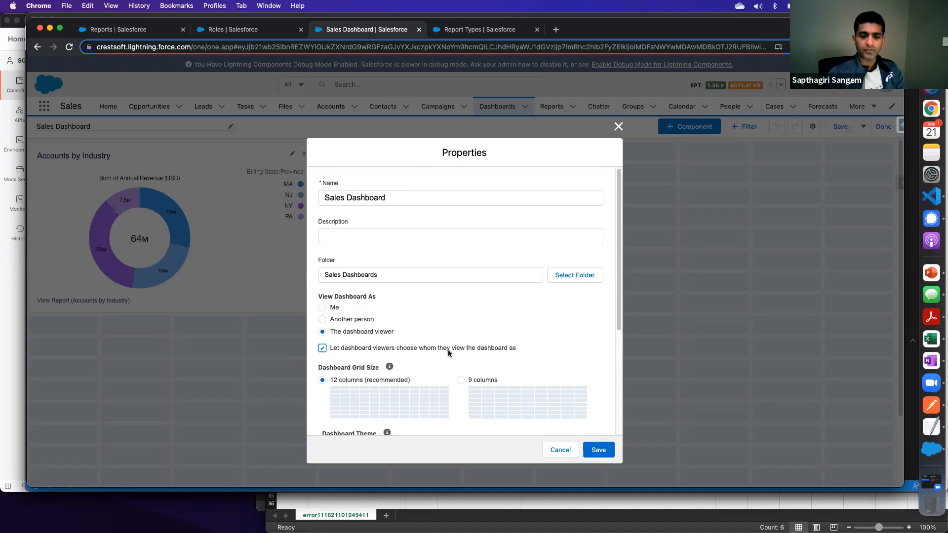
{"action": "scroll", "coordinate": [452, 321], "scroll_direction": "down", "scroll_amount": 3}
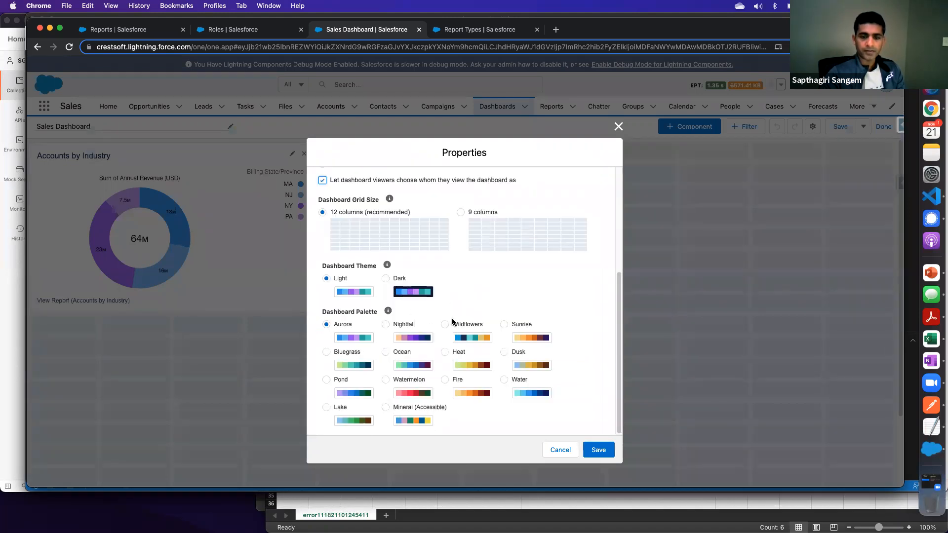
{"action": "scroll", "coordinate": [452, 321], "scroll_direction": "up", "scroll_amount": 2}
{"action": "scroll", "coordinate": [452, 321], "scroll_direction": "up", "scroll_amount": 3}
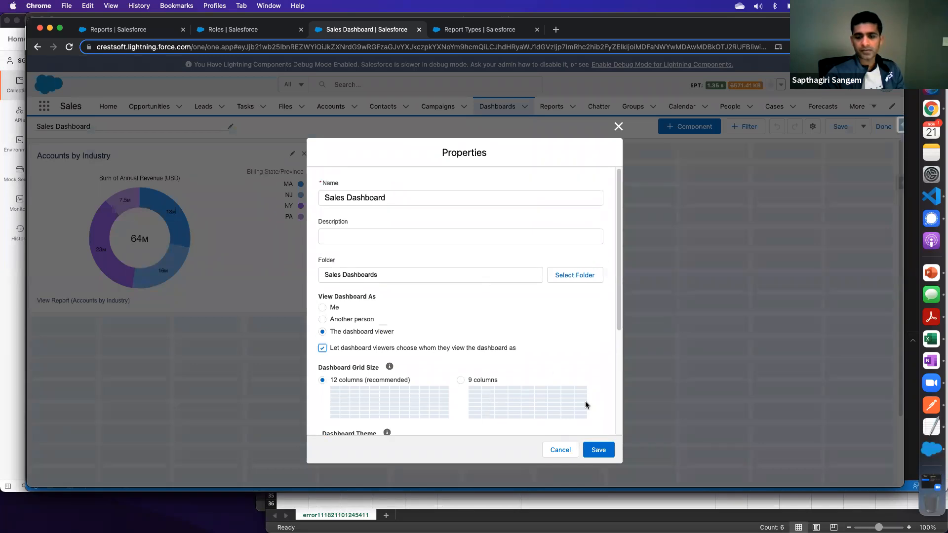
{"action": "left_click", "coordinate": [598, 450]}
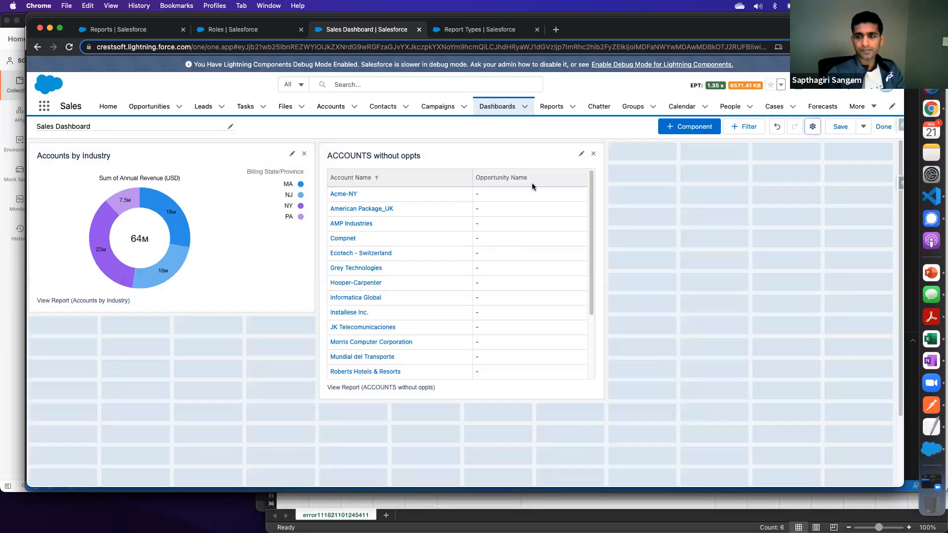
- Save the dashboard with its new viewing settings and finish editing
{"action": "left_click", "coordinate": [845, 127]}
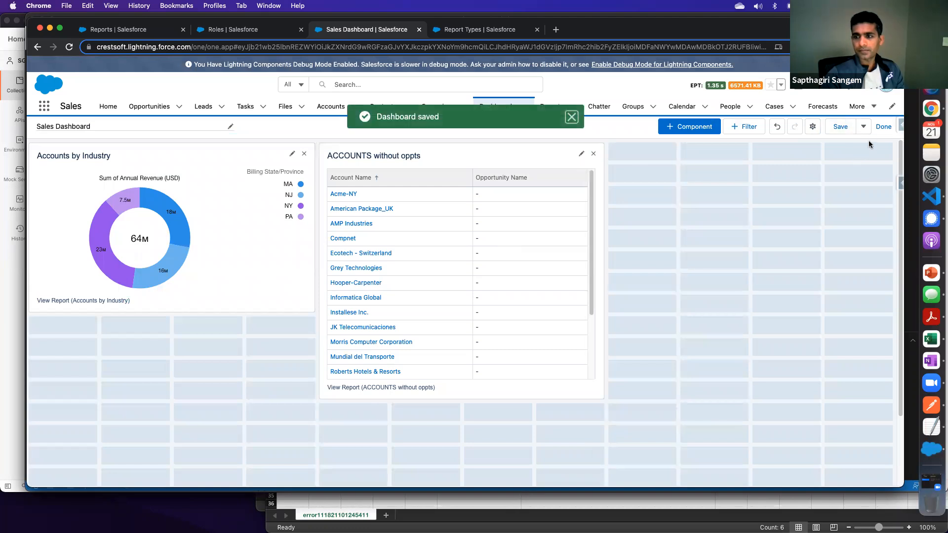
{"action": "left_click", "coordinate": [884, 128]}
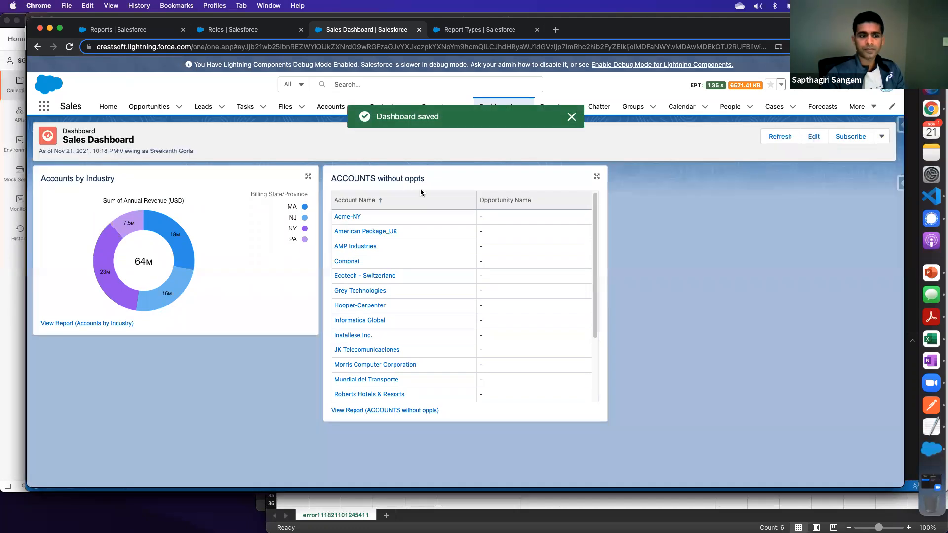
{"action": "left_click", "coordinate": [572, 118]}
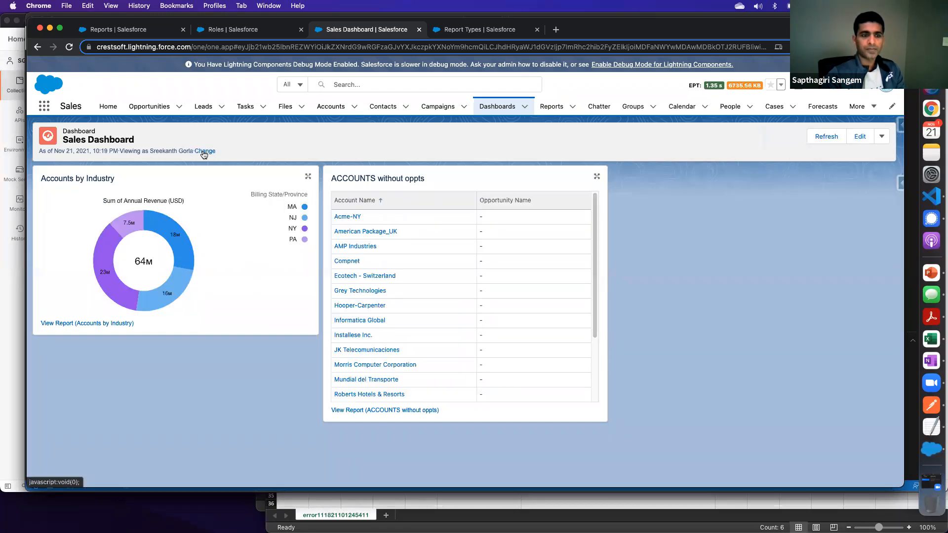
- View the dashboard as the first suggested user and refresh its data
{"action": "left_click", "coordinate": [205, 151]}
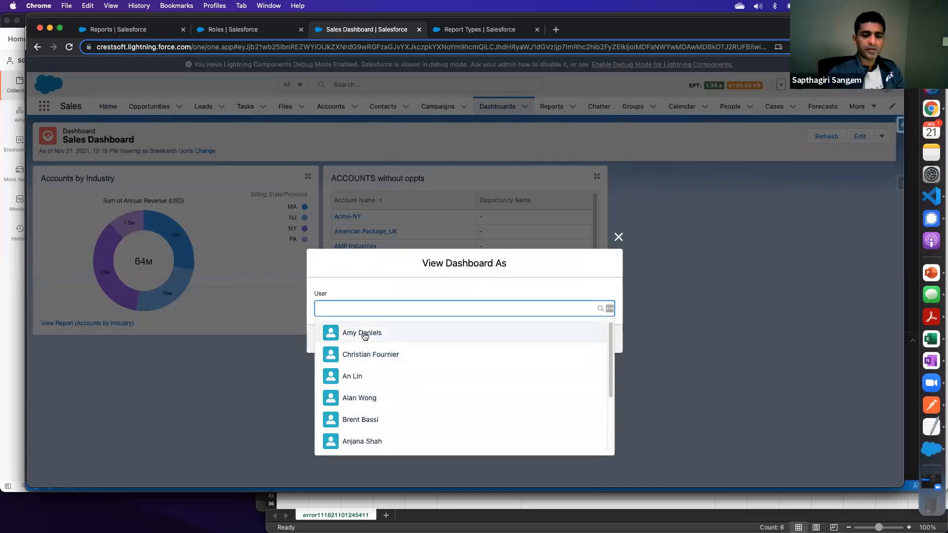
{"action": "left_click", "coordinate": [364, 334]}
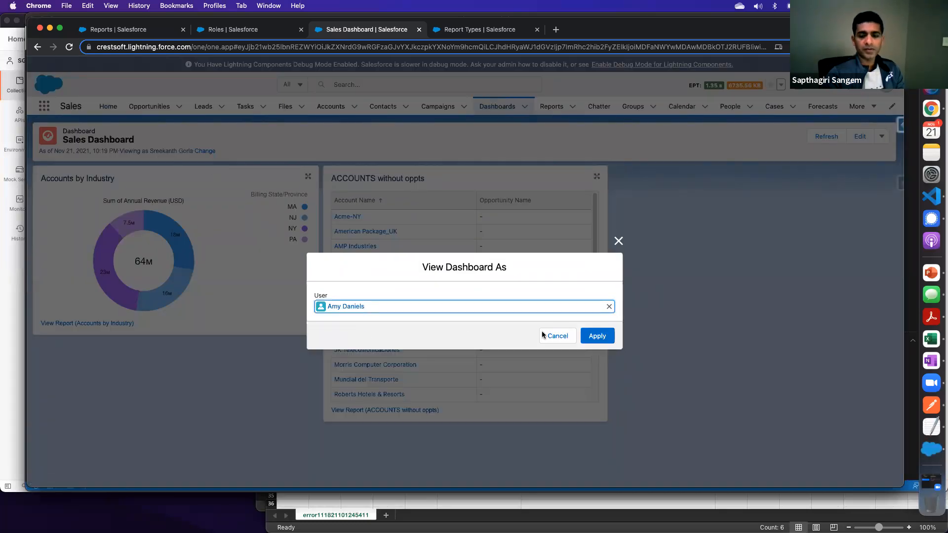
{"action": "left_click", "coordinate": [597, 334]}
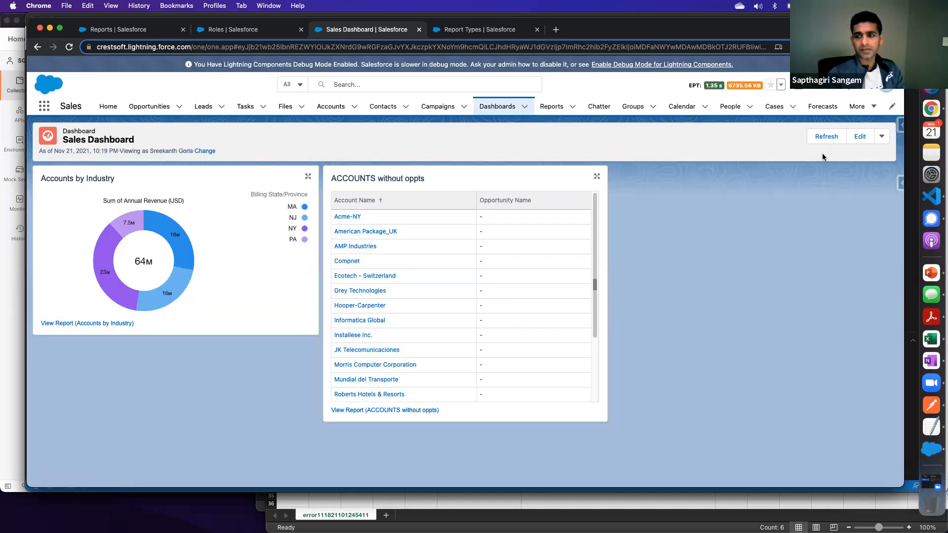
{"action": "left_click", "coordinate": [826, 138]}
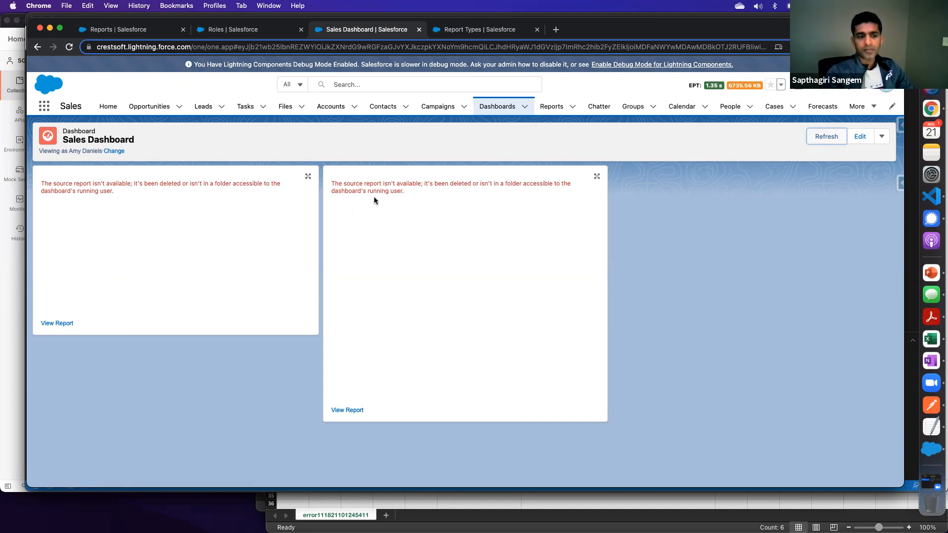
- Switch the dashboard's running user to the last suggested user, refresh it, and inspect the Accounts by Industry chart
{"action": "left_click", "coordinate": [118, 155]}
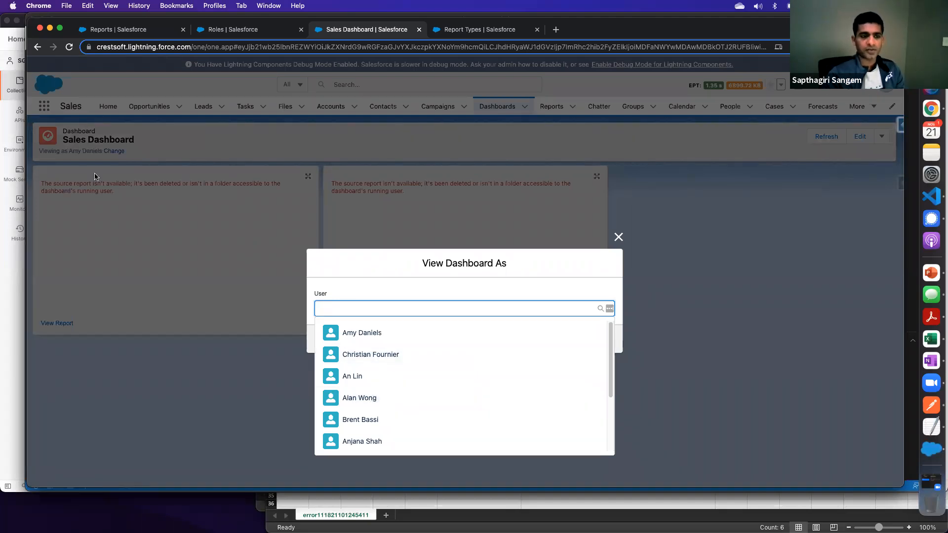
{"action": "scroll", "coordinate": [377, 381], "scroll_direction": "down", "scroll_amount": 3}
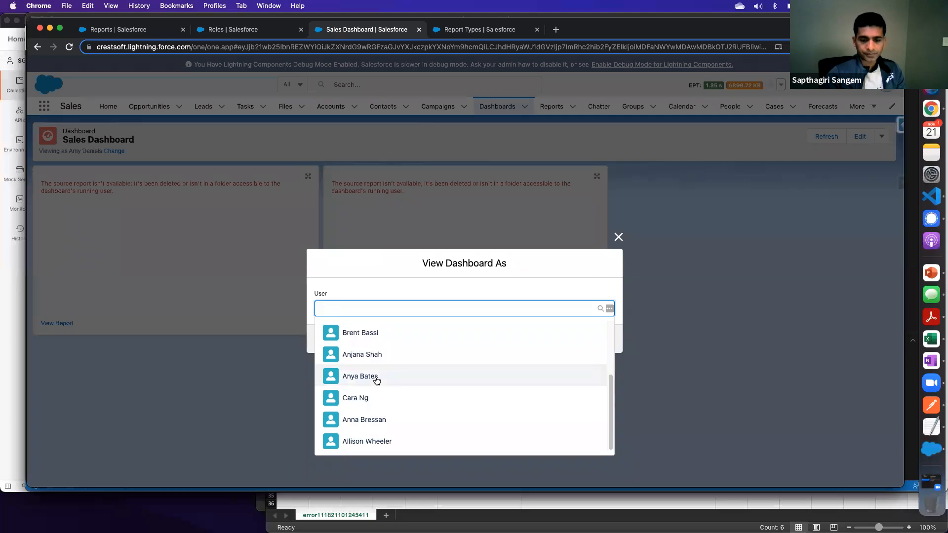
{"action": "scroll", "coordinate": [375, 420], "scroll_direction": "up", "scroll_amount": 3}
{"action": "scroll", "coordinate": [376, 420], "scroll_direction": "down", "scroll_amount": 3}
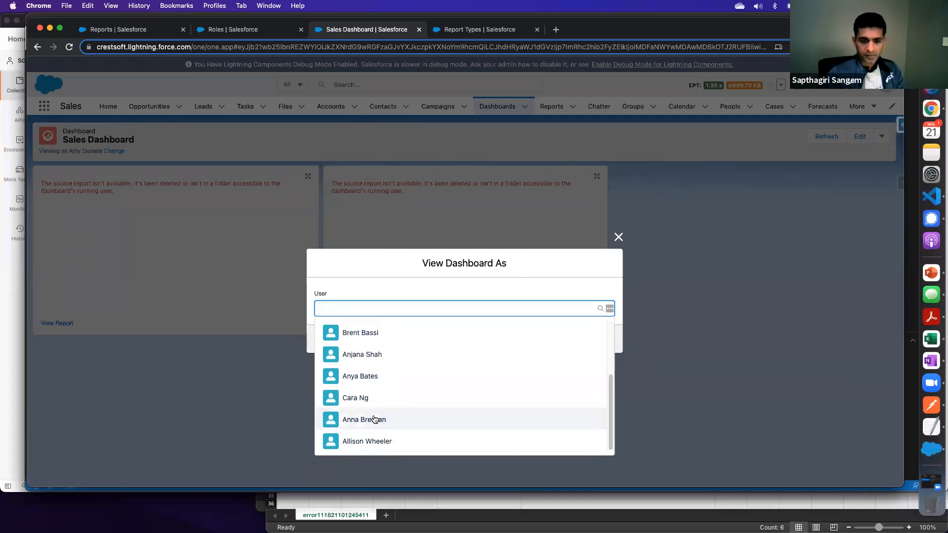
{"action": "left_click", "coordinate": [371, 441]}
{"action": "left_click", "coordinate": [599, 338]}
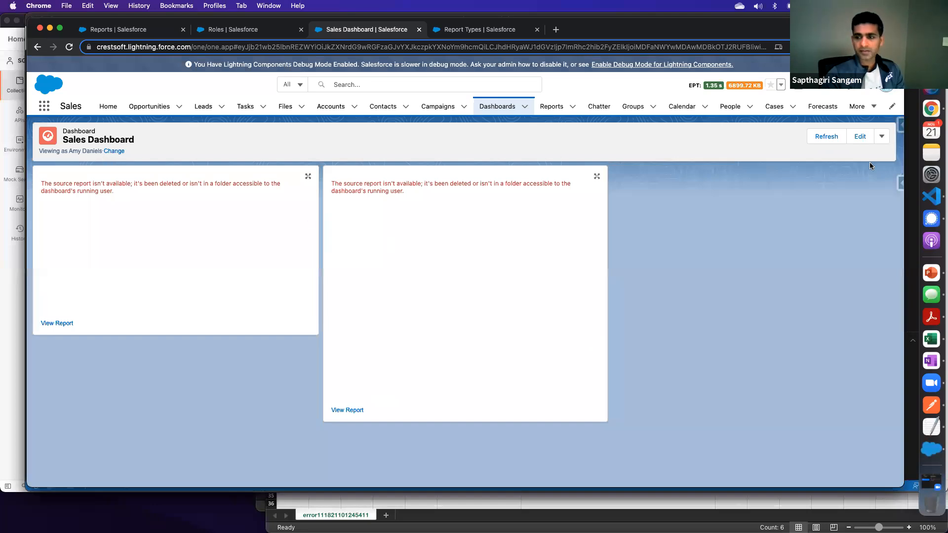
{"action": "left_click", "coordinate": [826, 137]}
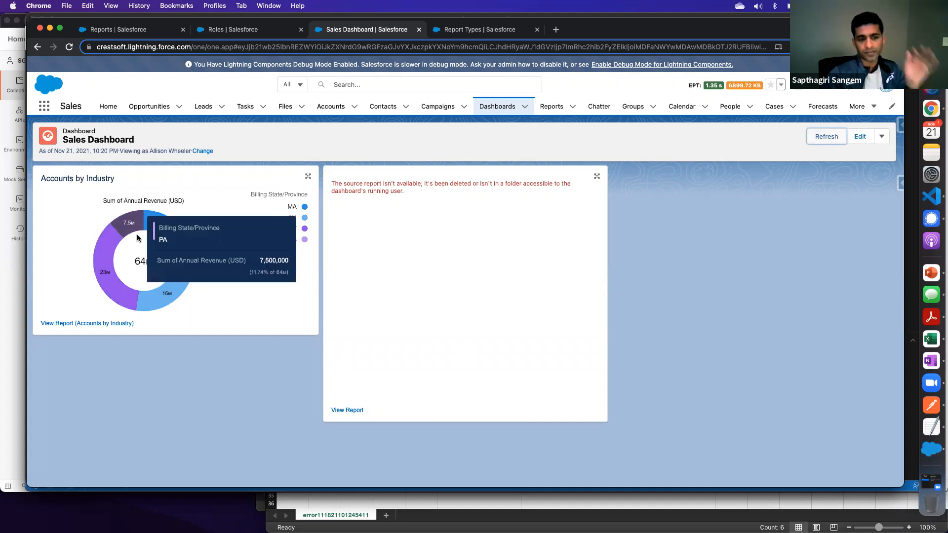
{"action": "mouse_move", "coordinate": [176, 266]}
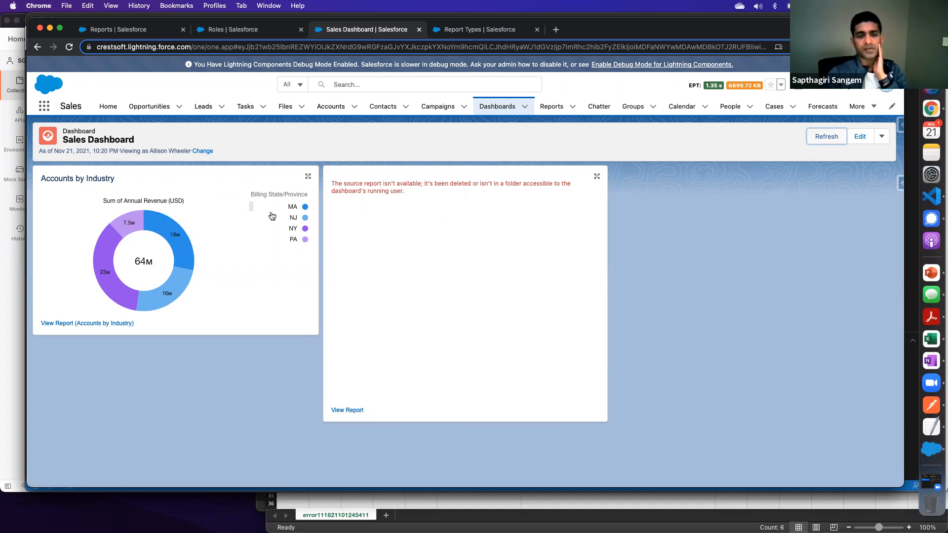
- Open the source report of the dashboard's unavailable component for editing and bring up its properties
{"action": "left_click", "coordinate": [353, 411]}
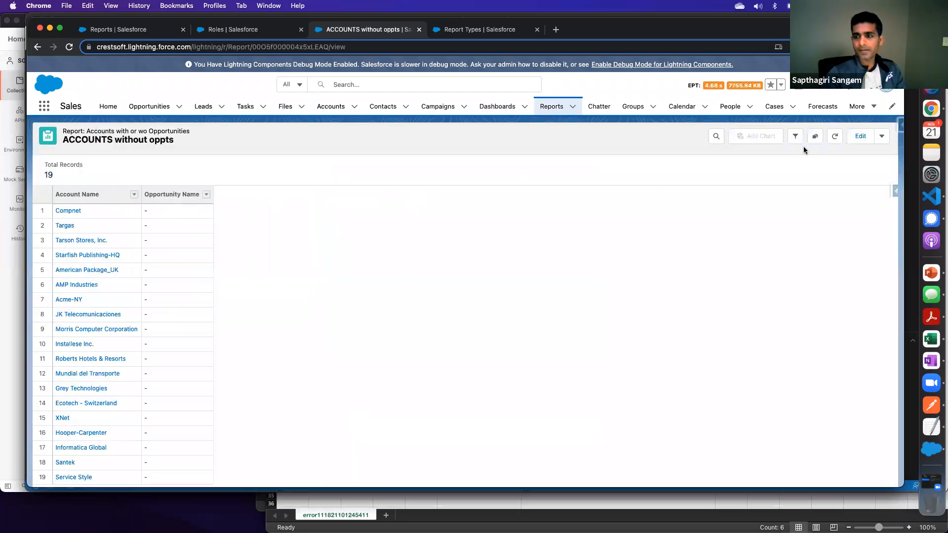
{"action": "left_click", "coordinate": [881, 137]}
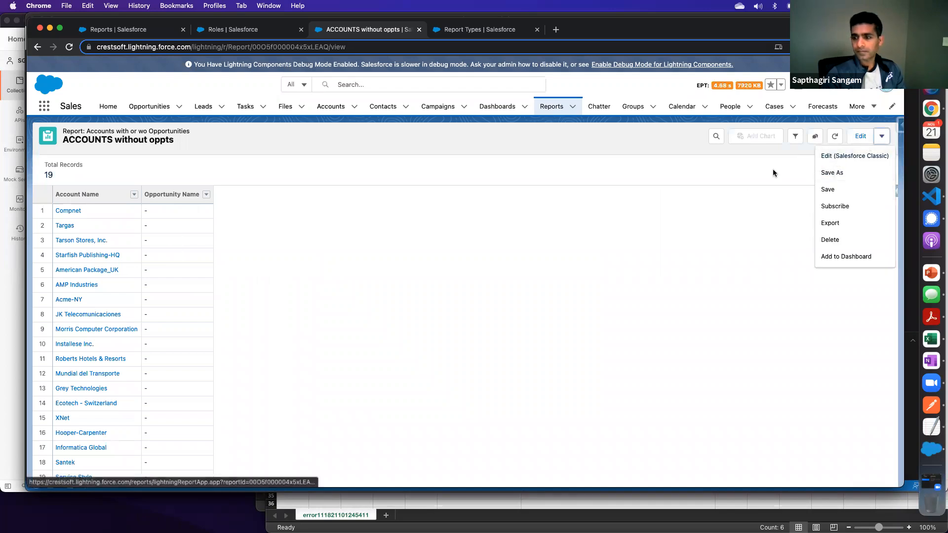
{"action": "left_click", "coordinate": [773, 169]}
{"action": "left_click", "coordinate": [854, 138]}
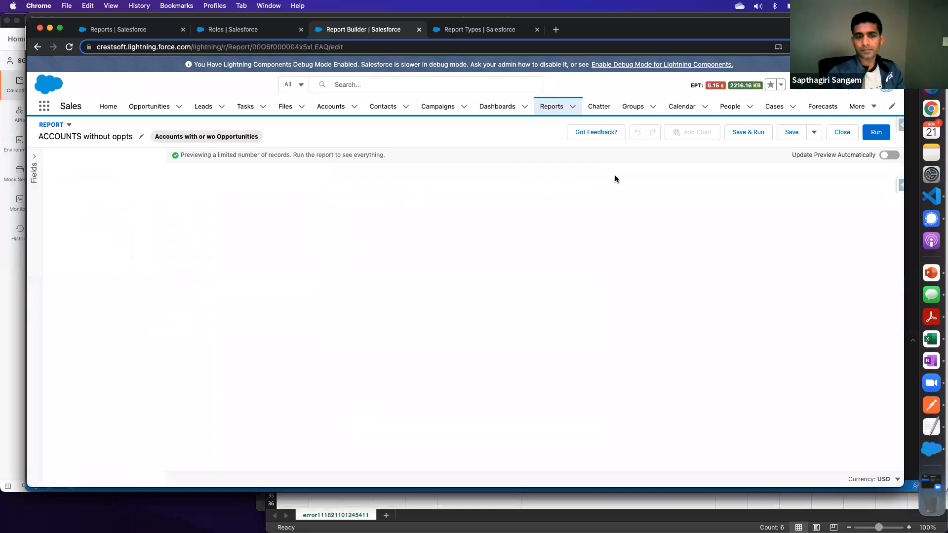
{"action": "left_click", "coordinate": [814, 131]}
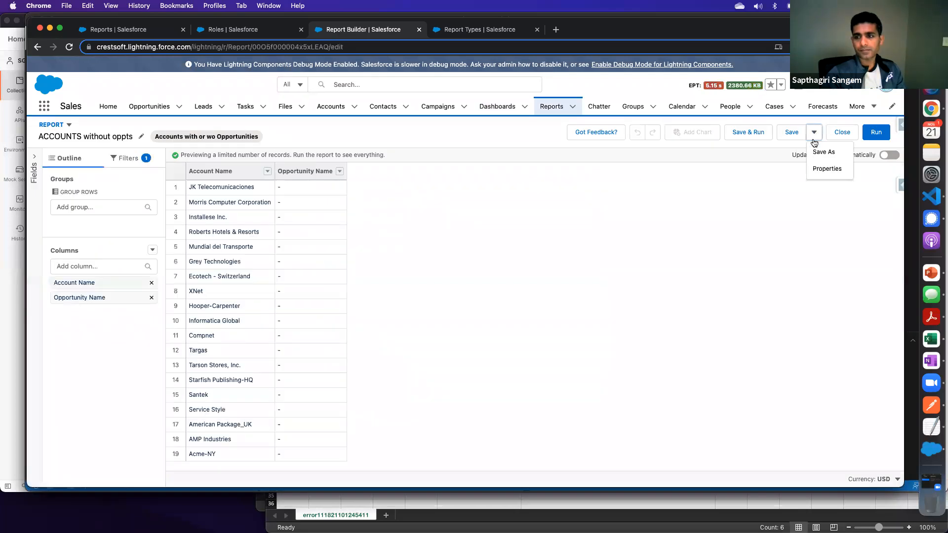
{"action": "left_click", "coordinate": [819, 169]}
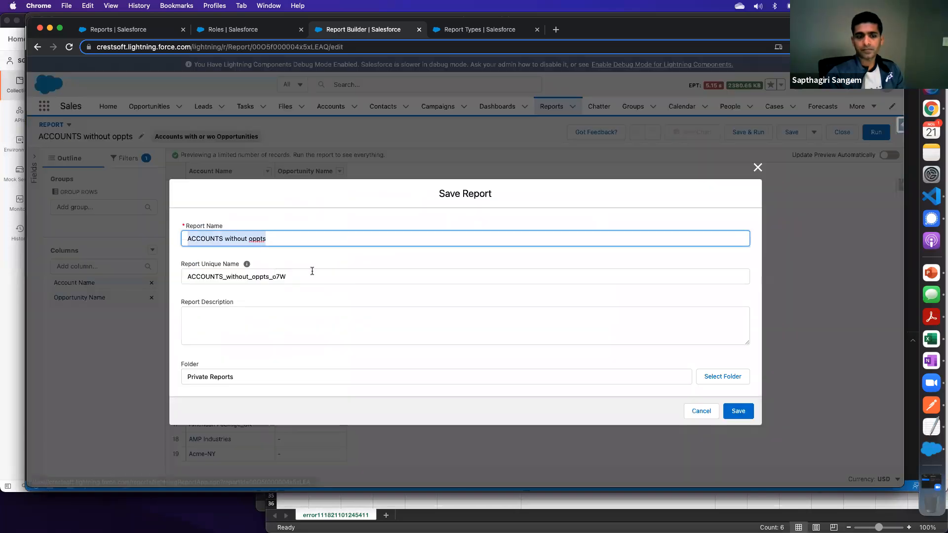
- Set the ACCOUNTS without oppts report's folder to the public Sales Reports folder and save the report
{"action": "left_click", "coordinate": [222, 376]}
{"action": "left_click", "coordinate": [259, 377]}
{"action": "left_click", "coordinate": [713, 378]}
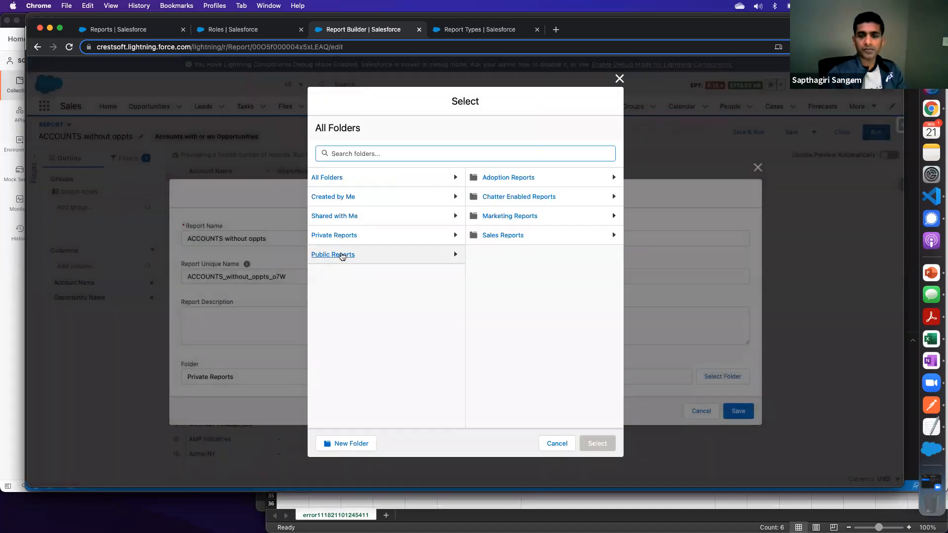
{"action": "left_click", "coordinate": [506, 237]}
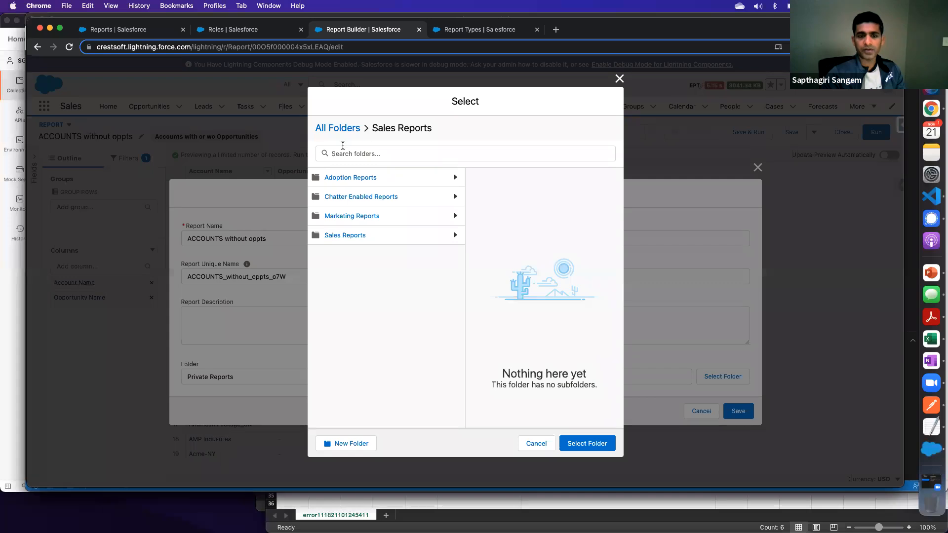
{"action": "left_click", "coordinate": [587, 443]}
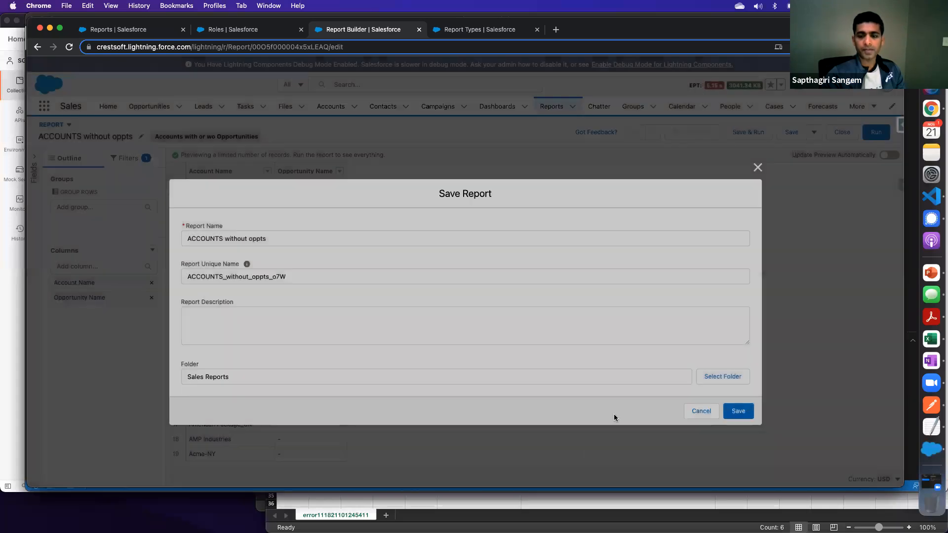
{"action": "left_click", "coordinate": [738, 412]}
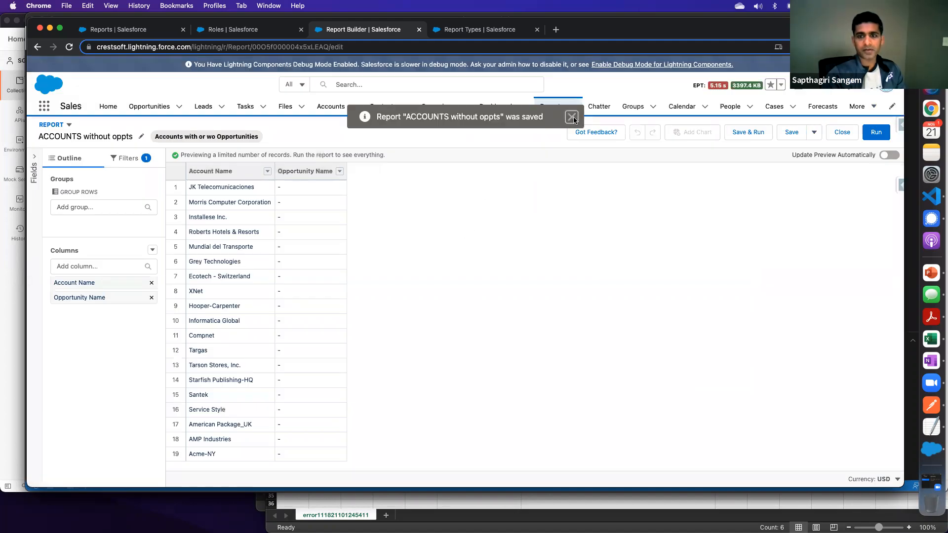
{"action": "left_click", "coordinate": [572, 117]}
- Reopen the Sales Dashboard and set it to be viewed as the last suggested user
{"action": "left_click", "coordinate": [496, 106]}
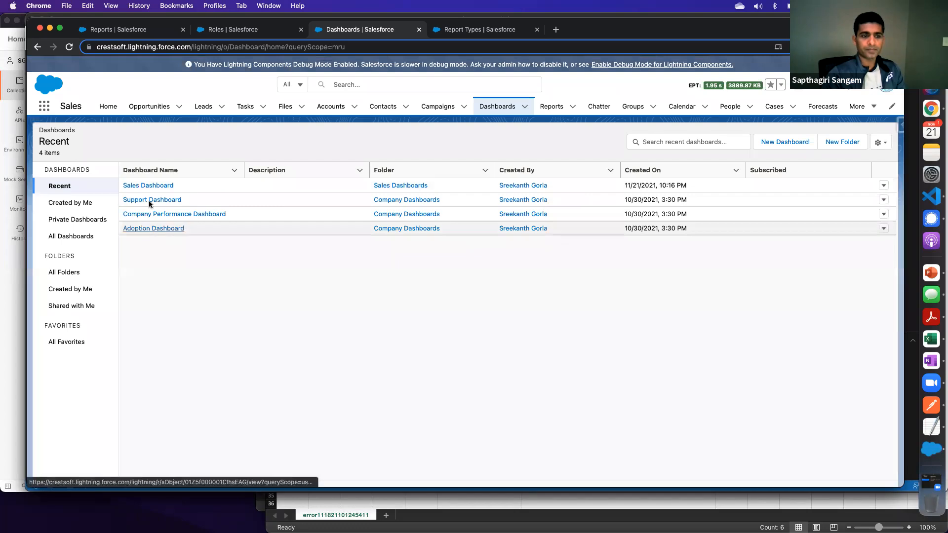
{"action": "left_click", "coordinate": [148, 187]}
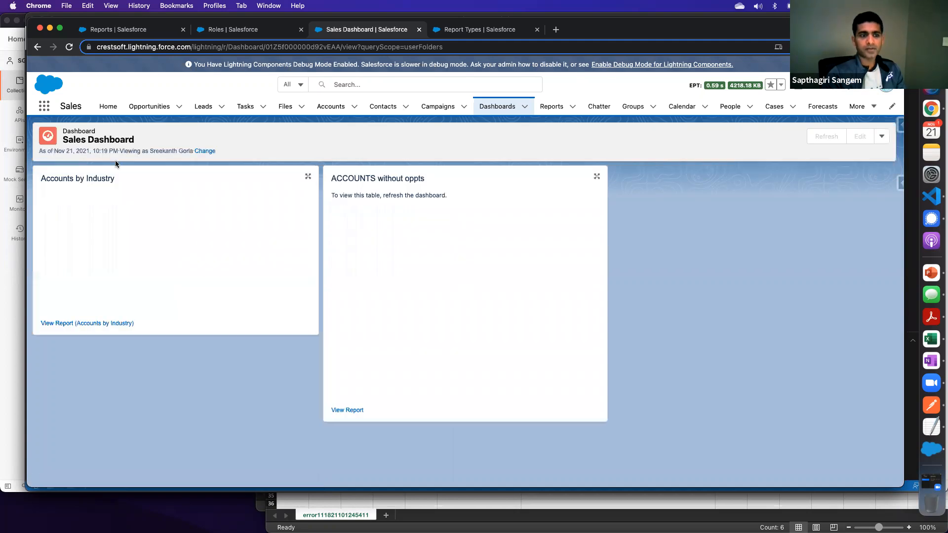
{"action": "left_click", "coordinate": [207, 152]}
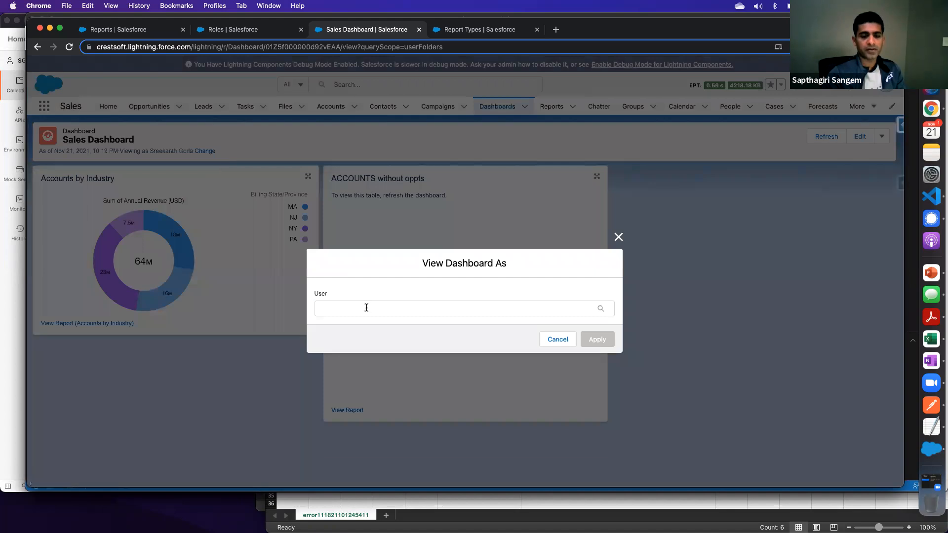
{"action": "left_click", "coordinate": [366, 307]}
{"action": "type", "text": "al"}
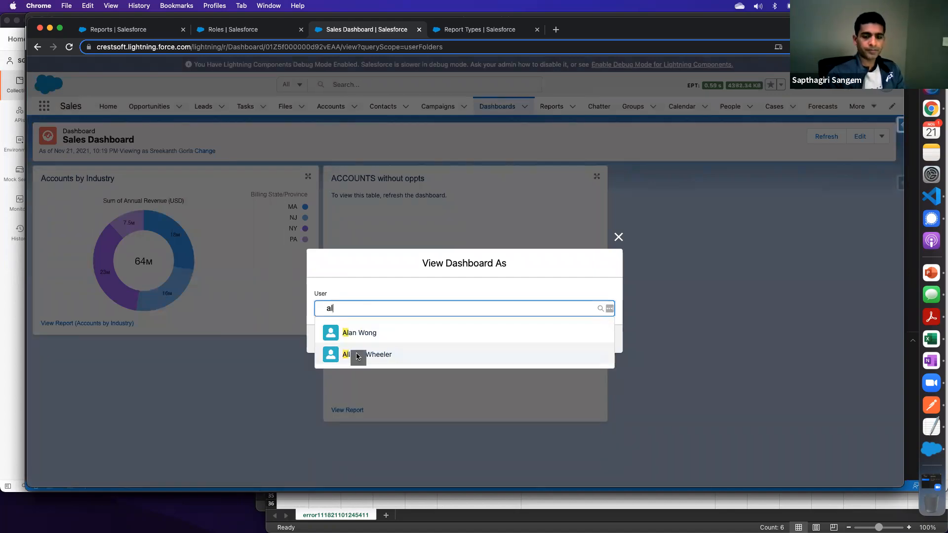
{"action": "left_click", "coordinate": [358, 354]}
{"action": "left_click", "coordinate": [597, 335]}
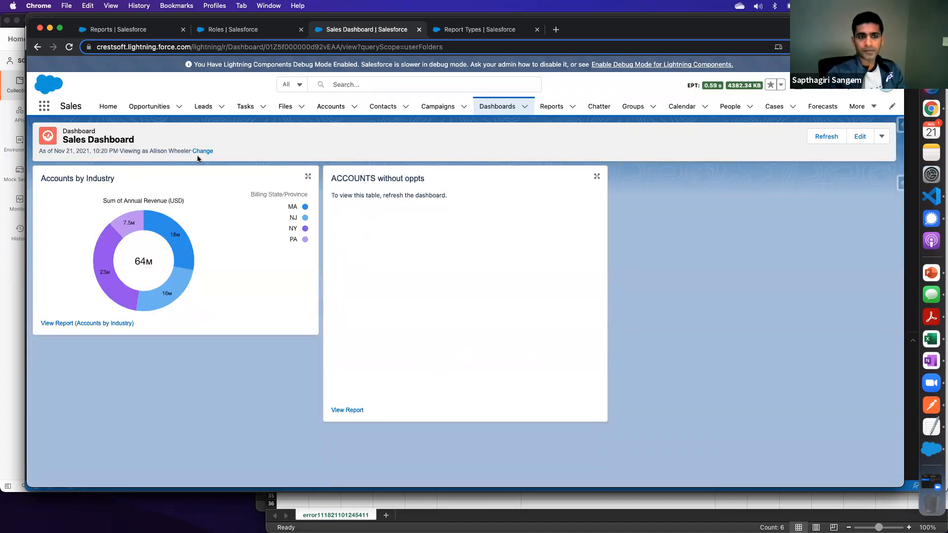
- Refresh the dashboard and examine the ACCOUNTS without oppts table and the Accounts by Industry chart
{"action": "left_click", "coordinate": [826, 137]}
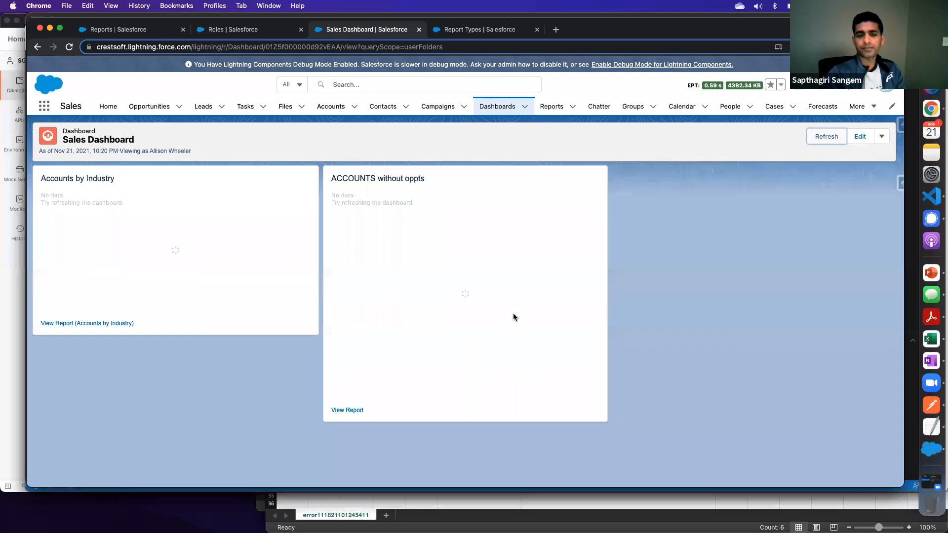
{"action": "scroll", "coordinate": [594, 236], "scroll_direction": "down", "scroll_amount": 5}
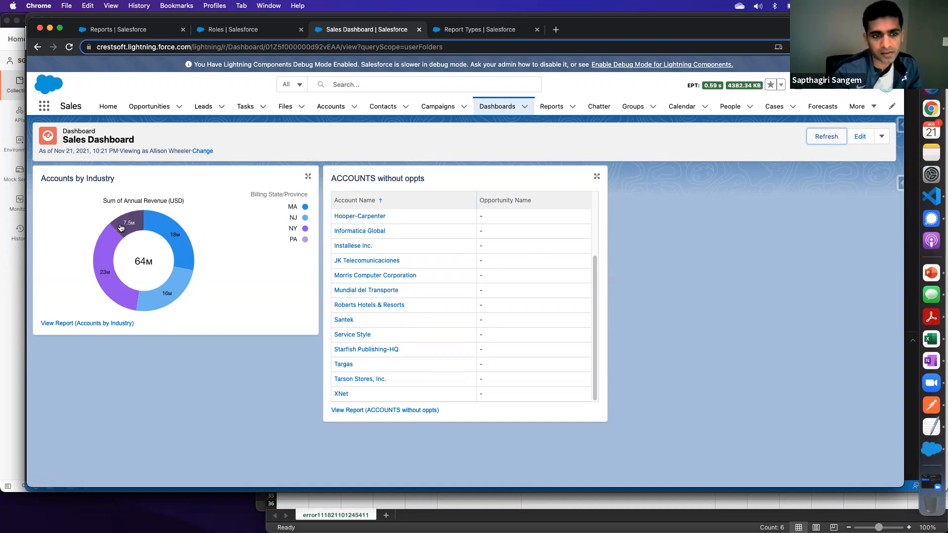
{"action": "mouse_move", "coordinate": [113, 243]}
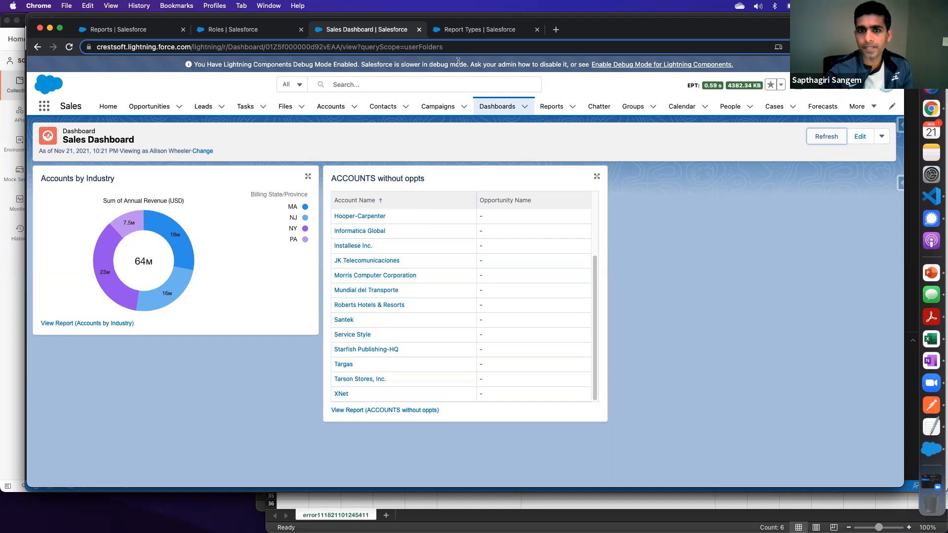
{"action": "left_click", "coordinate": [933, 383]}
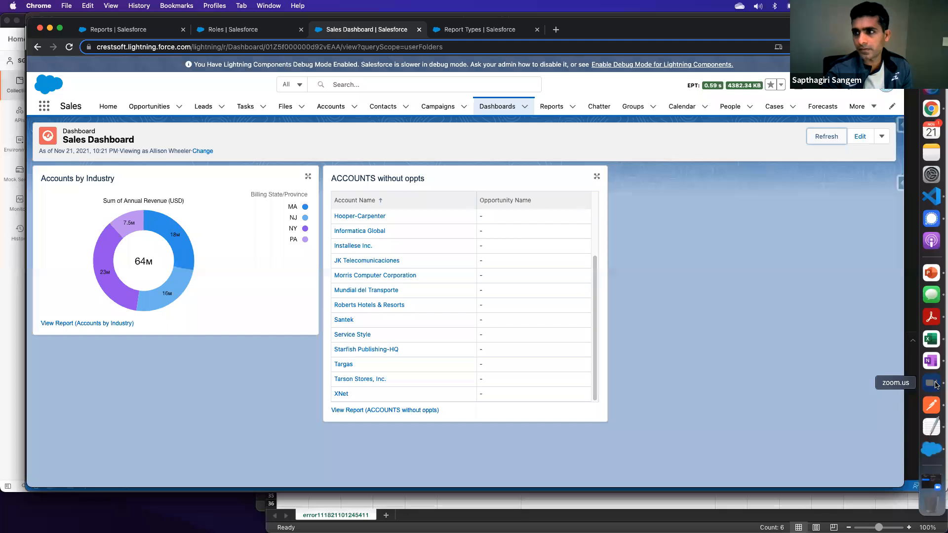